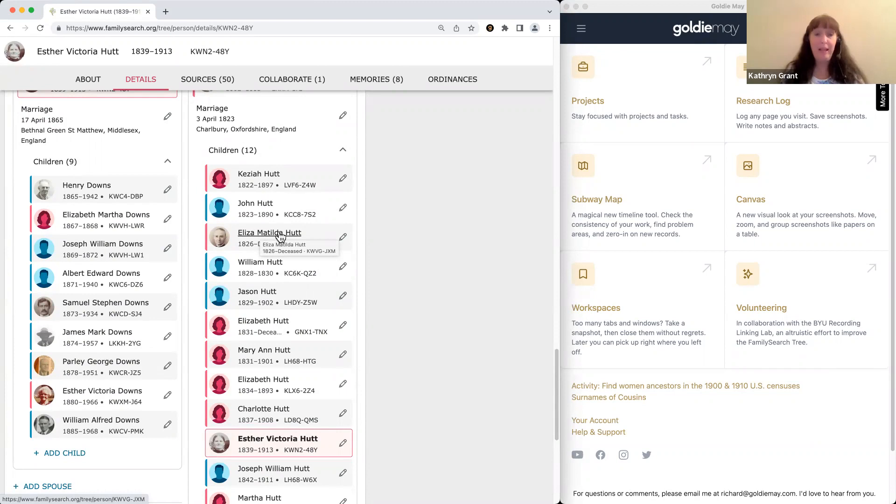
Open the person page of the third child in the siblings list and review her vitals and family members.
left_click(301, 238)
key("ctrl+Tab")
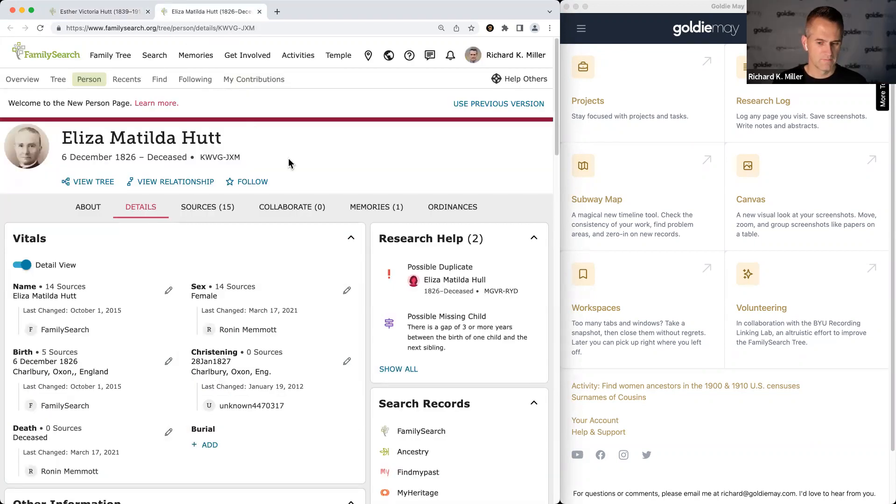
scroll(279, 179, "down", 10)
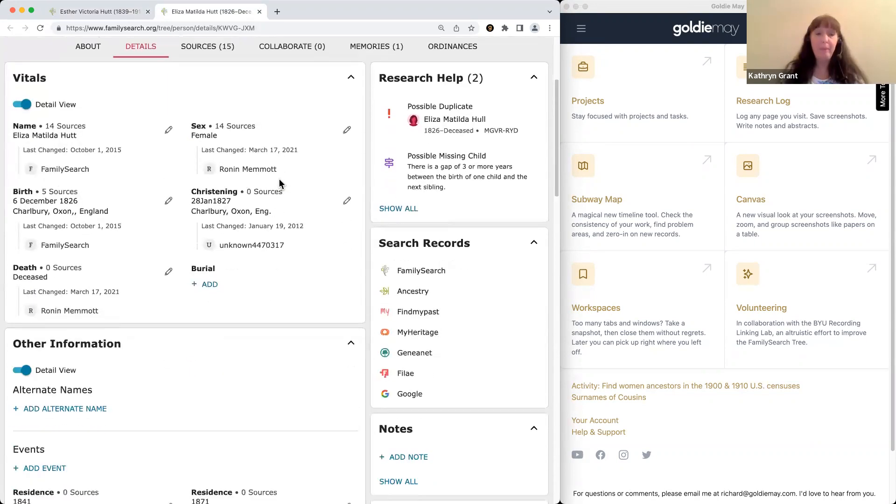
scroll(278, 179, "down", 6)
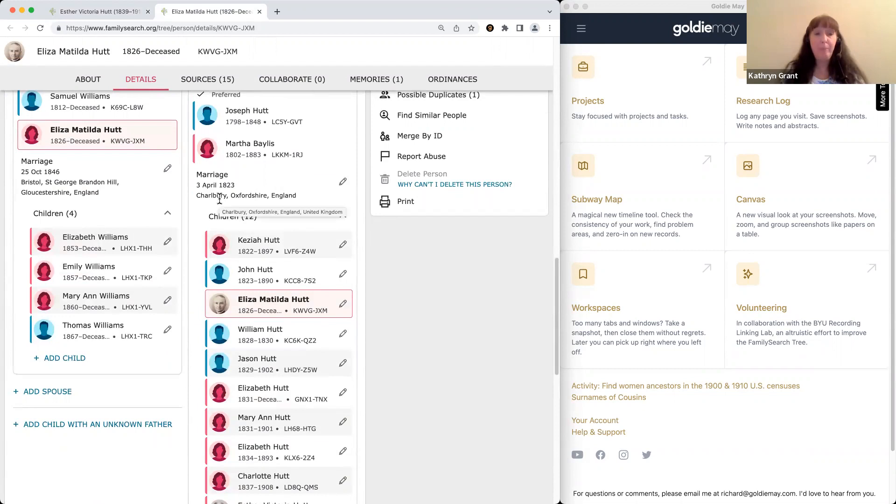
scroll(150, 195, "up", 8)
scroll(152, 150, "up", 8)
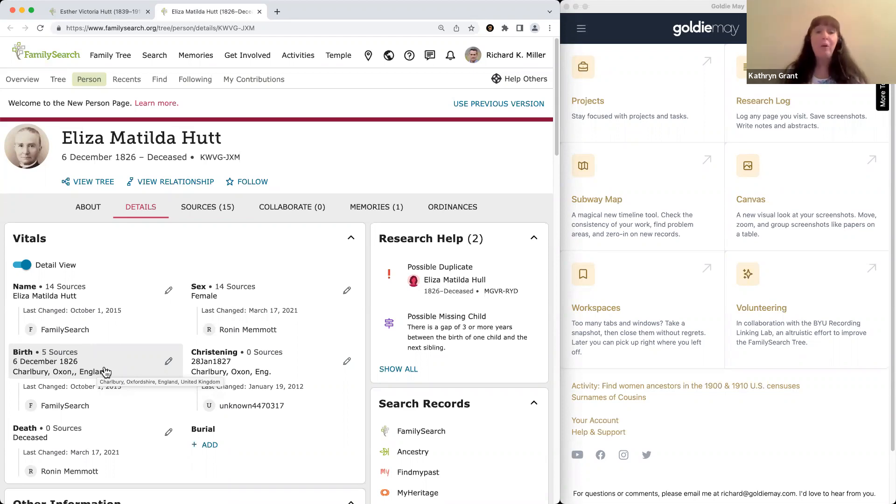
scroll(133, 346, "down", 3)
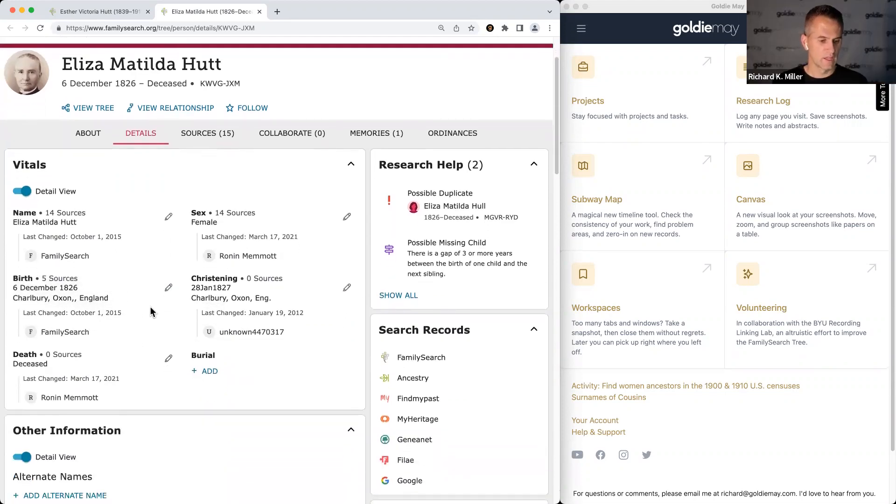
left_click(168, 288)
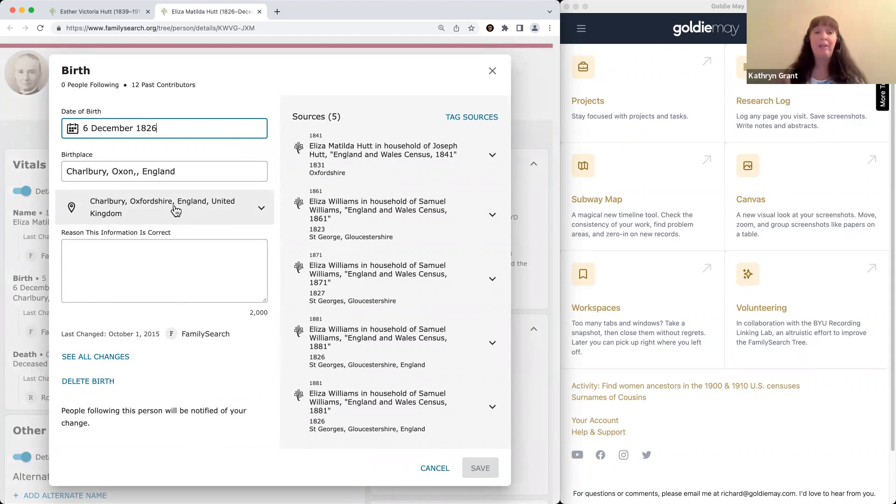
left_click(191, 167)
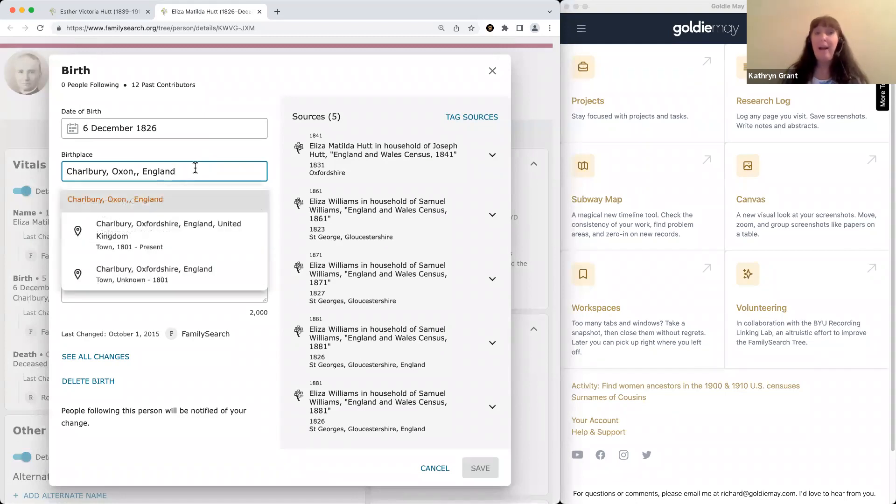
left_click(174, 230)
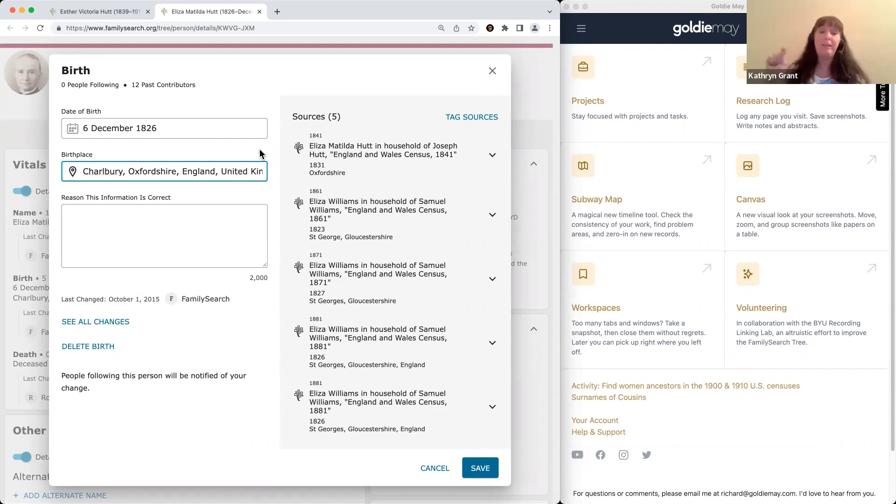
left_click(222, 210)
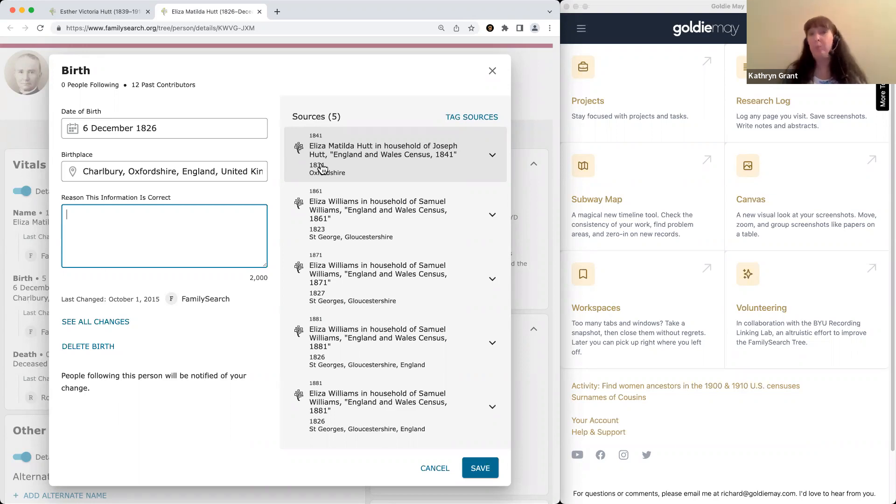
key("Escape")
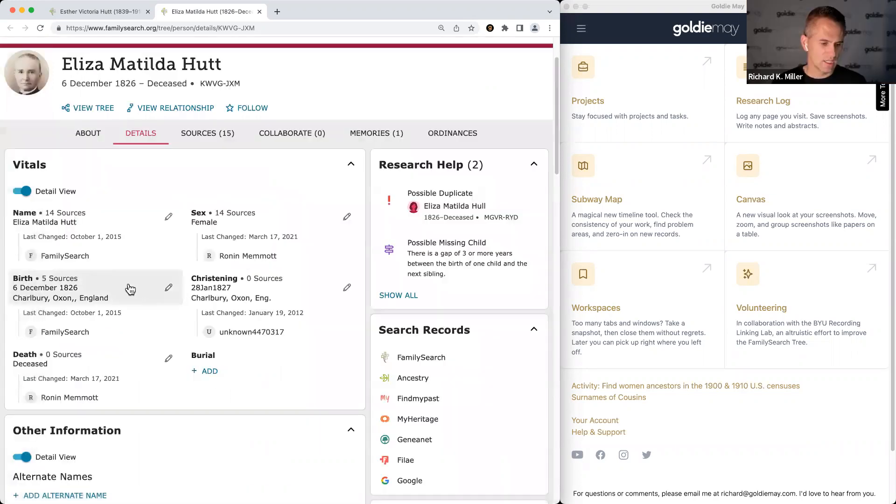
Set the birthplace in her birth details to the standardized place Charlbury, Oxfordshire, England, United Kingdom and save the change.
left_click(167, 289)
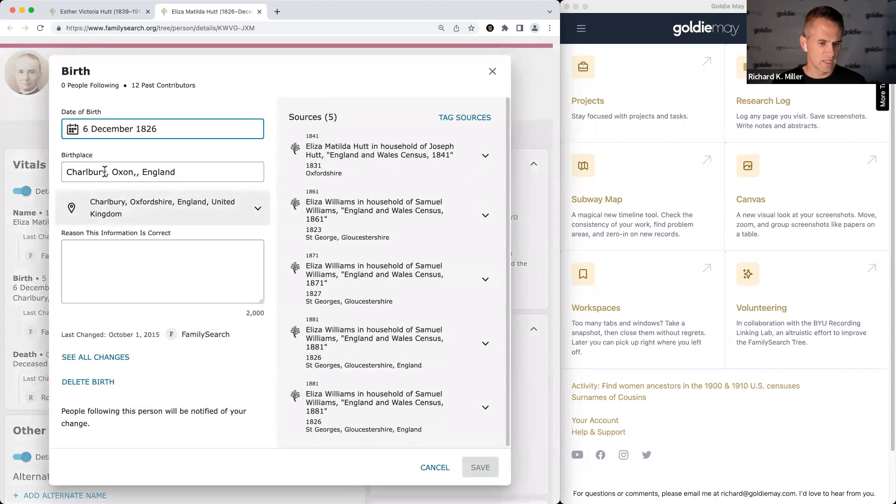
left_click_drag(67, 172, 190, 172)
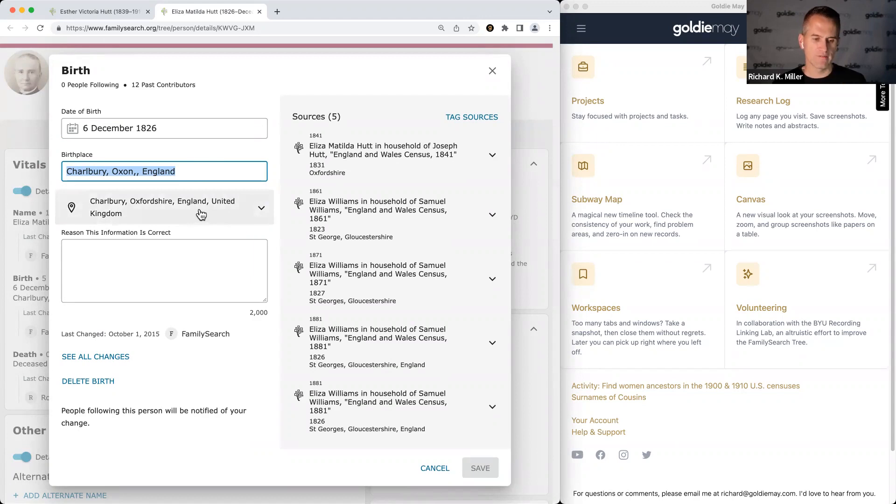
left_click(106, 174)
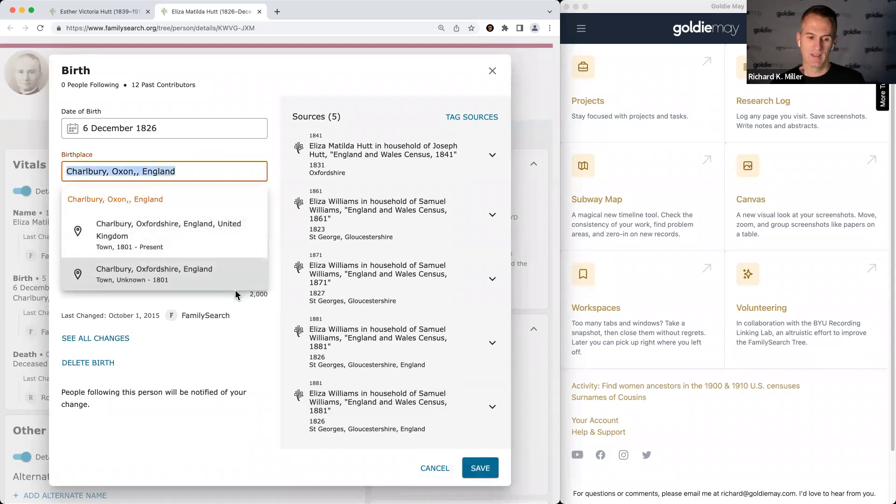
left_click(185, 234)
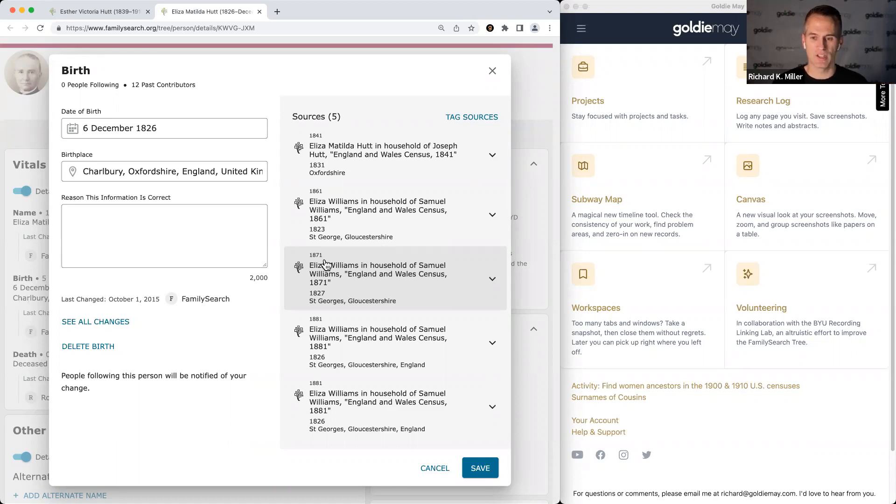
left_click(473, 468)
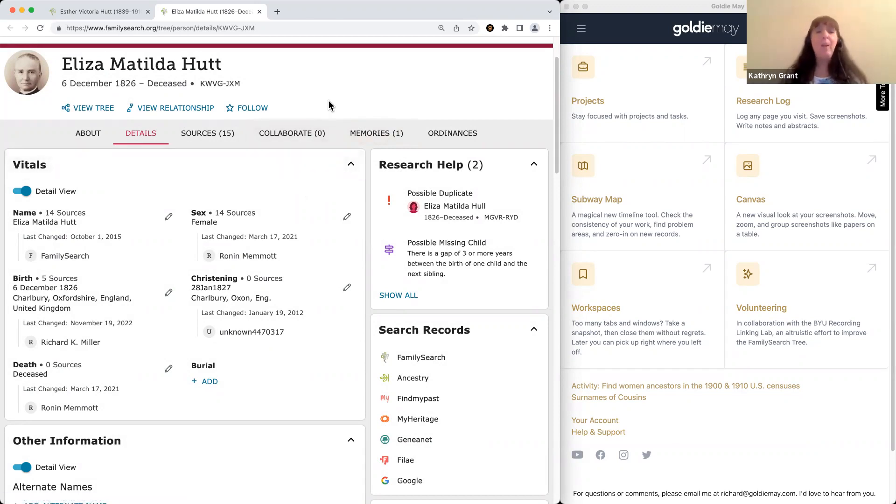
Examine the birth and death summaries of her siblings in the family members section.
scroll(130, 371, "down", 5)
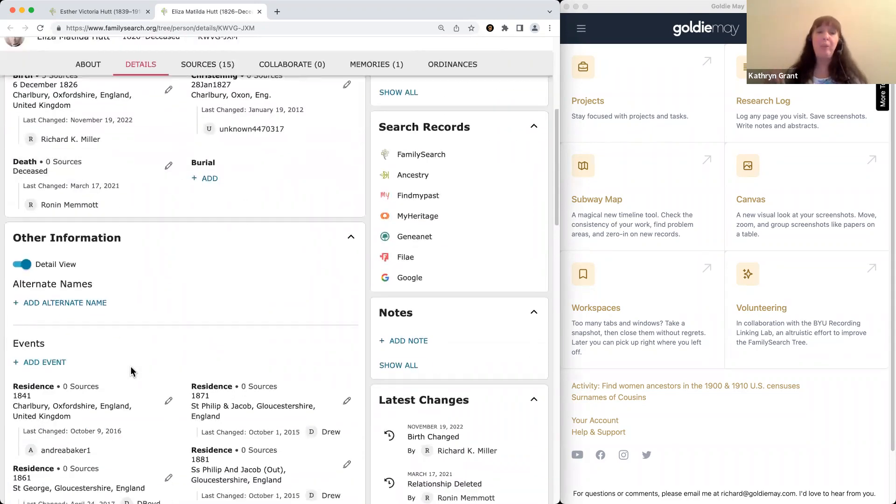
scroll(131, 371, "down", 10)
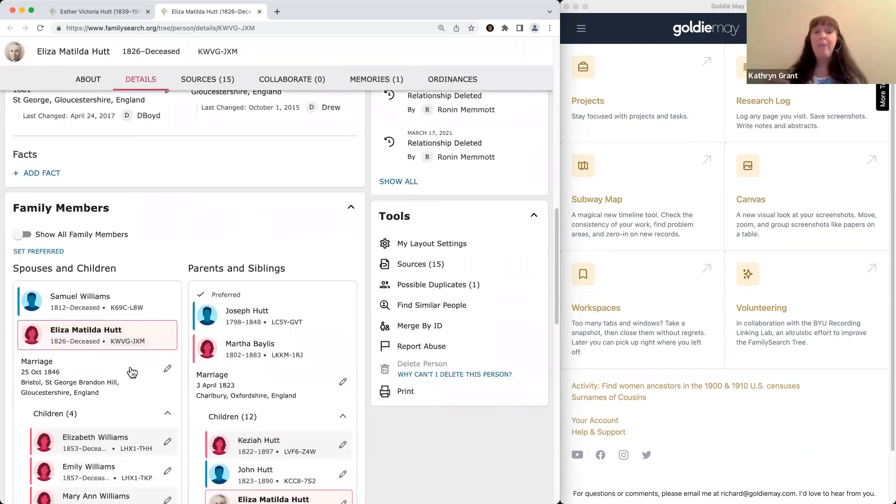
scroll(133, 371, "down", 4)
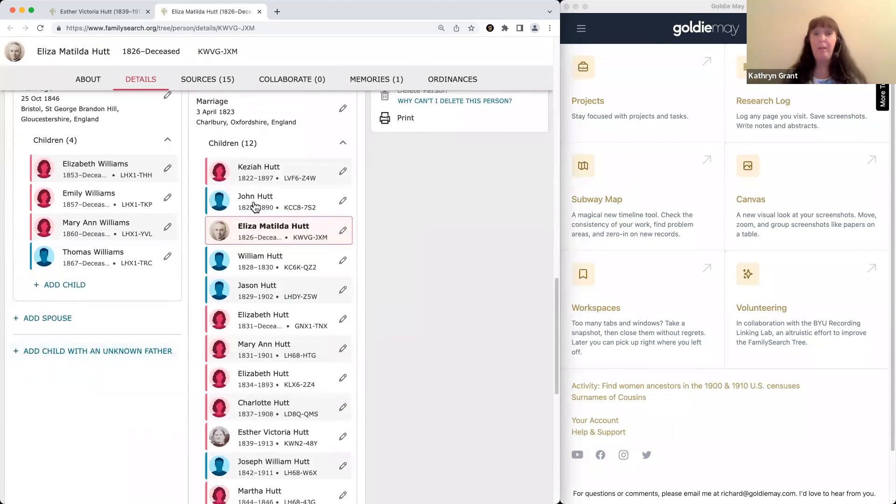
mouse_move(263, 171)
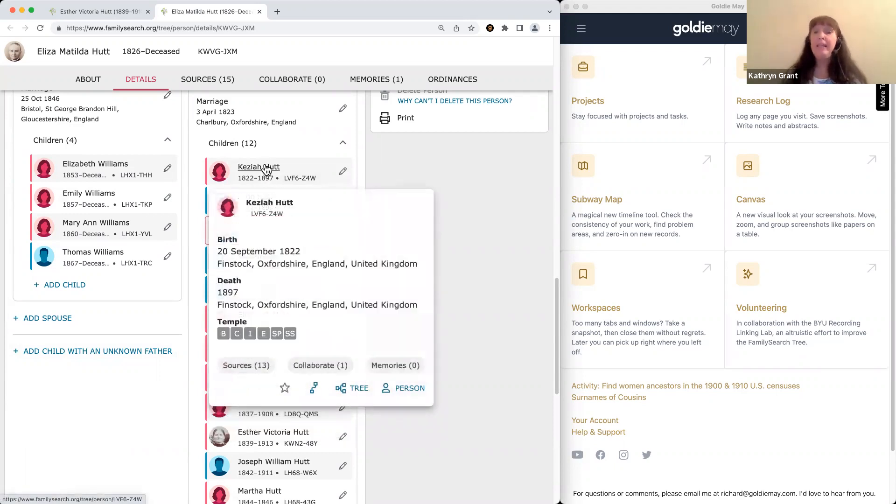
mouse_move(269, 261)
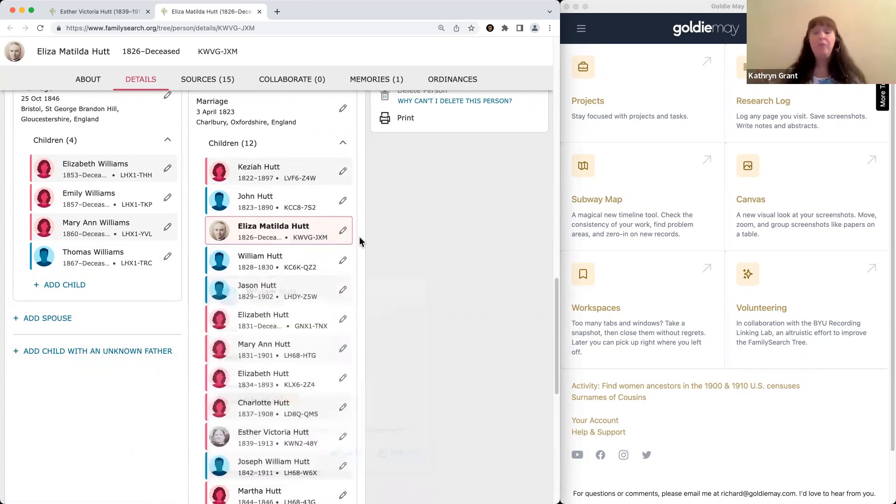
mouse_move(263, 319)
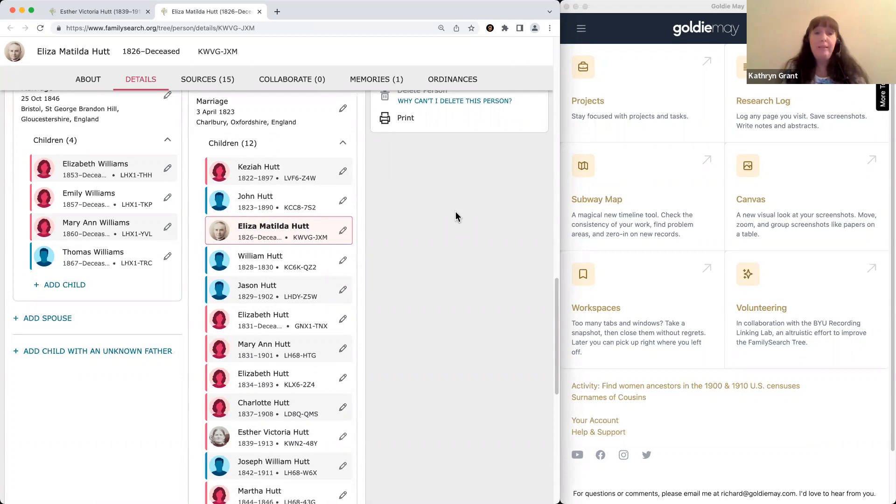
Show her attached sources and expand the 1846 source from "England Marriages, 1538–1973" to review its details.
scroll(451, 215, "up", 5)
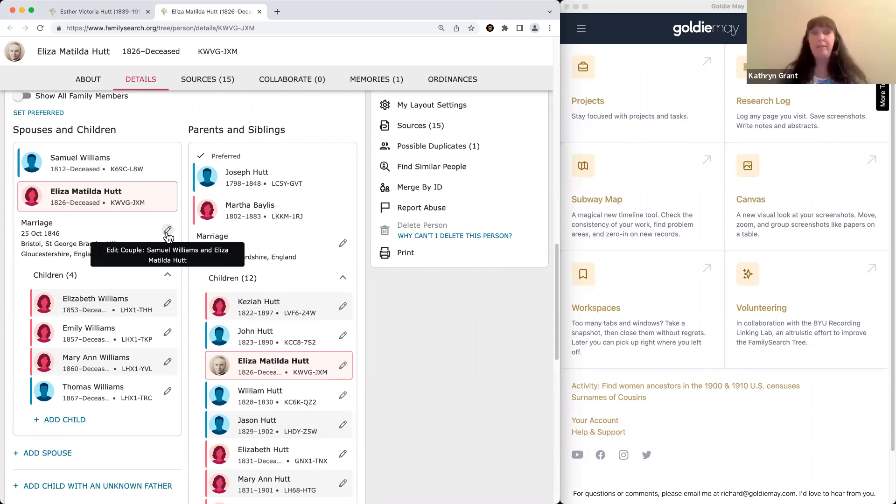
scroll(168, 237, "up", 10)
left_click(200, 207)
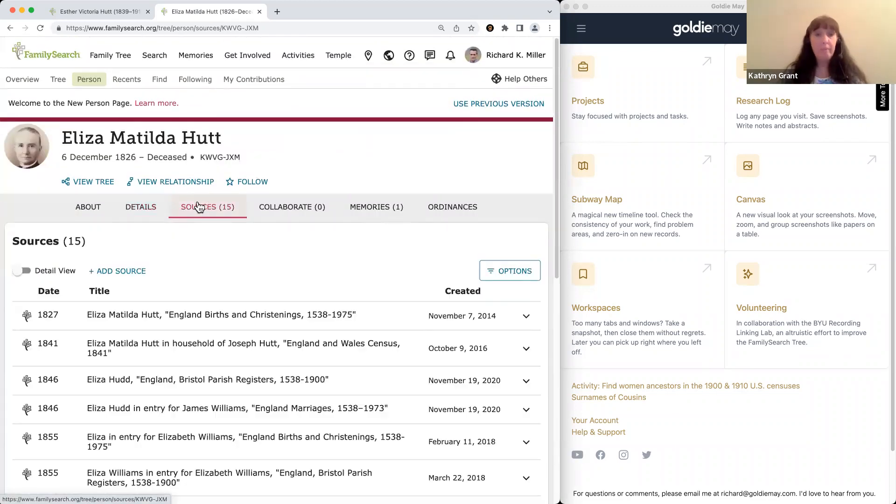
scroll(199, 205, "down", 7)
scroll(198, 202, "up", 2)
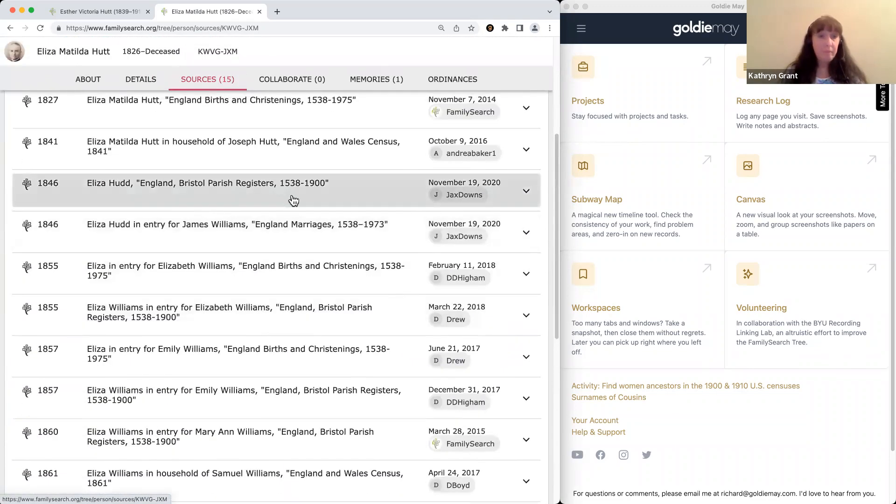
left_click(147, 229)
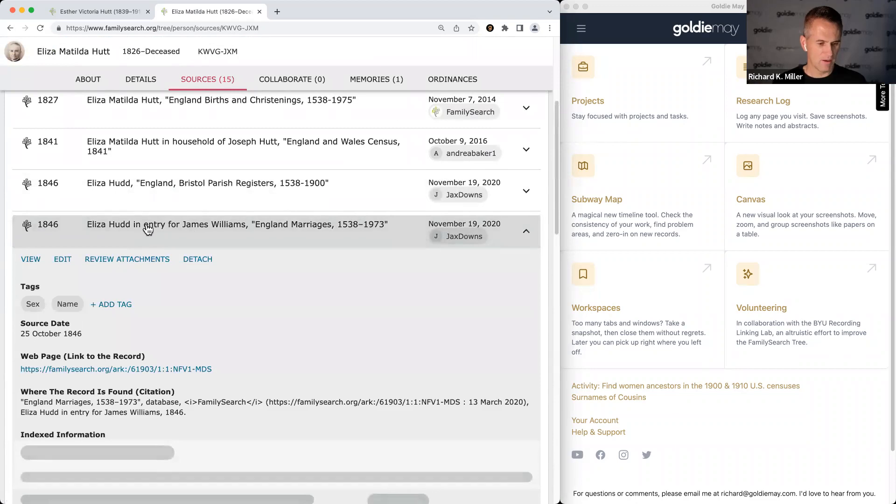
scroll(144, 234, "down", 3)
scroll(125, 309, "up", 4)
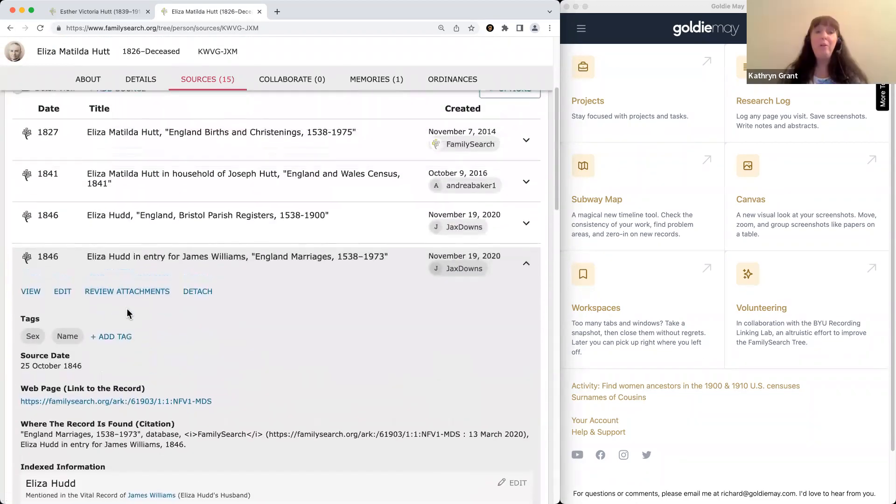
Open the marriage source's linked record in a new browser tab and review its indexed spouse and marriage details.
scroll(127, 308, "up", 3)
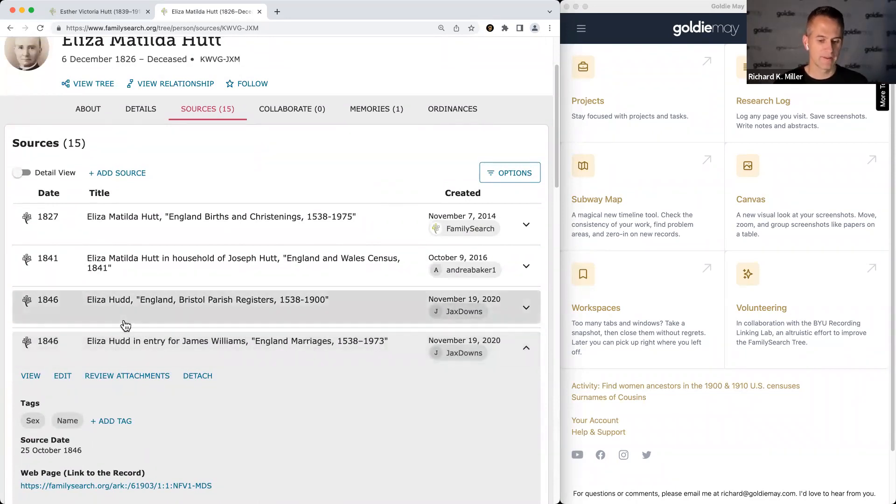
scroll(143, 302, "down", 2)
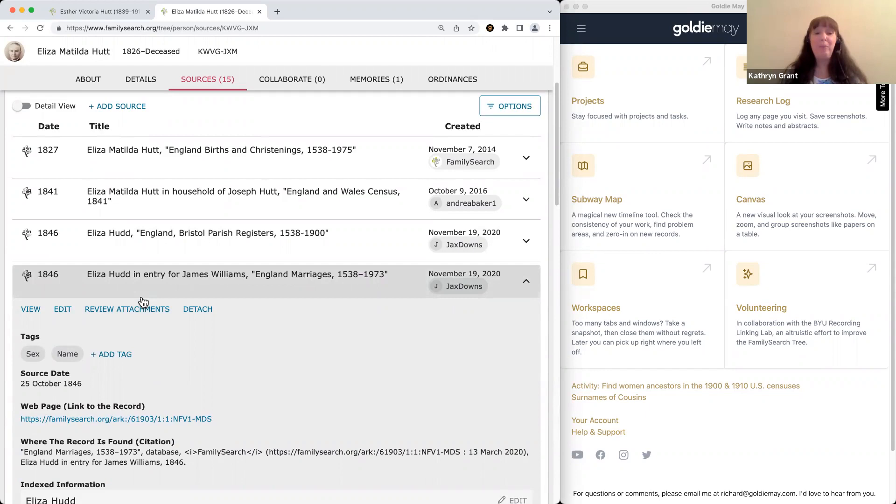
right_click(121, 420)
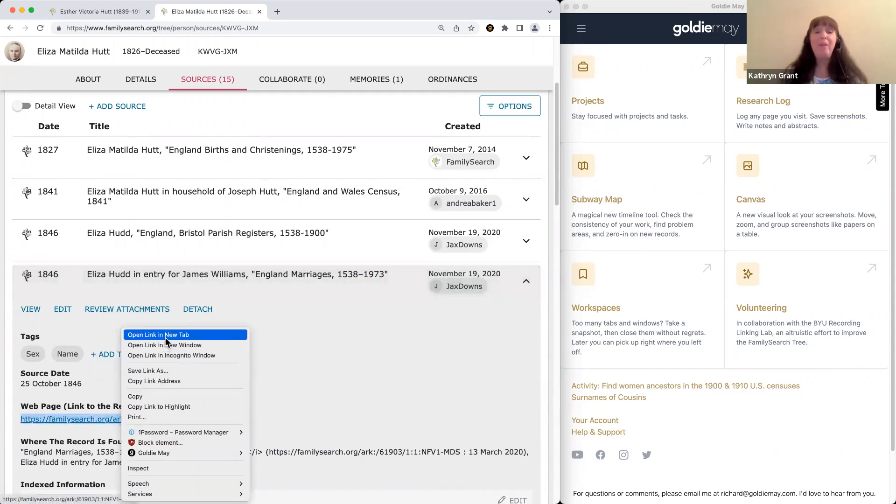
left_click(166, 337)
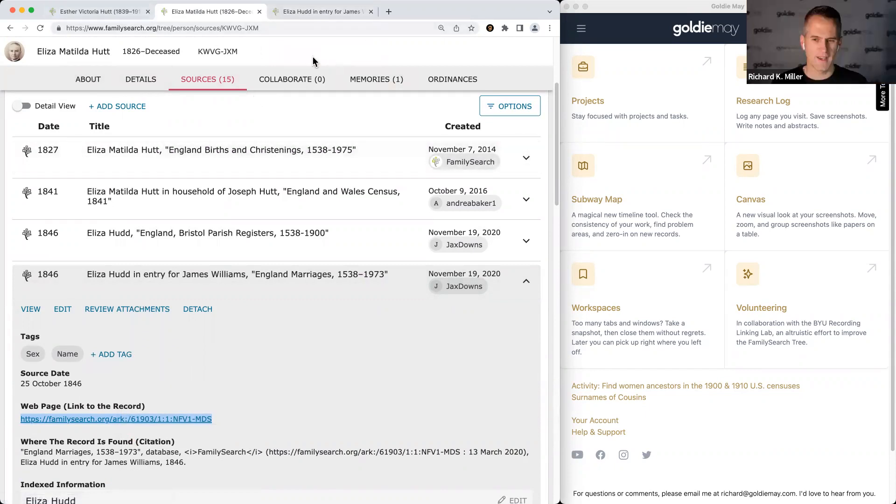
left_click(295, 11)
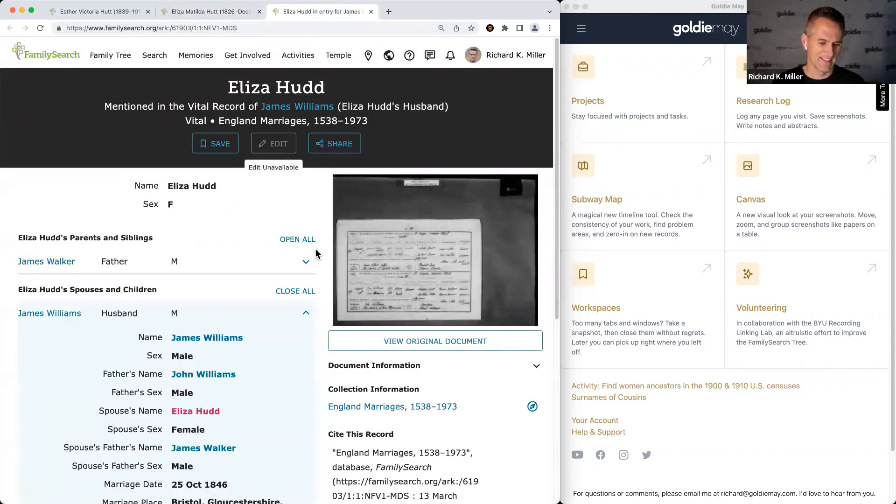
scroll(315, 253, "down", 5)
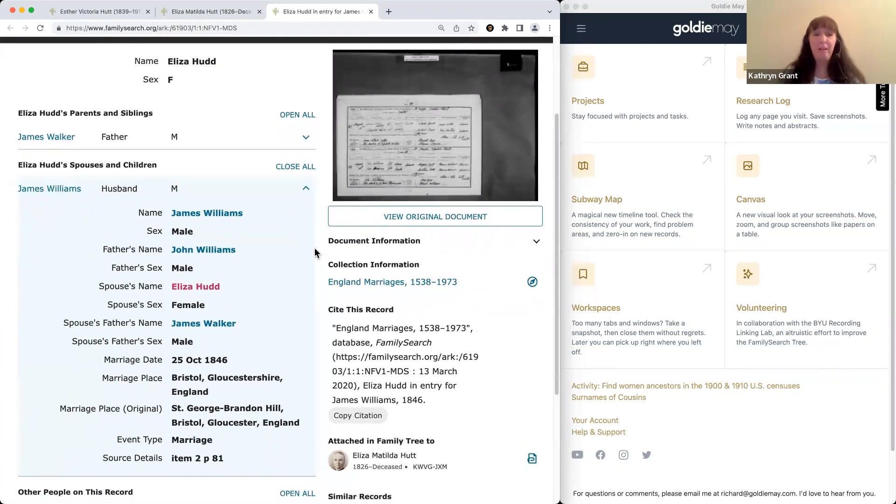
scroll(315, 254, "down", 1)
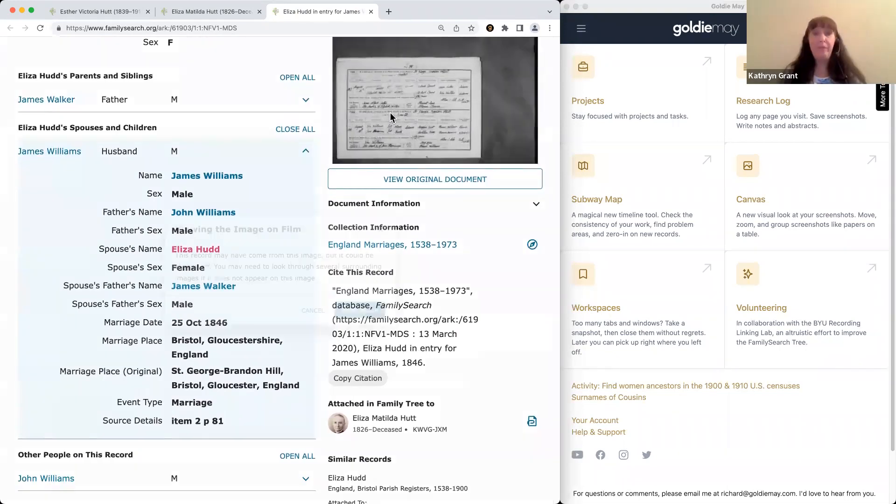
Open the marriage record's original film image and enlarge the register page until its entries are readable.
left_click(390, 113)
left_click(376, 320)
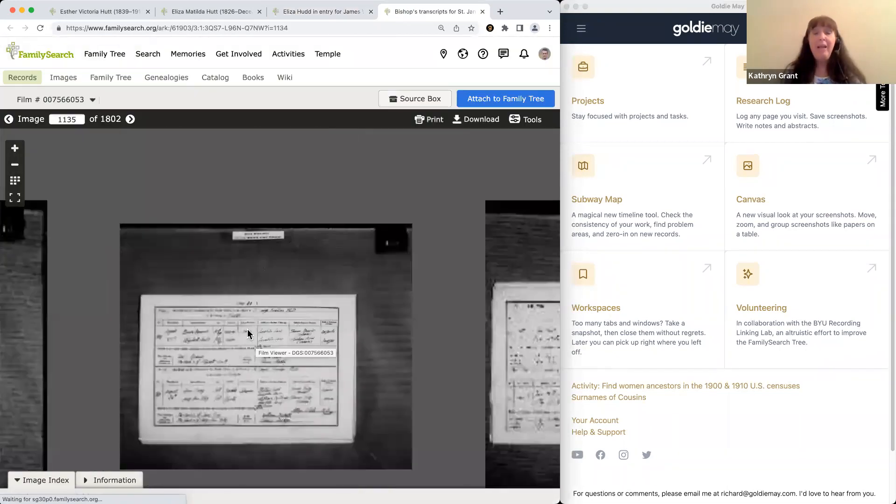
scroll(238, 349, "up", 1)
left_click_drag(237, 349, 279, 241)
scroll(279, 242, "down", 1)
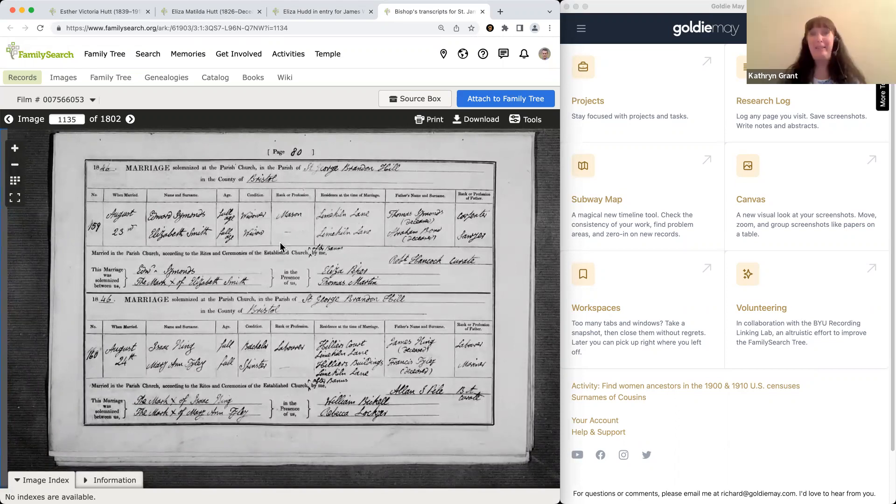
Return to her person page's details and check the spouse and marriage listed among the family members.
scroll(279, 242, "down", 3)
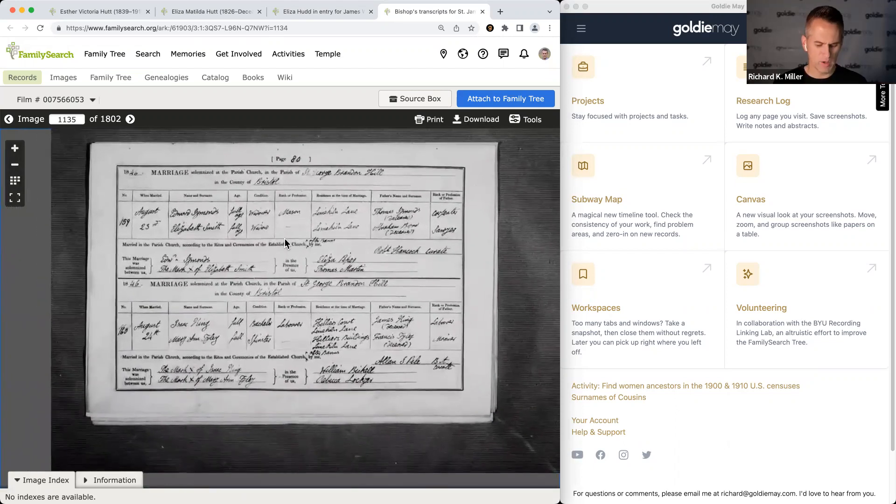
key("ctrl+shift+Tab")
key("ctrl+shift+Tab")
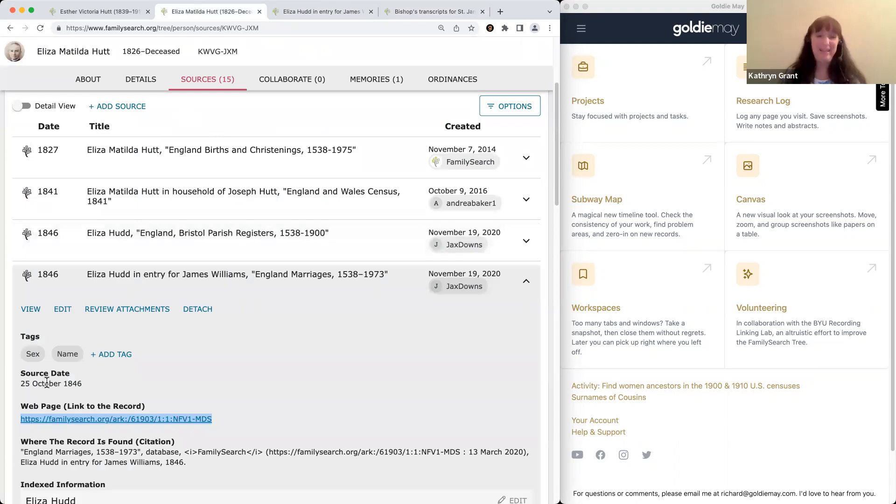
left_click(159, 79)
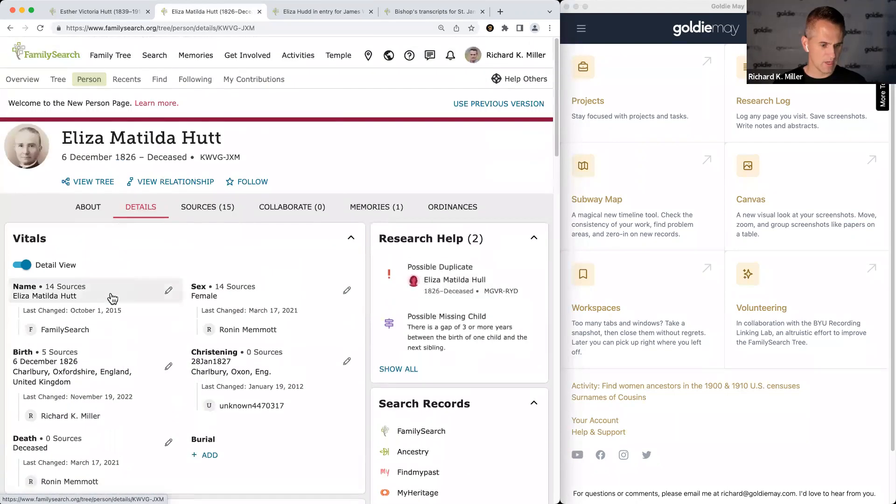
scroll(111, 297, "down", 5)
scroll(112, 297, "down", 6)
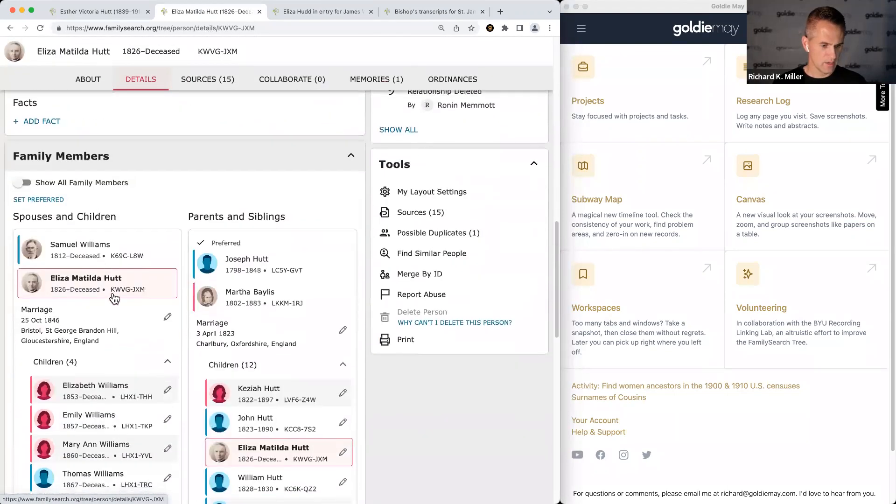
Check the indexed record's page reference, advance the film to image 1136, and enlarge the lower marriage entry.
key("ctrl+Tab")
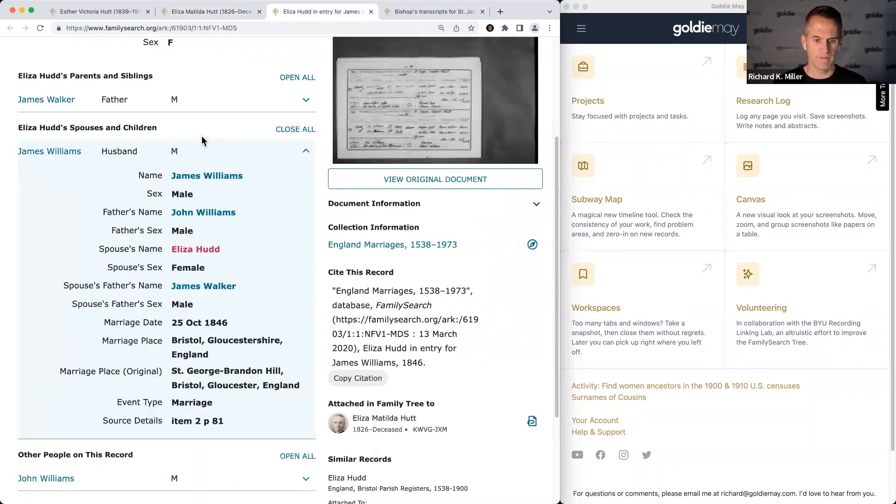
key("ctrl+Tab")
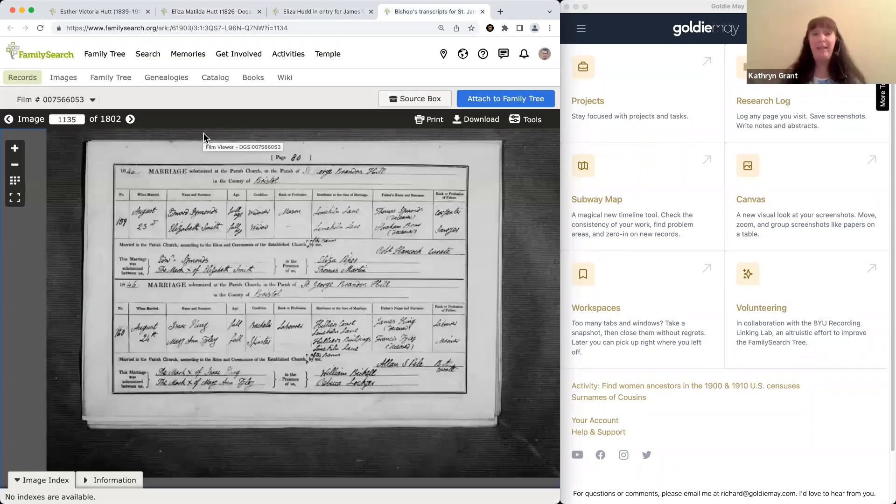
left_click(127, 120)
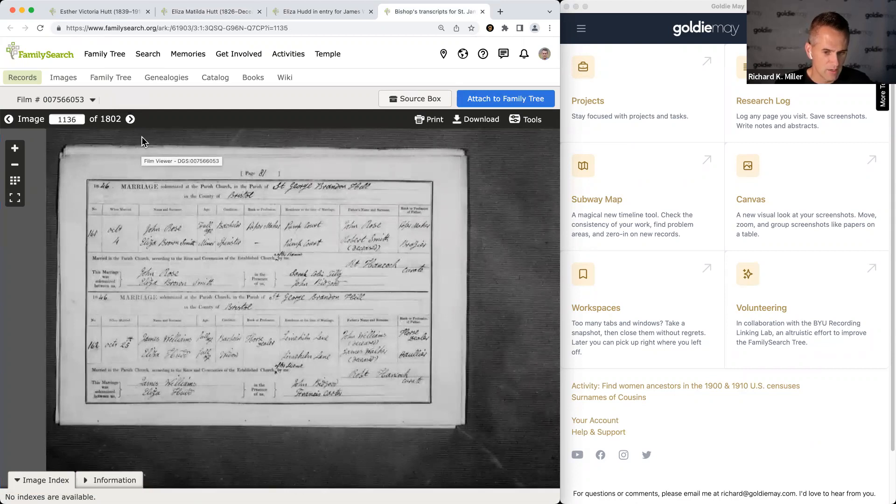
scroll(340, 198, "up", 1)
scroll(319, 208, "up", 2)
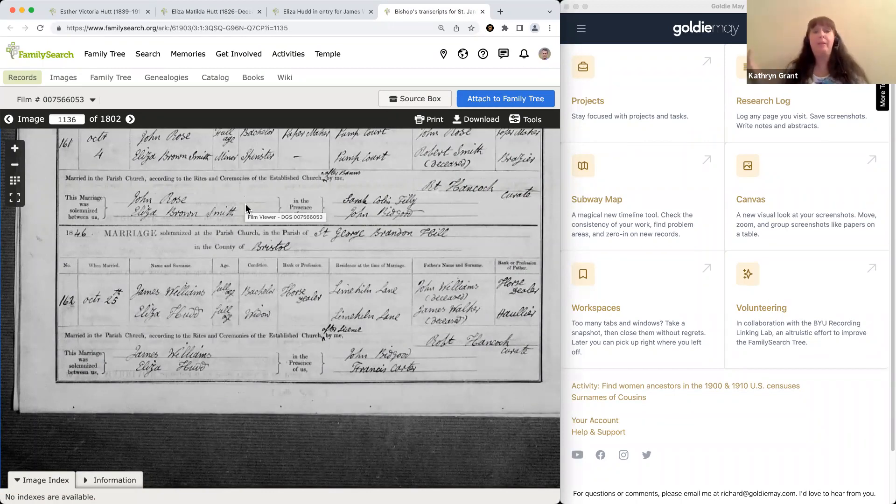
left_click_drag(242, 189, 220, 237)
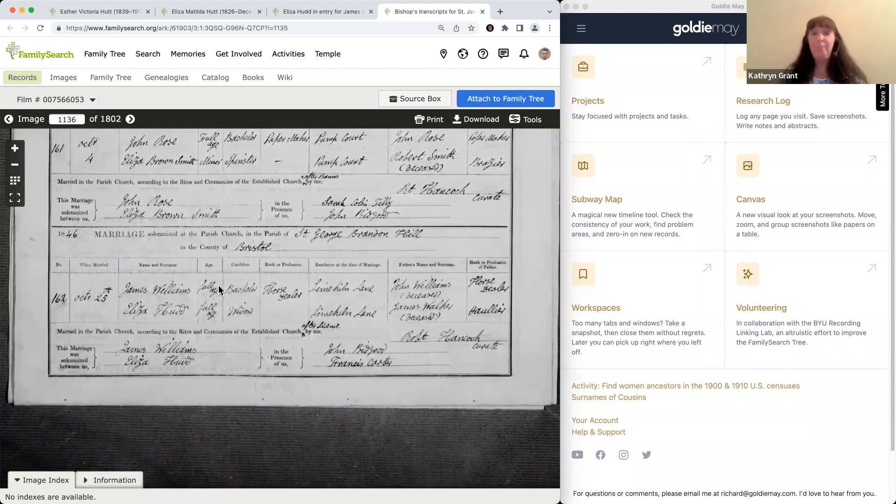
Examine marriage entry 162 closely, covering the couple's names, ages, marital conditions, residences, and fathers' names and occupations.
scroll(181, 311, "up", 3)
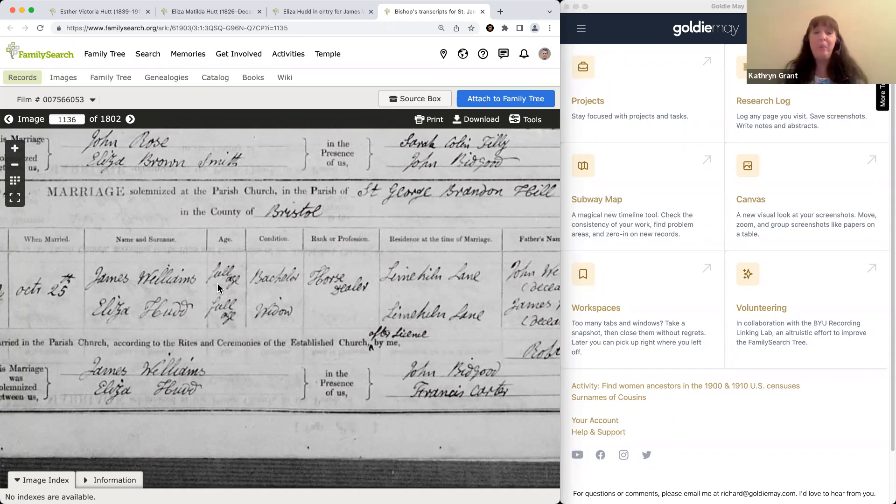
scroll(191, 303, "up", 2)
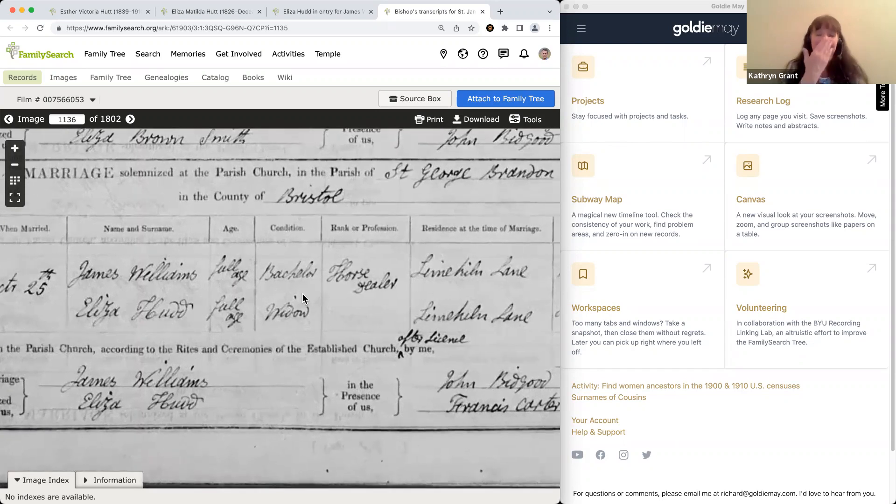
scroll(308, 294, "right", 5)
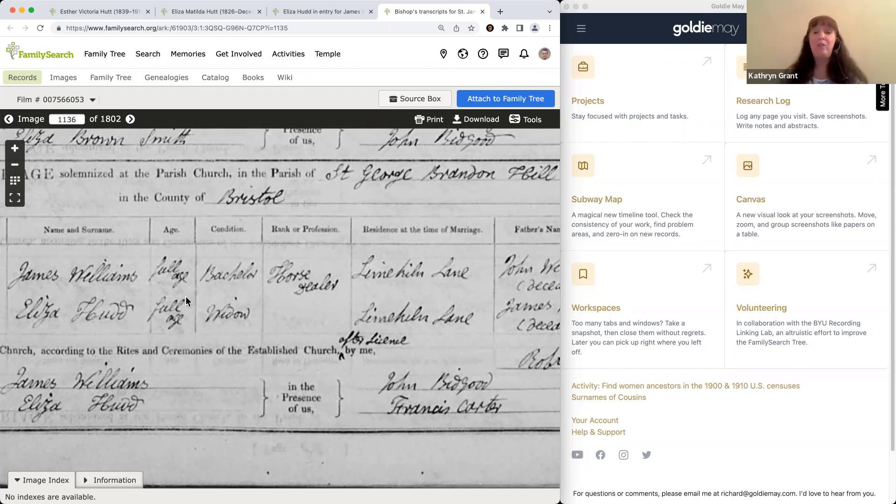
scroll(186, 295, "down", 5)
scroll(182, 297, "up", 5)
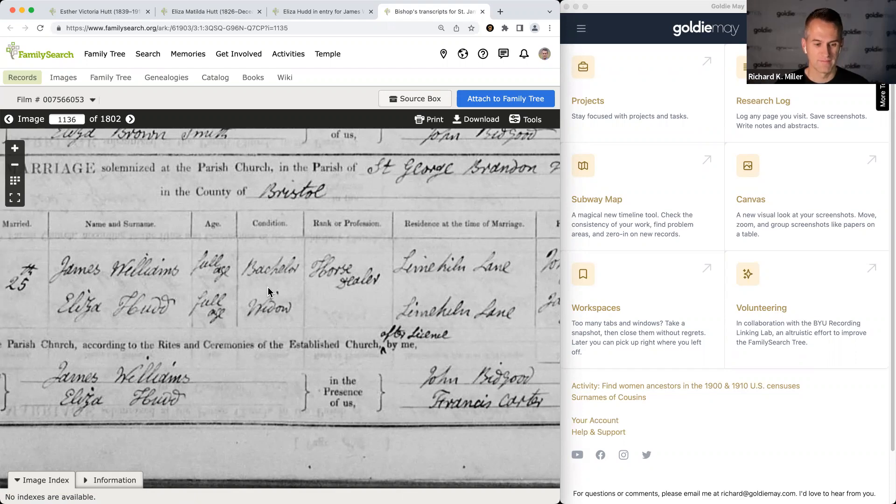
left_click_drag(400, 297, 192, 295)
scroll(131, 299, "right", 3)
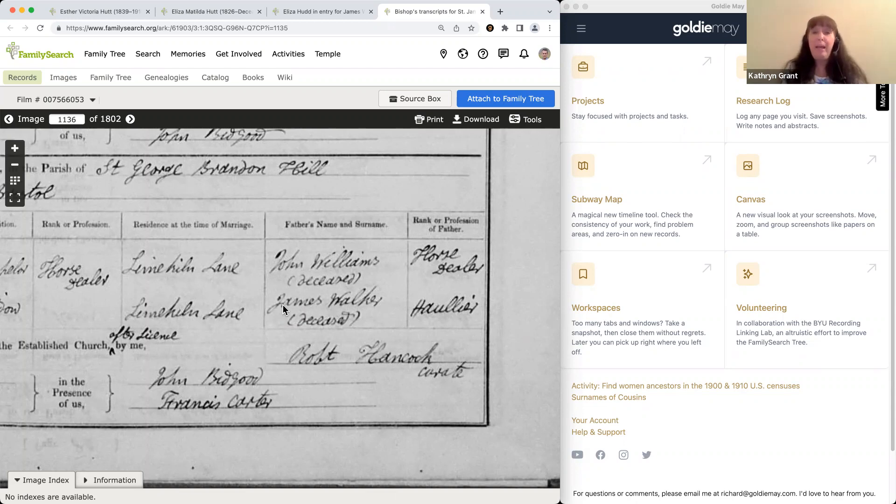
key("ctrl+shift+Tab")
key("ctrl+Tab")
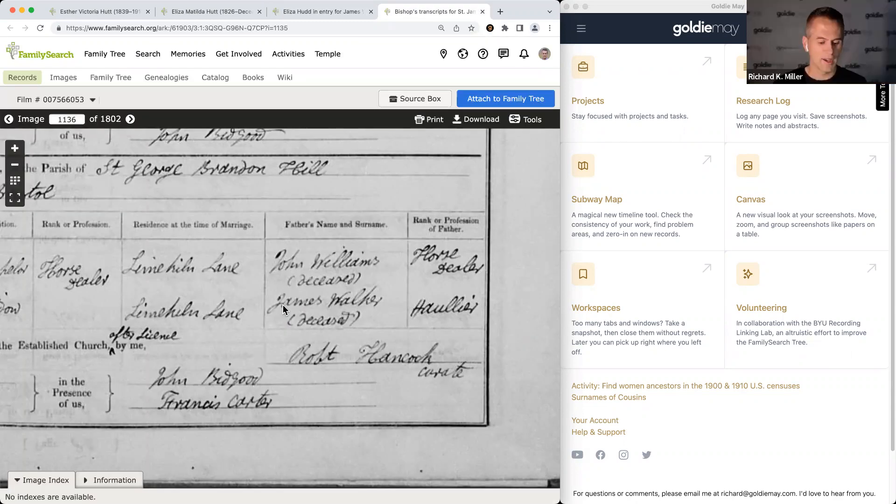
key("super+w")
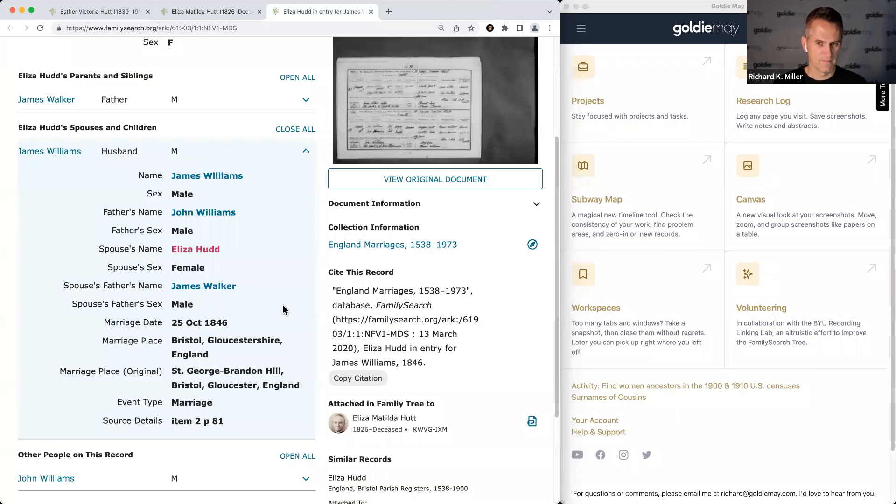
key("super+shift+t")
Return to her details page and review her spouse, children, parents and siblings in the family members section.
key("ctrl+shift+Tab")
key("ctrl+shift+Tab")
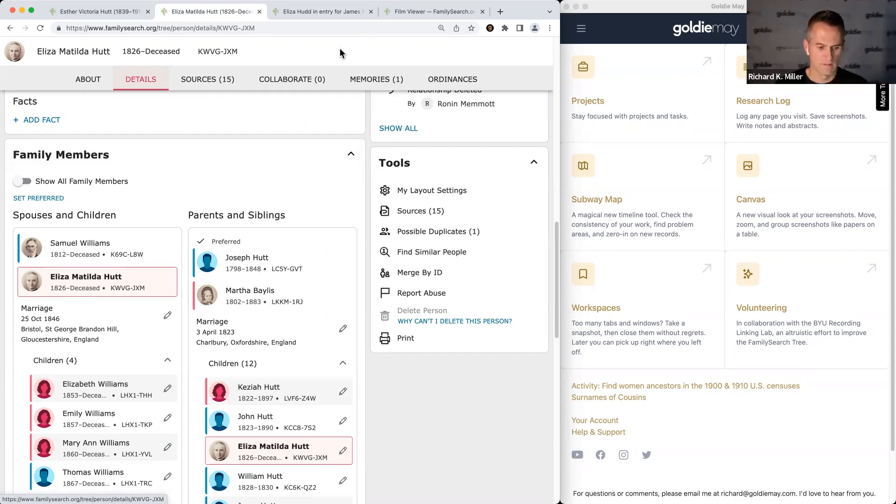
scroll(291, 136, "down", 3)
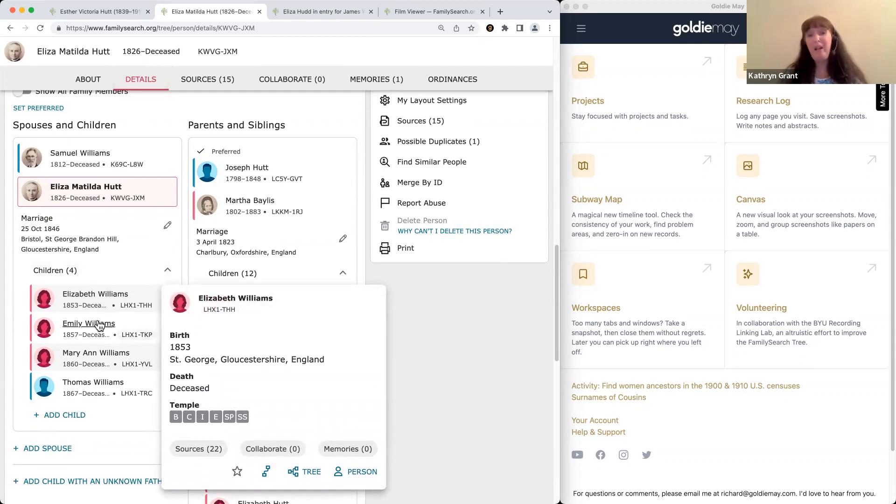
mouse_move(97, 327)
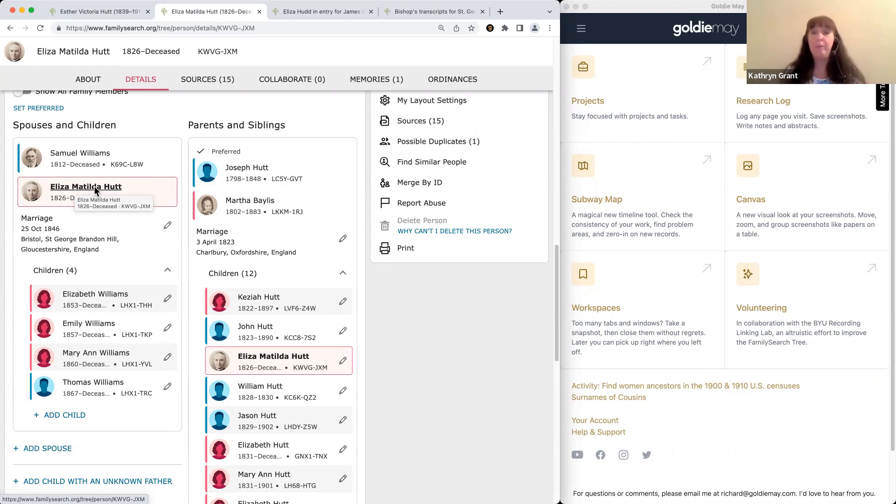
scroll(285, 310, "down", 3)
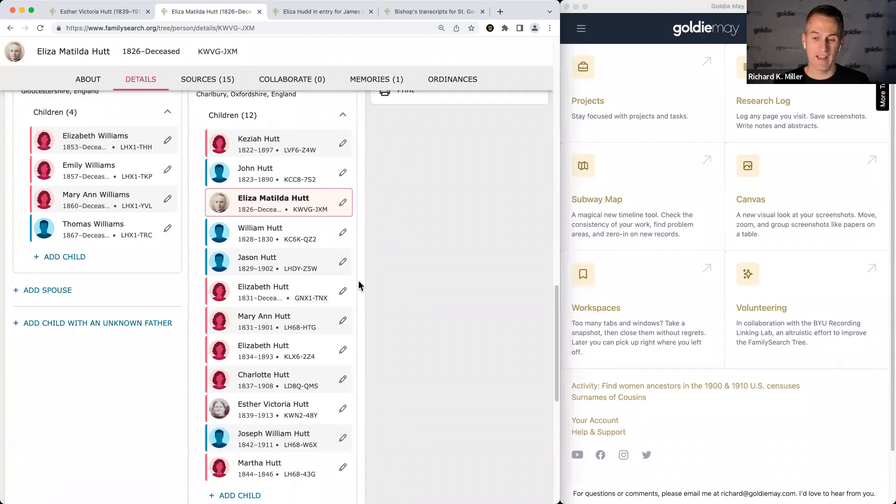
scroll(316, 160, "up", 1)
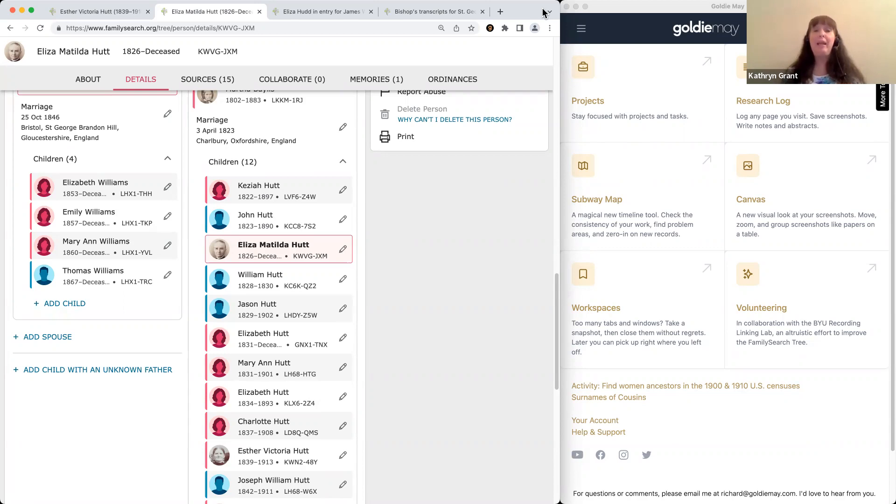
Open the full change history from her latest changes and examine the original birth entry added May 30, 2012.
scroll(465, 322, "up", 3)
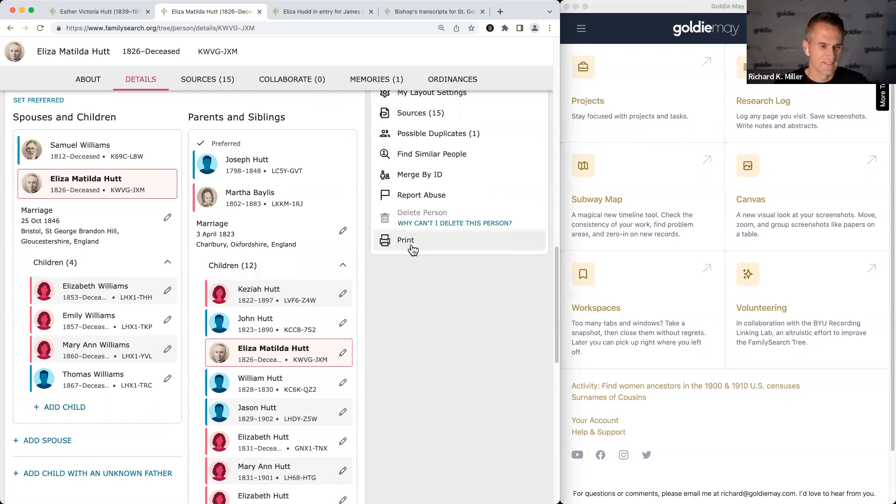
scroll(413, 250, "up", 6)
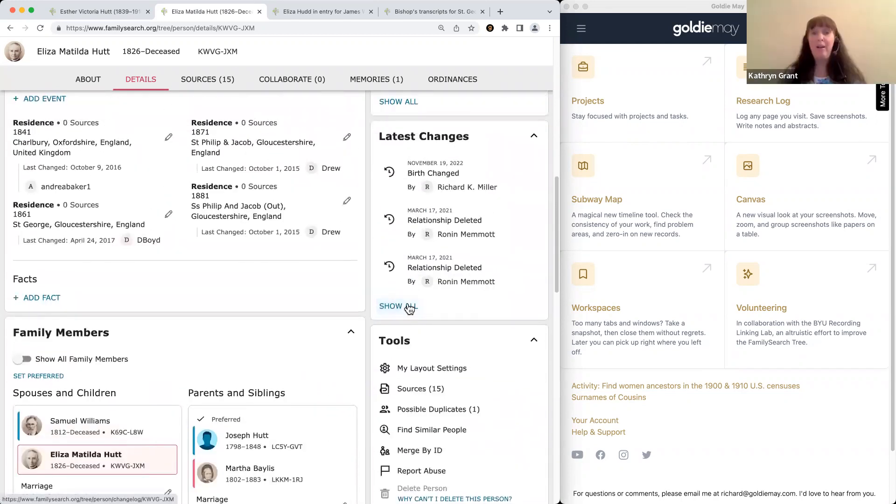
left_click(409, 307)
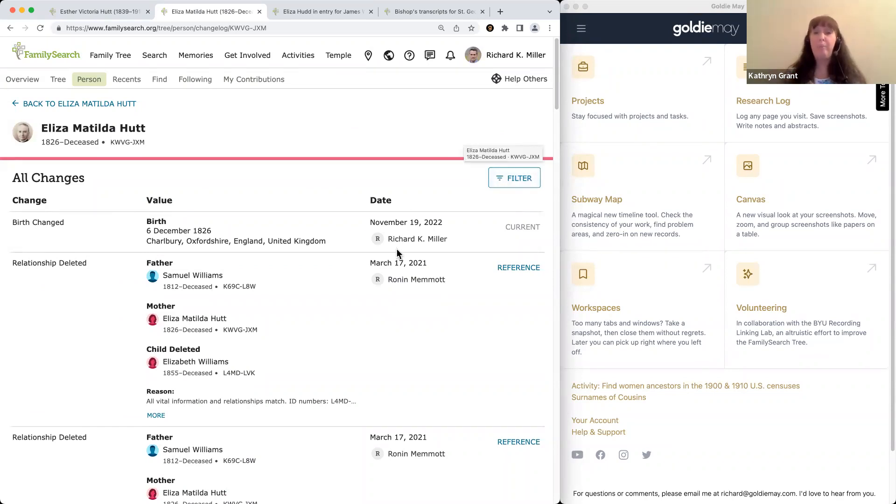
scroll(396, 248, "down", 20)
scroll(327, 336, "up", 3)
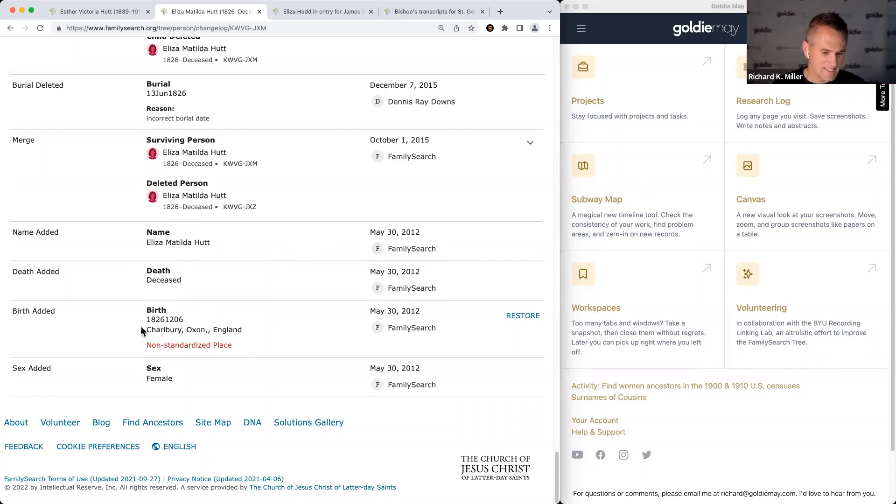
left_click_drag(146, 319, 166, 316)
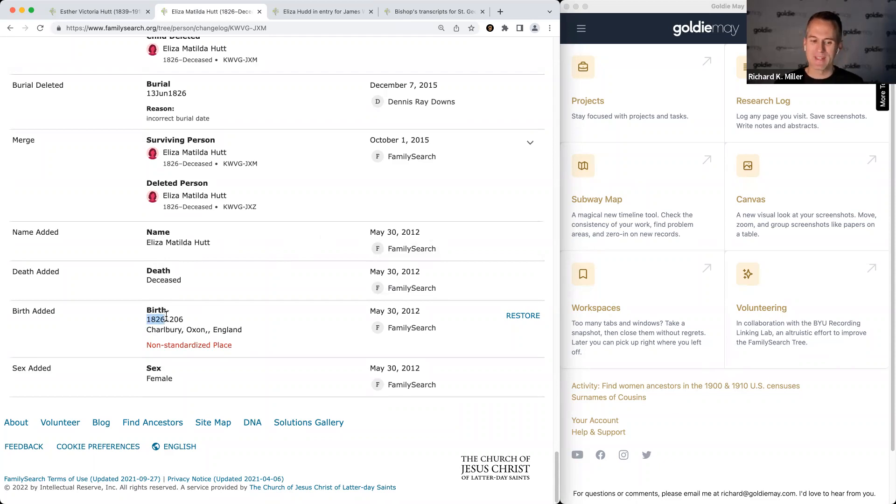
left_click(166, 321)
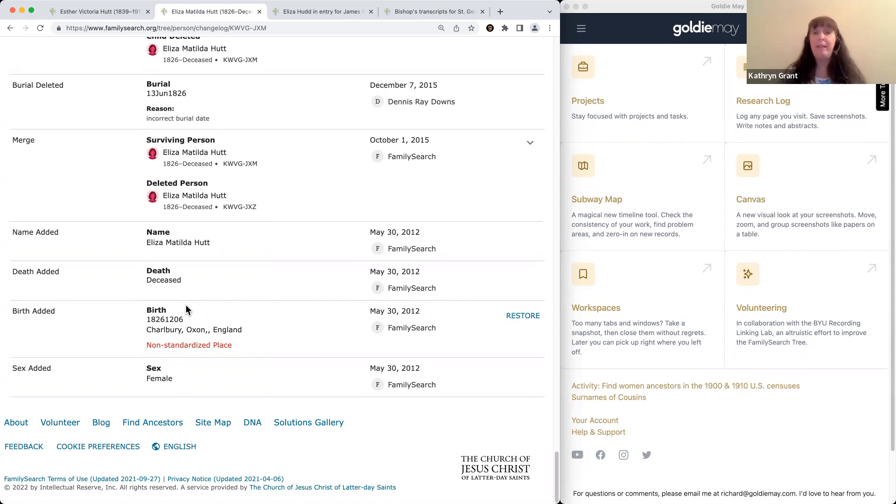
Examine the 2015 merge and burial deletion and the January 2016 parent relationship changes in her change history.
scroll(187, 306, "up", 5)
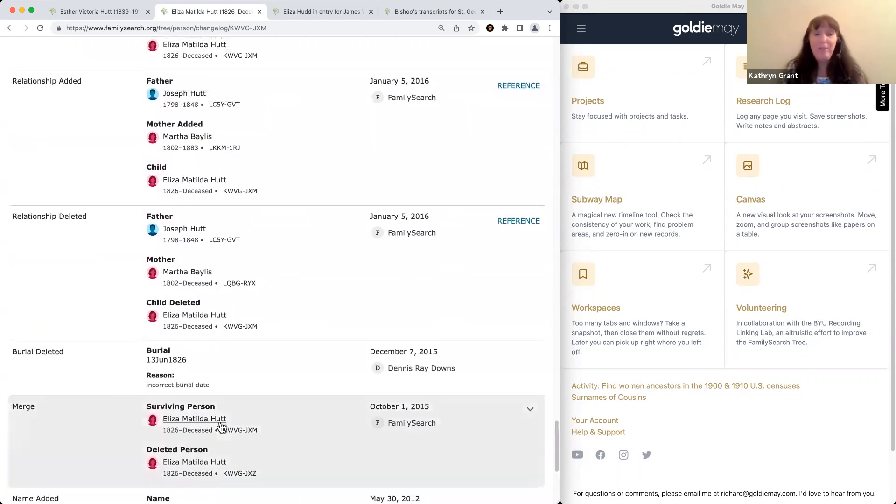
scroll(272, 428, "down", 5)
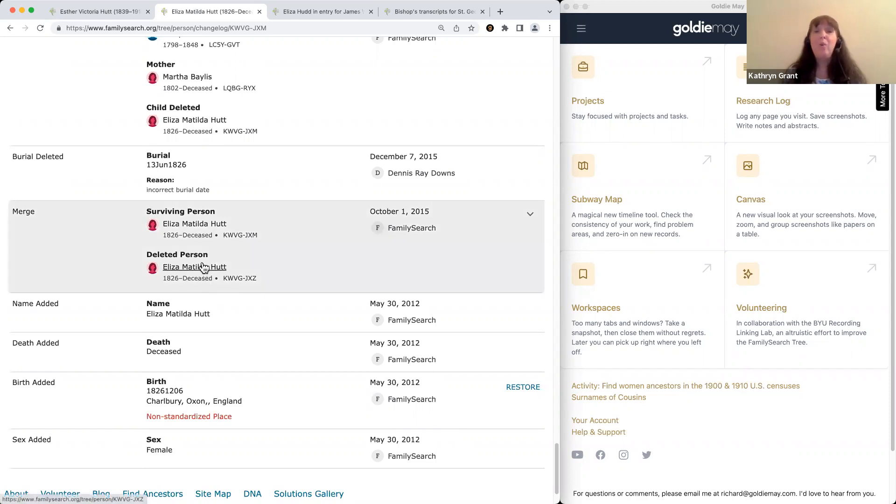
scroll(165, 258, "up", 4)
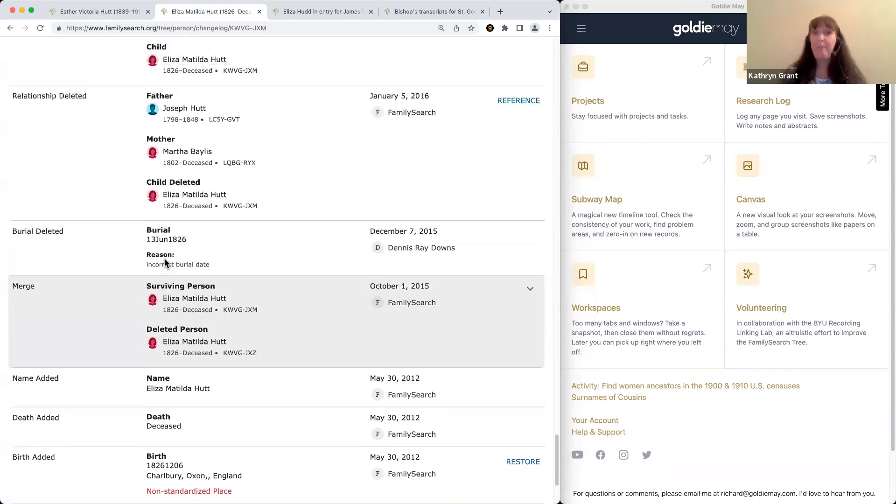
scroll(194, 221, "up", 8)
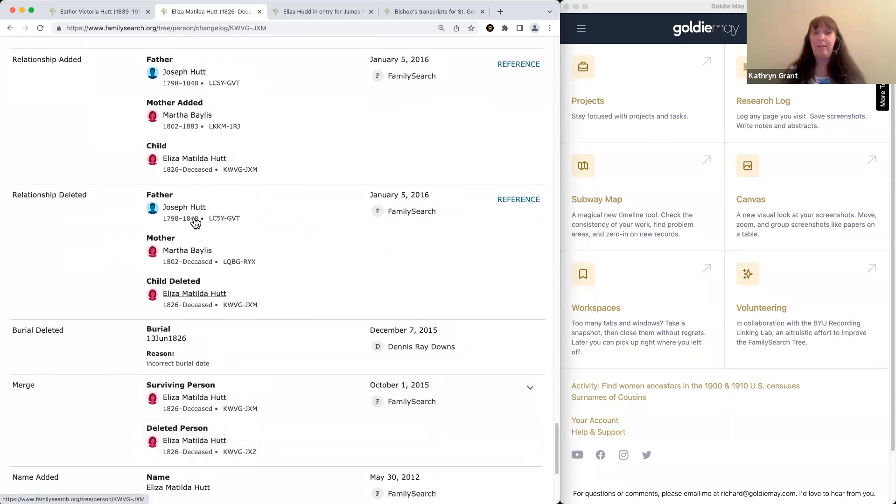
scroll(224, 213, "up", 3)
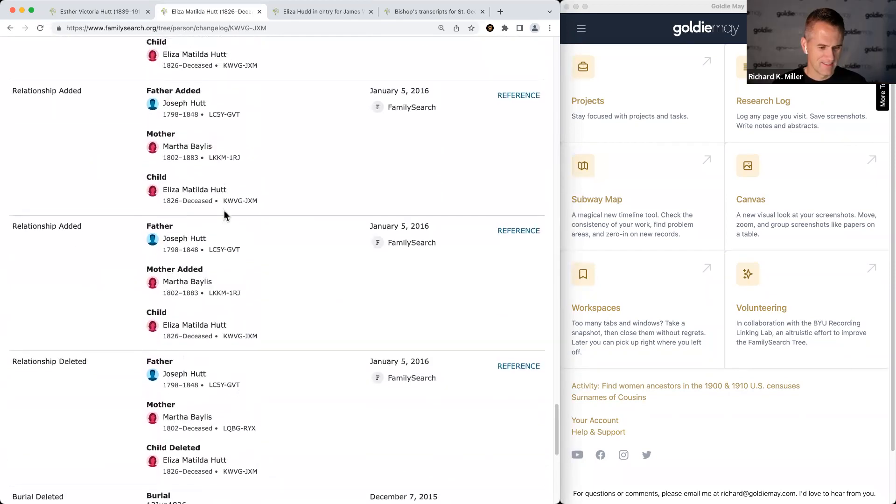
scroll(225, 215, "up", 6)
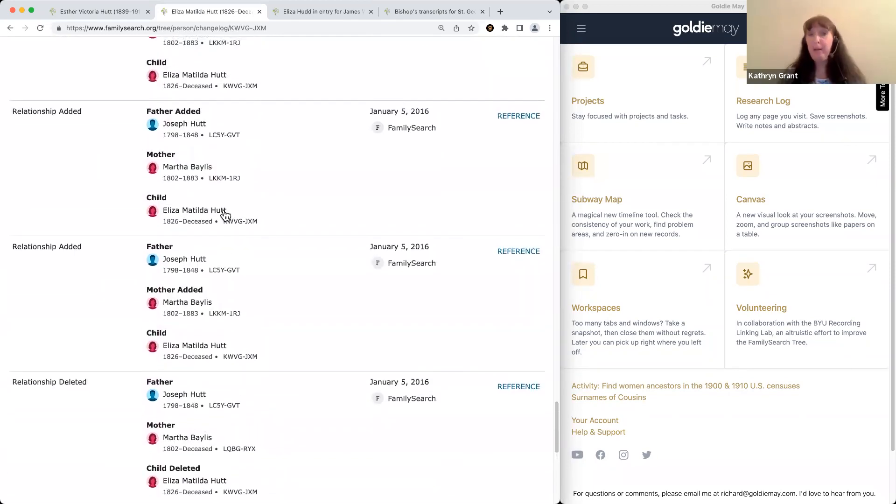
scroll(225, 215, "up", 1)
scroll(226, 215, "down", 3)
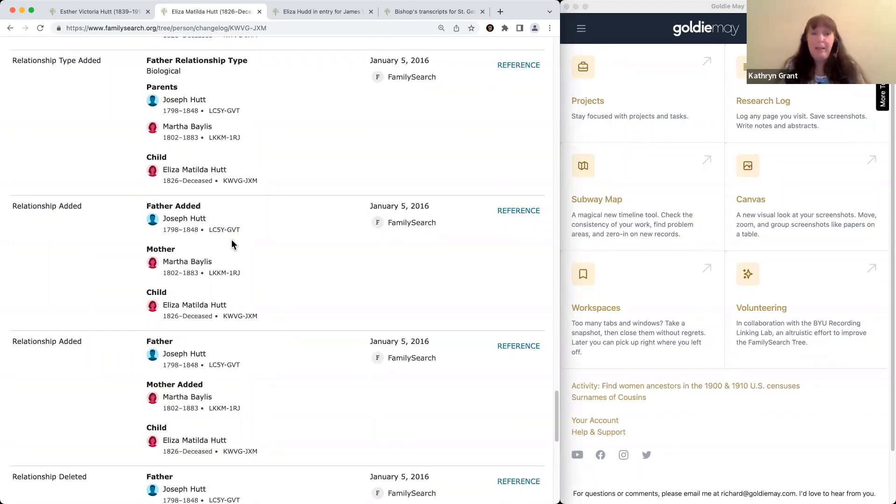
scroll(232, 241, "down", 15)
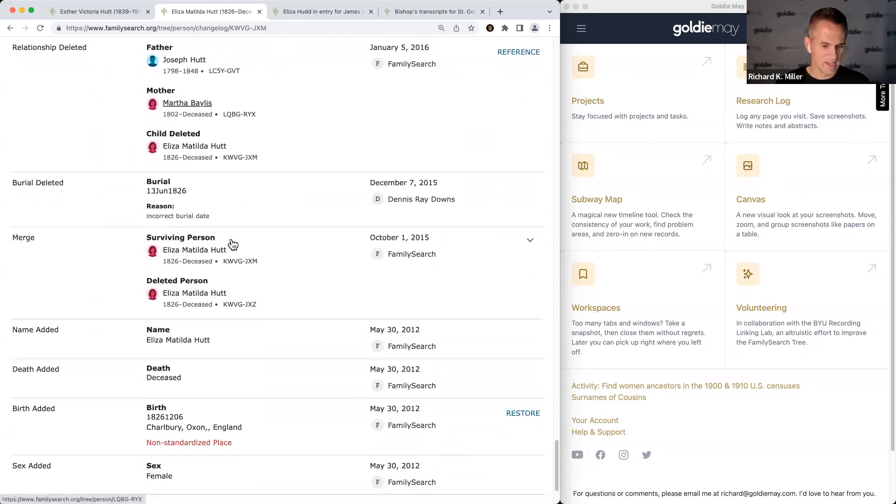
Open the deleted person from the October 1, 2015 merge in a new tab, then return to the change history.
scroll(233, 244, "down", 1)
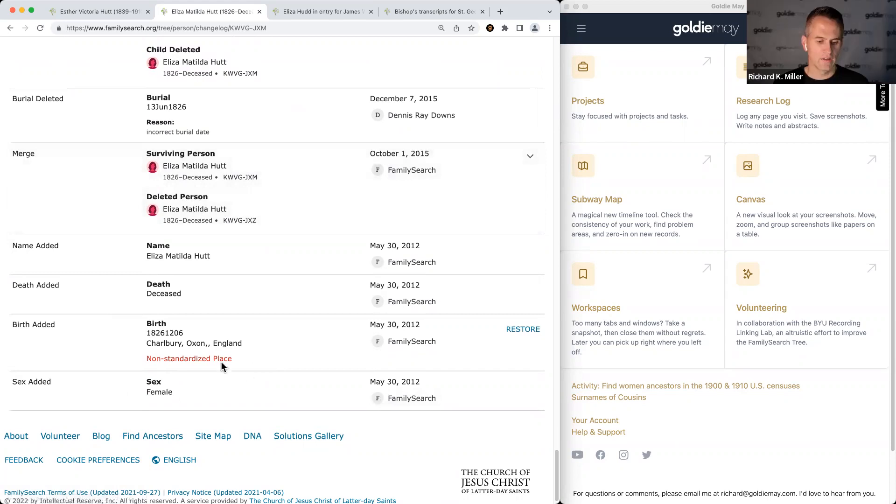
left_click_drag(174, 394, 44, 377)
left_click(200, 379)
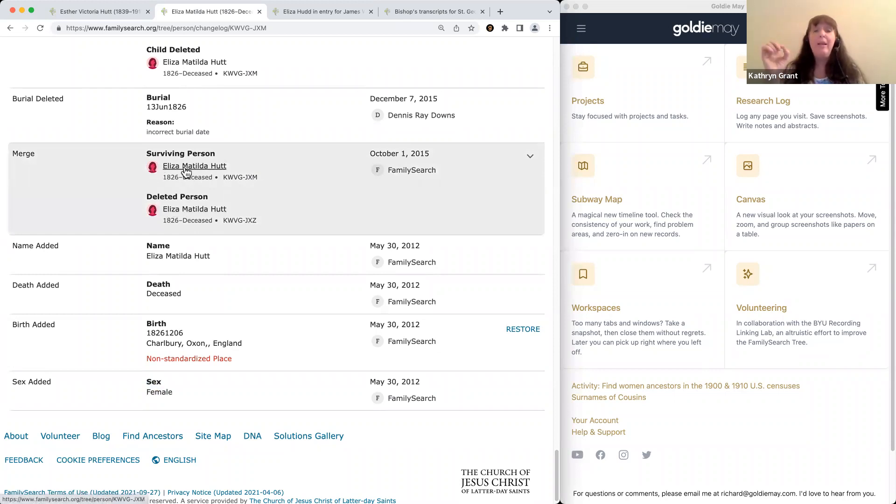
right_click(187, 210)
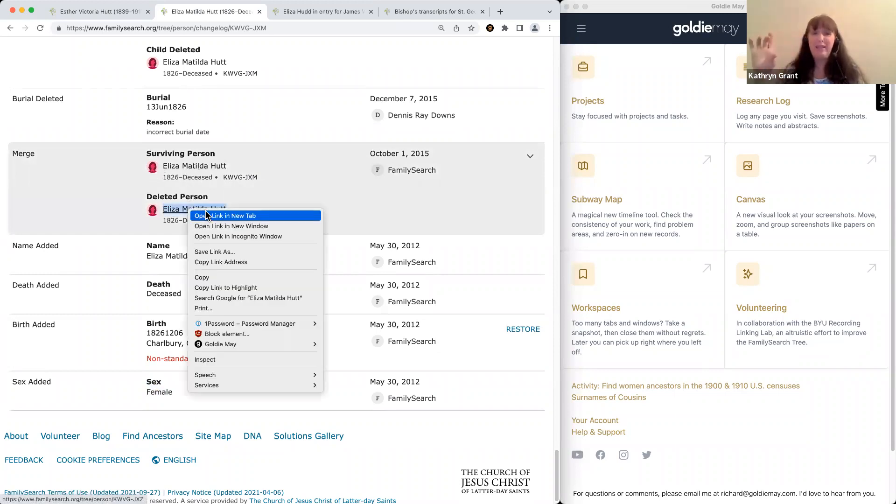
left_click(243, 216)
key("ctrl+Tab")
key("ctrl+shift+Tab")
left_click(194, 213)
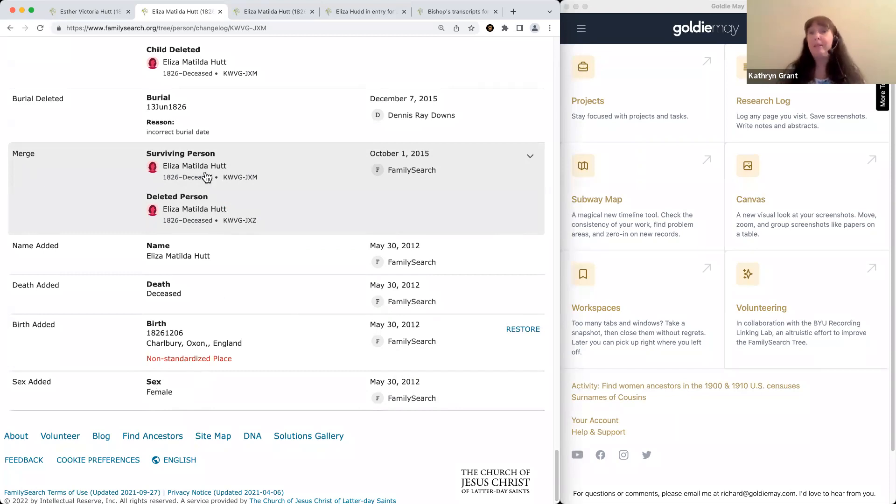
Examine the newer change history entries from 2016 to 2020, covering spouse relationships, marriage events, residences and attached sources.
scroll(206, 176, "up", 6)
scroll(205, 175, "up", 8)
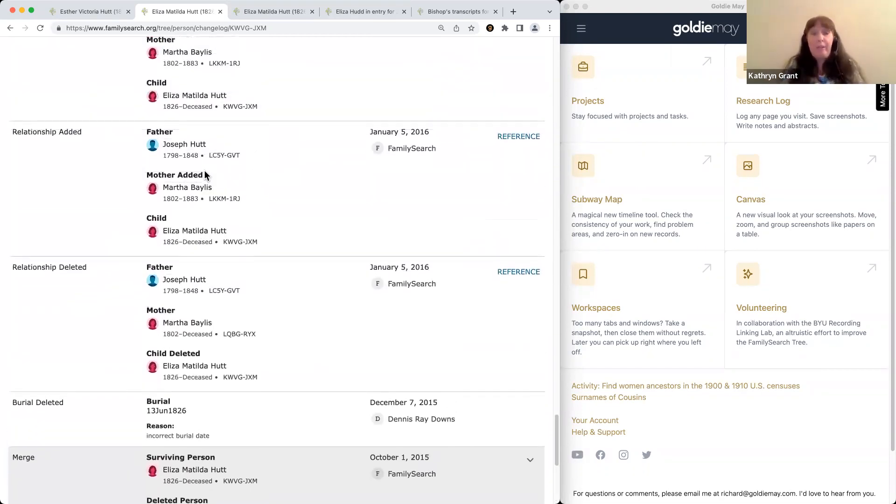
scroll(175, 252, "up", 1)
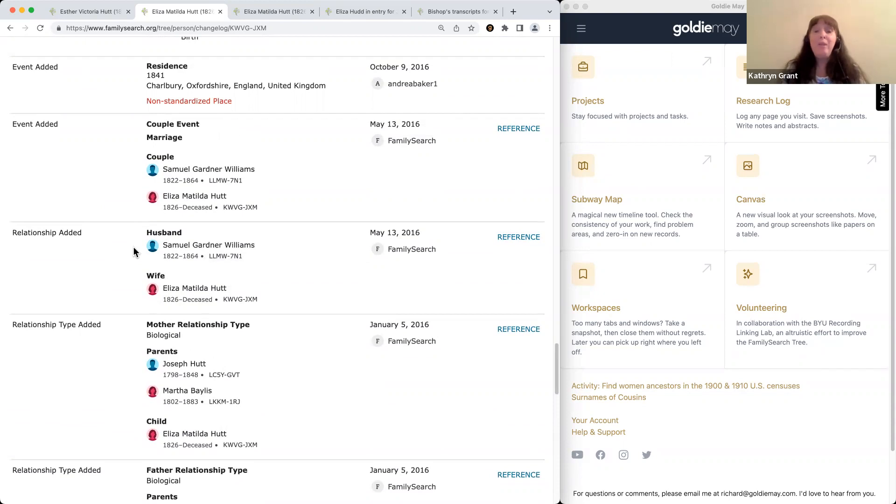
scroll(134, 252, "up", 2)
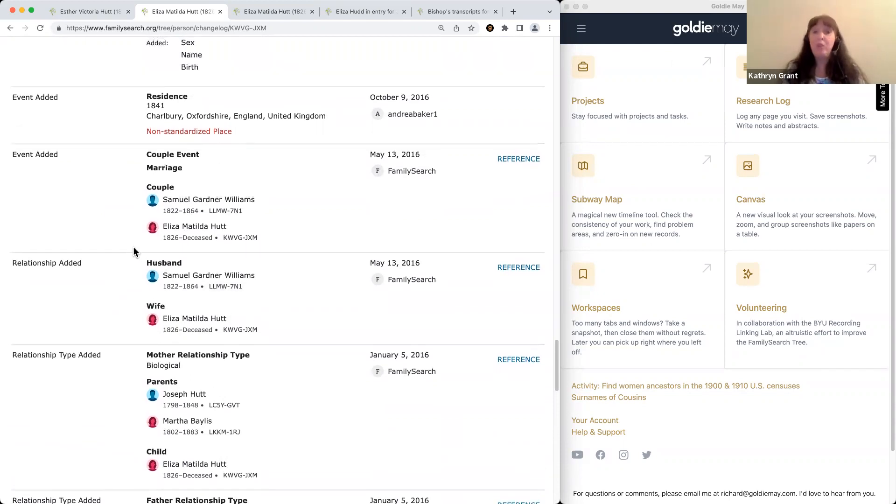
scroll(134, 252, "up", 1)
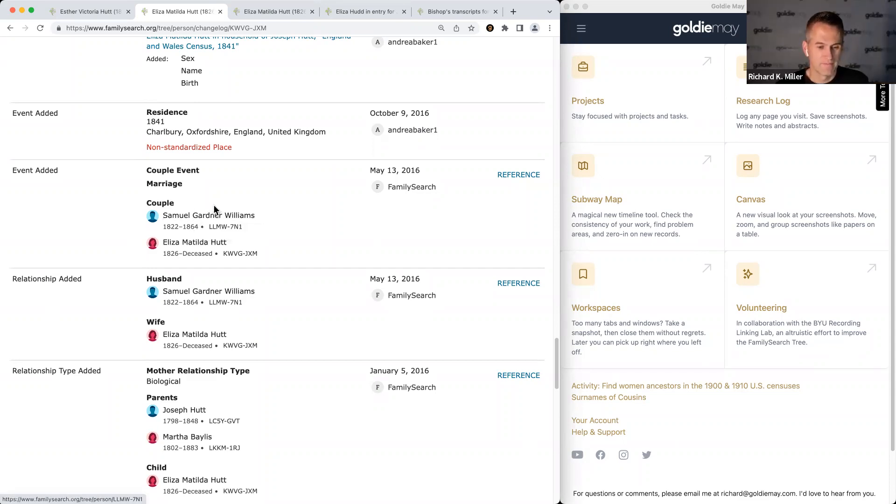
scroll(215, 204, "up", 5)
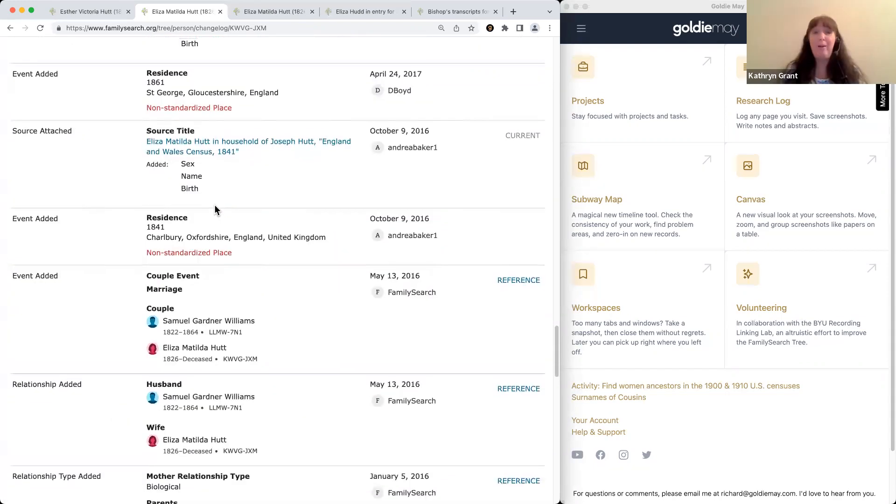
scroll(215, 209, "up", 15)
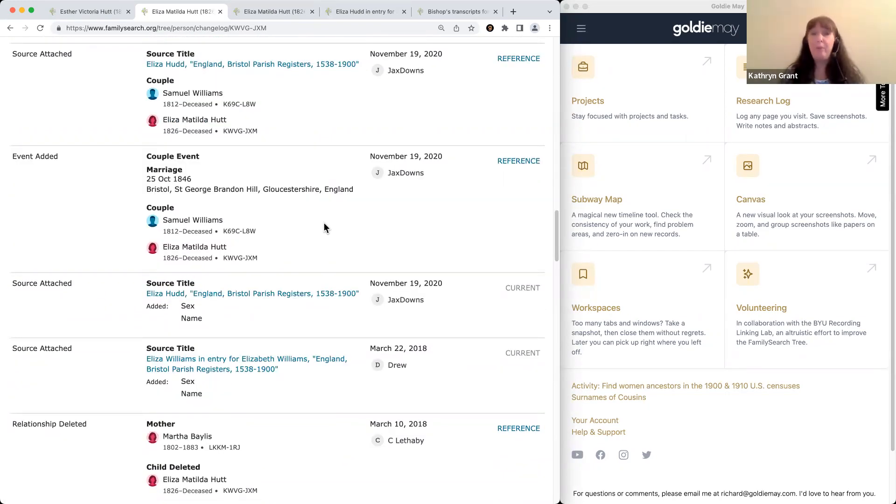
scroll(324, 227, "up", 10)
Find the Merges option among the change history filters and show only the merges.
left_click(361, 177)
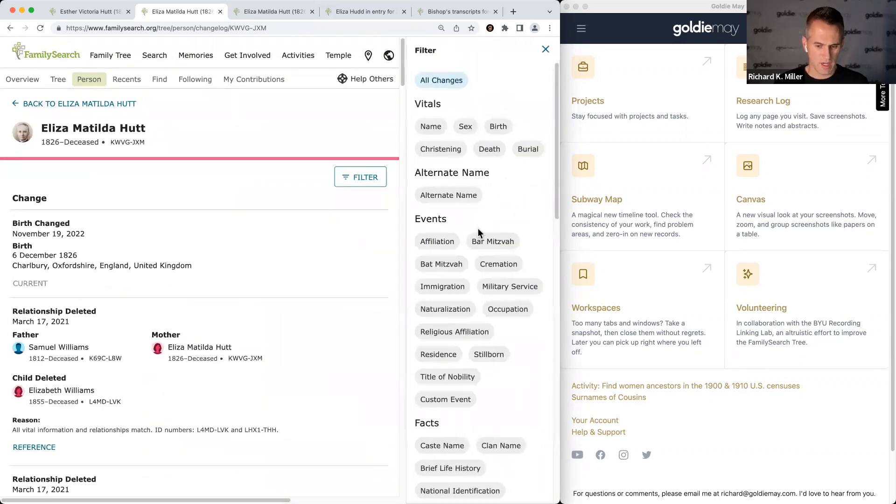
scroll(480, 240, "down", 2)
scroll(480, 241, "down", 10)
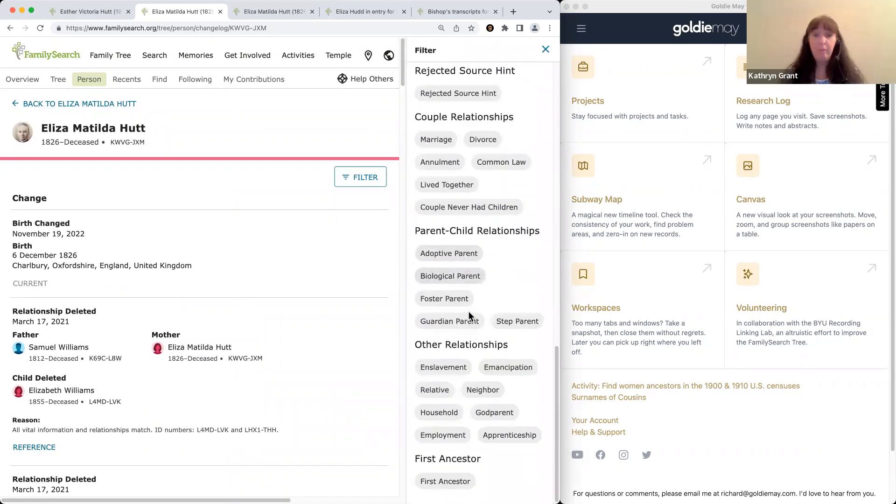
scroll(469, 310, "up", 2)
scroll(472, 326, "up", 1)
key("ctrl+f")
type("merge")
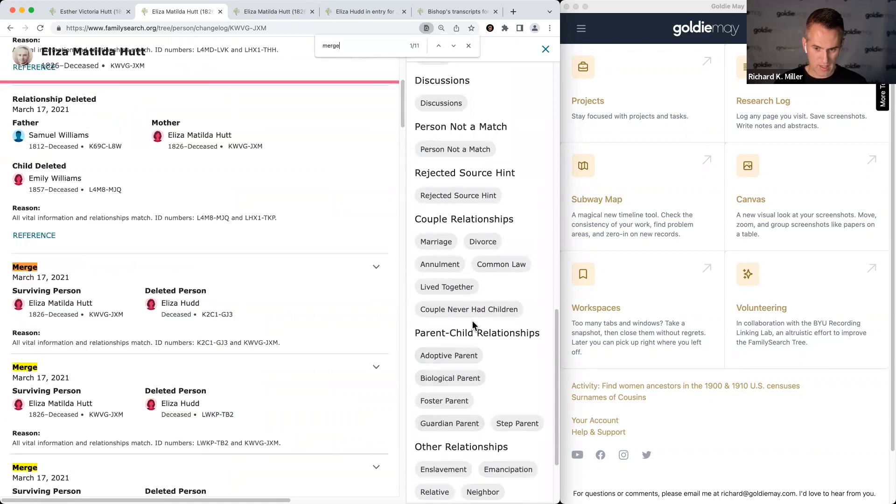
scroll(484, 285, "up", 15)
scroll(483, 282, "down", 10)
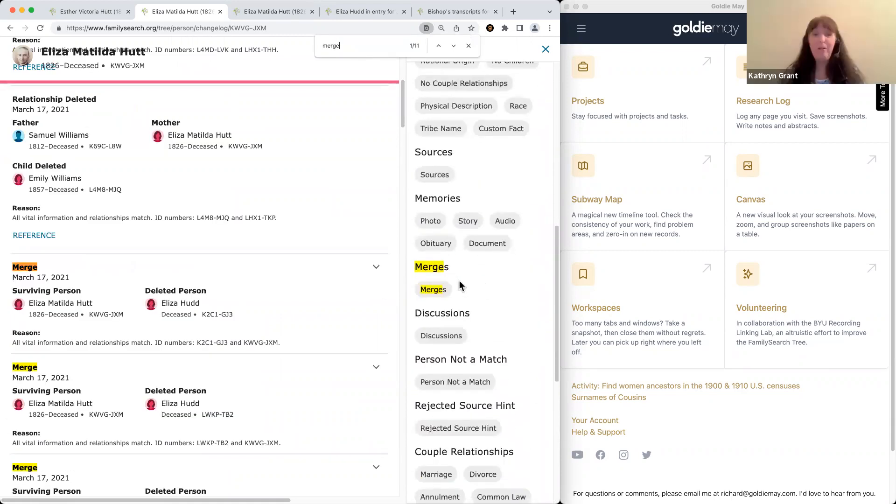
left_click(431, 290)
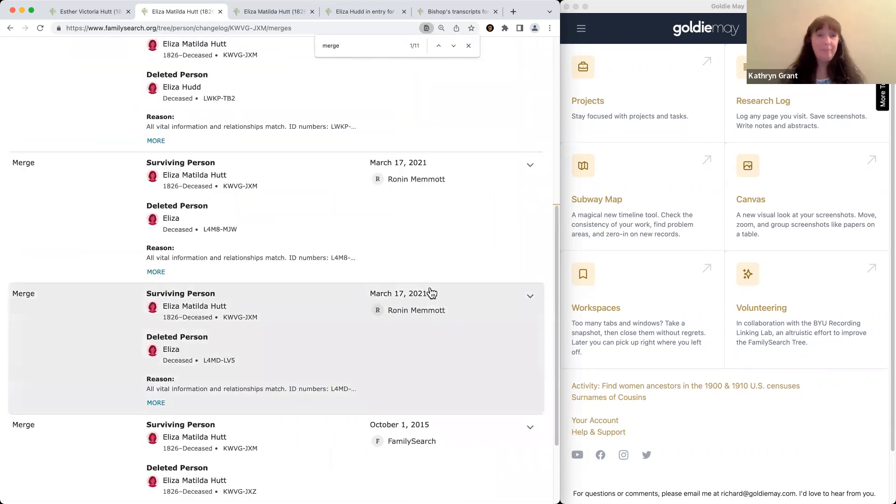
Review the list of merges and show the full reason for the fourth merge, the one just before the October 1, 2015 entry.
scroll(430, 292, "up", 5)
scroll(272, 290, "down", 12)
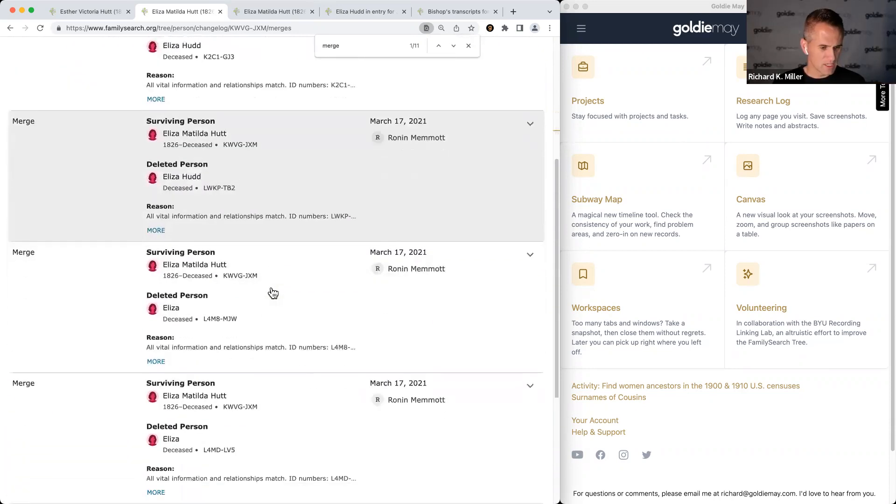
scroll(273, 299, "down", 1)
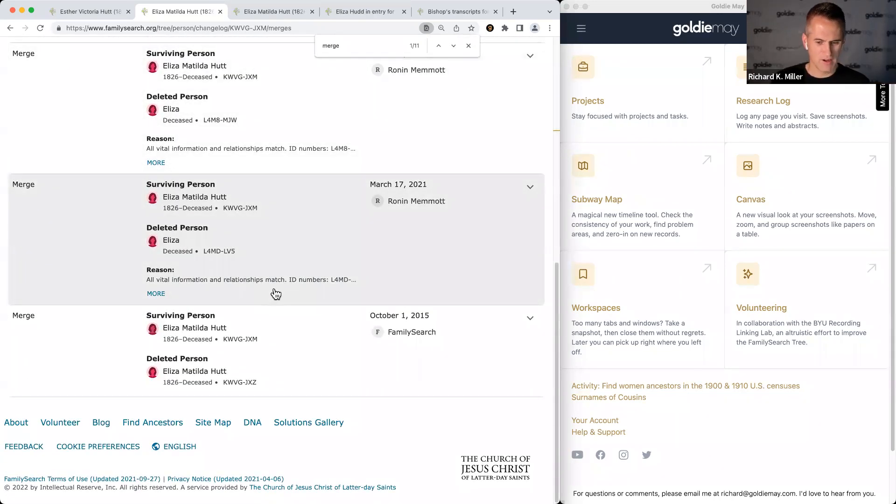
scroll(275, 293, "up", 2)
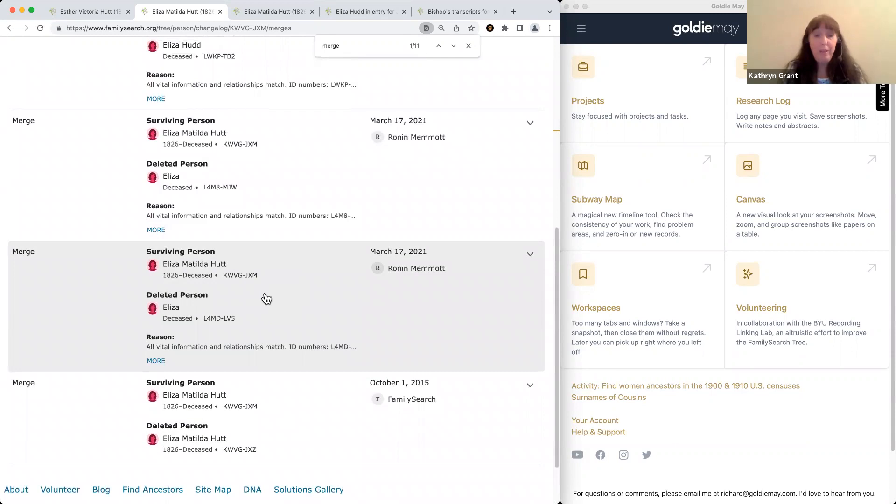
left_click(156, 360)
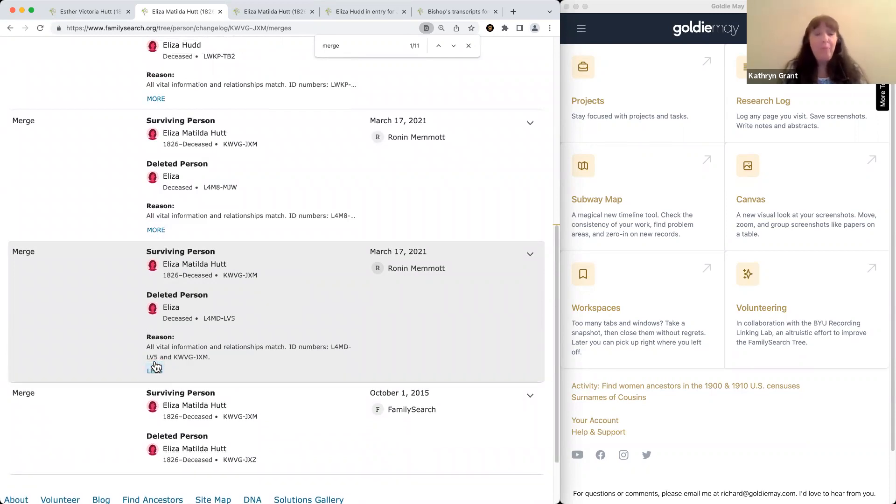
scroll(170, 364, "down", 2)
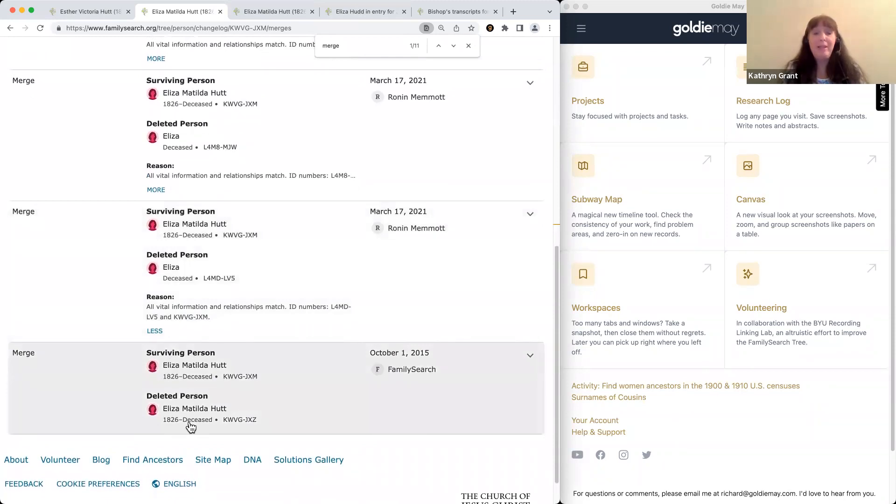
key("Escape")
Preview the deleted person in the October 1, 2015 merge and expand the details of that merge and the one above it.
scroll(192, 378, "down", 1)
left_click(193, 371)
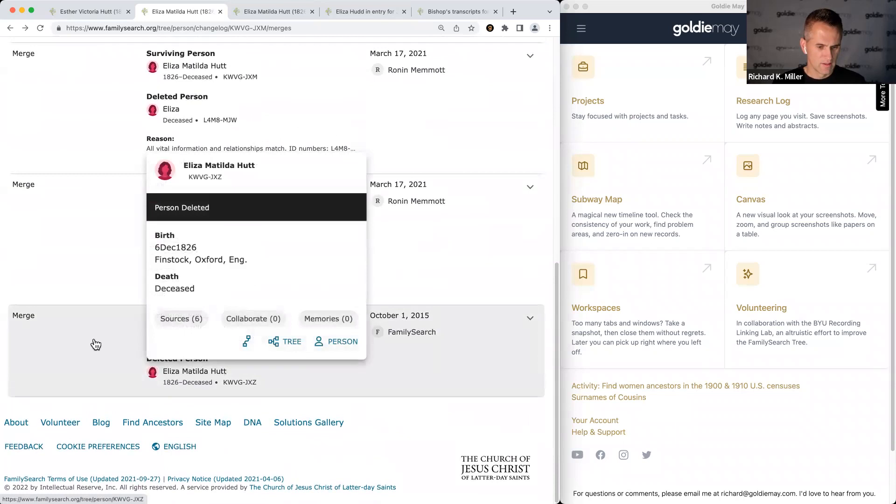
left_click(95, 344)
left_click(306, 265)
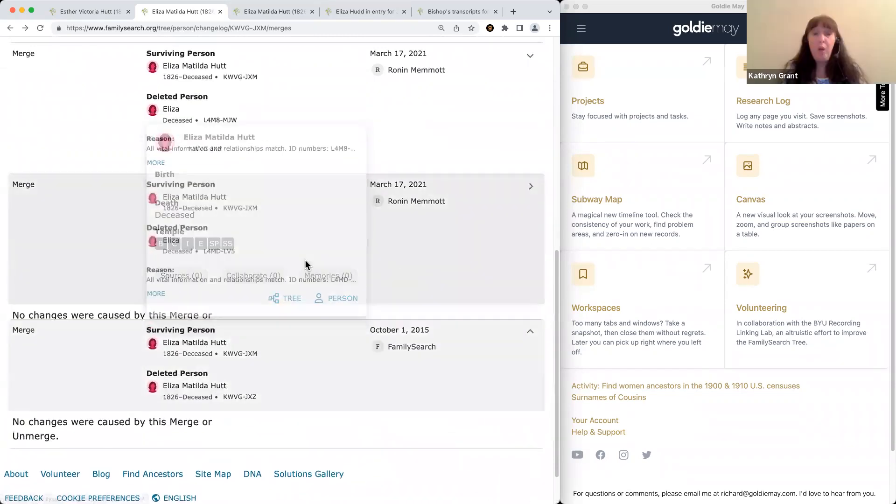
Show the full reasons for the third and second merges in the list and expand the second merge's details.
scroll(280, 261, "up", 2)
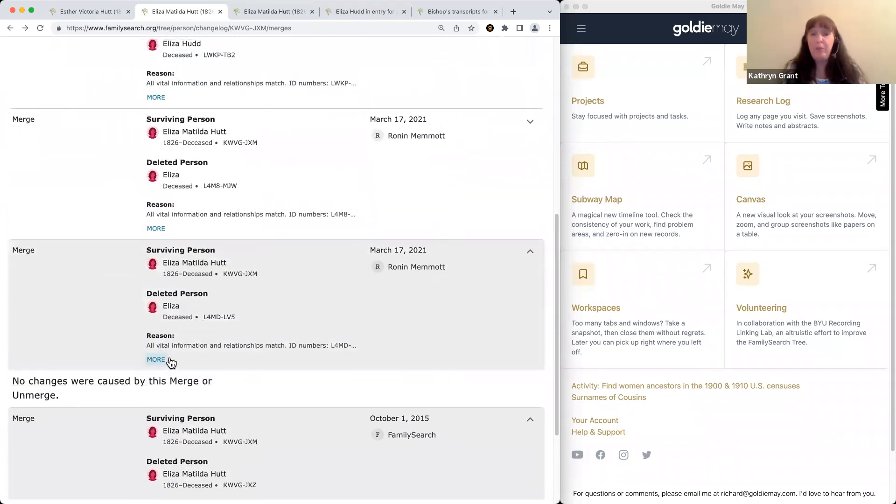
scroll(200, 299, "up", 2)
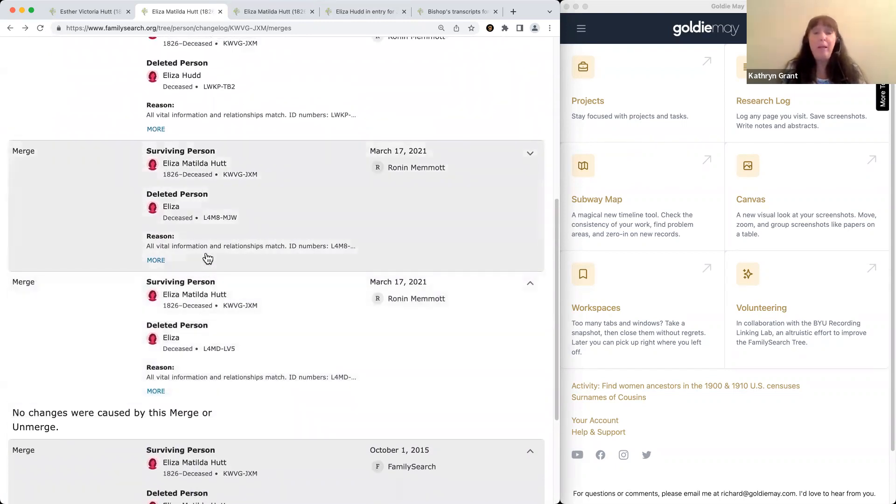
left_click(156, 260)
scroll(159, 260, "up", 3)
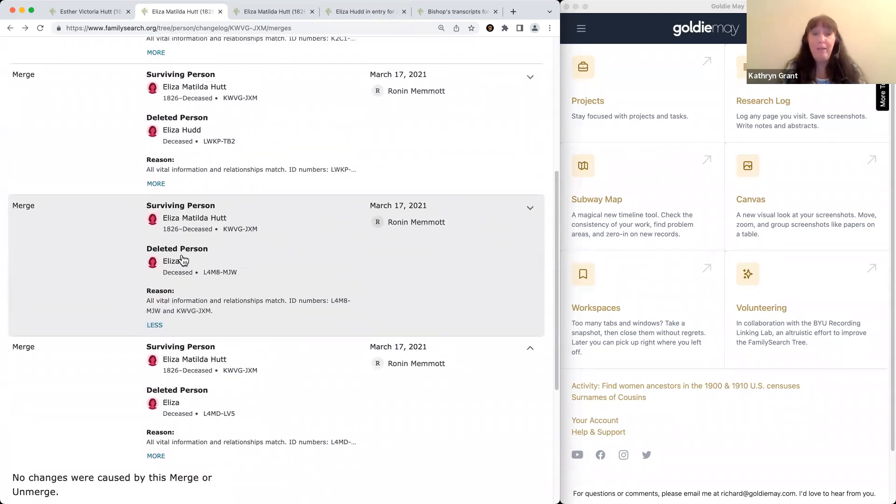
scroll(187, 260, "up", 5)
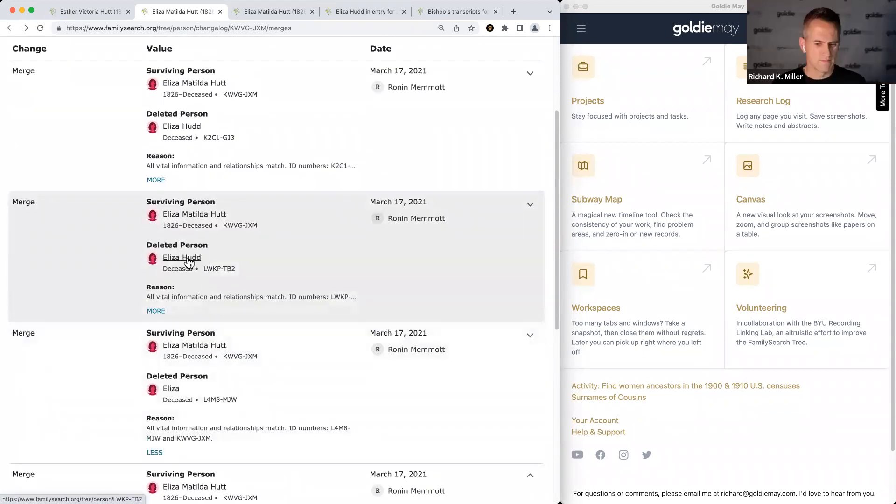
left_click(156, 311)
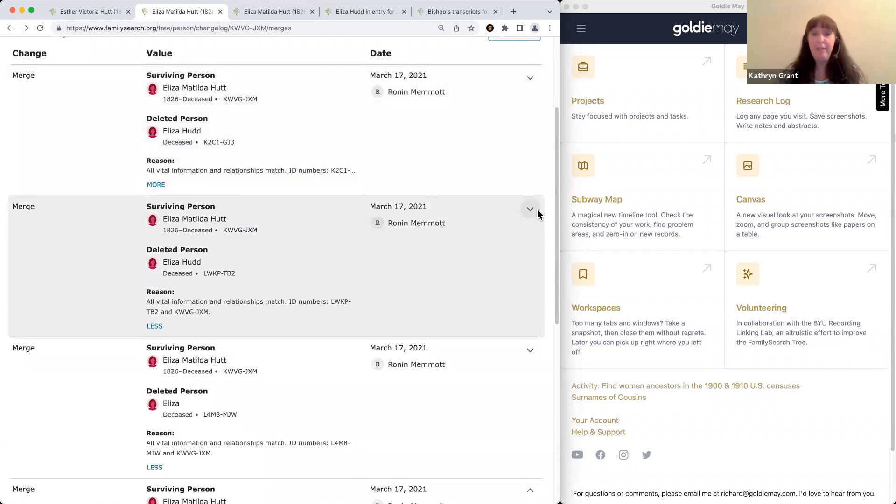
left_click(530, 209)
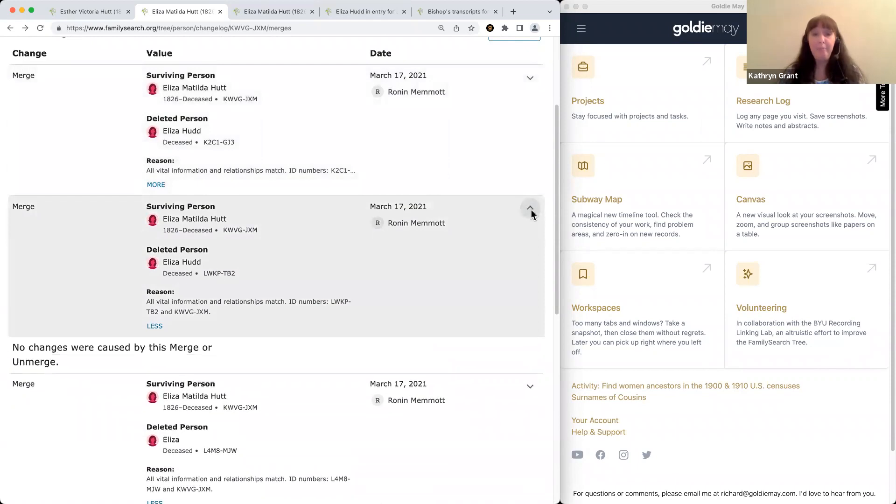
Open the second merge's deleted person in a new tab, close the earlier deleted person's tab, and return to the merges list.
right_click(193, 261)
left_click(182, 266)
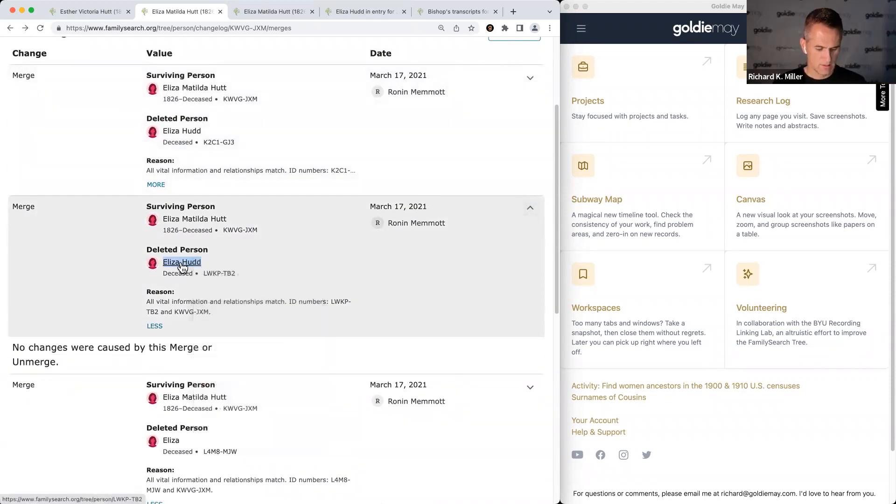
left_click(182, 263, "super")
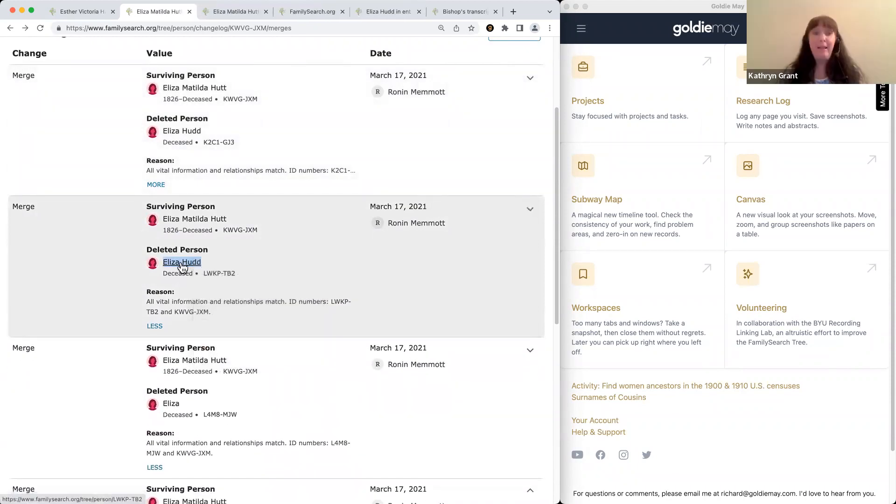
key("super+w")
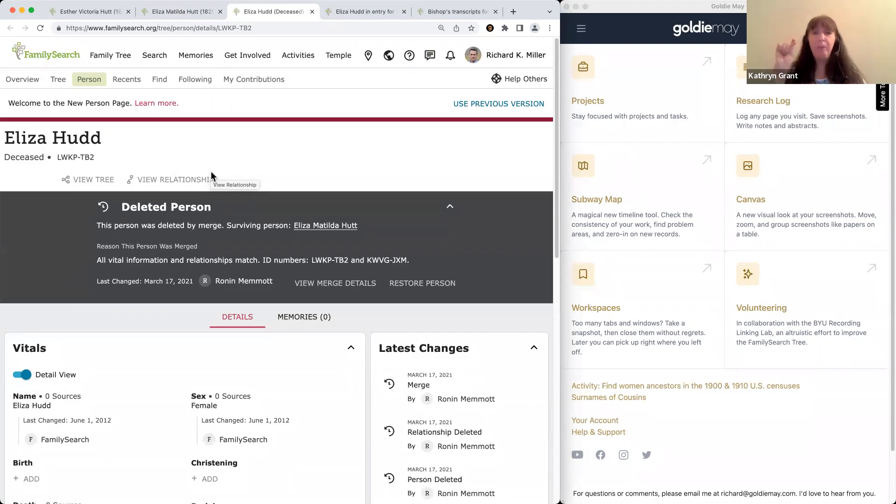
key("ctrl+shift+Tab")
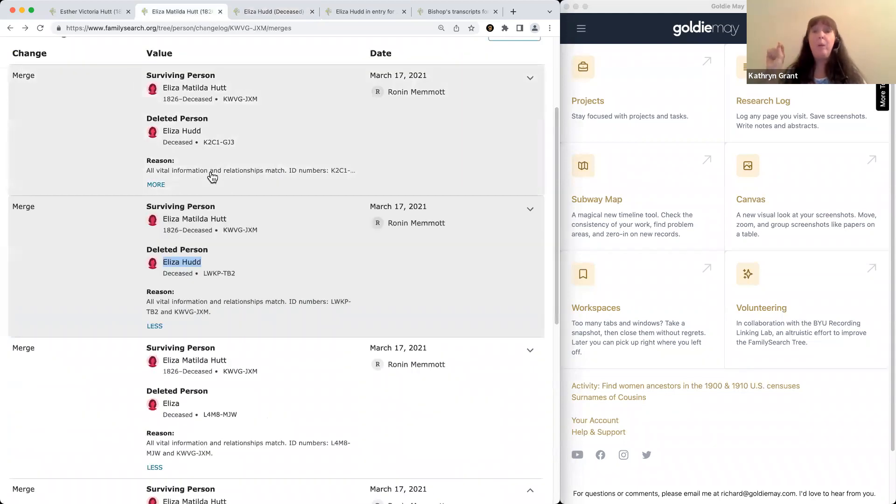
Review the March 17, 2021 merges again and expand the details of the first one in the list.
scroll(212, 177, "up", 2)
scroll(212, 177, "up", 2)
scroll(212, 177, "down", 4)
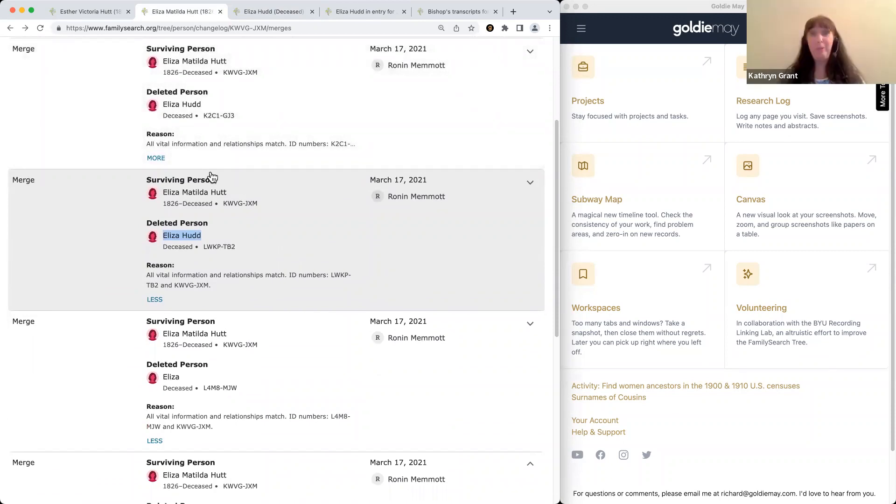
scroll(213, 176, "up", 5)
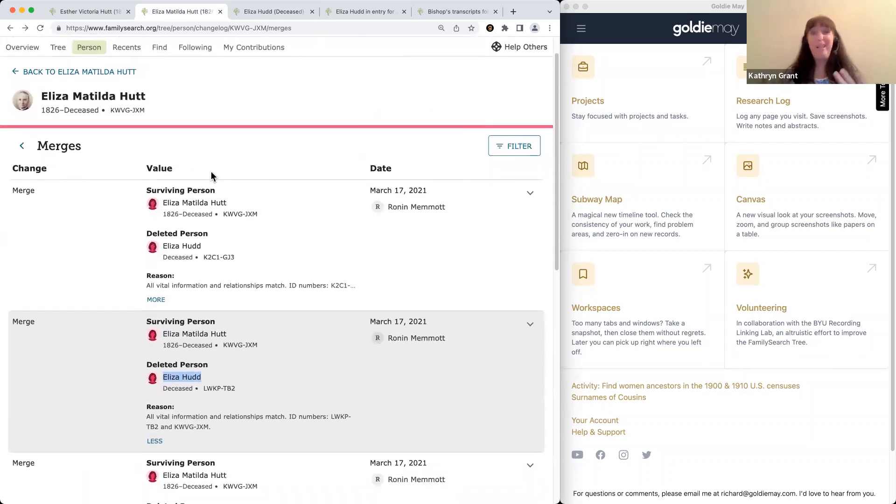
left_click(531, 193)
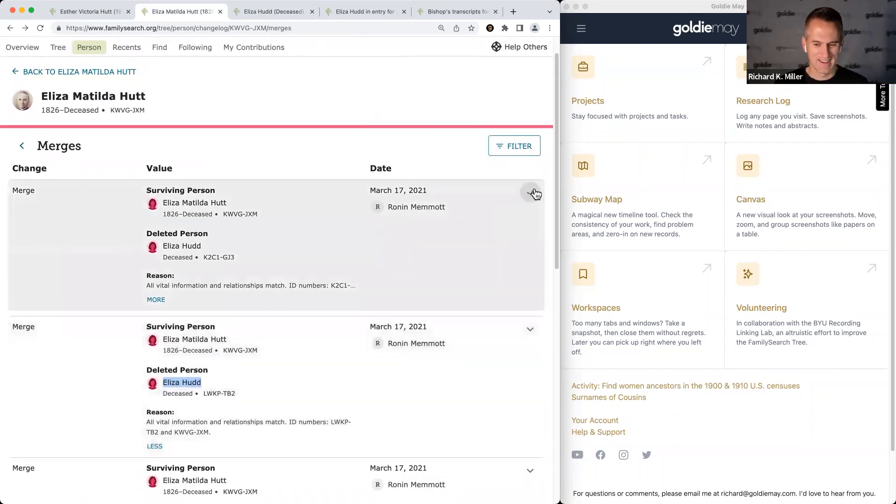
Collapse the first merge's details and review the March 17, 2021 merges list.
left_click(534, 192)
scroll(421, 157, "down", 2)
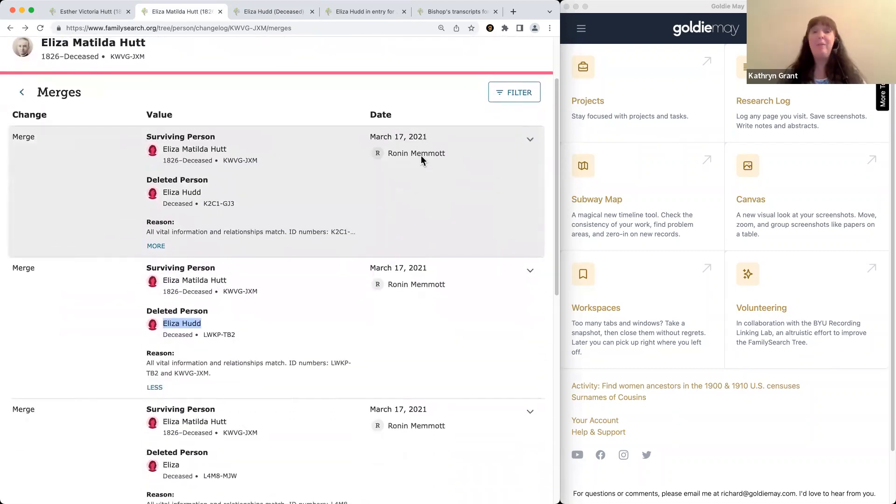
scroll(421, 159, "down", 1)
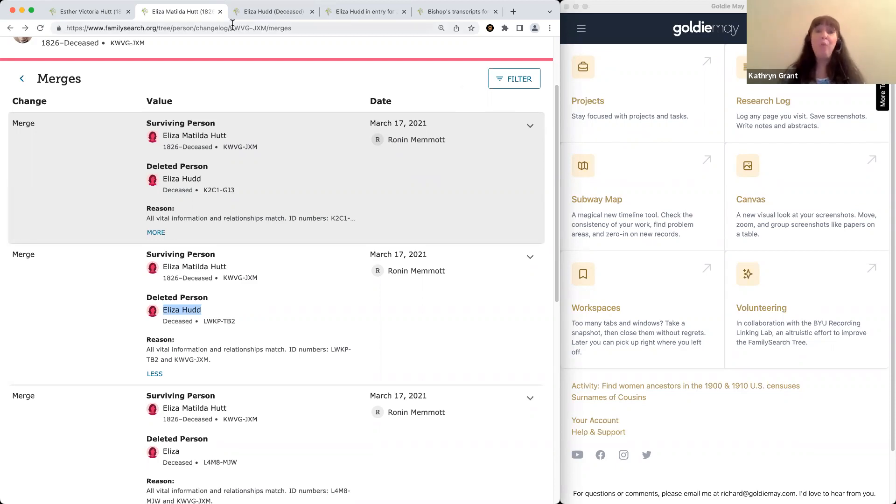
Restore the second merge's deleted person, giving as reason her marriage record's different maiden name and Gloucestershire residence, while the surviving person is in Oxfordshire.
left_click(264, 16)
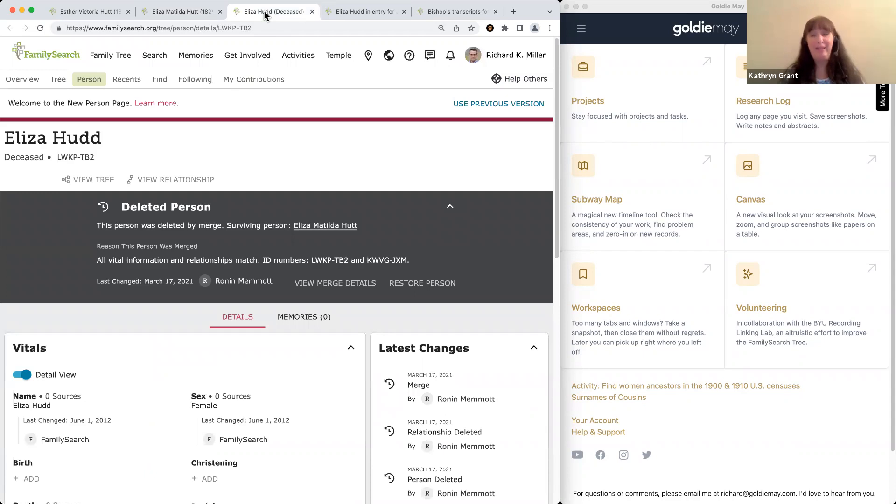
left_click(414, 283)
left_click(216, 307)
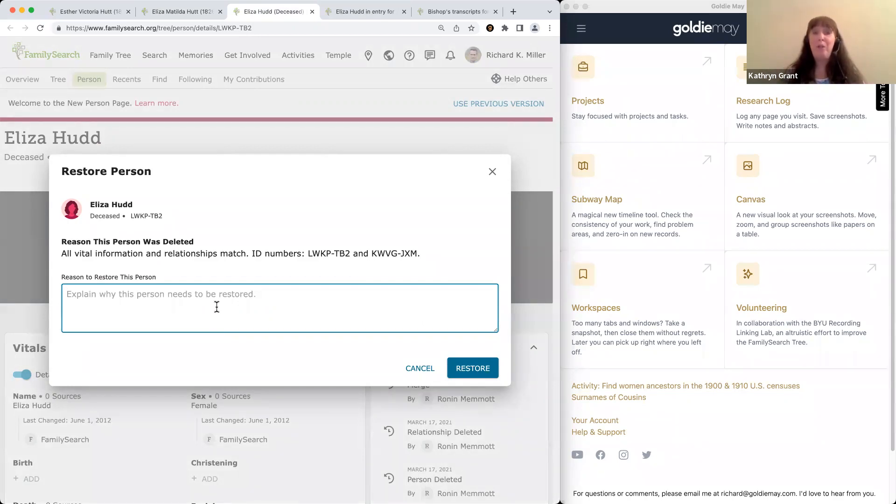
type("Eliza Hudd's ")
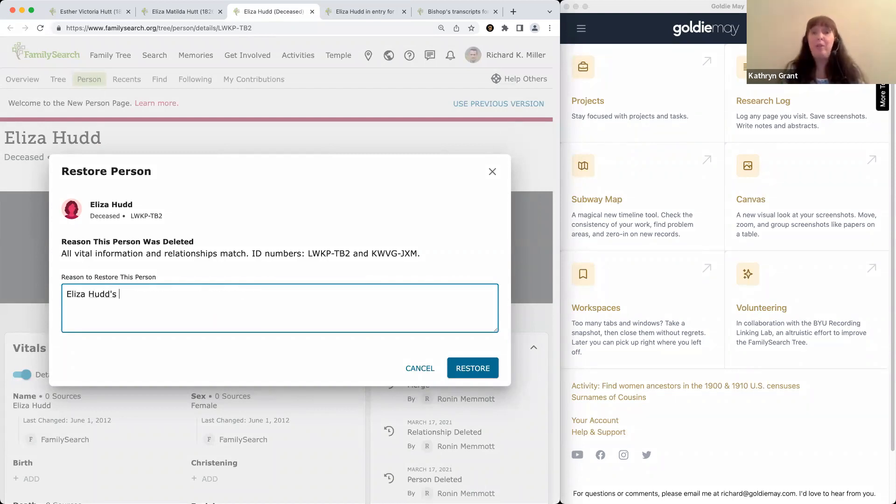
type("marriage record shows her maiden name is Walker and living in Gloucestershire, and Eliza Hutt is in ")
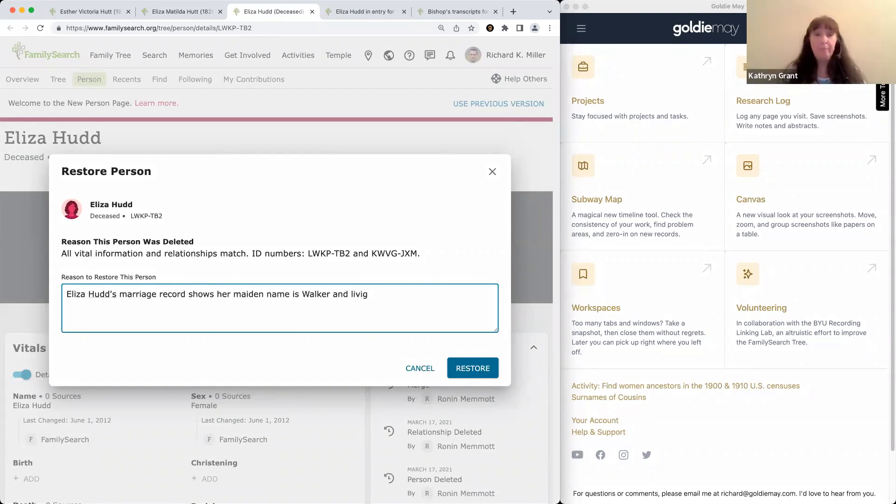
type("Oxfordshire.")
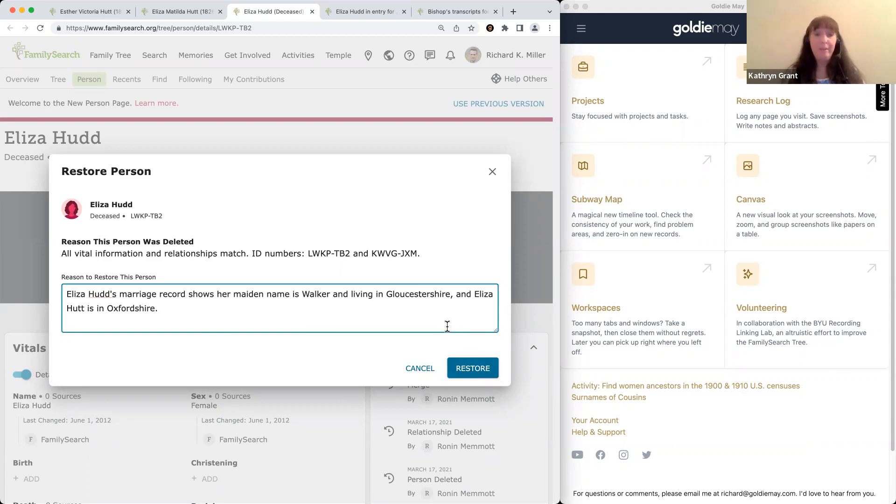
left_click(473, 368)
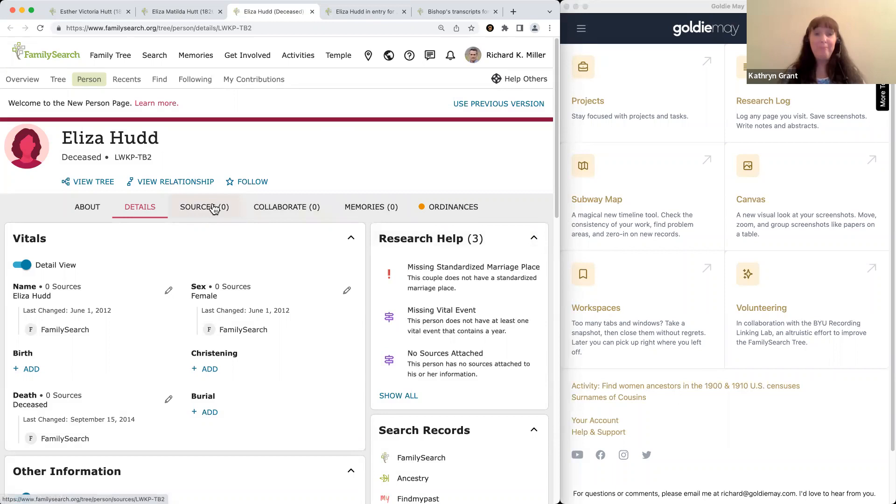
Review the restored person's vitals, family members and latest changes.
scroll(116, 191, "down", 5)
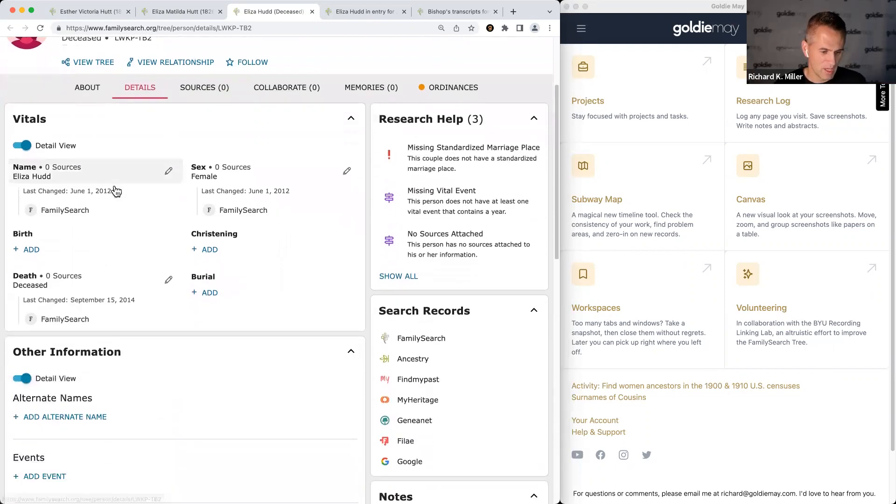
scroll(115, 187, "down", 10)
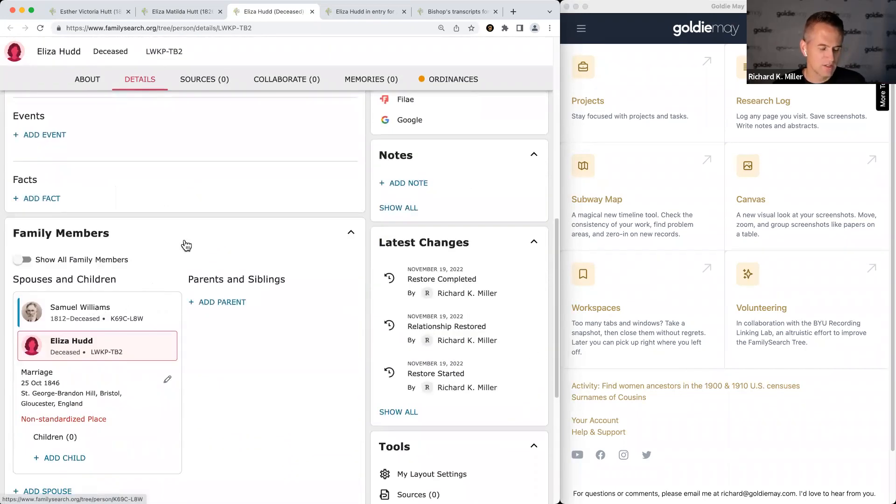
scroll(184, 236, "down", 3)
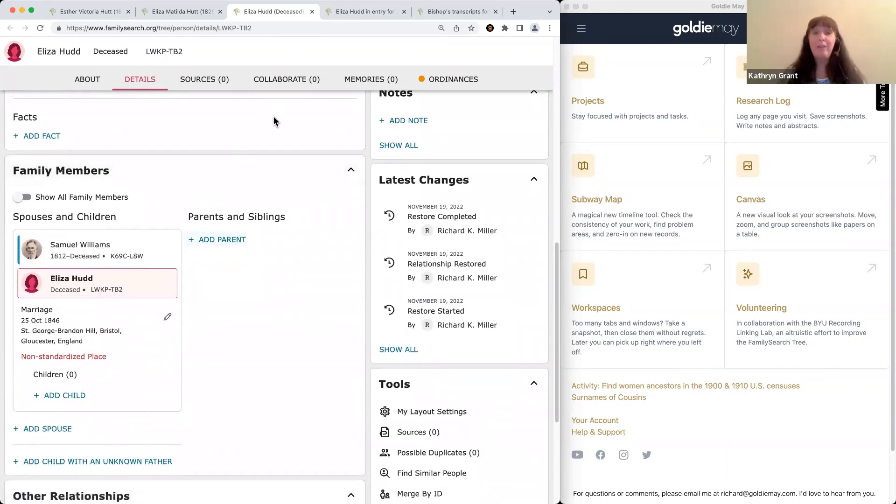
Return to the merges list and open the first merge's deleted person in a new tab.
left_click(187, 11)
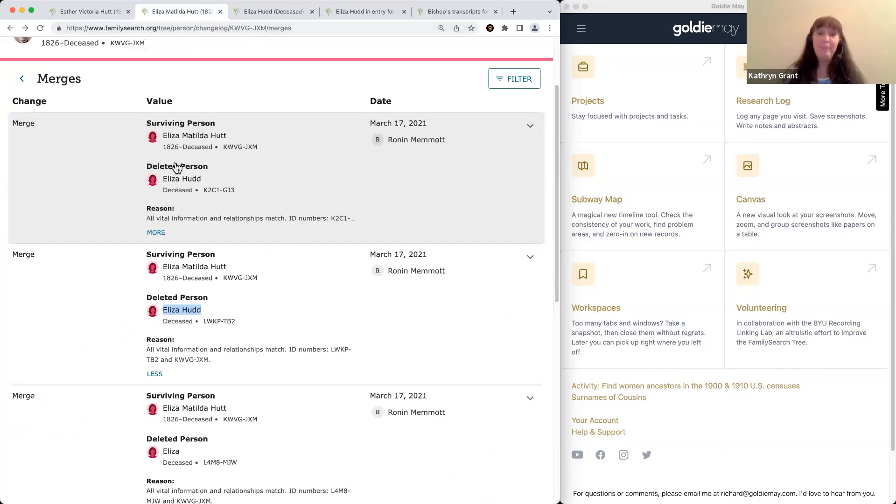
left_click(184, 182)
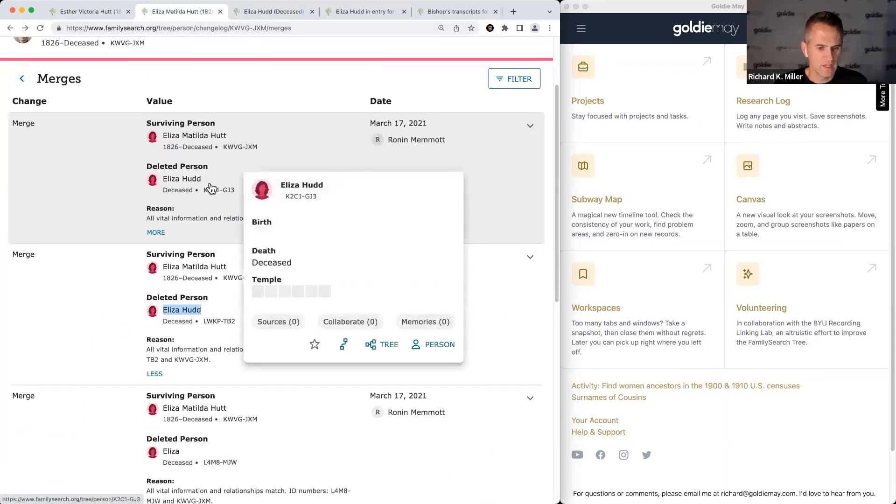
right_click(304, 186)
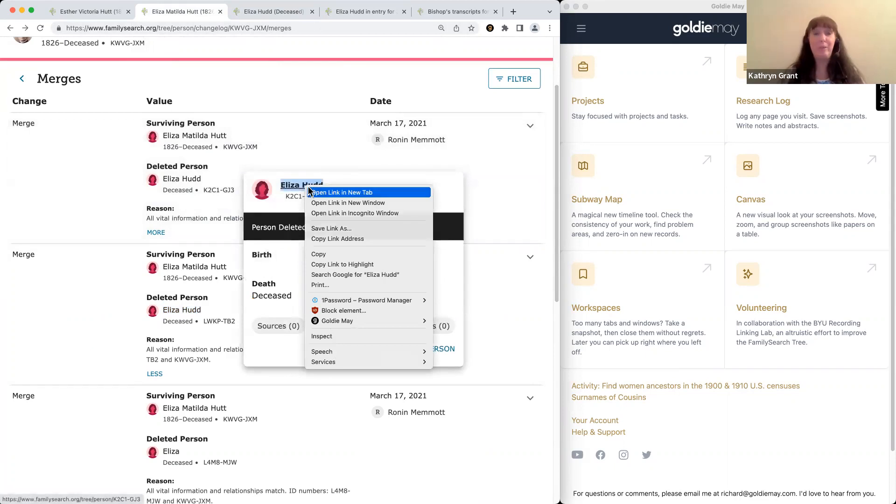
left_click(308, 190)
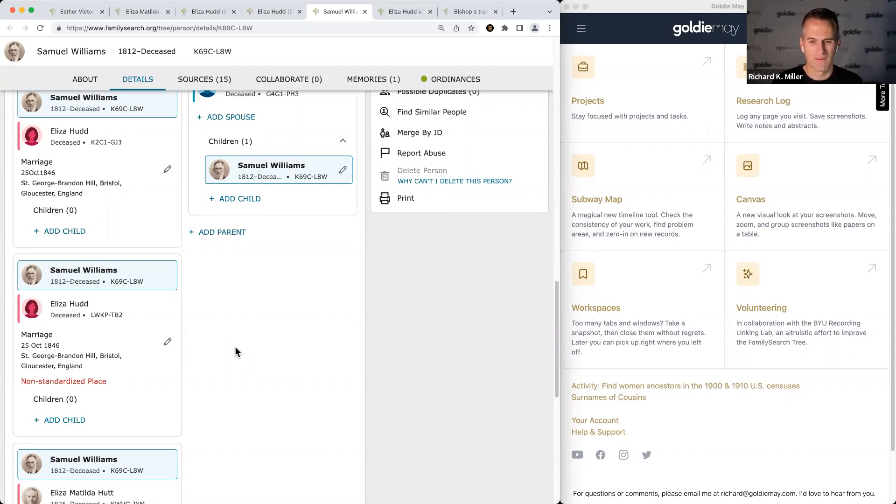
Compare the sibling's family members with the husband's spouse entries and marriages, and check the husband's vitals.
key("super+2")
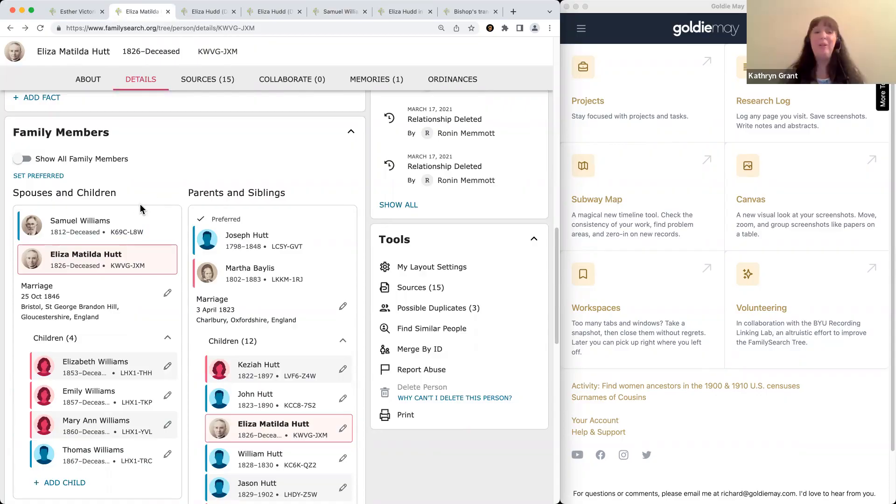
left_click(312, 13)
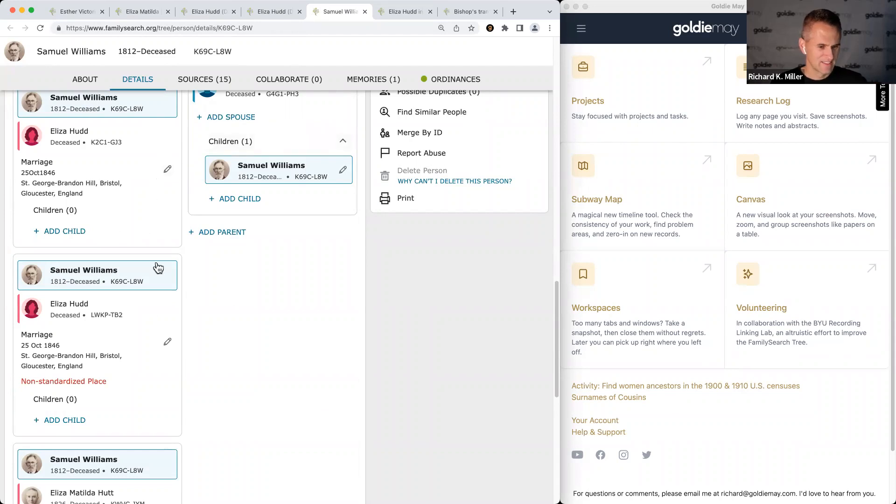
scroll(140, 327, "down", 3)
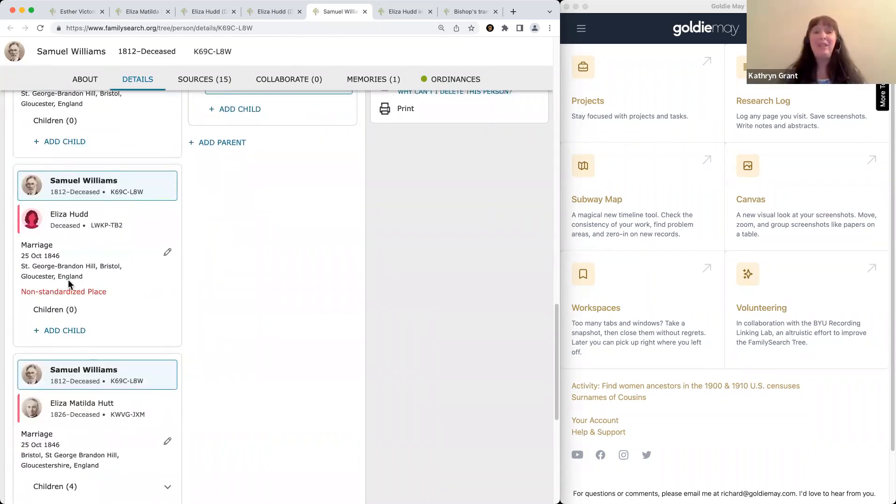
scroll(76, 286, "up", 1)
scroll(75, 285, "up", 10)
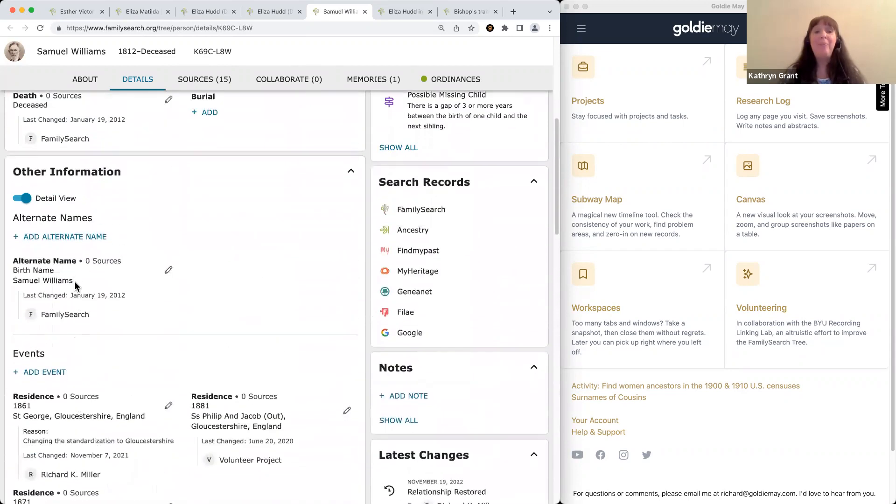
scroll(76, 285, "up", 5)
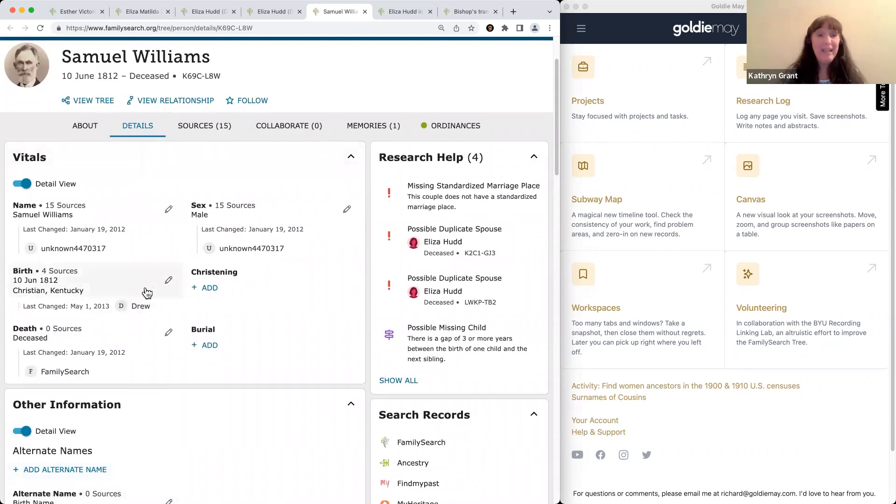
Examine the husband's birth date, Kentucky birthplace and attached census sources in his birth entry, and close it without saving.
left_click(168, 282)
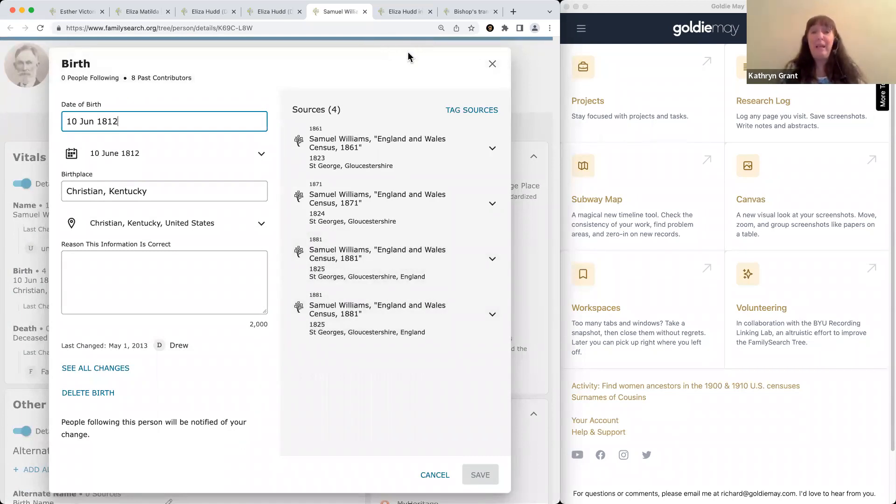
left_click_drag(292, 56, 282, 58)
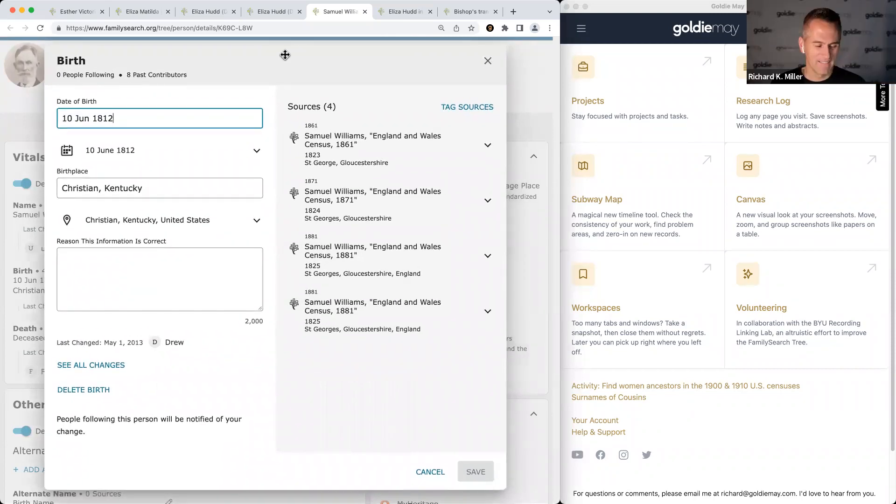
left_click(434, 473)
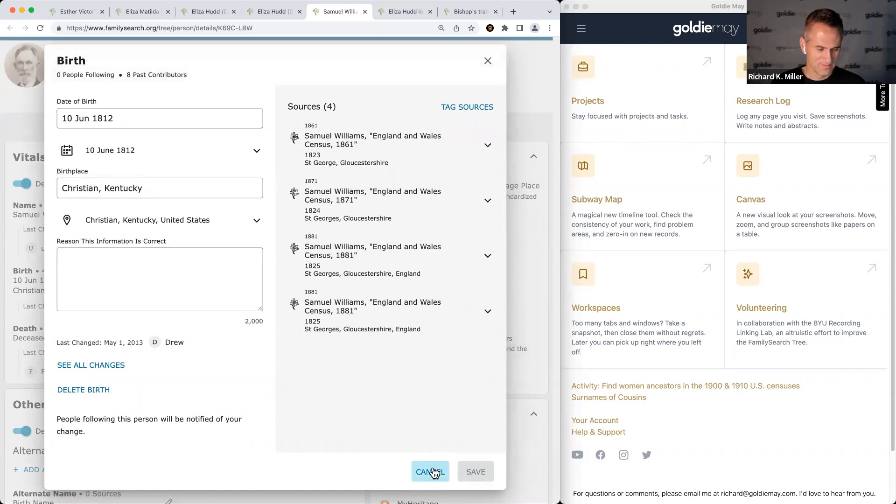
scroll(234, 256, "down", 6)
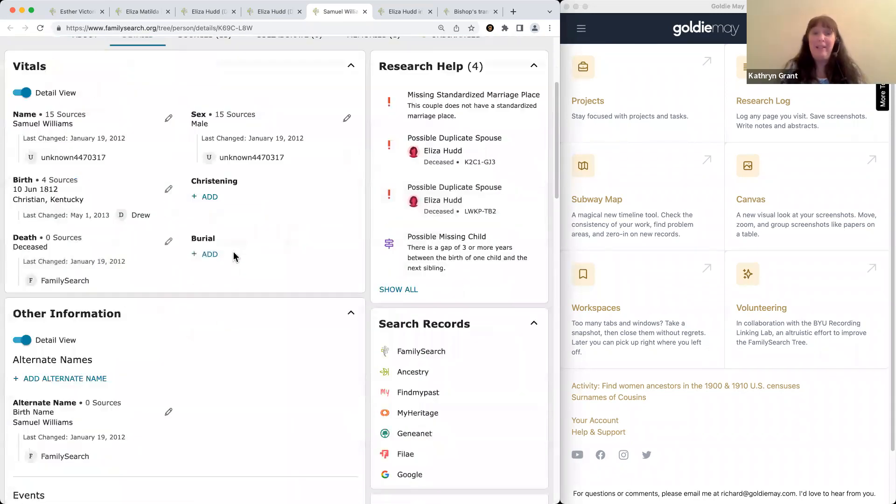
scroll(234, 258, "up", 10)
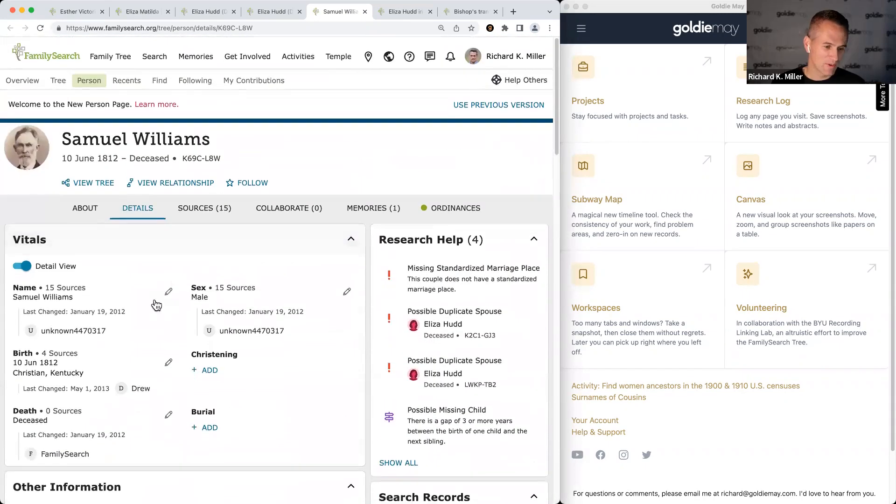
left_click(170, 291)
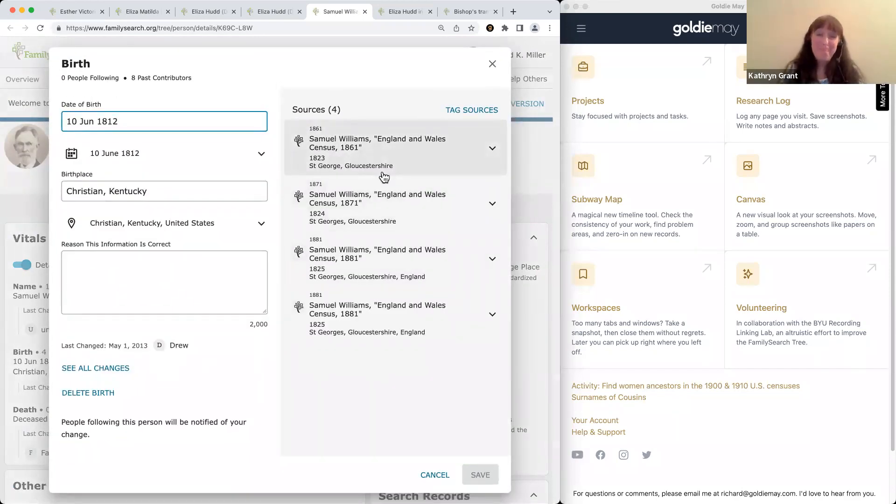
key("Escape")
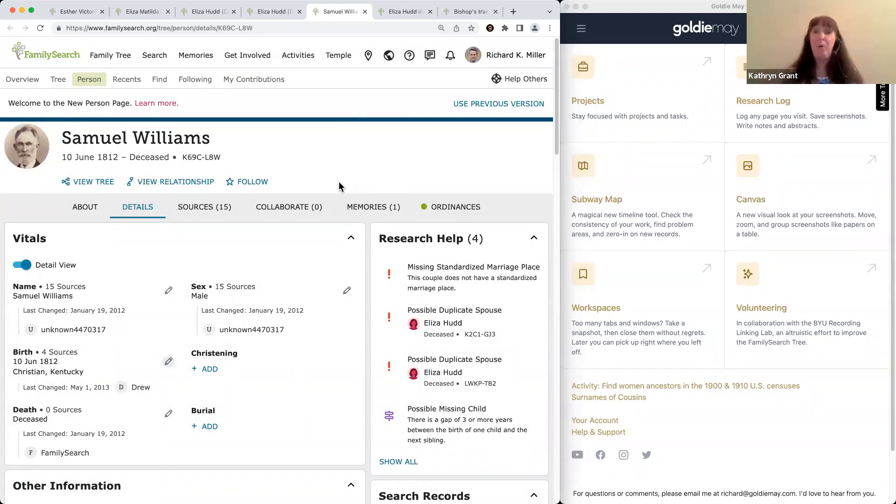
Switch to Goldie May, open the first listed project, prefix its title with the sibling's full name and "--", and save it.
left_click(596, 105)
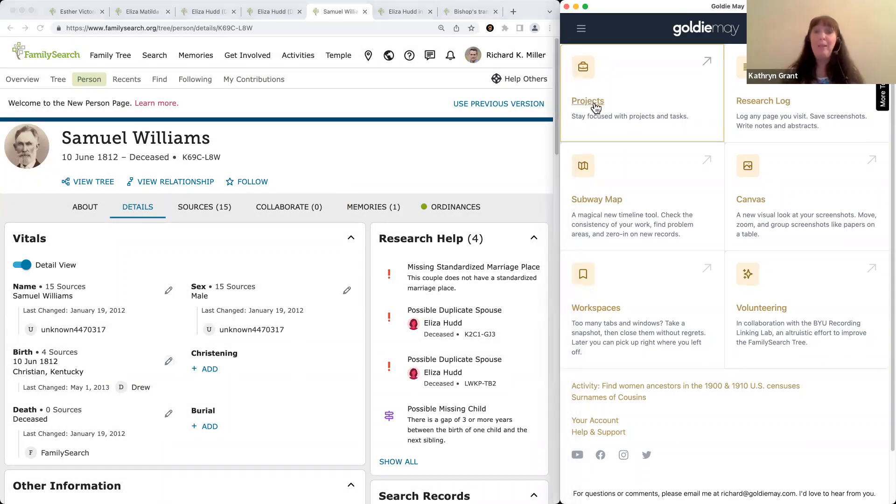
left_click(595, 105)
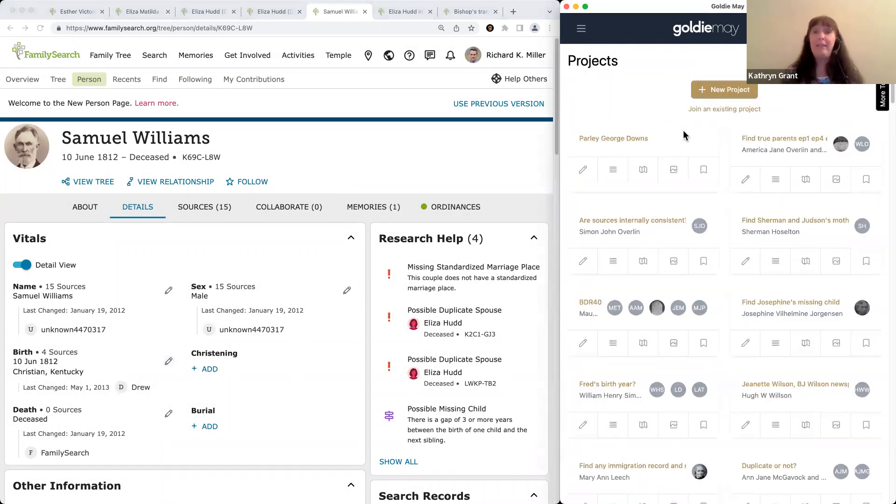
left_click(612, 139)
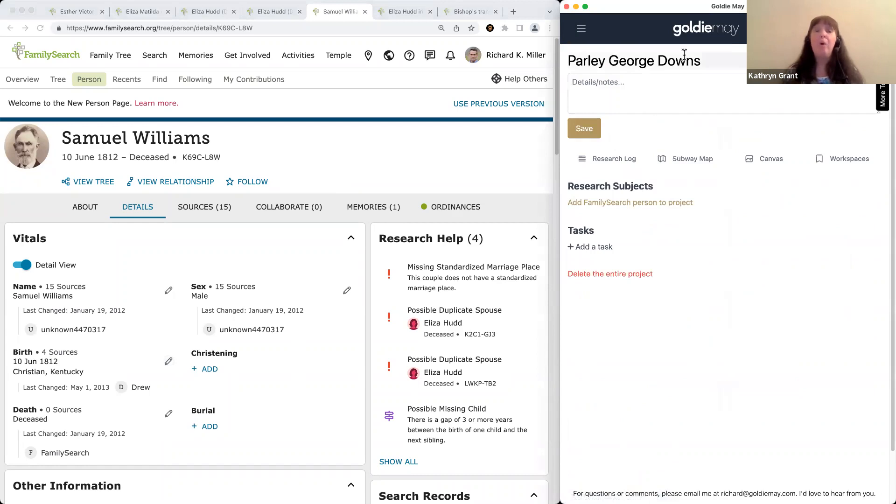
left_click(707, 64)
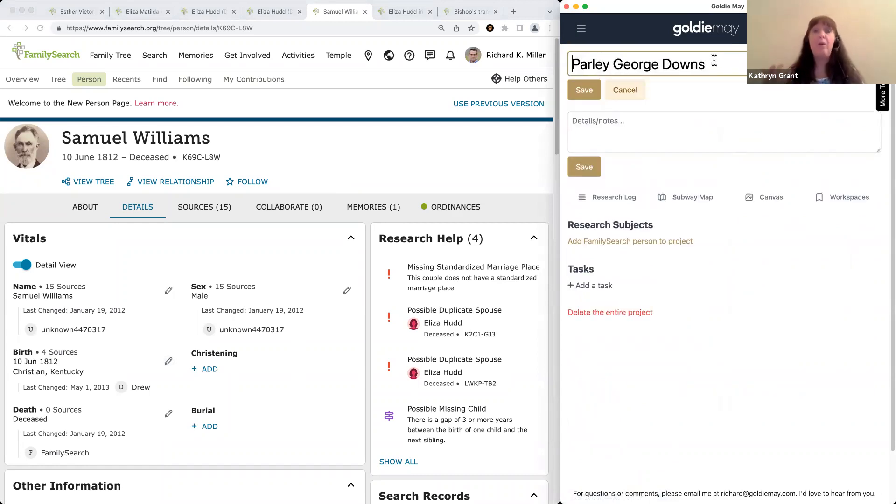
type("Eliza Matilda ")
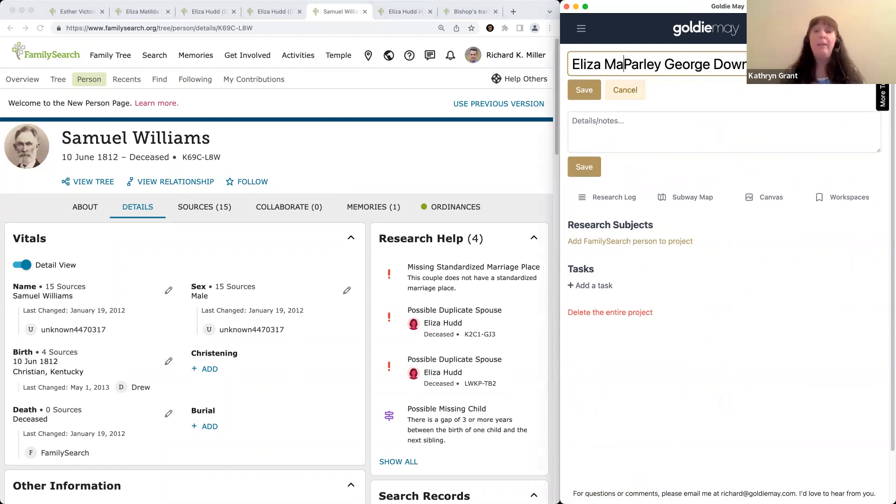
type("Hutt --")
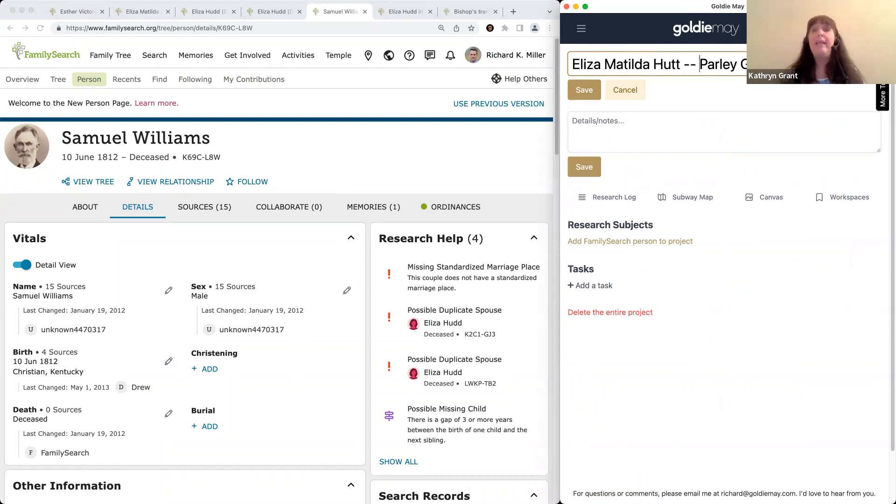
left_click(584, 90)
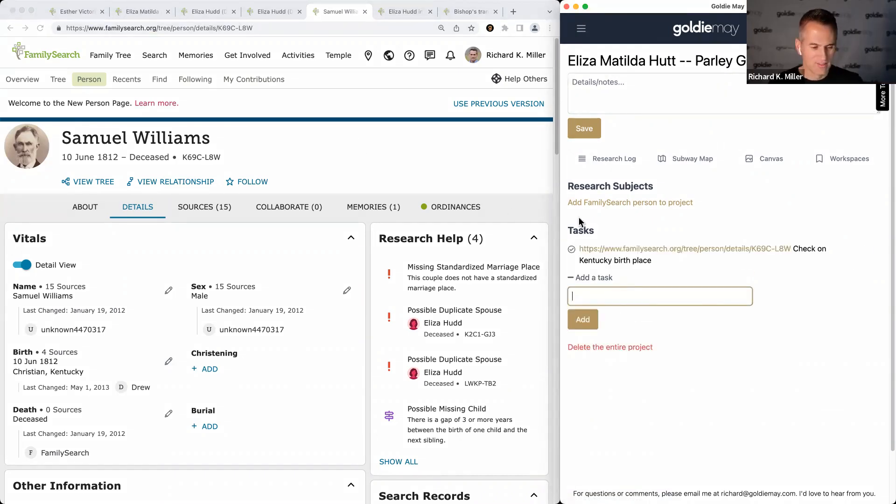
Review the husband's family members and expand the children listed under his marriage to the sibling.
scroll(297, 164, "down", 4)
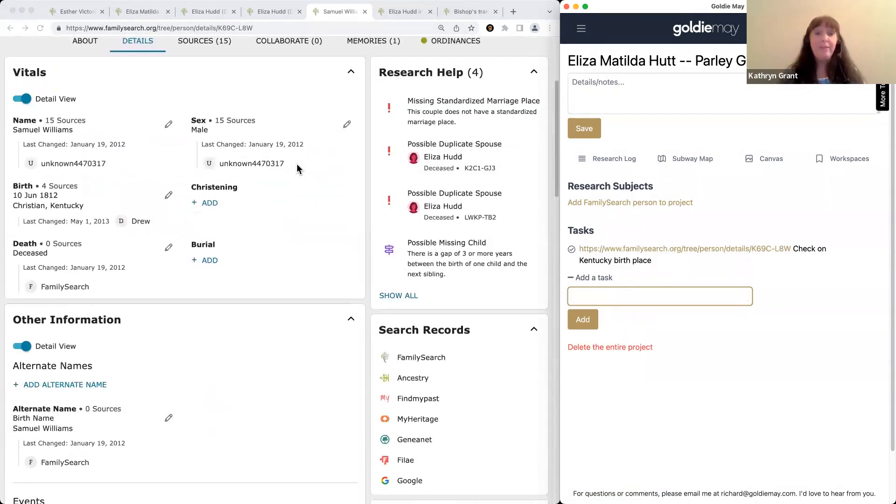
scroll(297, 164, "down", 10)
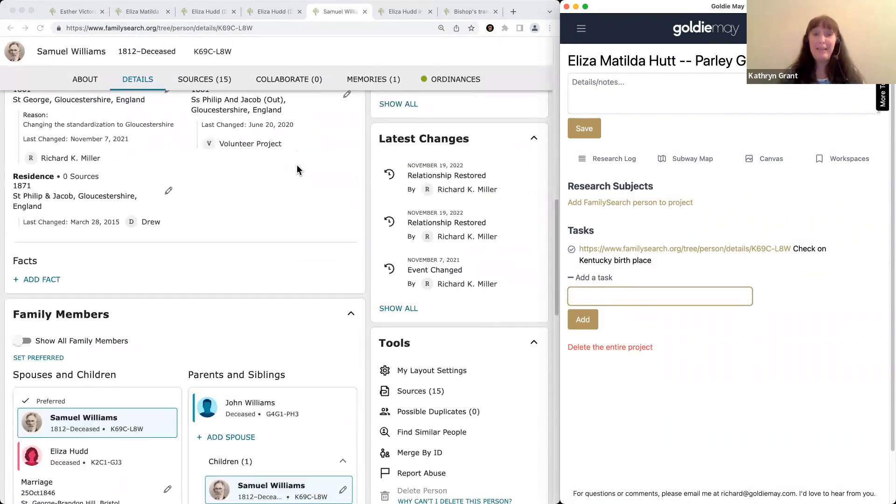
scroll(297, 165, "down", 4)
scroll(296, 165, "down", 3)
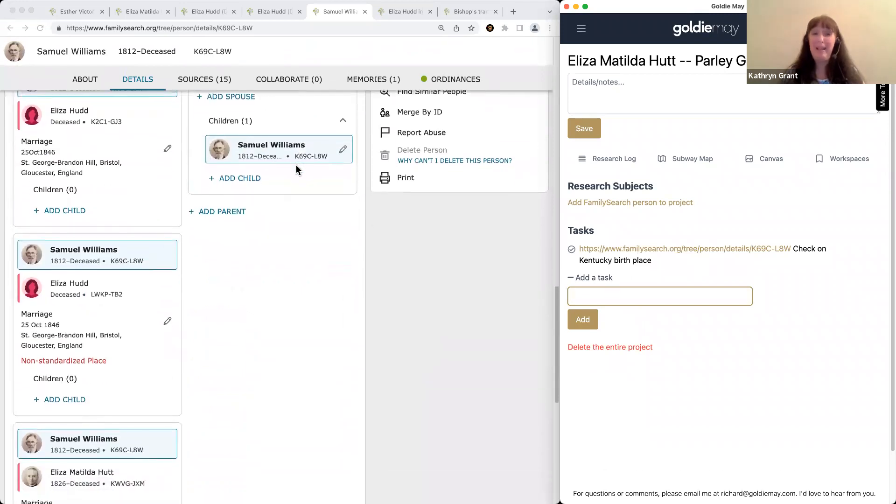
scroll(296, 166, "down", 3)
left_click(169, 436)
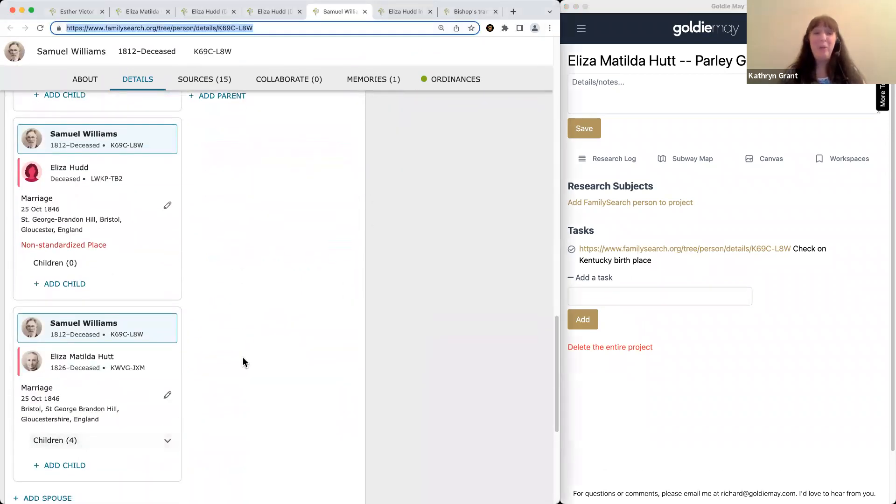
scroll(242, 357, "up", 2)
scroll(242, 357, "down", 3)
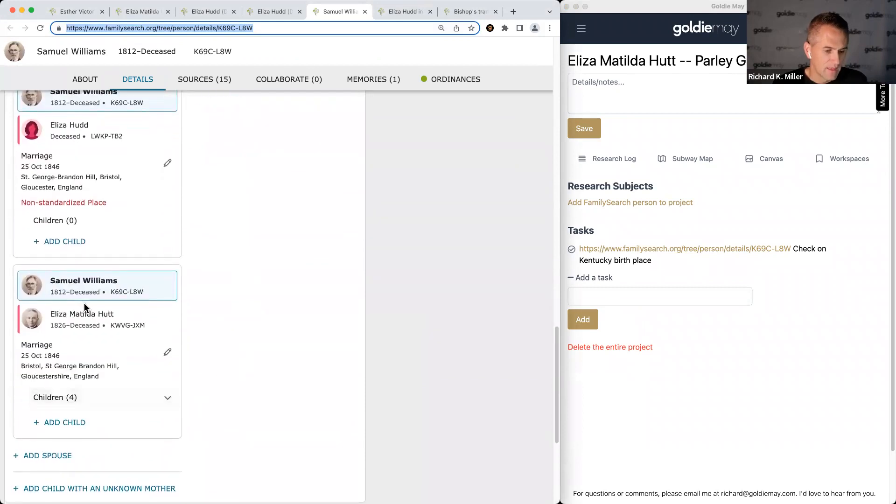
left_click(171, 399)
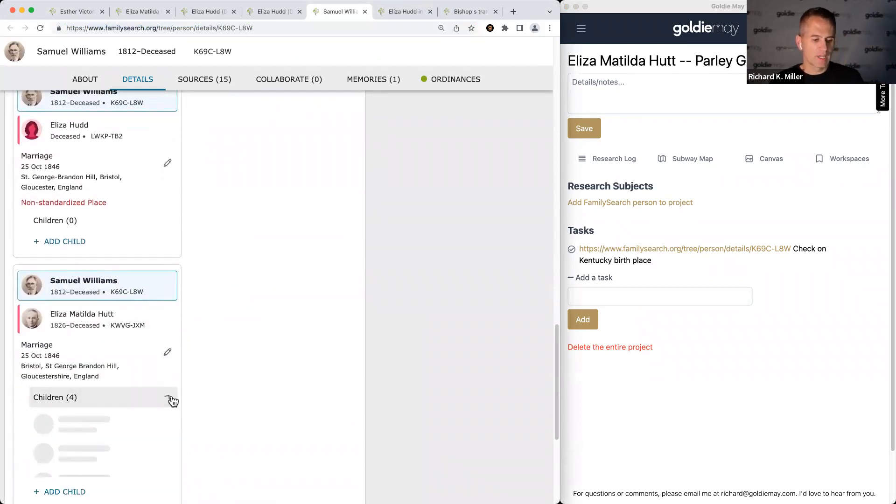
scroll(176, 388, "down", 3)
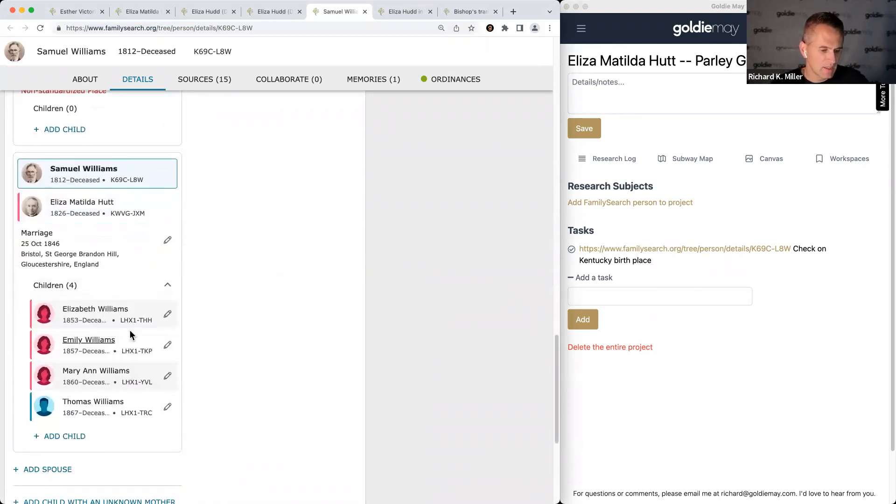
left_click(99, 310)
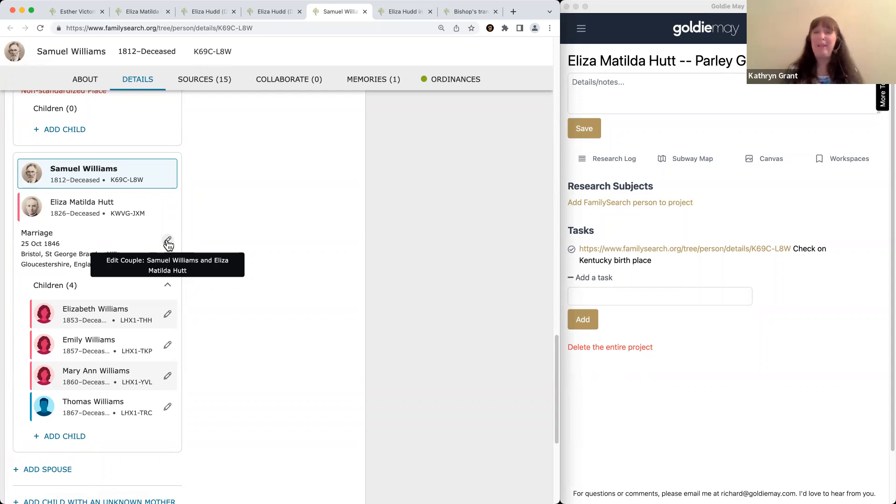
Delete the 1847 Charlbury marriage from the couple relationship, giving as reason that this Oxfordshire marriage doesn't pertain to the husband, who lived in Gloucestershire.
left_click(168, 242)
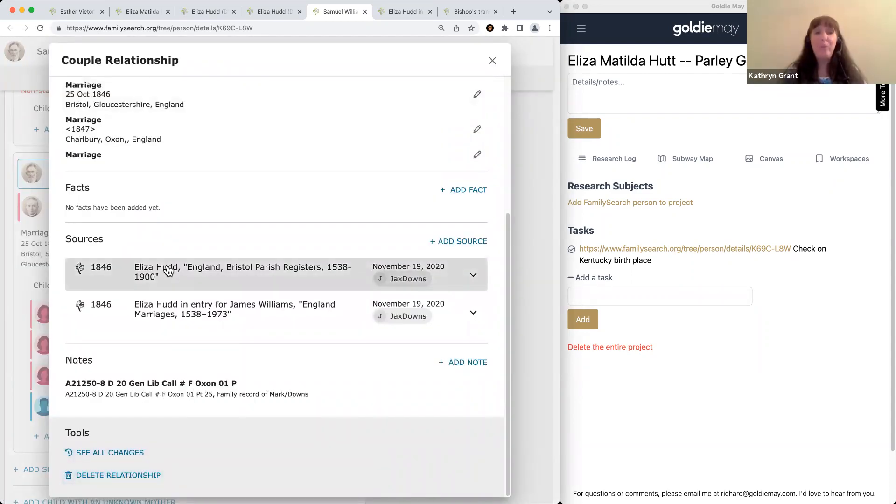
scroll(168, 270, "up", 3)
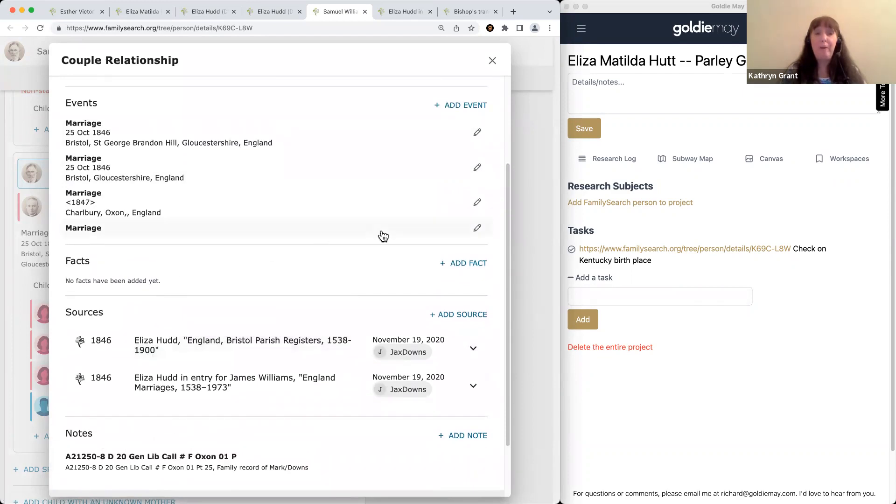
left_click(477, 204)
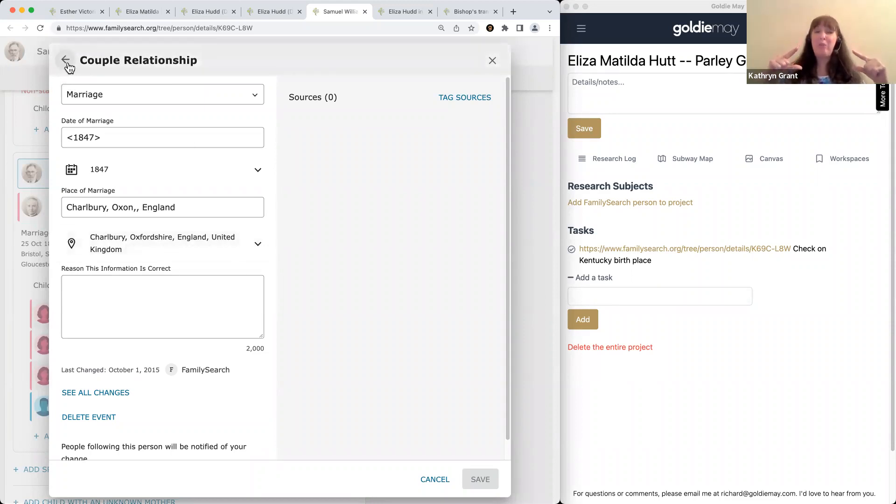
left_click(108, 141)
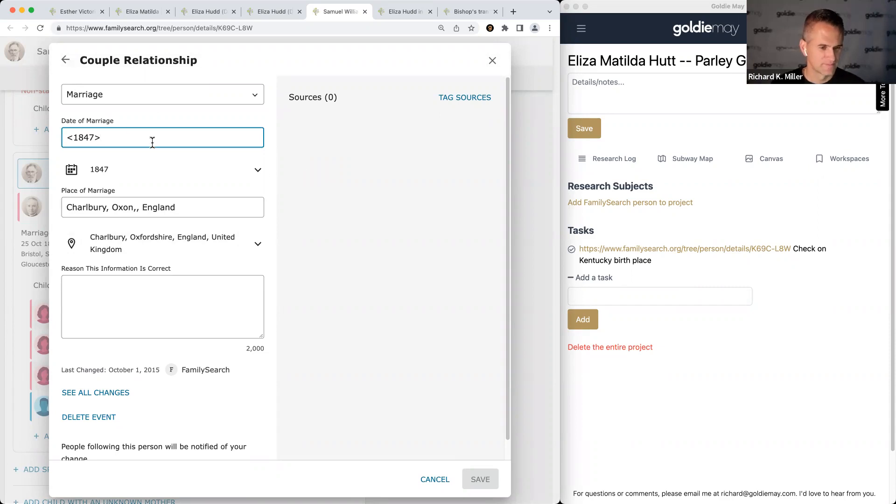
scroll(209, 243, "down", 1)
left_click(91, 397)
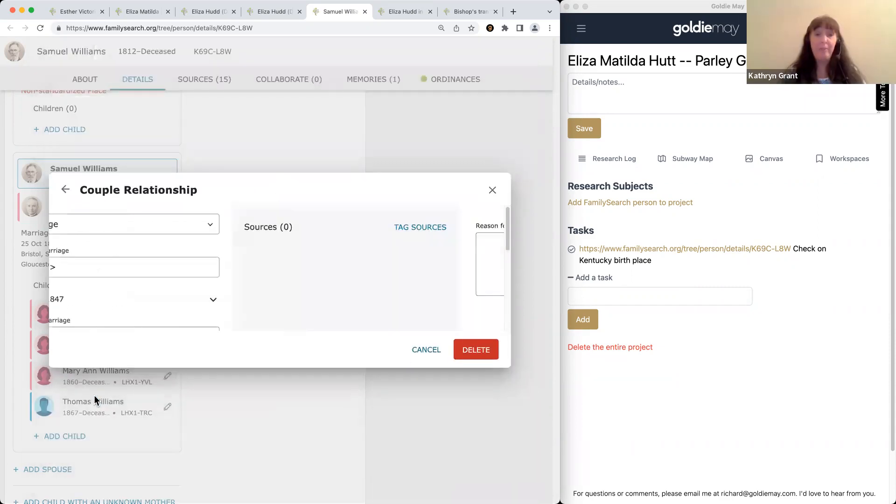
left_click(175, 263)
type("This is an Oxfordshire marriage that doesn't pertain to Samuel who lived in Gloucestershire.")
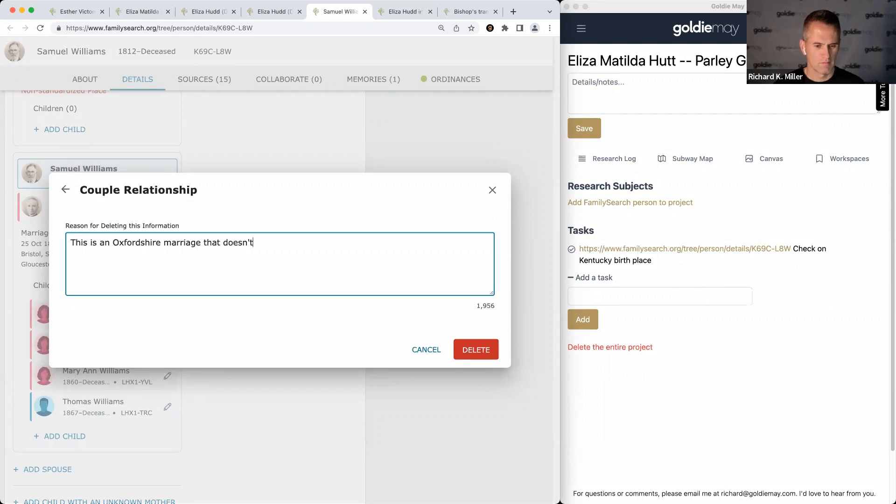
left_click(467, 351)
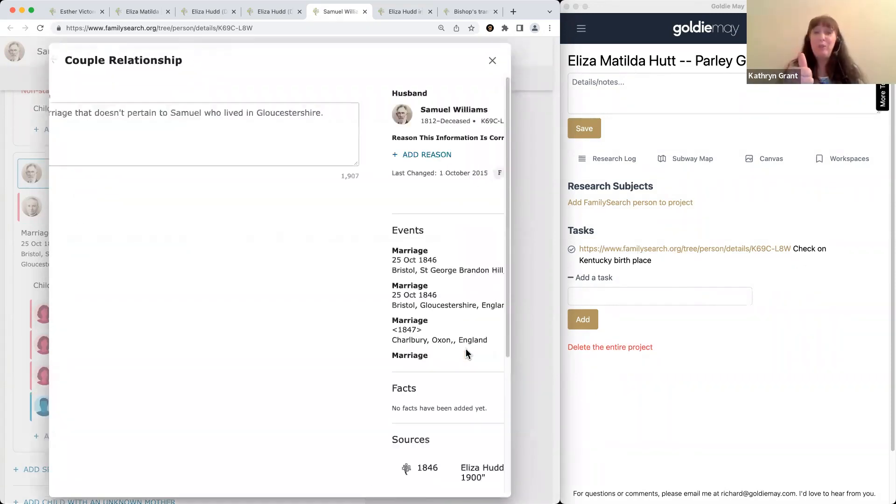
Examine the remaining marriage events, sources, notes and participants in the husband and sibling's couple relationship.
scroll(384, 346, "down", 4)
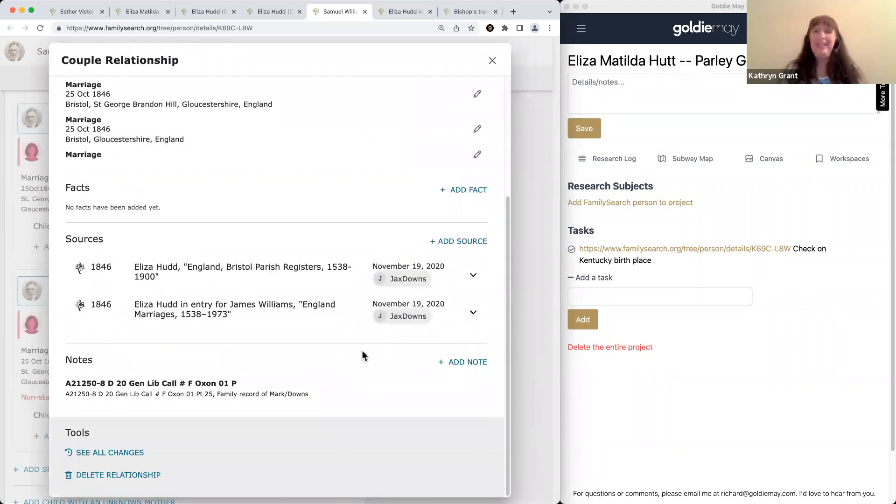
scroll(362, 351, "up", 3)
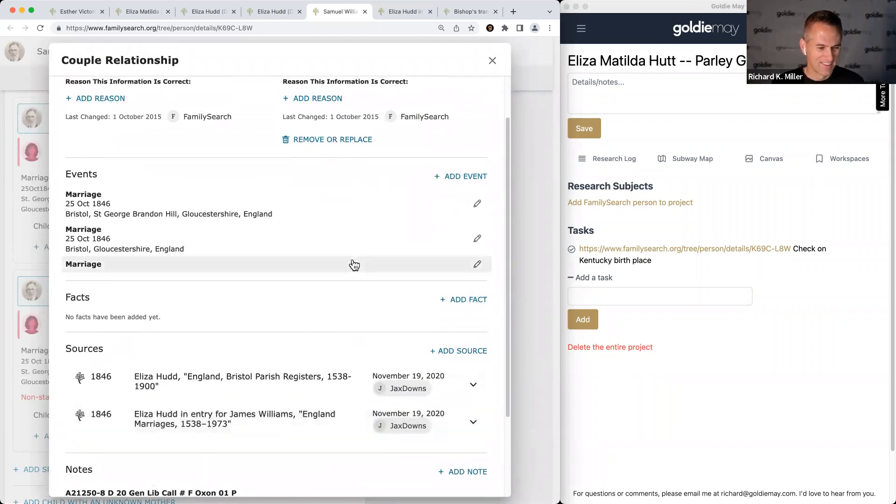
scroll(352, 262, "up", 2)
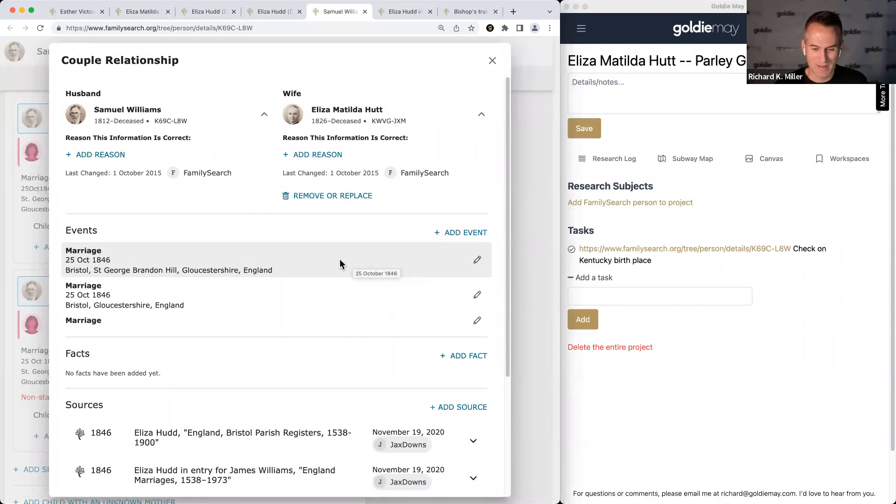
scroll(294, 283, "down", 5)
scroll(294, 288, "down", 2)
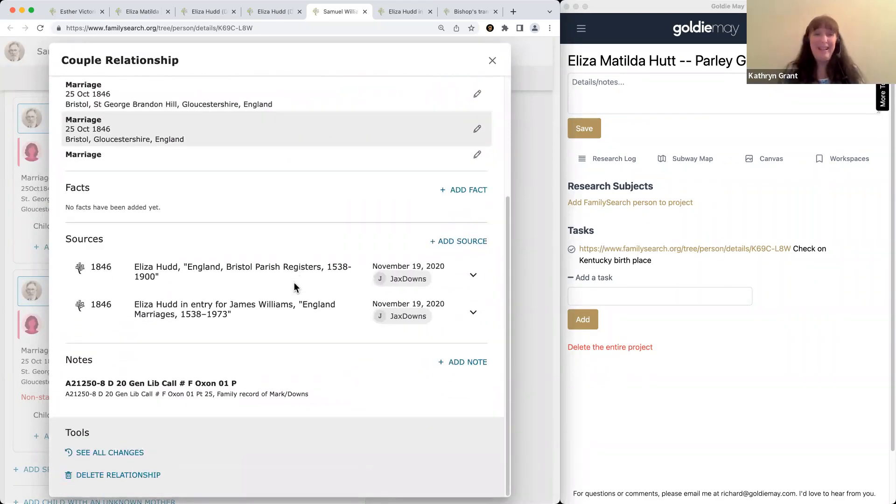
scroll(290, 267, "up", 7)
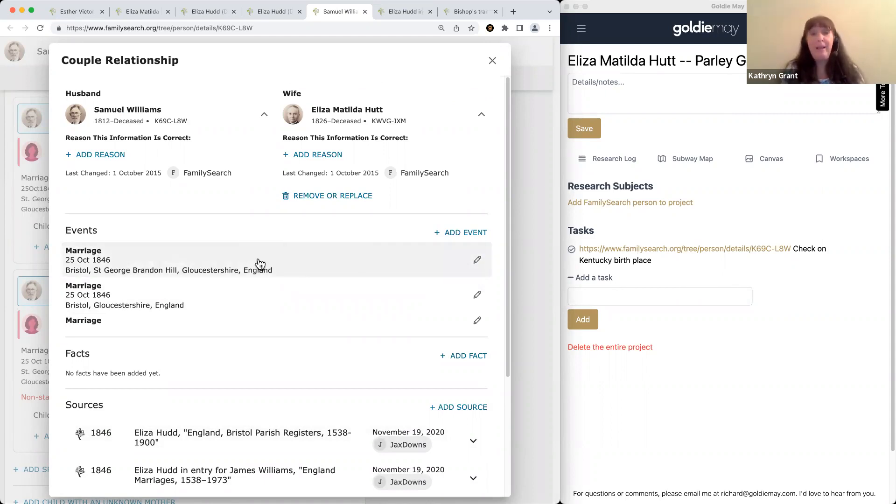
scroll(267, 332, "down", 4)
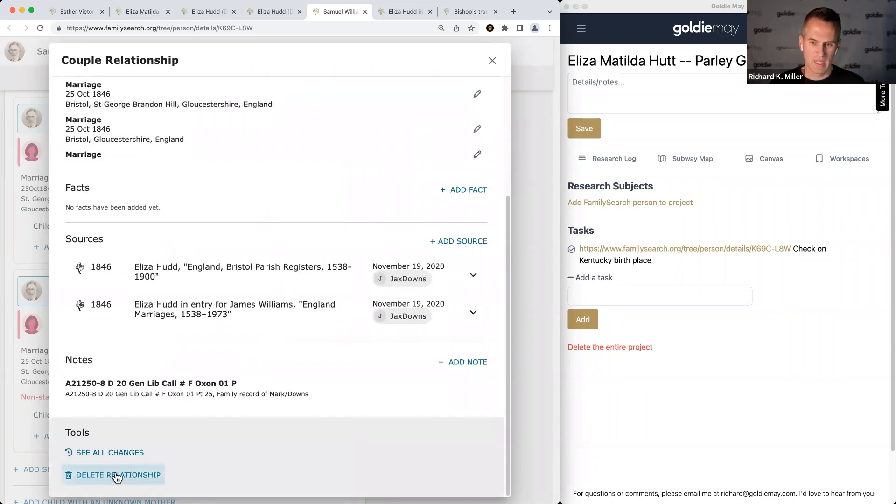
scroll(117, 476, "up", 5)
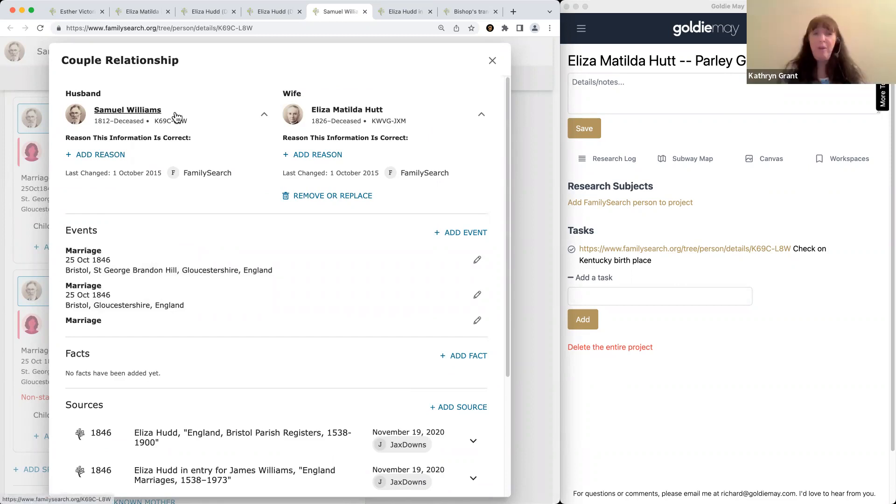
left_click(322, 196)
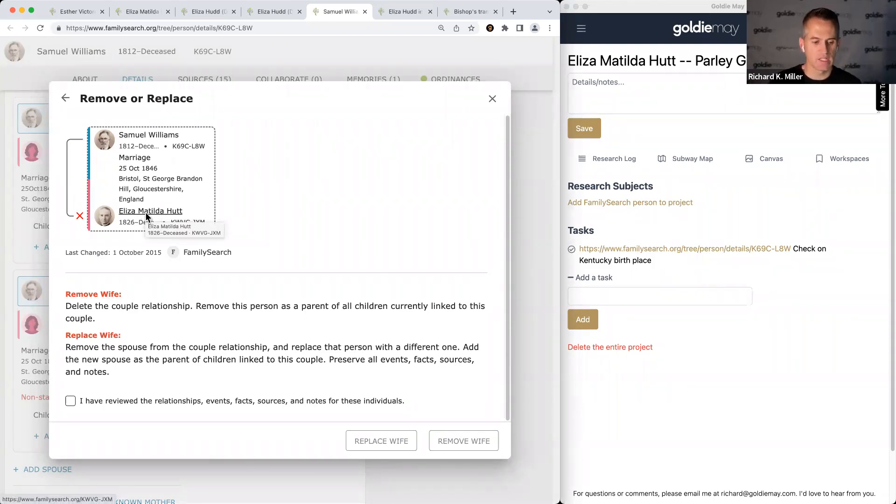
left_click(192, 401)
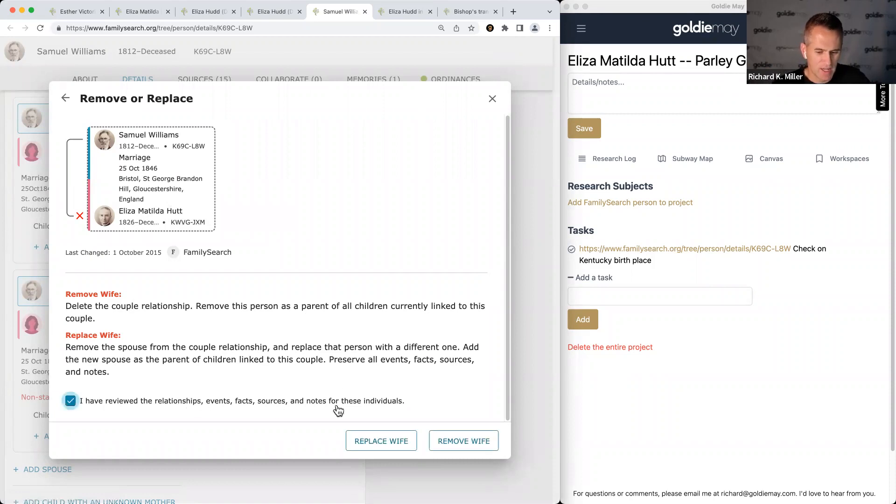
left_click(468, 442)
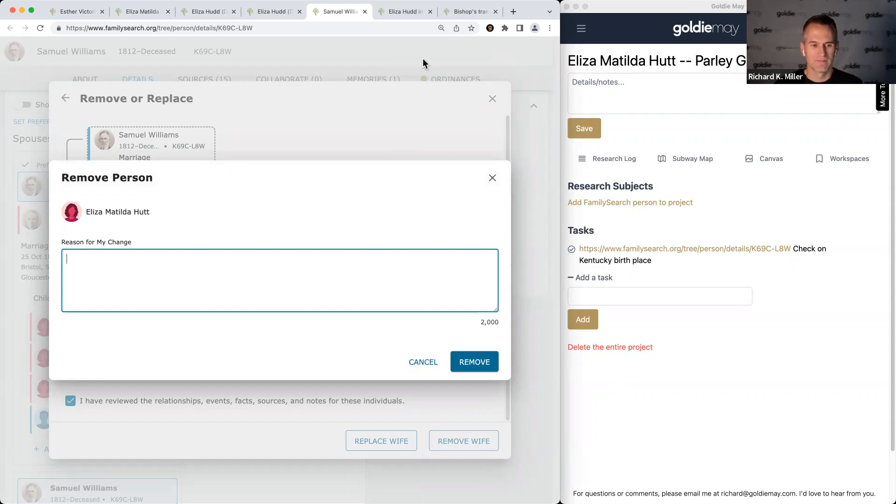
left_click(492, 178)
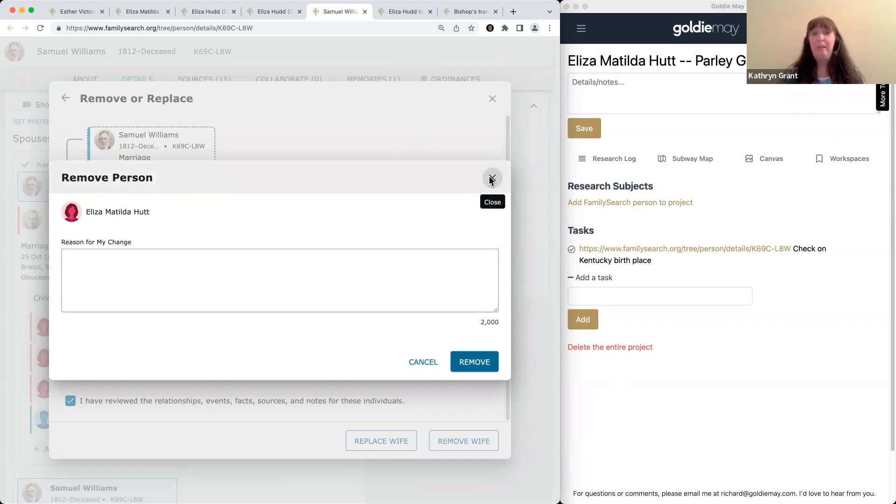
left_click(339, 252)
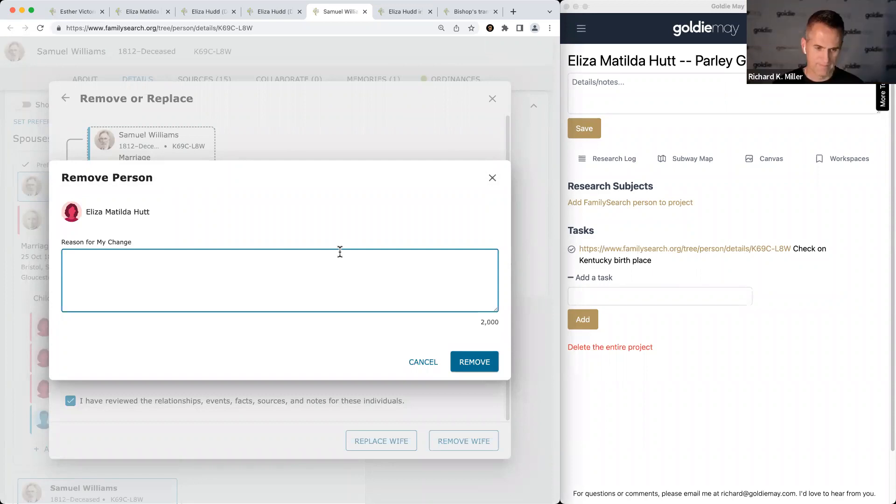
type("The")
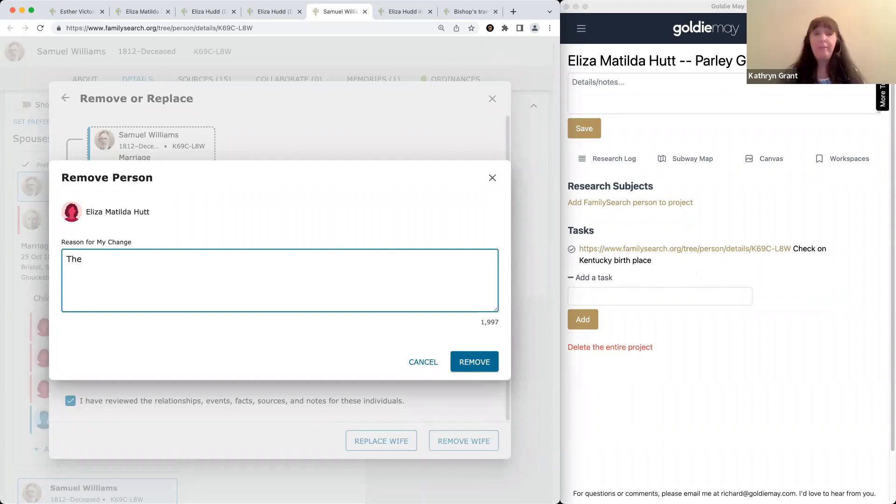
key("Escape")
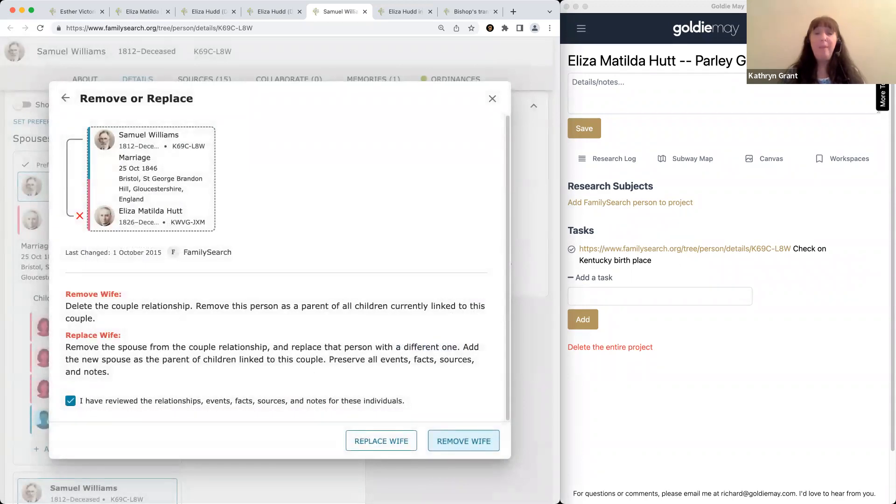
left_click(65, 98)
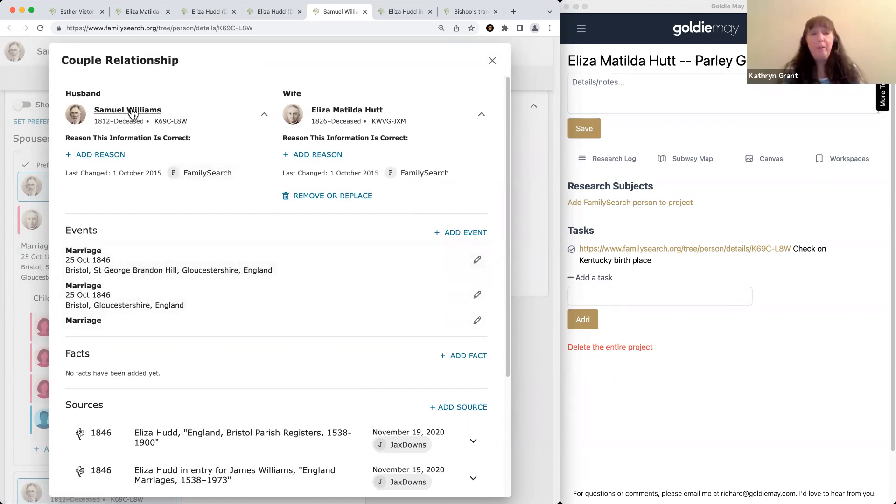
Start removing the wife from the couple relationship, confirming that the relationships, events, facts, sources and notes have been reviewed.
mouse_move(135, 113)
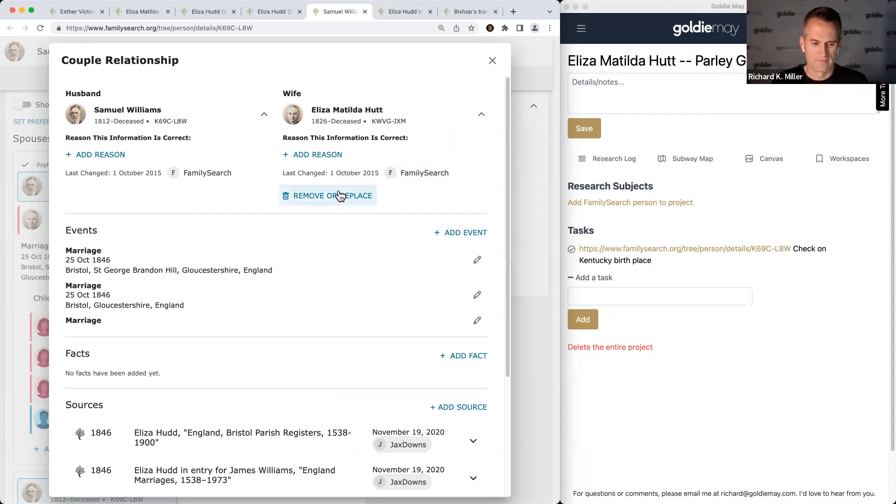
left_click(313, 197)
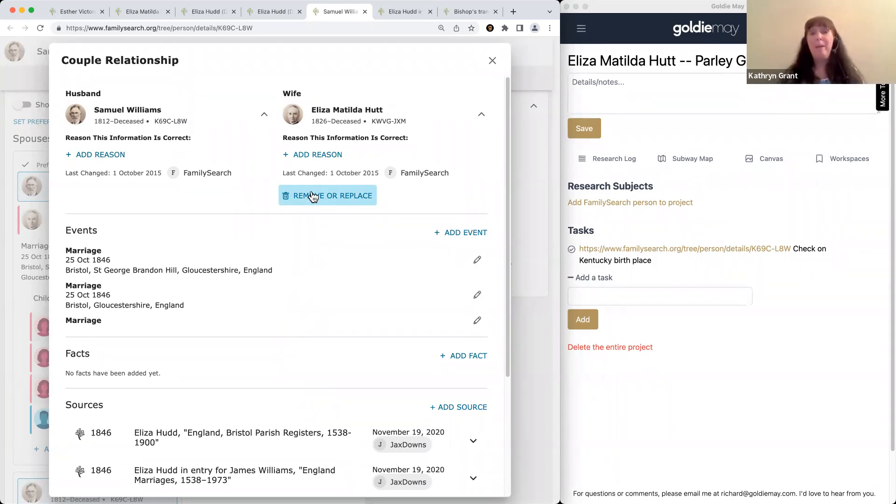
left_click(313, 196)
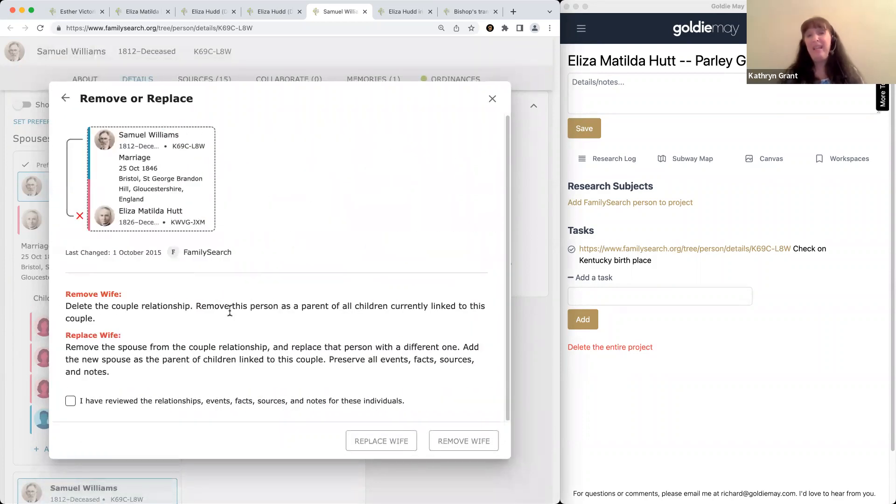
left_click(316, 403)
left_click(459, 440)
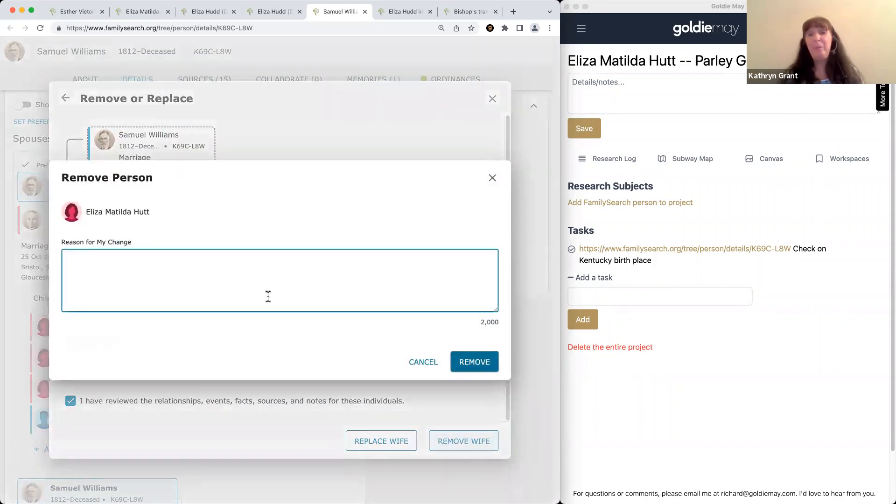
type("Eliza")
key("BackSpace")
key("BackSpace")
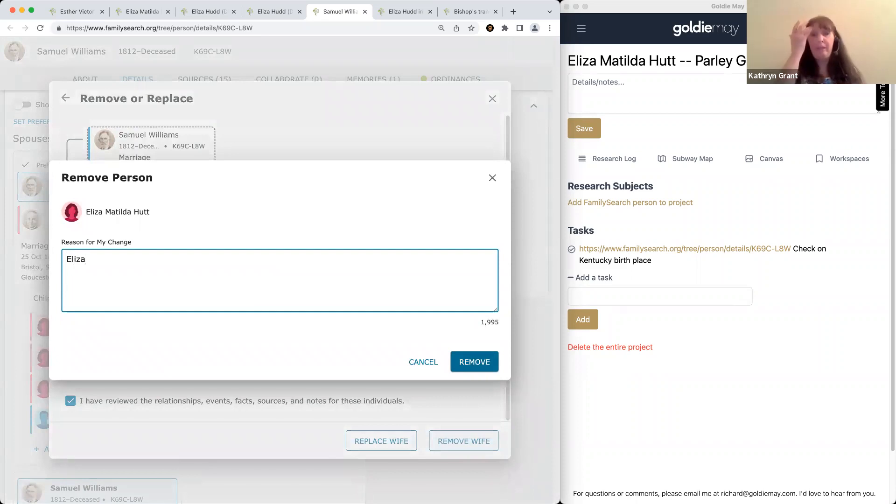
key("BackSpace")
key("BackSpace")
key("BackSpace")
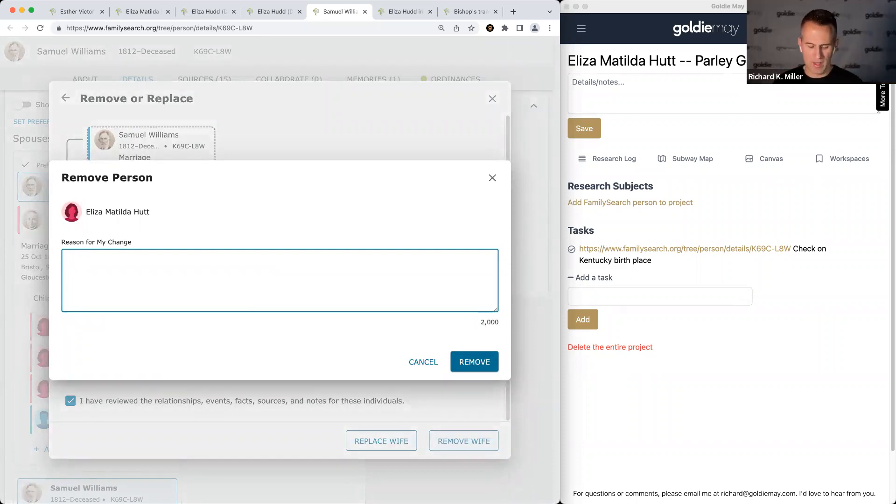
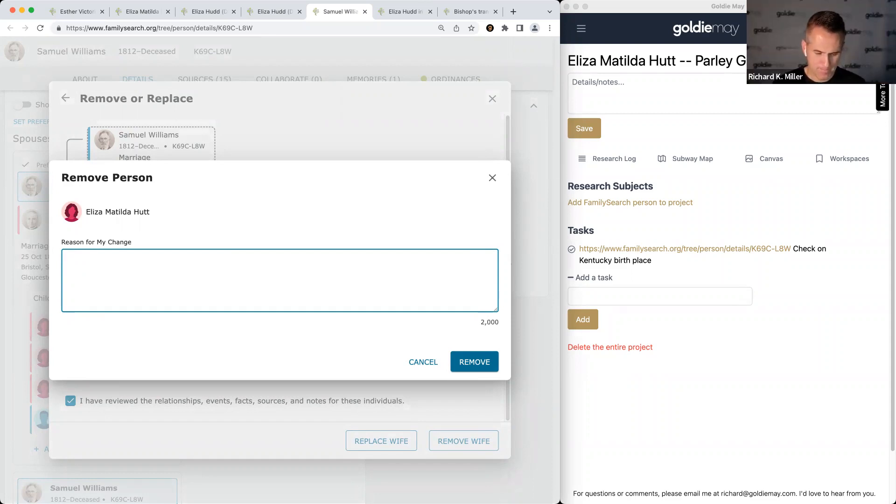
type("Eliza ")
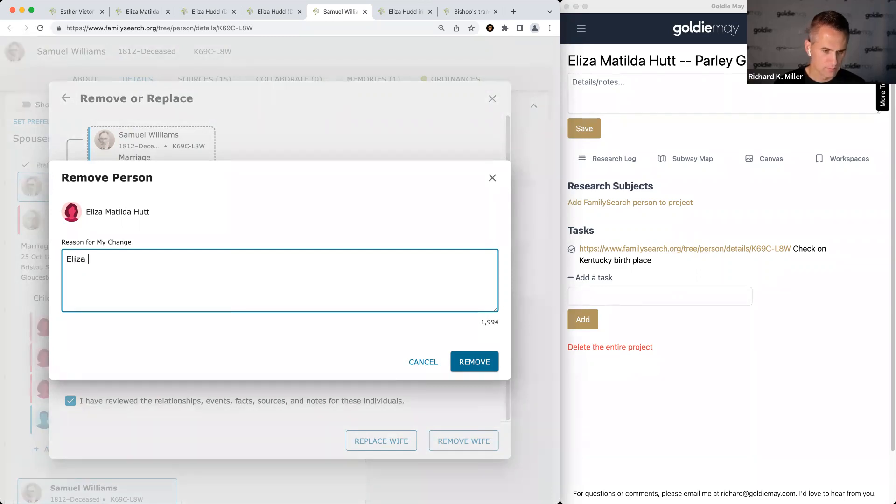
type("Matilda Hutt")
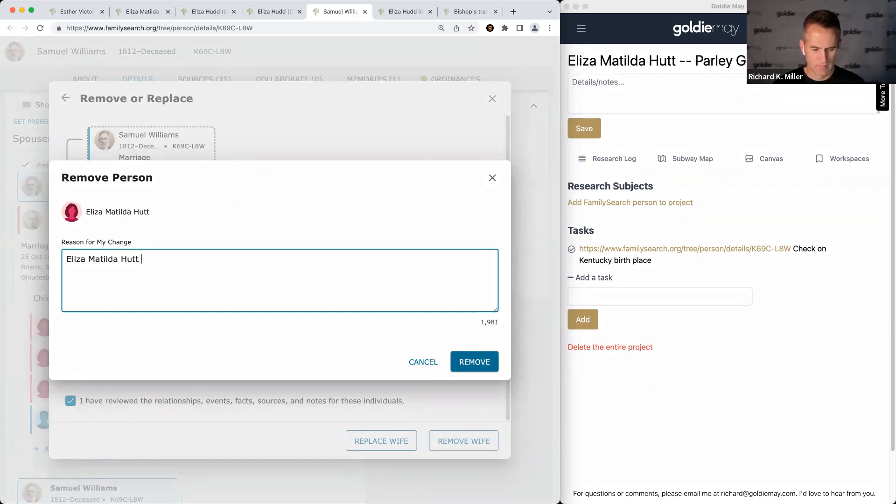
key("super+a")
Enter as the removal reason that this marriage's date comes from a record of a differently named couple in Gloucestershire.
type("This marriage has a marriage date coming from a record between a James ")
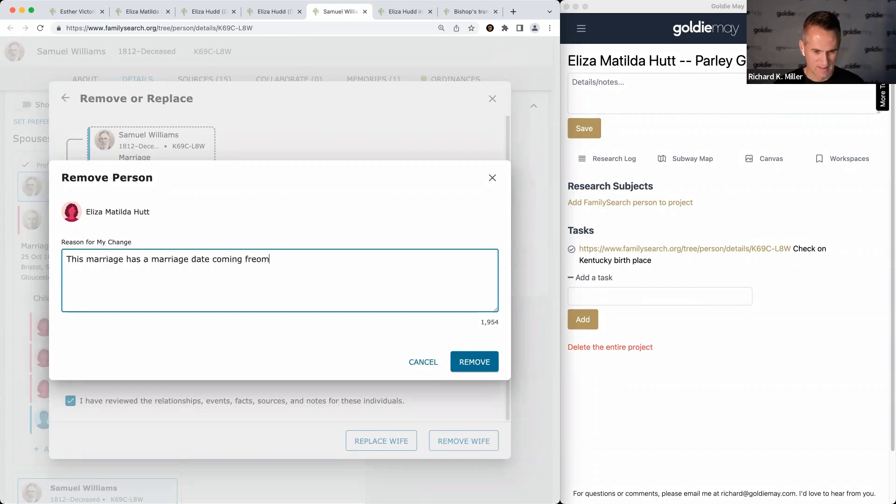
type("William(s) and Matilda Hutt")
key("BackSpace")
key("BackSpace")
key("BackSpace")
key("BackSpace")
key("BackSpace")
key("BackSpace")
key("BackSpace")
key("BackSpace")
key("BackSpace")
key("BackSpace")
key("BackSpace")
key("BackSpace")
type("Eliza Hudd.")
key("BackSpace")
key("BackSpace")
type("in Gloucestershire.")
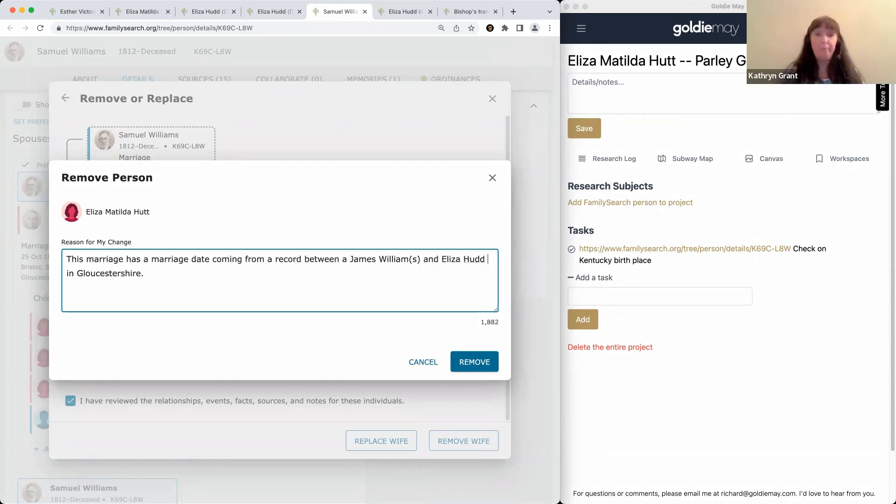
Complete the reason with the recorded bride's maiden name and the husband's Gloucestershire versus the wife's Oxfordshire location, and remove the wife.
left_click(485, 259)
type("(whose maiden name was Walker)")
left_click(289, 273)
type("This Samuel Williams is also in Gloucester")
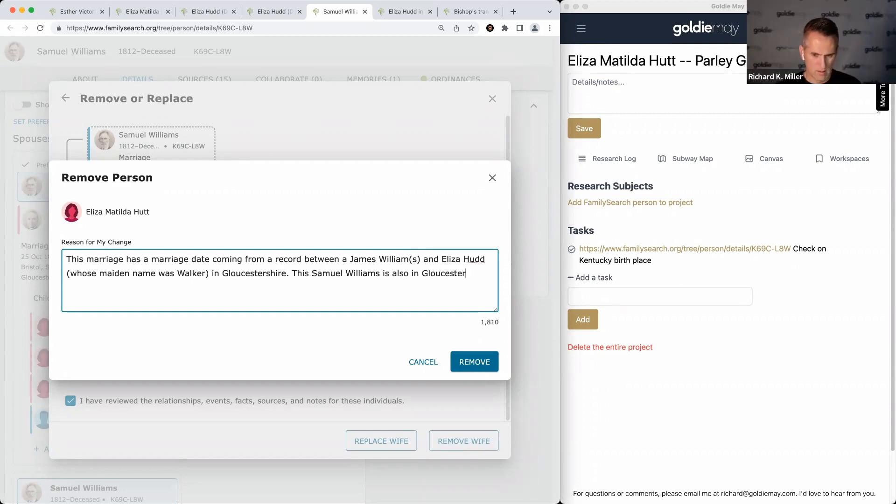
type("shire while Eliza Matilda Hutt is in Oxfordshire.")
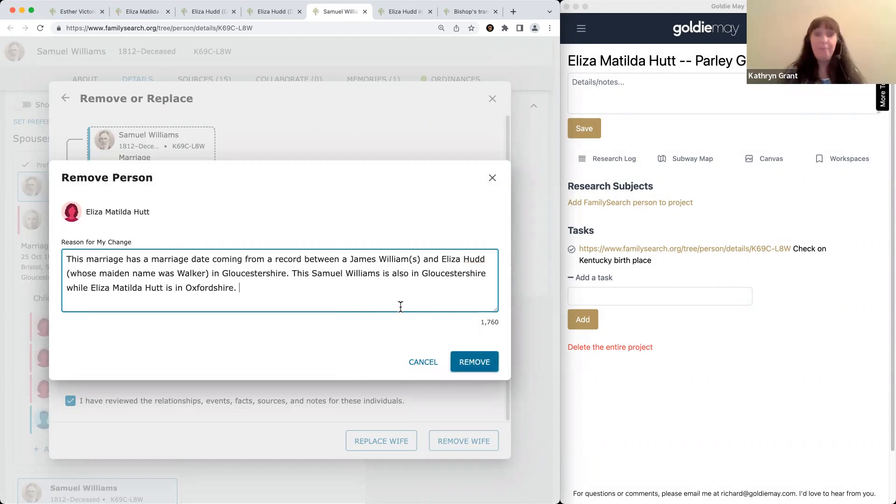
key("super+a")
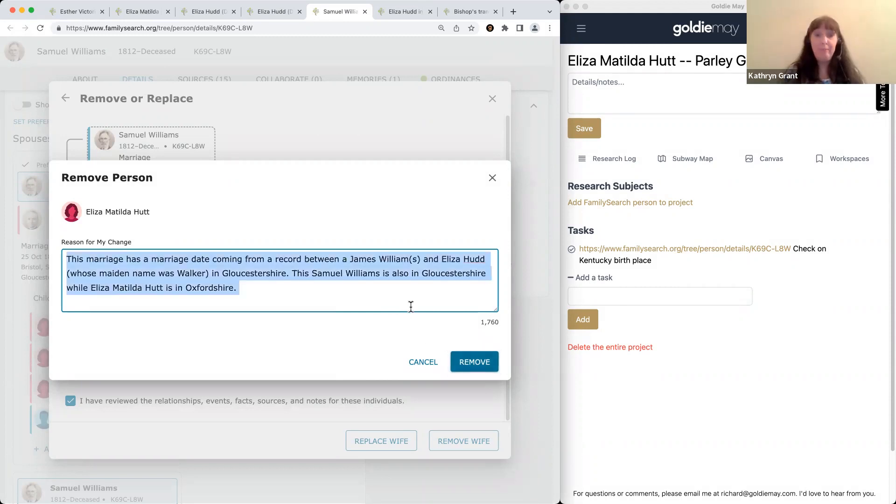
left_click(479, 367)
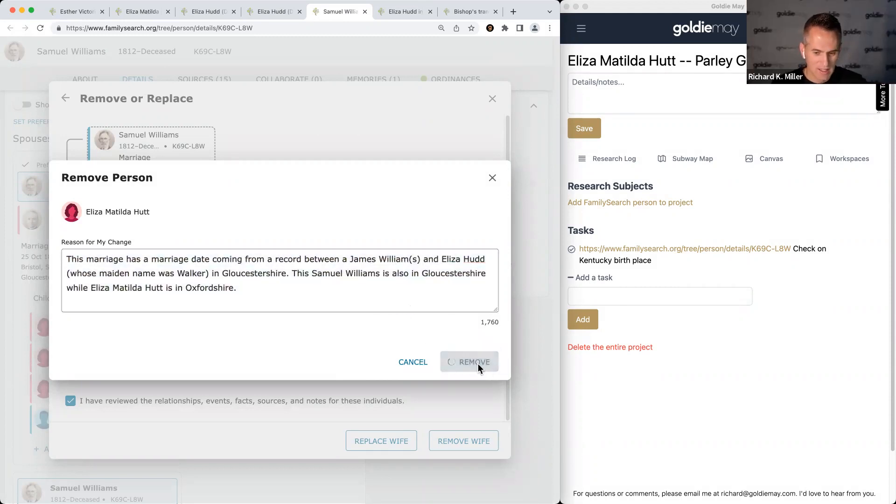
Check the spouses and children on the husband's page and the family members on the sibling's page.
scroll(79, 370, "down", 5)
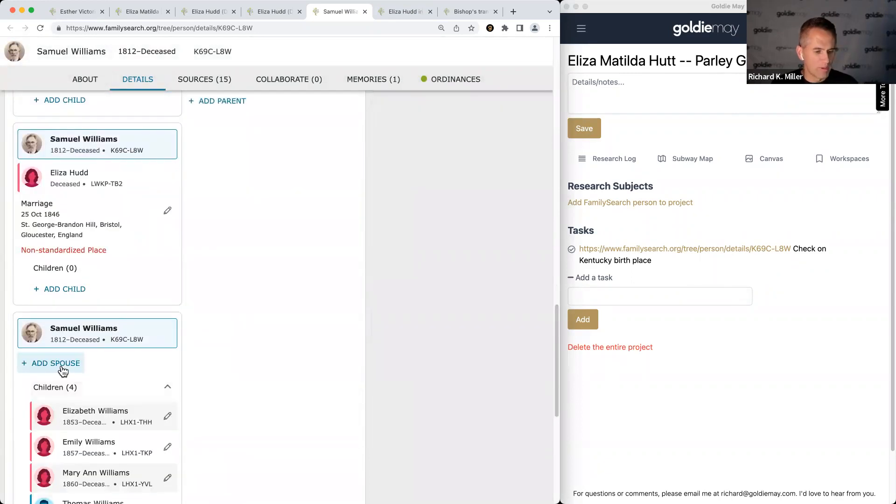
scroll(70, 368, "down", 2)
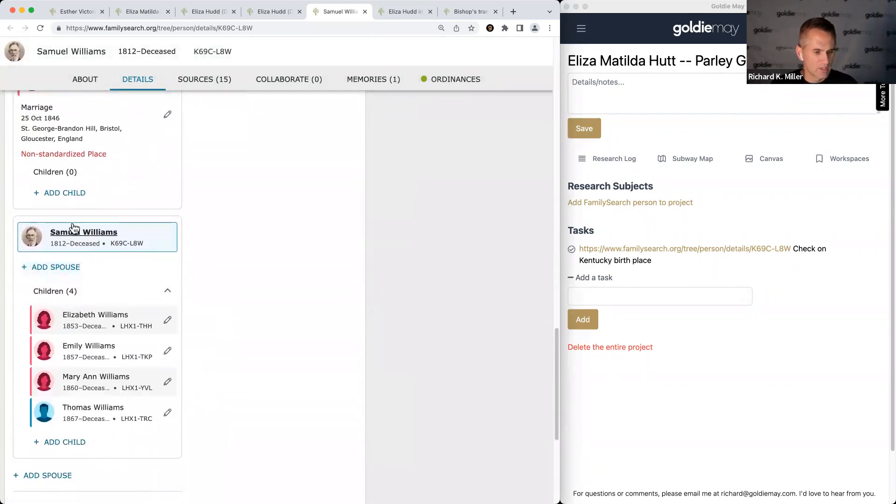
scroll(74, 226, "up", 3)
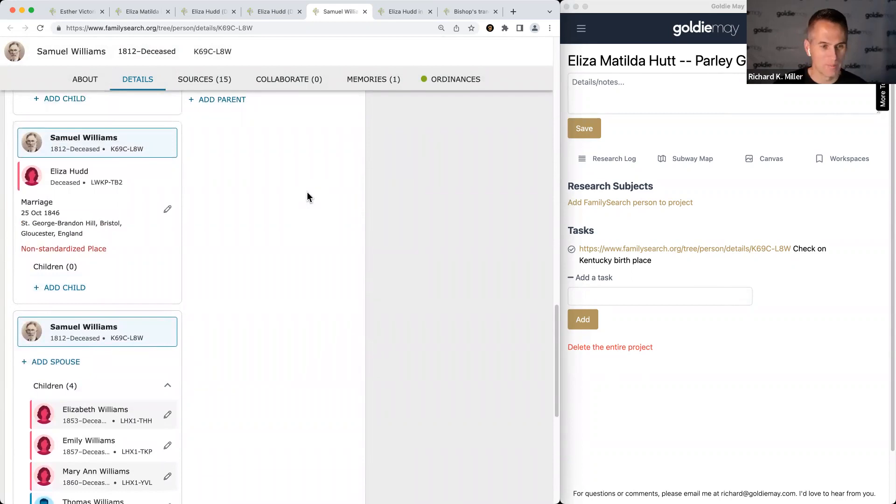
key("super+2")
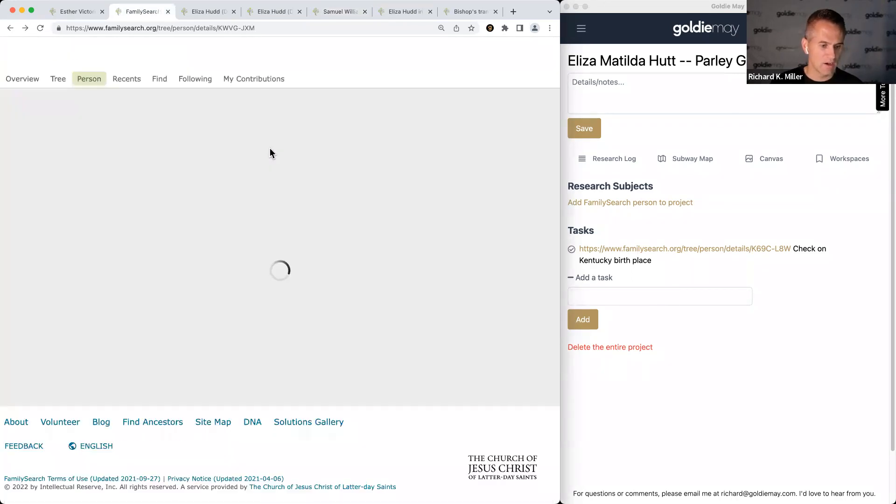
scroll(128, 337, "down", 10)
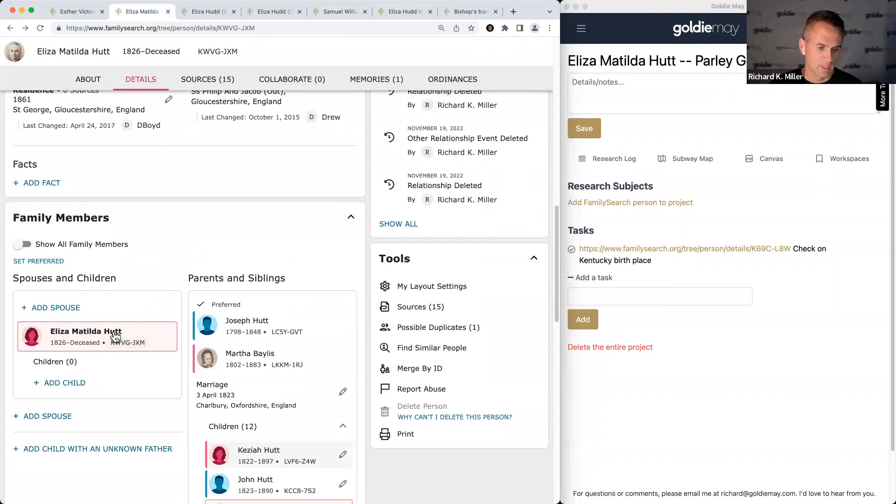
left_click(93, 336)
scroll(186, 343, "down", 4)
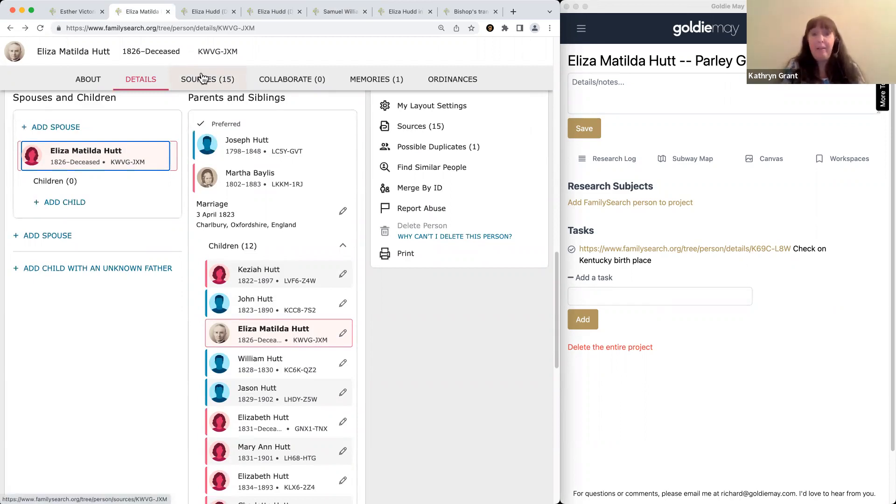
Review the sibling's vitals, other information and residence events on her details page.
scroll(197, 121, "up", 15)
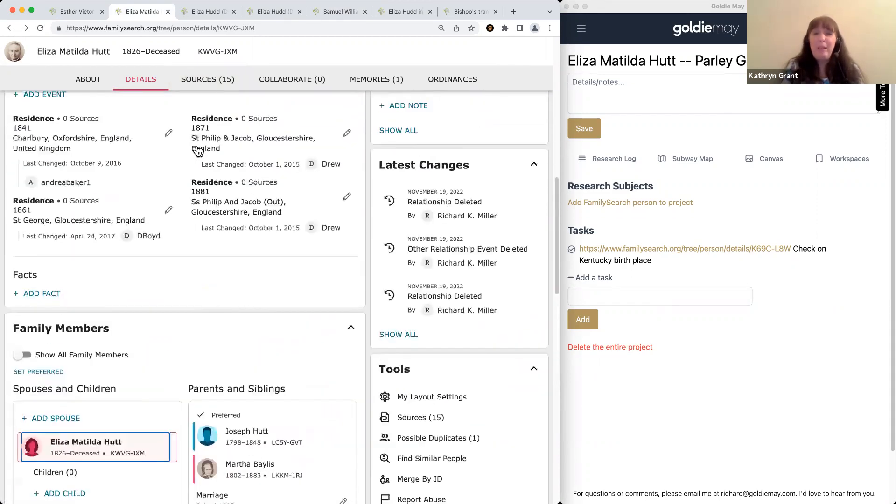
scroll(197, 149, "up", 5)
scroll(196, 151, "down", 5)
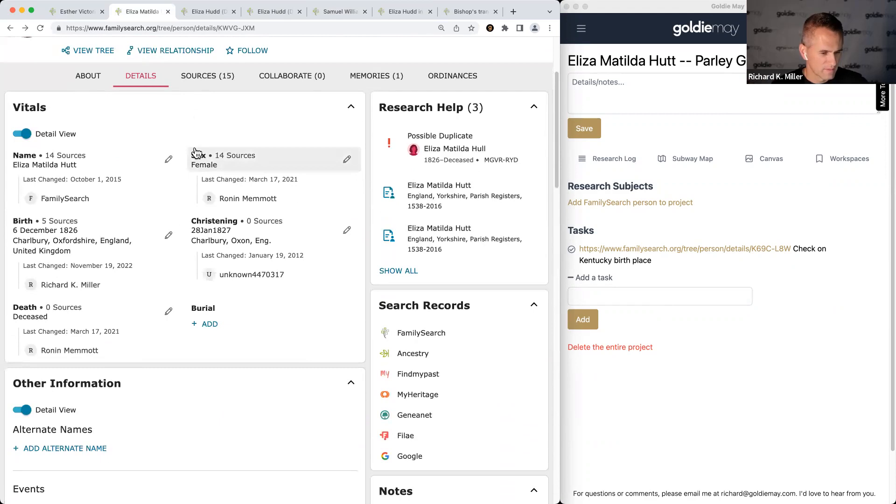
scroll(113, 253, "down", 3)
scroll(111, 261, "down", 3)
scroll(70, 236, "up", 1)
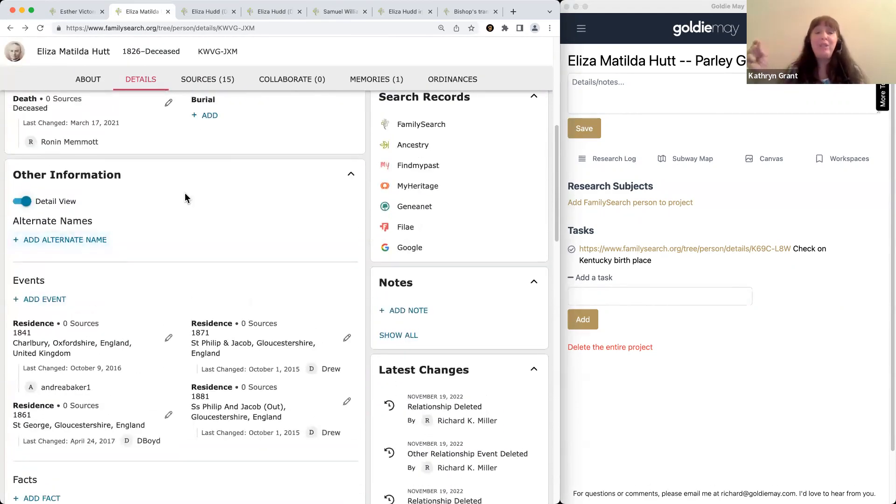
left_click(351, 175)
left_click(351, 177)
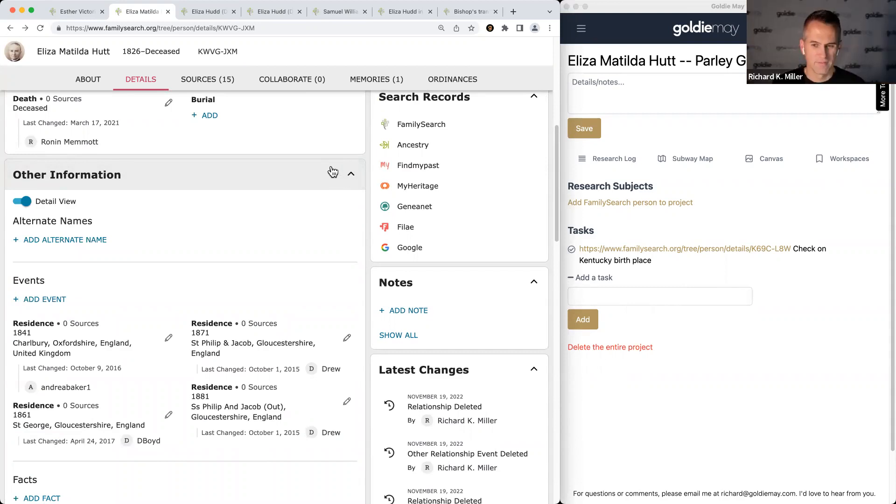
scroll(172, 166, "down", 3)
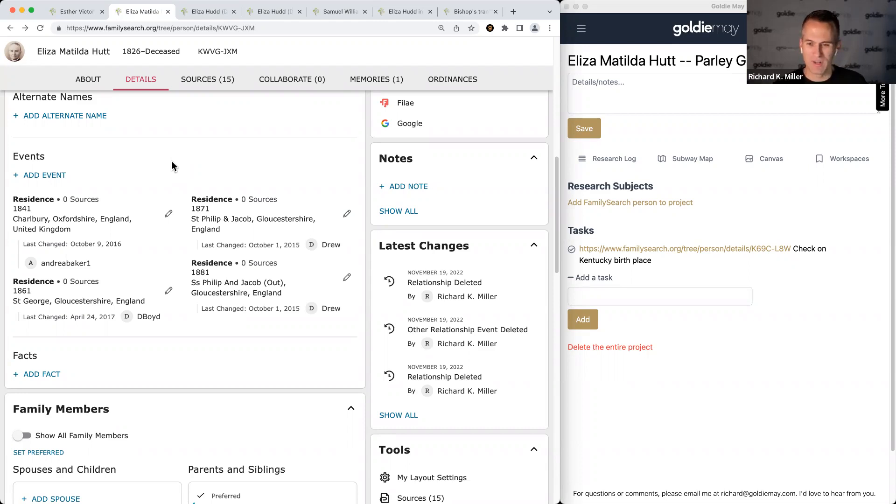
Open the sibling's attached sources and look through the list for records belonging to the wrong family.
left_click(214, 80, "super")
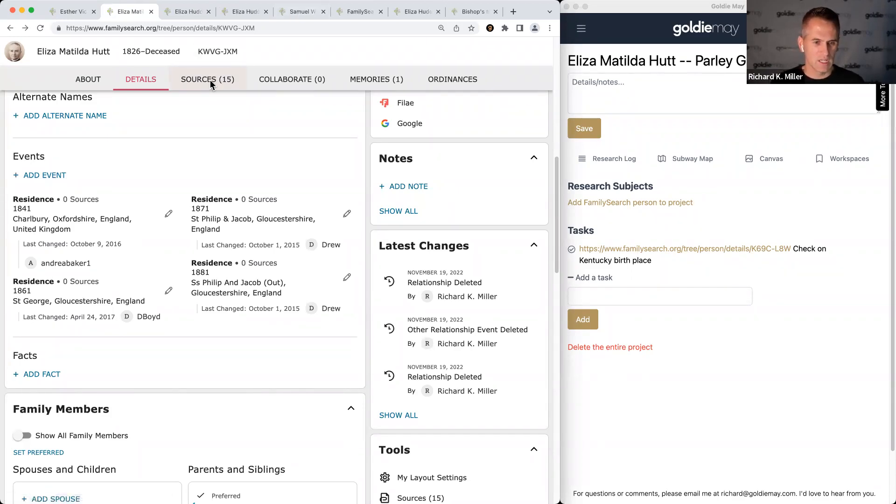
left_click(210, 80)
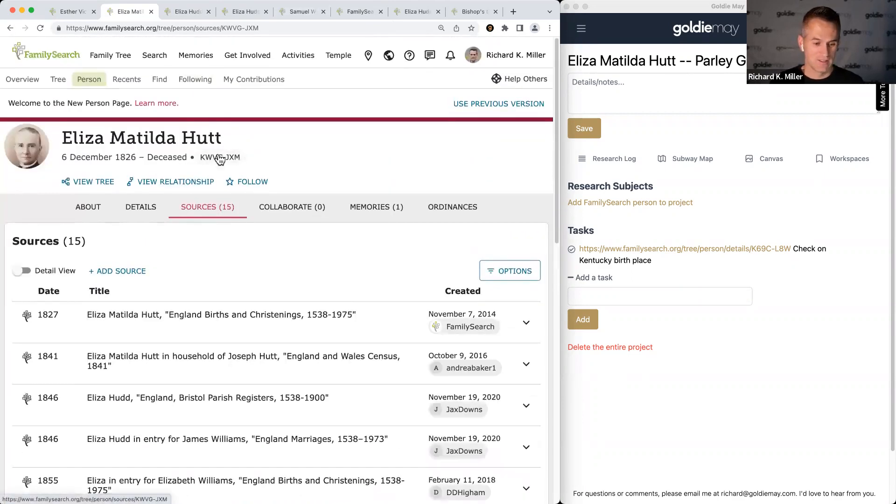
scroll(251, 189, "down", 1)
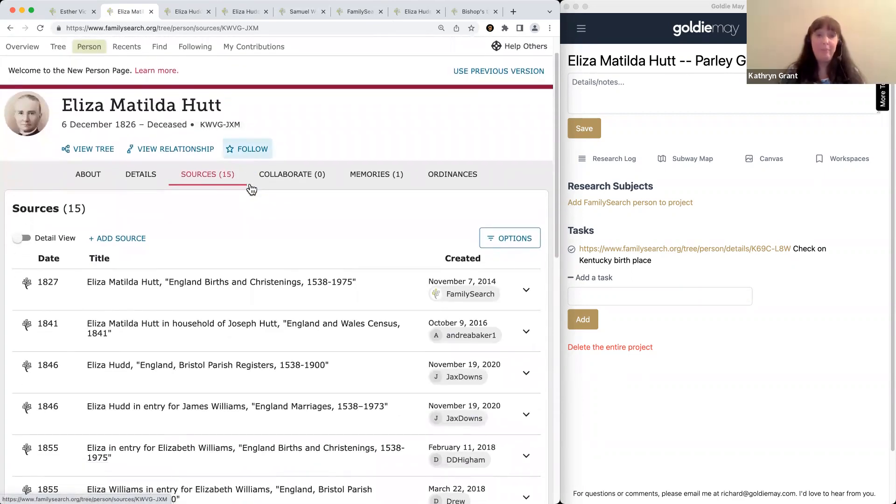
scroll(183, 162, "down", 3)
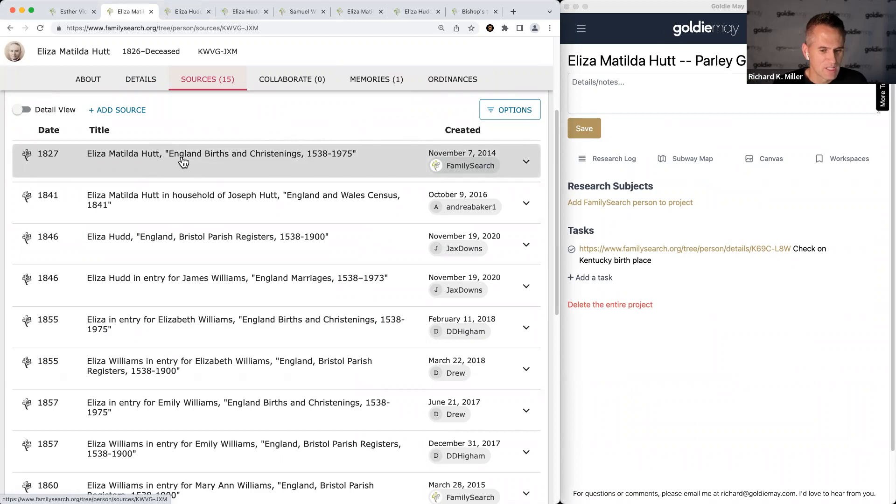
left_click(146, 162)
left_click(148, 161)
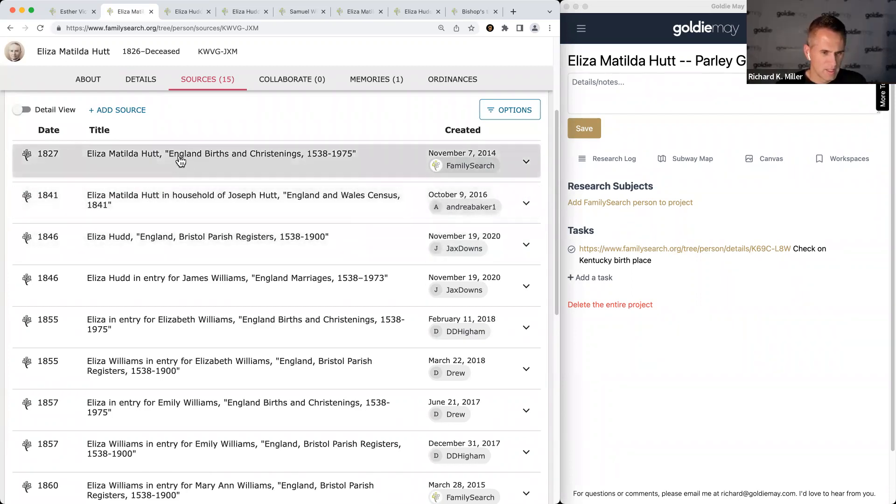
scroll(171, 205, "down", 3)
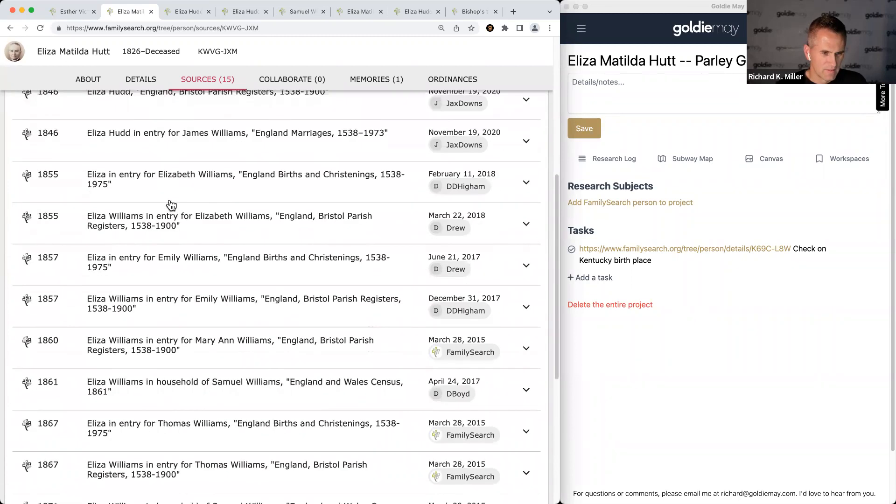
scroll(171, 205, "up", 1)
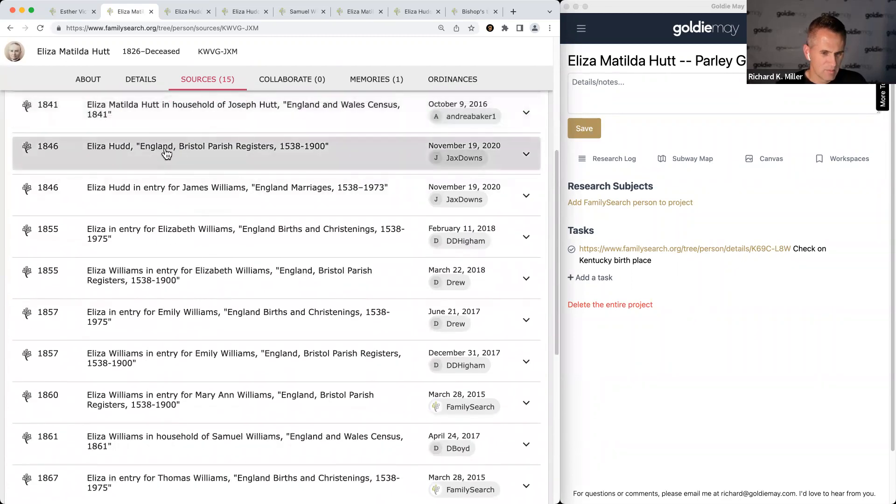
Expand the sibling's 1846 "England, Bristol Parish Registers, 1538-1900" source and examine its citation and indexed marriage information.
left_click(167, 154)
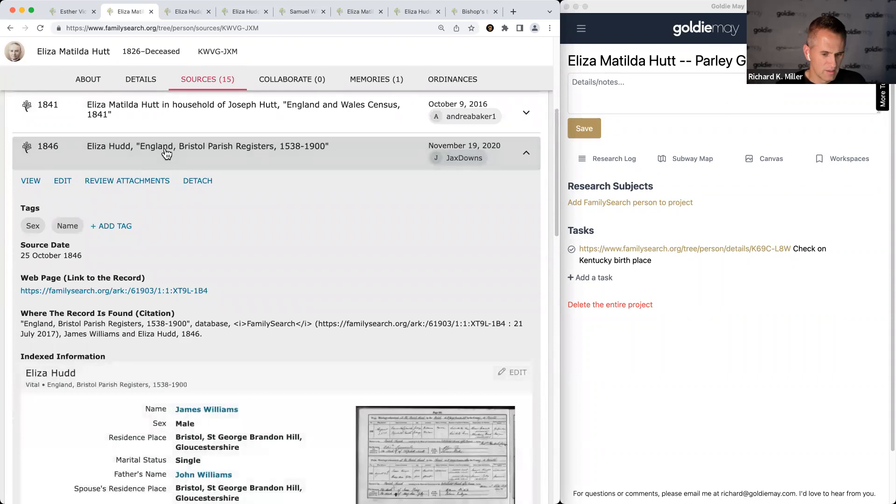
scroll(167, 154, "down", 2)
scroll(167, 154, "up", 3)
scroll(166, 154, "down", 3)
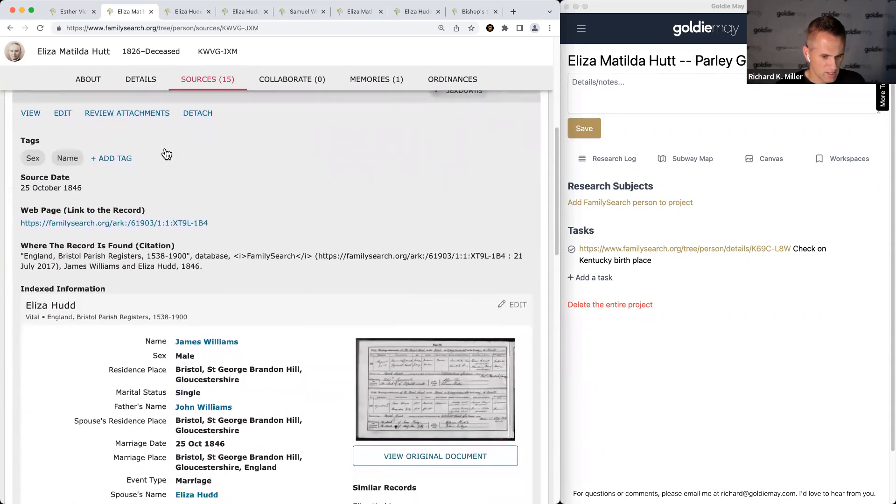
Collapse the 1846 source and examine the indexed spouse and child information in the 1855 "England Births and Christenings, 1538-1975" source.
scroll(165, 149, "up", 2)
left_click(171, 209)
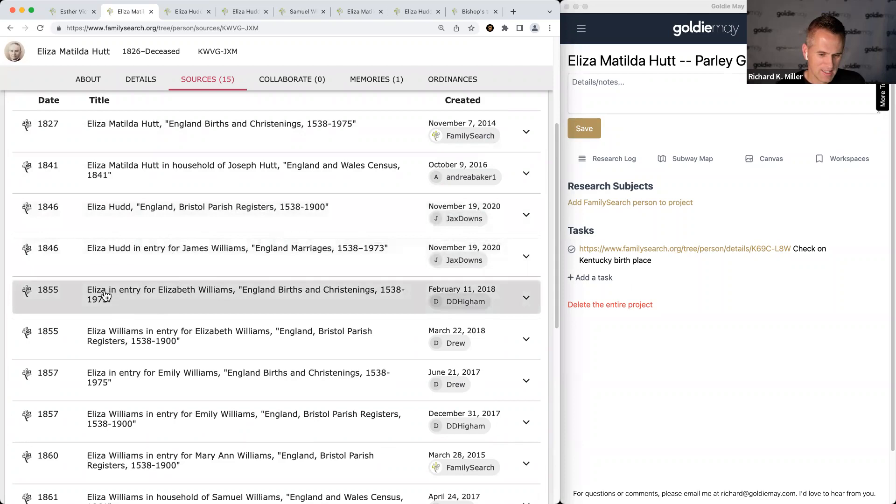
left_click(141, 294)
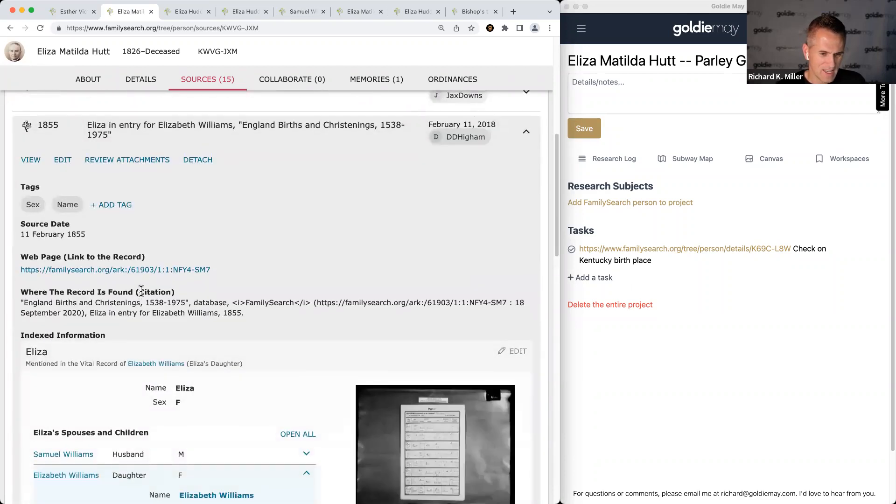
scroll(141, 290, "down", 3)
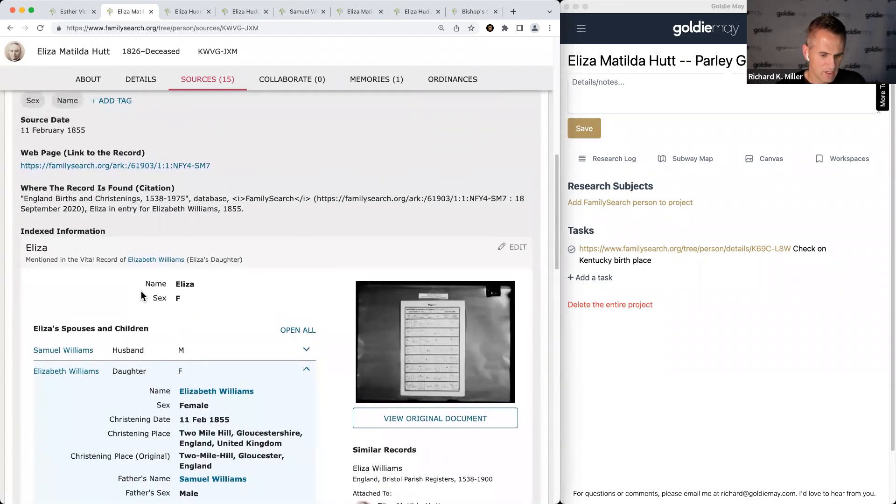
scroll(141, 297, "down", 4)
scroll(186, 471, "up", 4)
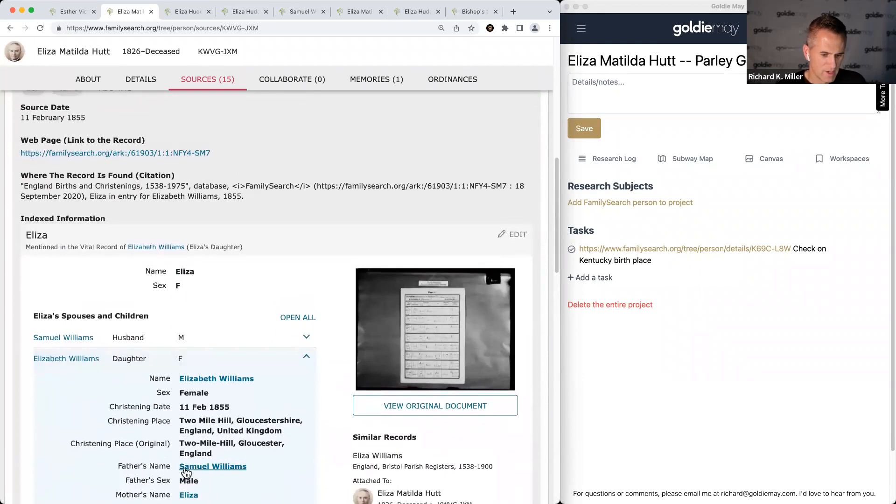
scroll(187, 462, "down", 1)
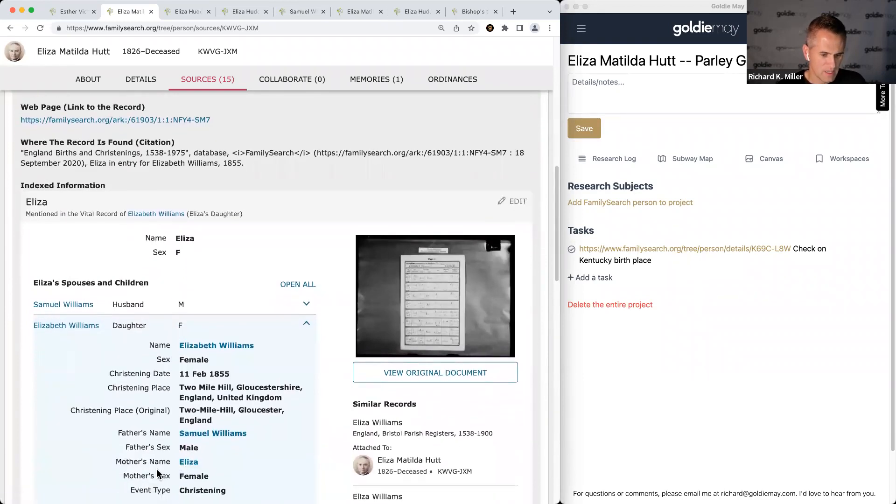
scroll(156, 471, "up", 1)
scroll(152, 329, "up", 6)
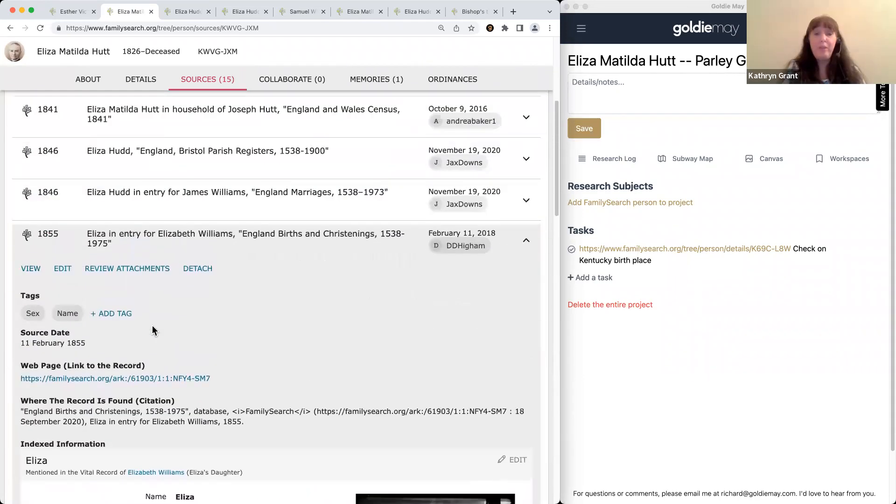
left_click(167, 238)
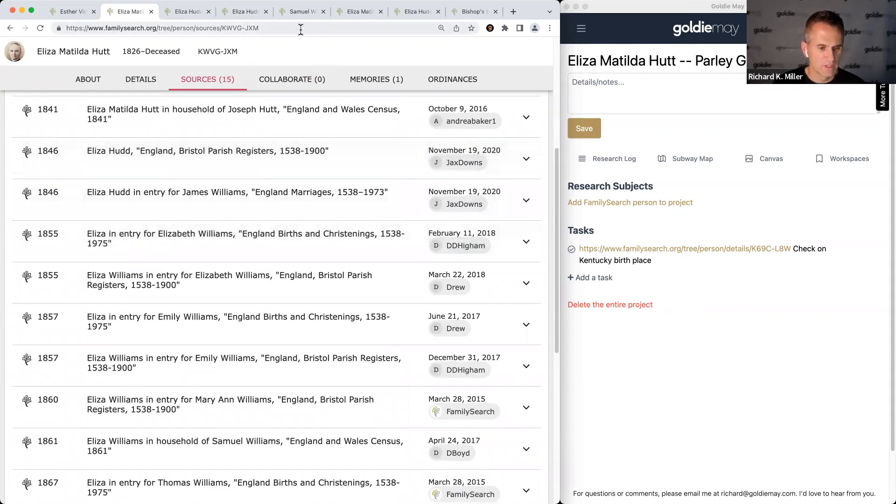
Go from the restored duplicate's change log to her details page and check both duplicate profiles for attached sources, returning to the sibling's source list.
left_click(185, 14)
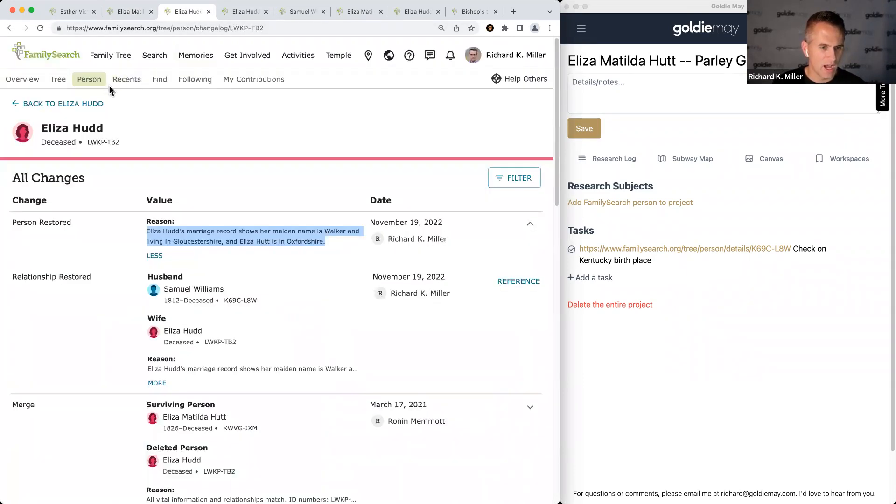
left_click(79, 104)
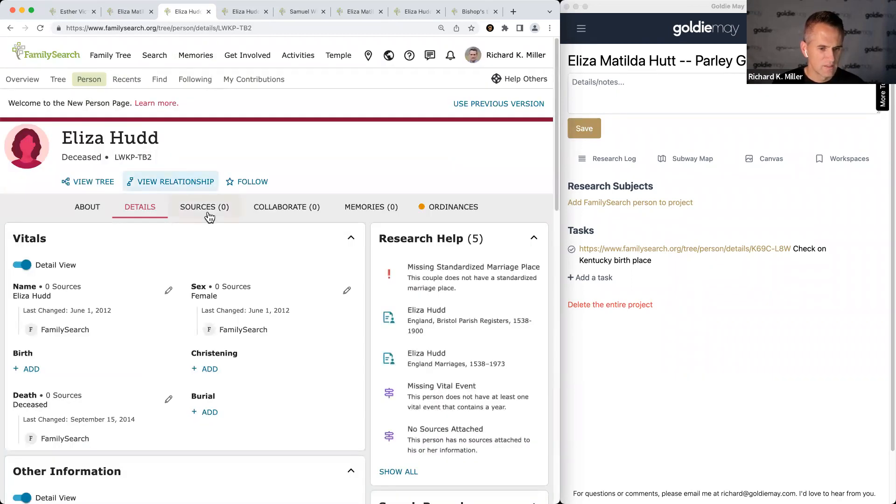
key("ctrl+Tab")
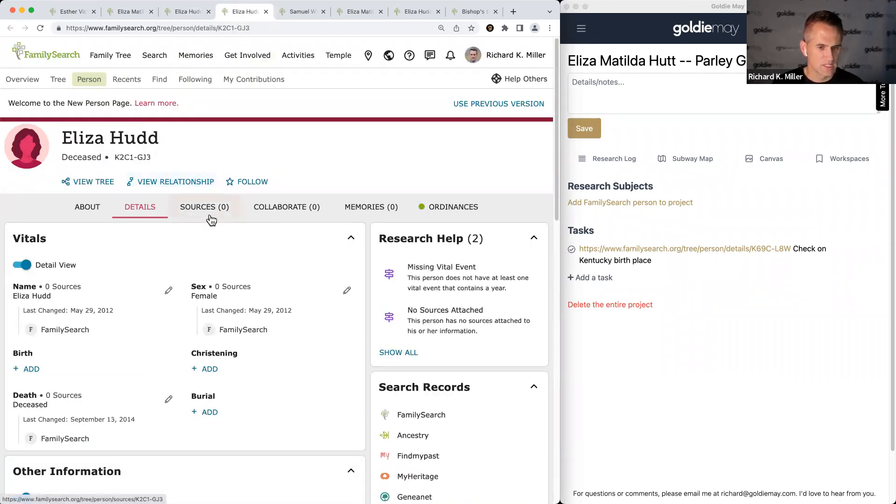
key("ctrl+shift+Tab")
key("ctrl+shift+Tab")
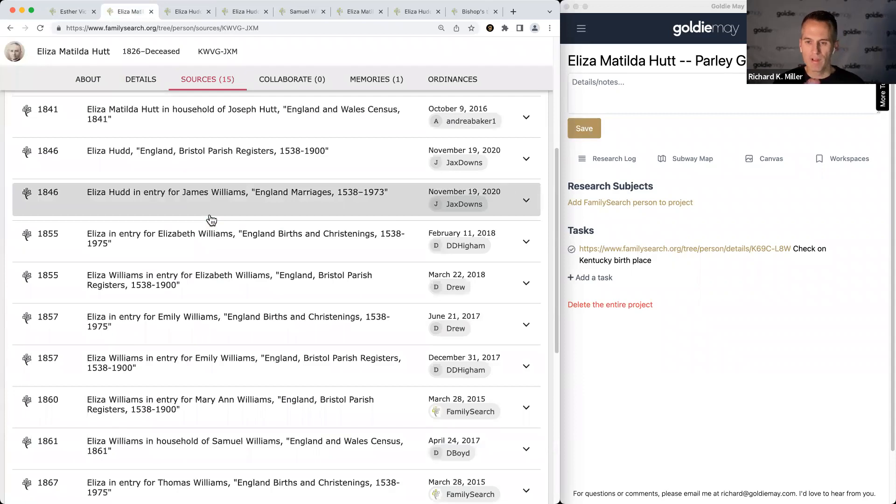
left_click(183, 18)
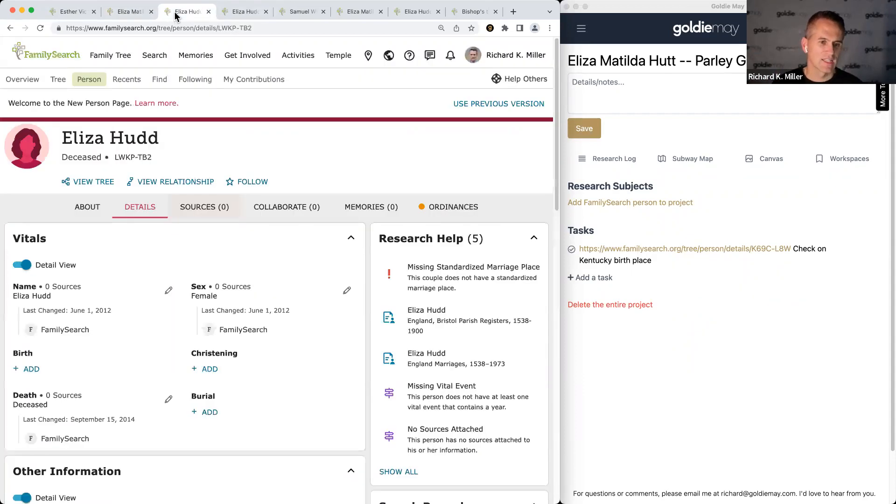
left_click(127, 16)
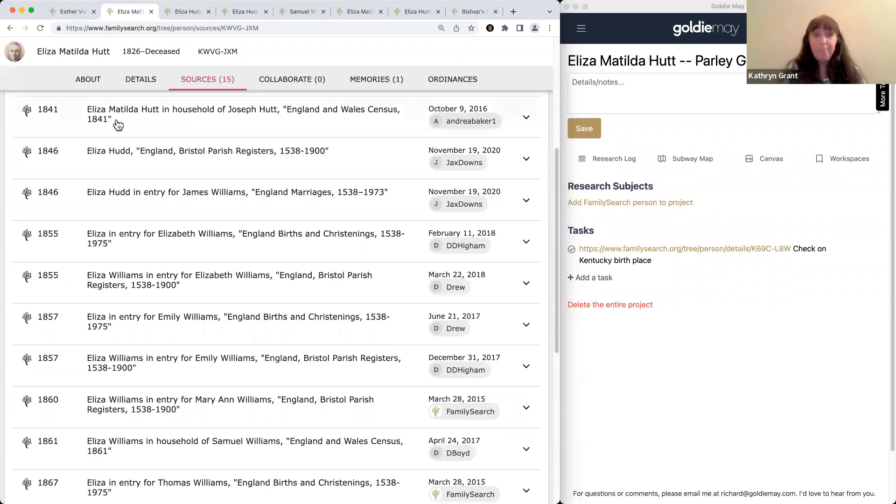
Reopen the sibling's 1846 "England, Bristol Parish Registers, 1538-1900" source and recheck the bride's residence, marital status and father in the marriage record.
left_click(146, 169)
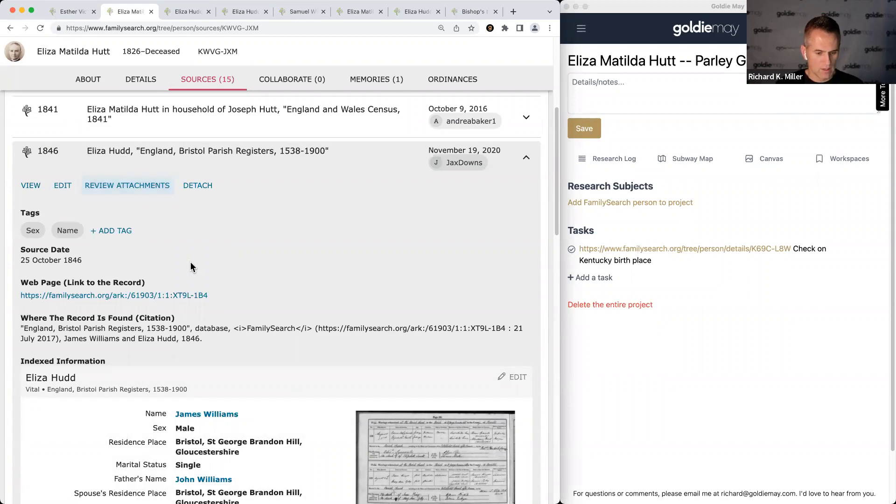
scroll(190, 261, "down", 2)
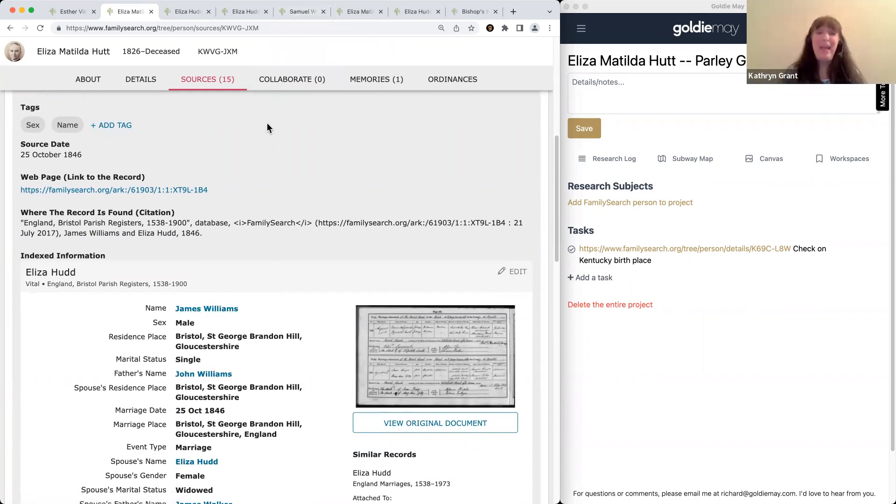
scroll(267, 122, "down", 3)
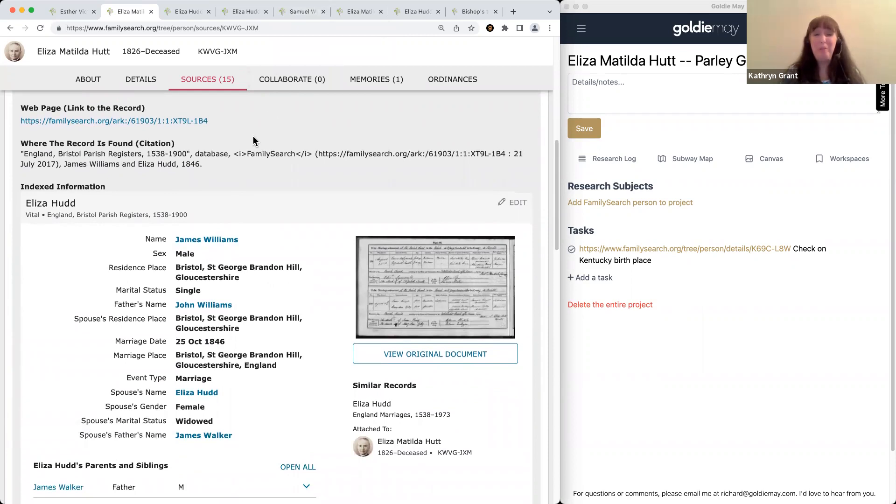
scroll(254, 135, "up", 5)
scroll(262, 133, "up", 1)
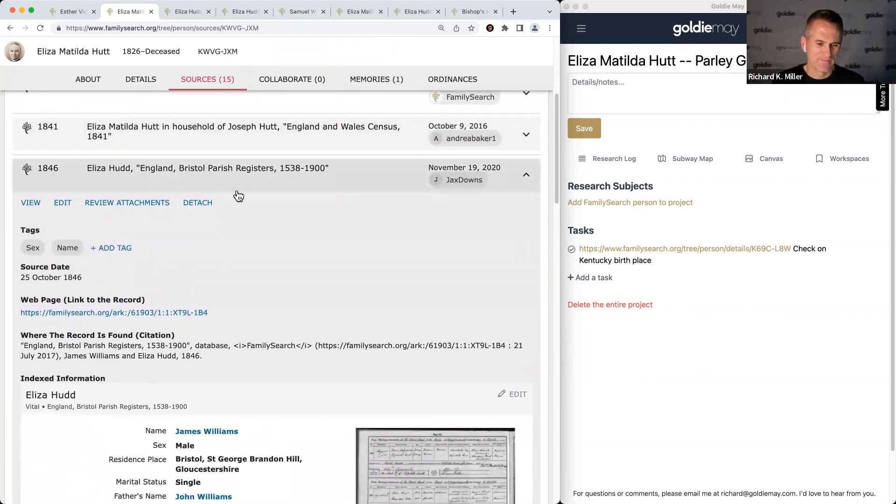
Write the detach reason for the 1846 Bristol Parish Registers source: sibling lived in Oxfordshire; record is for a Gloucestershire woman, including her maiden name.
left_click(204, 204)
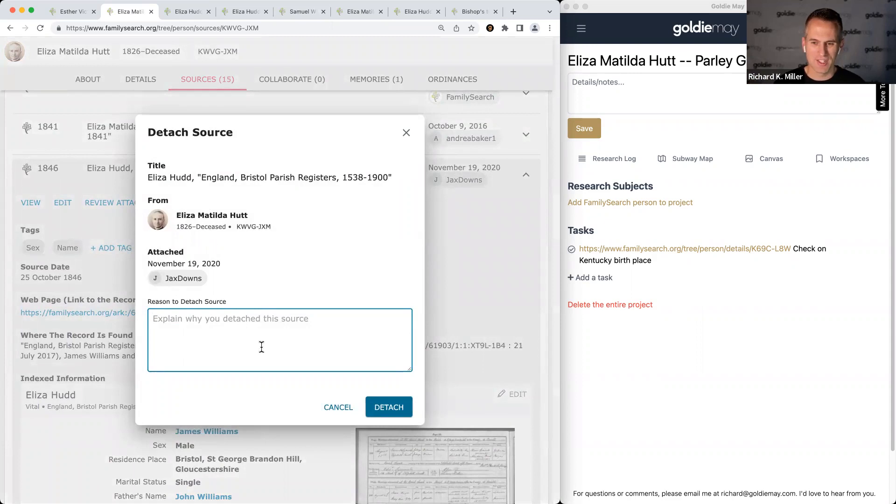
type("Eliza Hutt was living in Oxfordshire. This marriage record is for an Eliza Hudd living in Gloucestershire.")
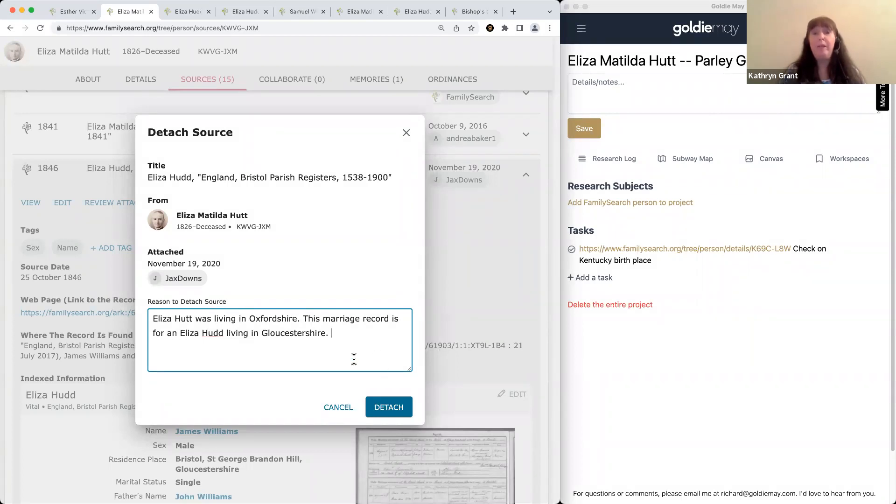
key("super+a")
left_click(343, 351)
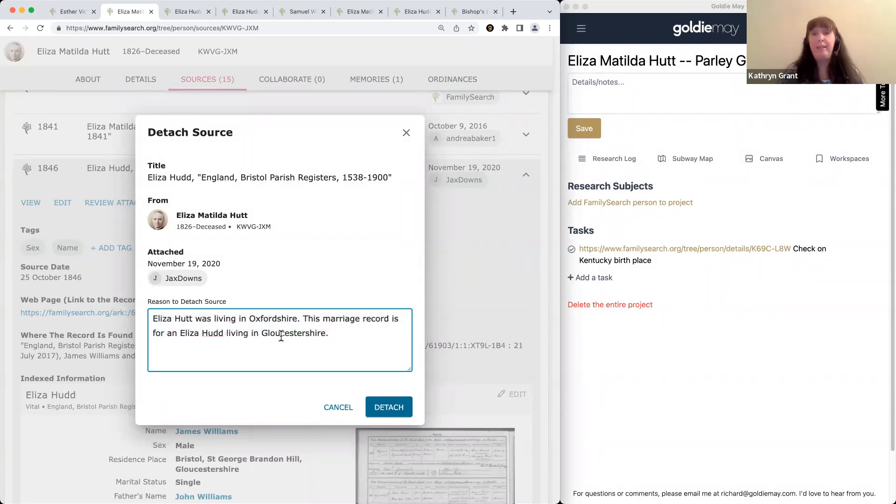
left_click(225, 333)
type("(maiden name Wal")
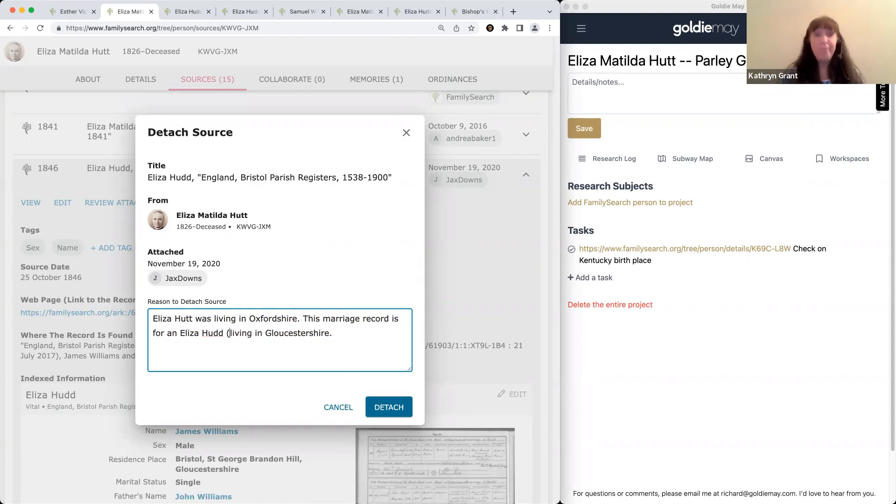
type("ker)")
Copy the full reason text for reuse and detach the 1846 Bristol Parish Registers source from the sibling.
key("super+a")
key("ctrl+c")
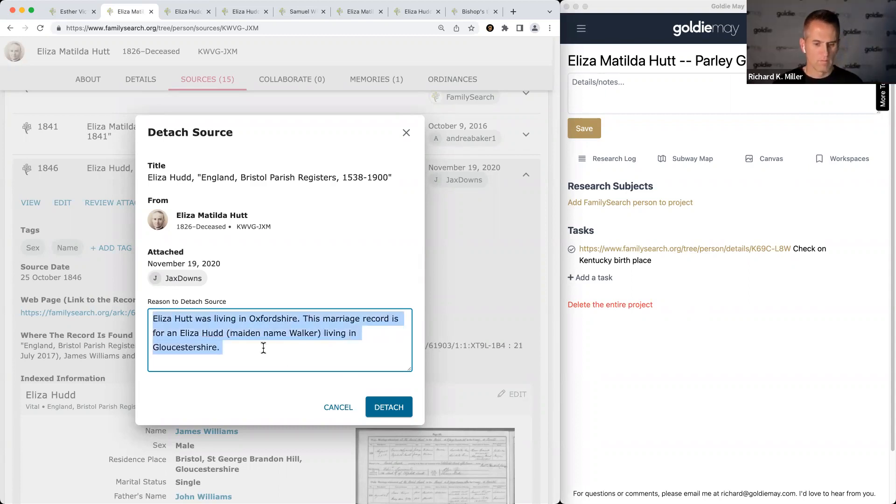
left_click(378, 409)
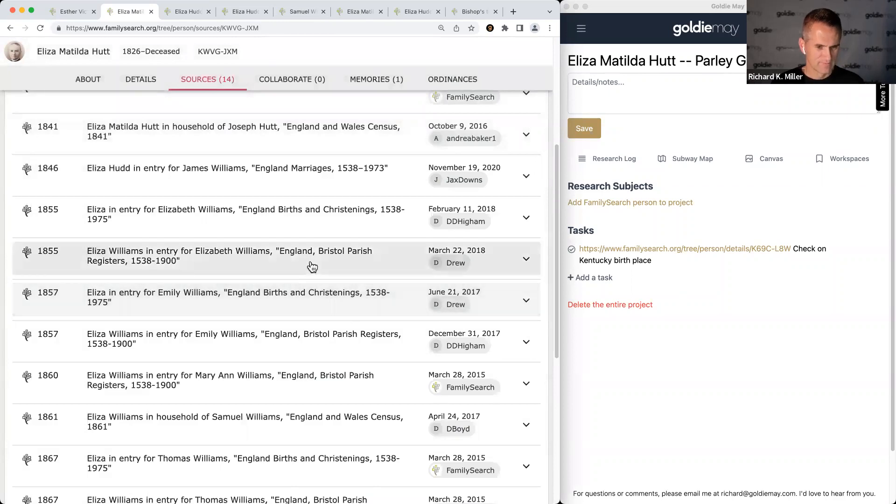
Detach the 1846 "England Marriages, 1538–1973" source from the sibling, reusing the copied reason.
scroll(308, 268, "up", 1)
left_click(293, 205)
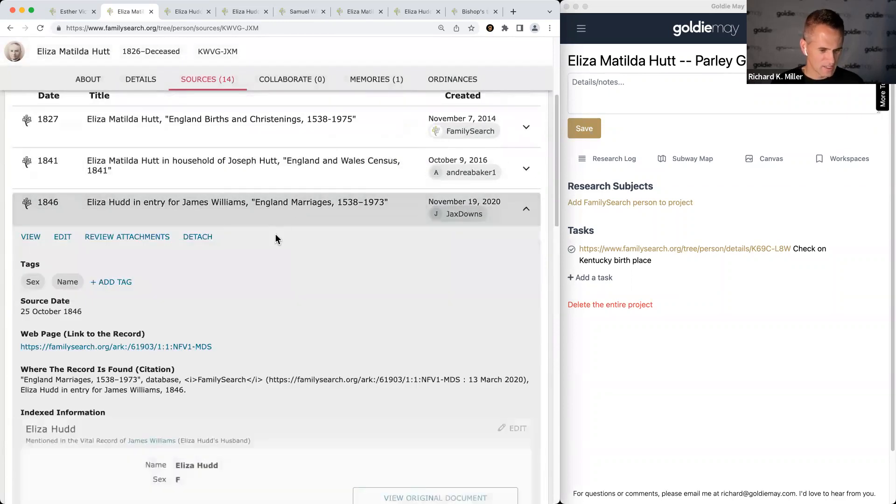
left_click(192, 236)
key("ctrl+v")
left_click(385, 416)
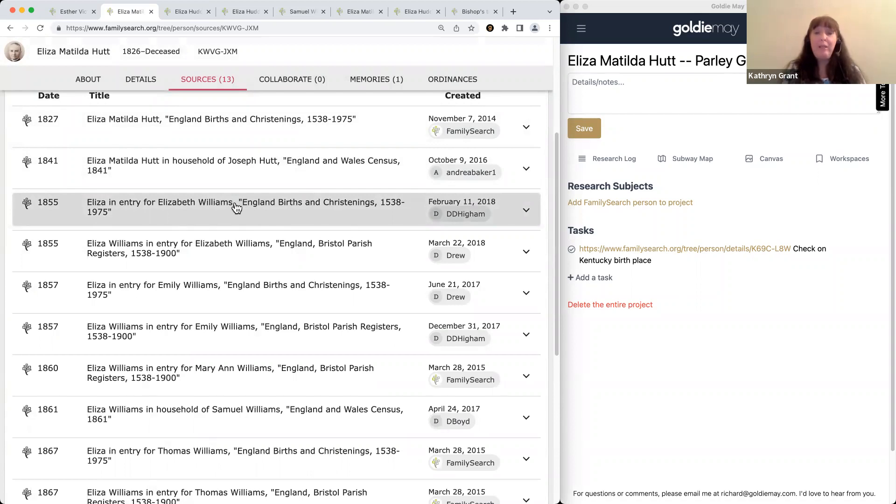
Expand the 1855 "England Births and Christenings, 1538-1975" source and examine the christening place and parents in its indexed information.
scroll(236, 207, "down", 1)
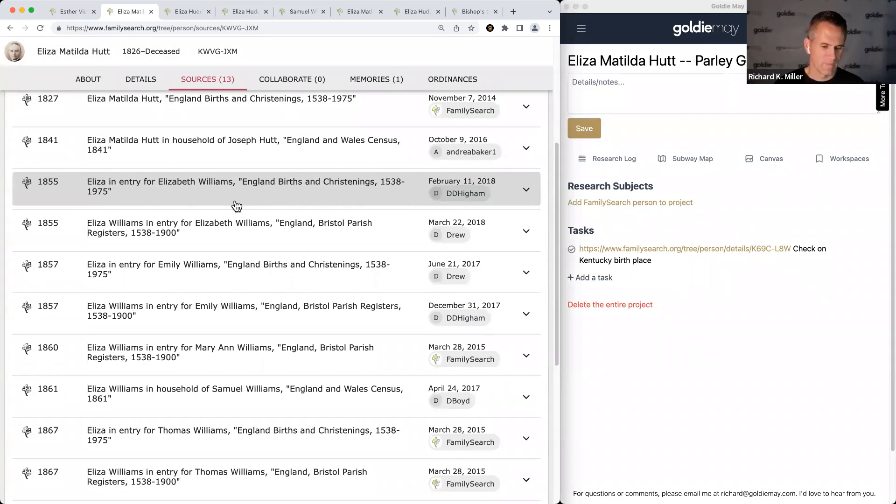
left_click(238, 192)
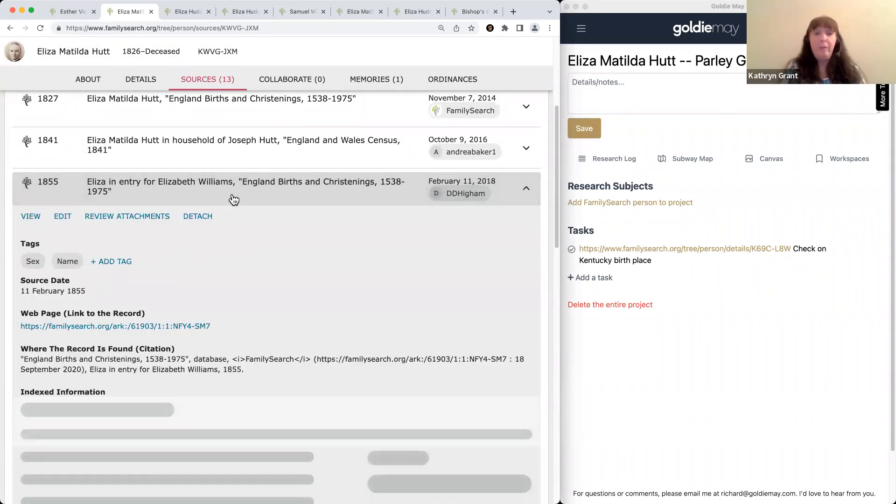
scroll(225, 223, "down", 5)
scroll(222, 220, "down", 5)
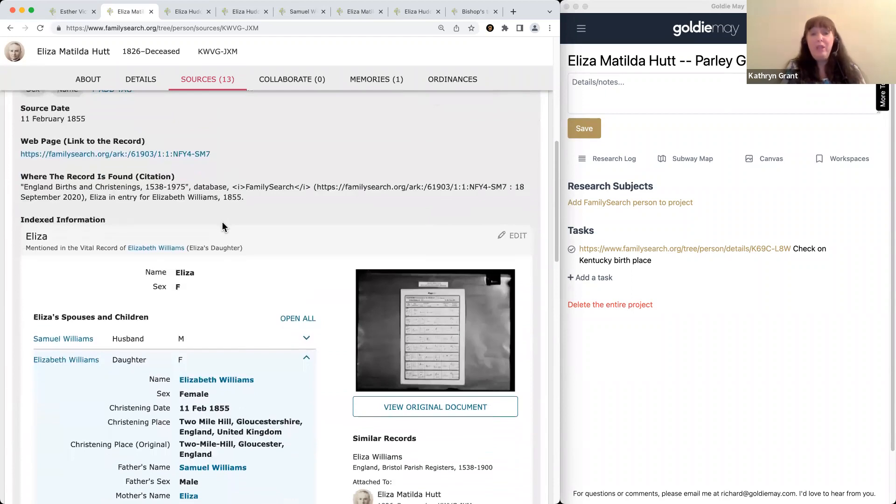
Review the 1855 "England Births and Christenings, 1538-1975" source, start detaching it and paste the copied reason.
scroll(222, 221, "up", 2)
scroll(222, 223, "up", 1)
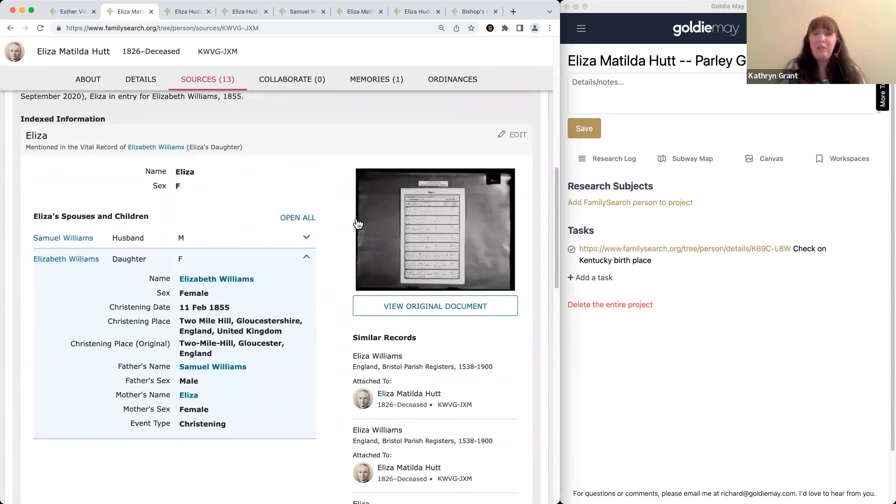
scroll(280, 194, "up", 4)
scroll(280, 196, "up", 1)
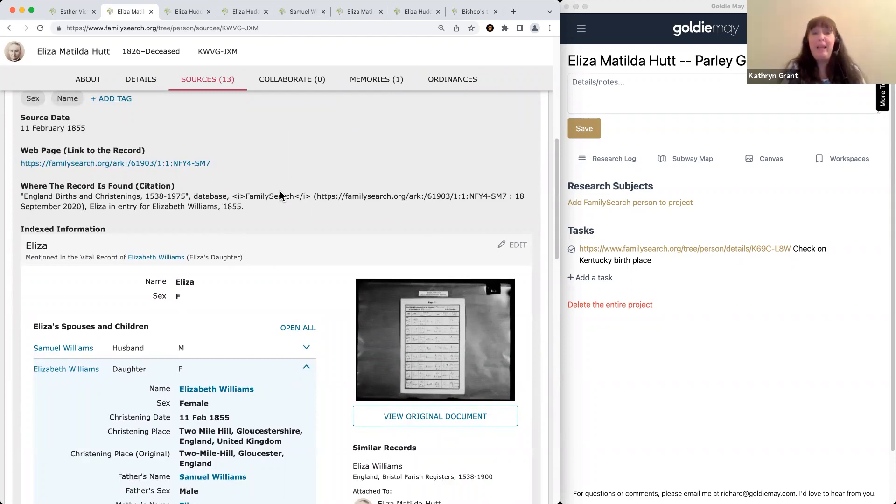
scroll(279, 190, "up", 4)
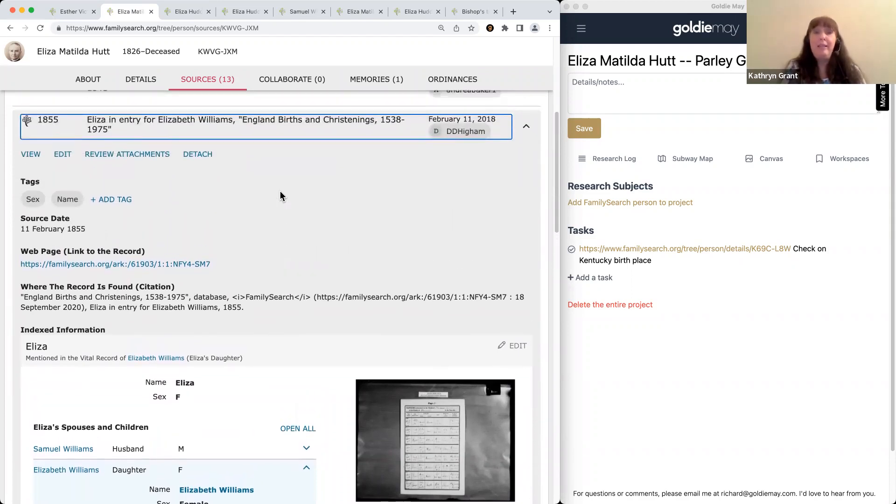
left_click(197, 160)
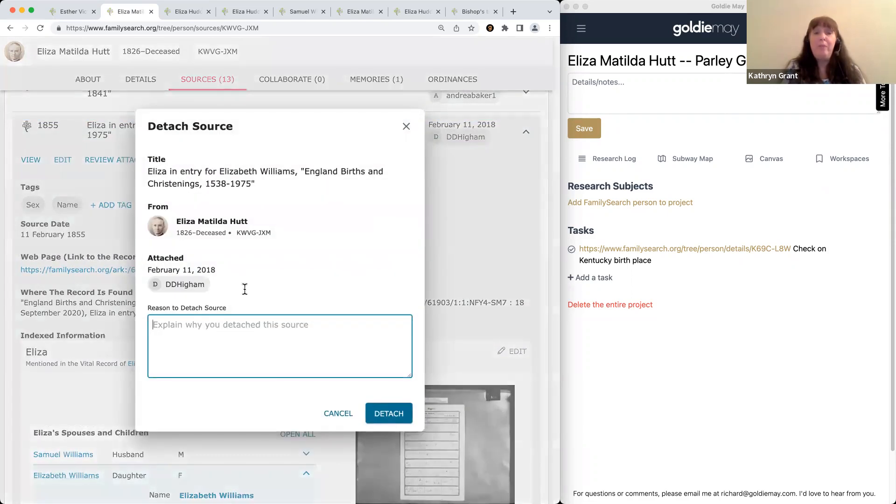
key("super+v")
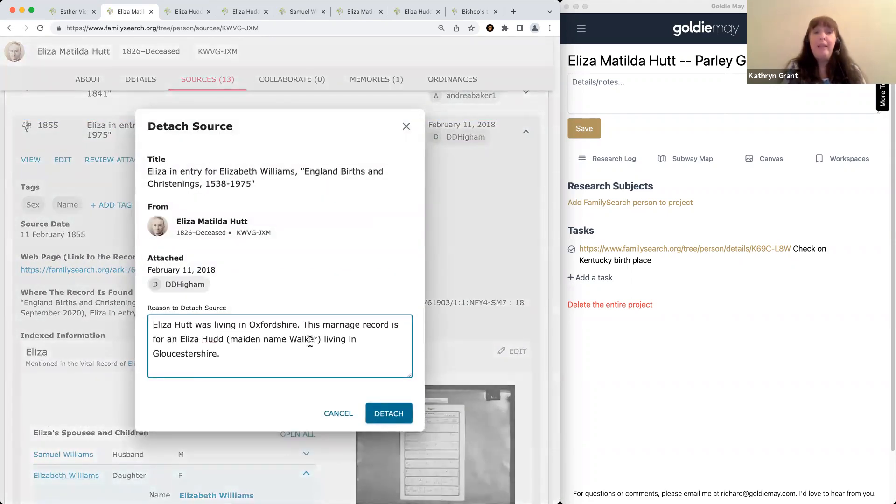
Reword the detach reason to say "The mother for this child is" before the other woman's name and "maiden surname" inside the parentheses.
left_click_drag(303, 325, 384, 324)
type("The mother for this child")
key("Delete")
key("Delete")
key("Right")
key("Right")
key("Right")
key("Delete")
key("Delete")
key("Delete")
key("Delete")
key("Delete")
key("Delete")
key("Delete")
key("Delete")
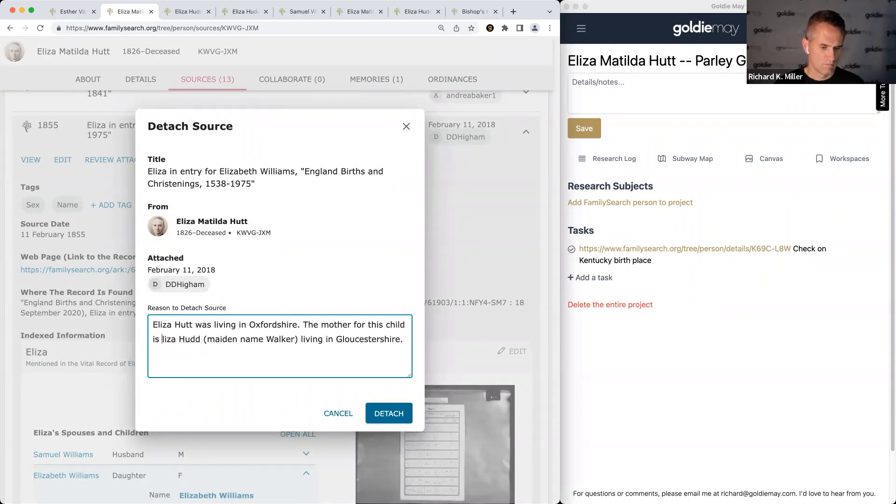
type("E")
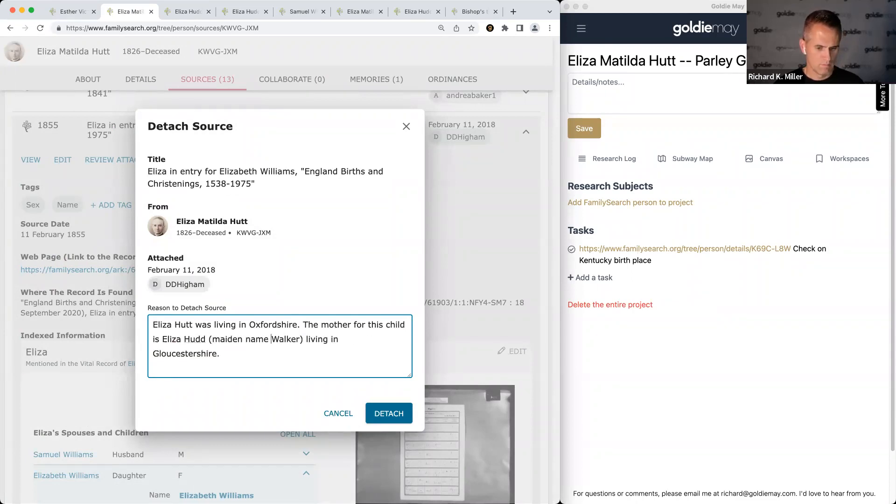
type("sur")
key("Right")
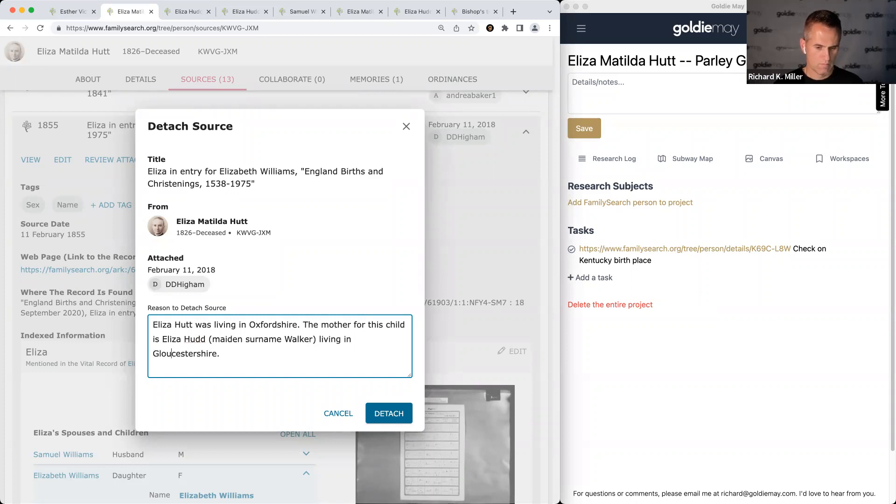
Copy the entire revised reason for reuse and detach the 1855 births and christenings source.
key("super+a")
key("super+c")
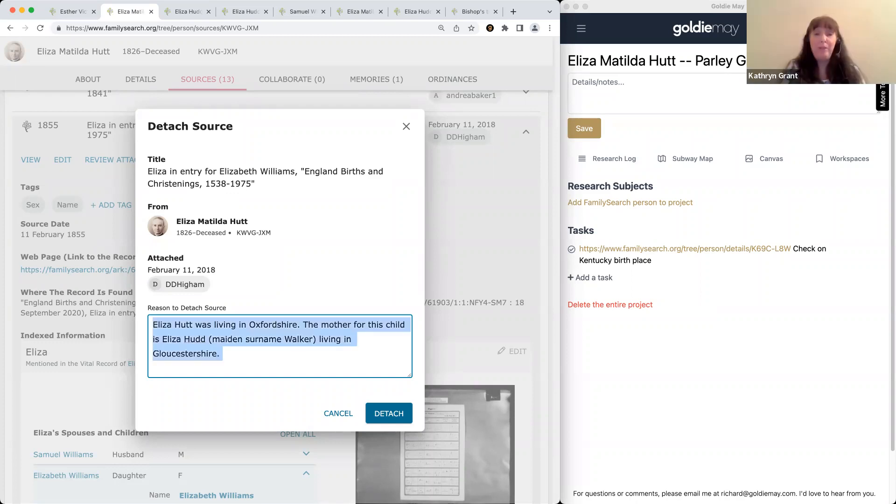
left_click(380, 414)
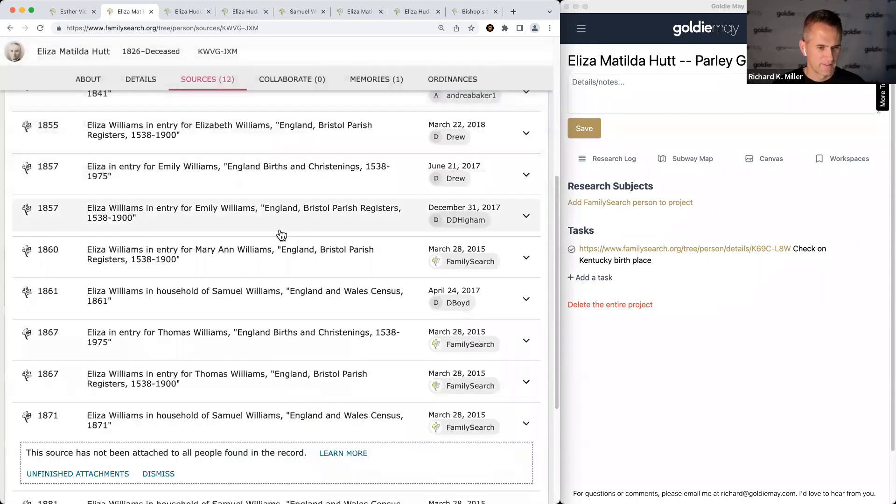
Detach the 1855 "England, Bristol Parish Registers, 1538-1900" source, using the copied reason about the child's mother.
scroll(278, 234, "up", 2)
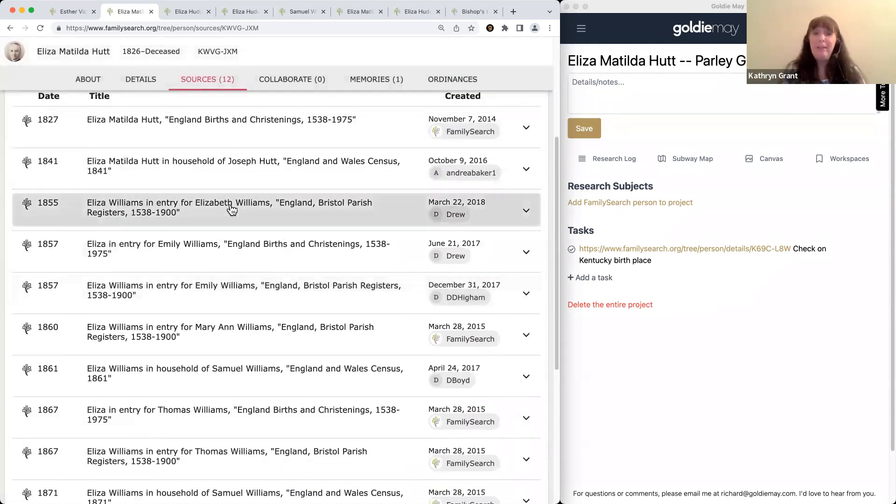
left_click(214, 206)
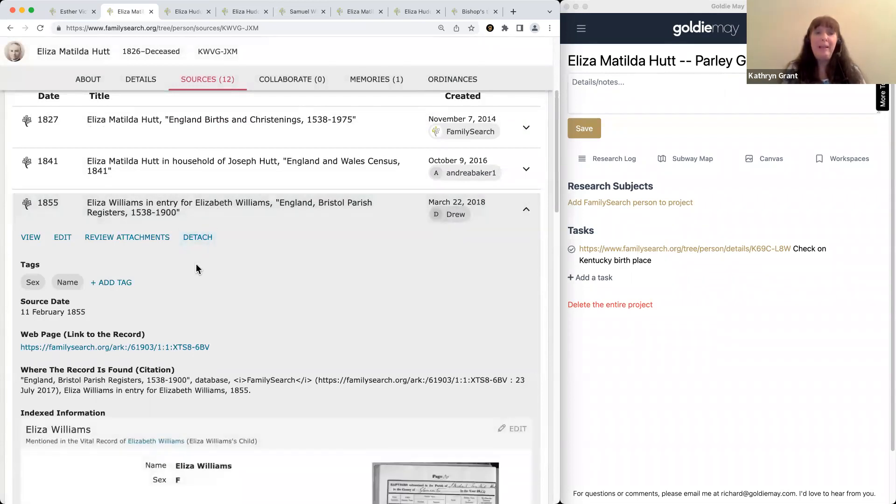
scroll(196, 264, "down", 3)
scroll(196, 264, "up", 2)
left_click(217, 183)
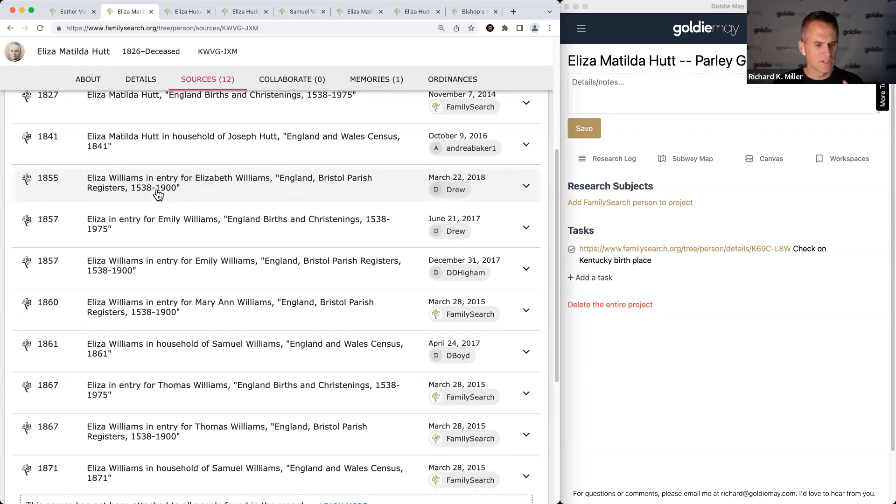
scroll(84, 164, "up", 1)
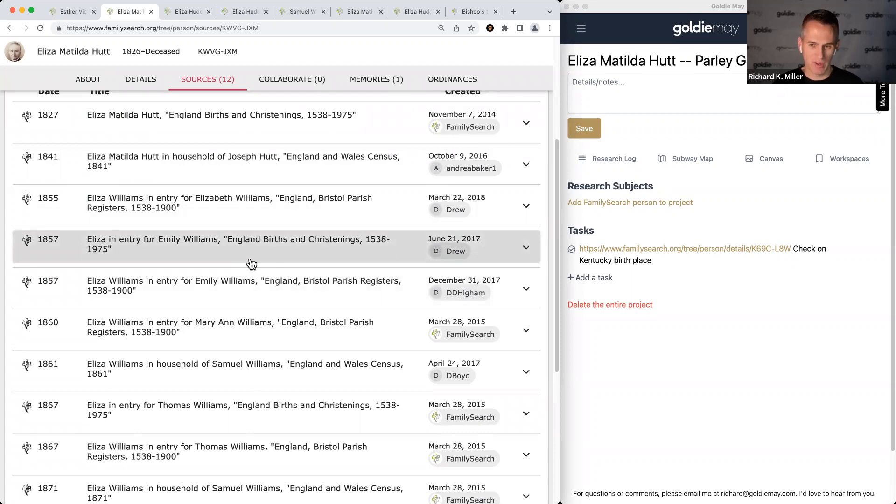
left_click(225, 202)
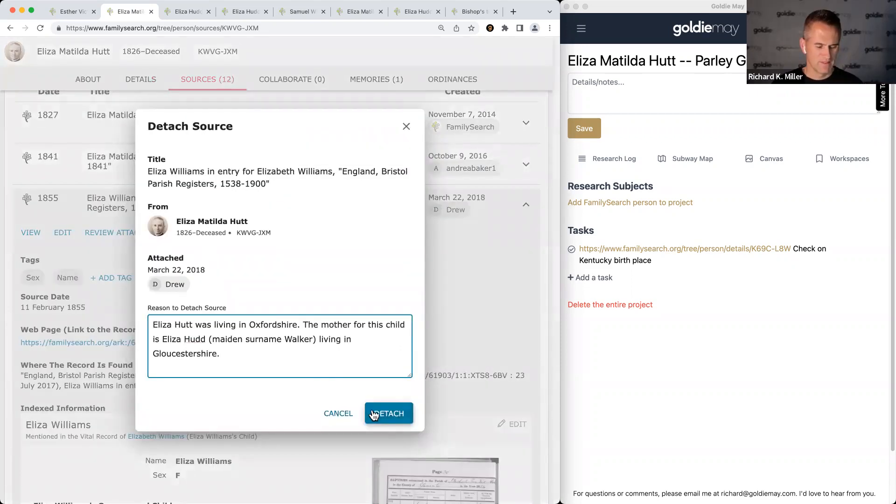
left_click(379, 414)
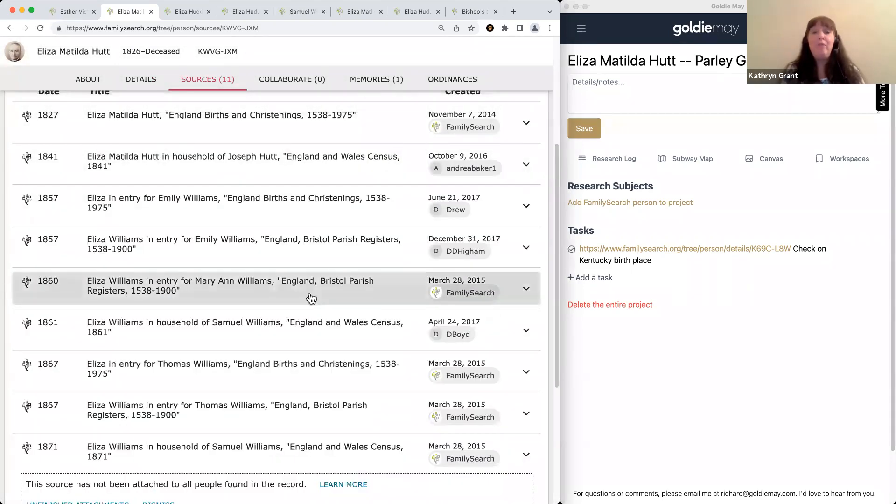
Detach both 1857 sources, the births and christenings entry and the Bristol parish entry, with the copied reason.
left_click(206, 203)
scroll(205, 197, "down", 6)
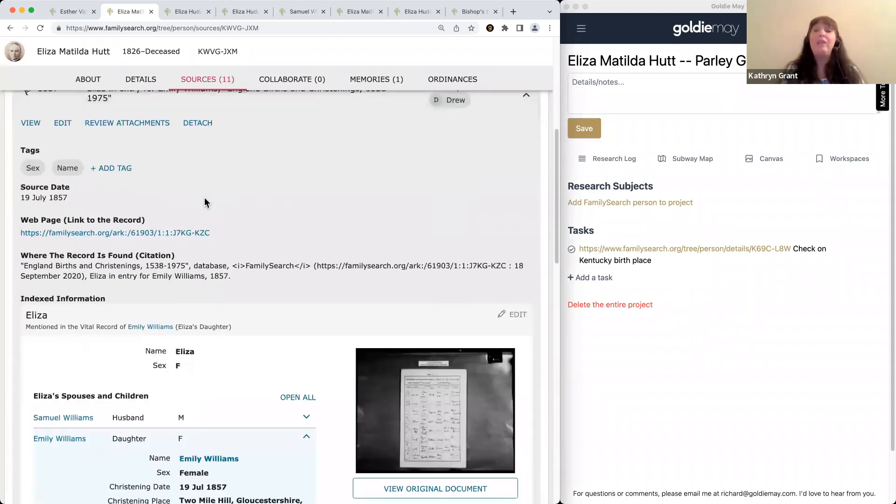
scroll(205, 197, "up", 5)
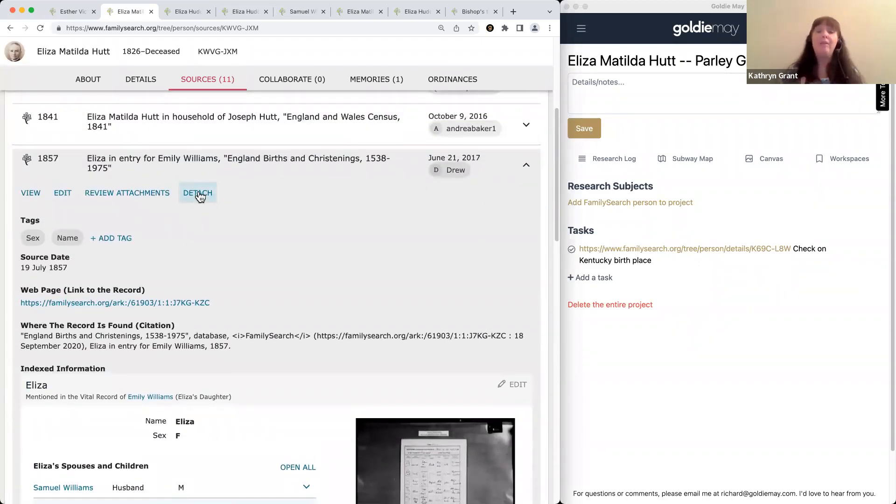
left_click(198, 193)
key("super+v")
left_click(389, 414)
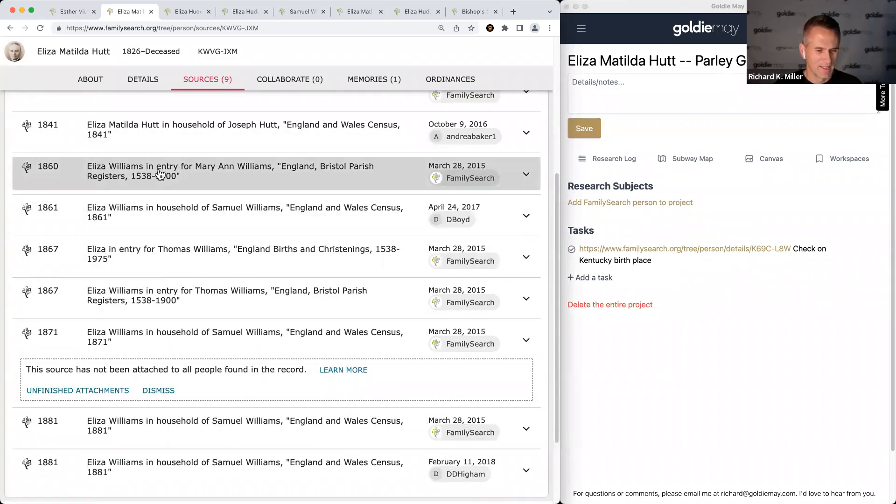
Detach the 1860 "England, Bristol Parish Registers, 1538-1900" source with the copied reason.
left_click(180, 166)
scroll(213, 311, "down", 3)
scroll(217, 329, "up", 5)
left_click(199, 156)
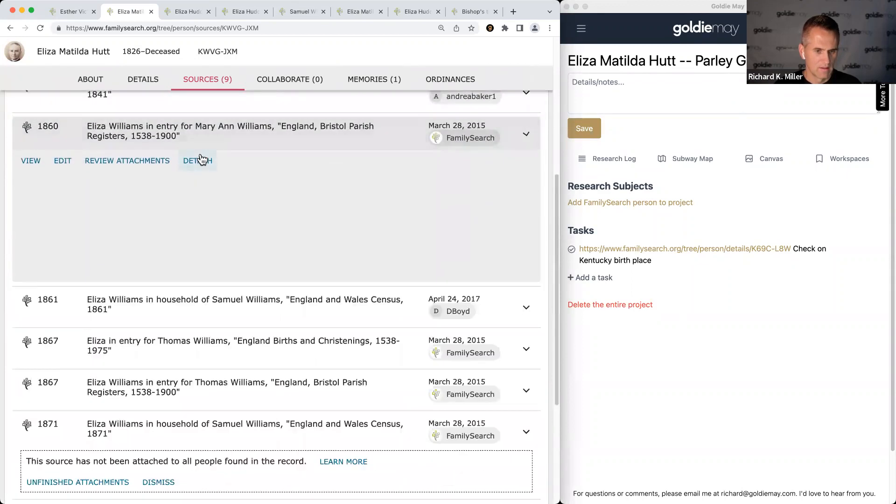
key("super+v")
left_click(387, 414)
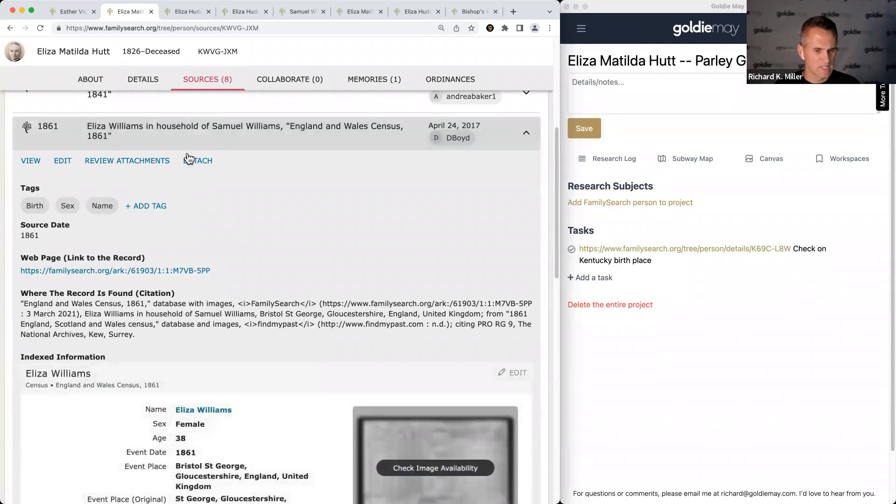
Review the indexed information of the 1861 census source and start detaching it with the copied reason.
scroll(187, 156, "down", 3)
scroll(190, 160, "down", 6)
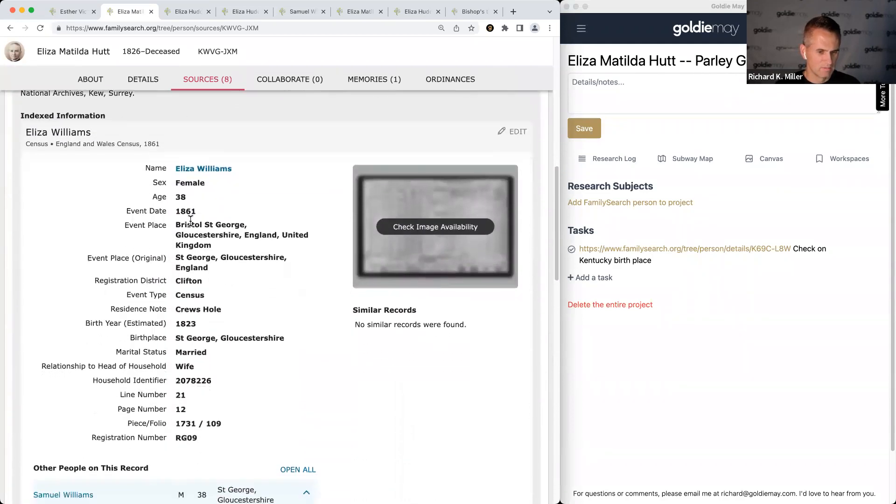
scroll(191, 220, "up", 7)
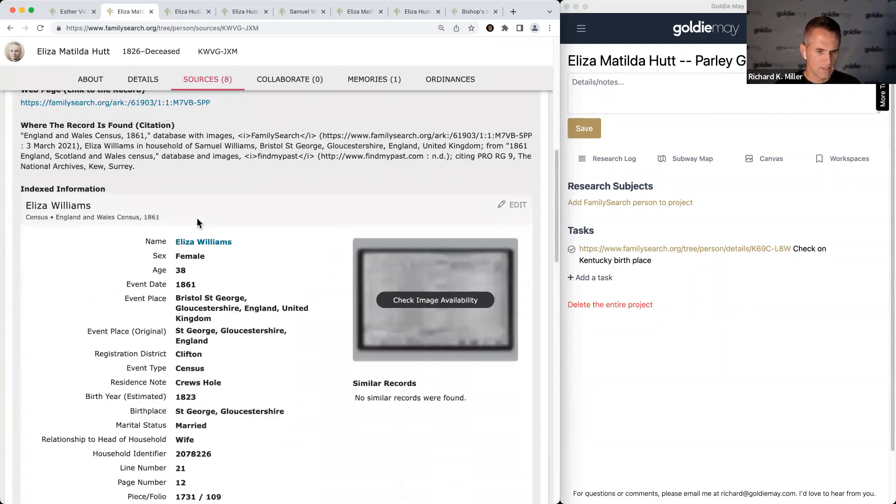
left_click(200, 135)
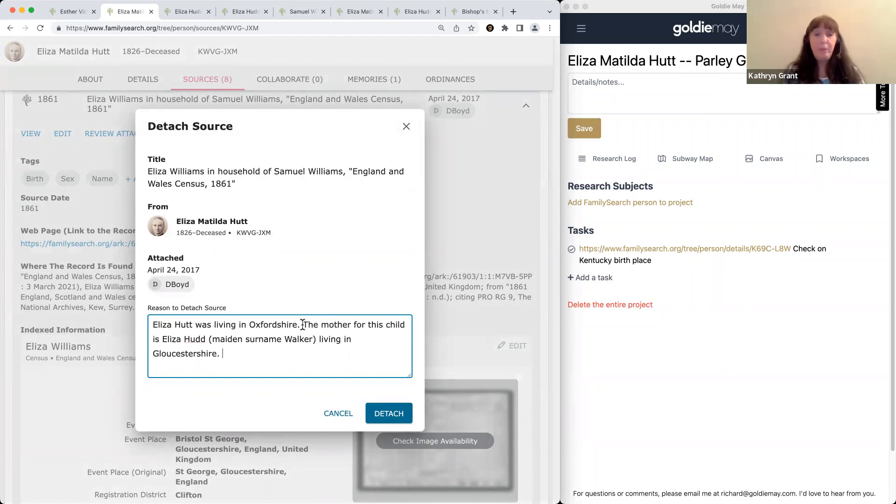
Change the reason's wording to "The mother in this family is" and detach the 1861 census source.
left_click_drag(305, 323, 161, 340)
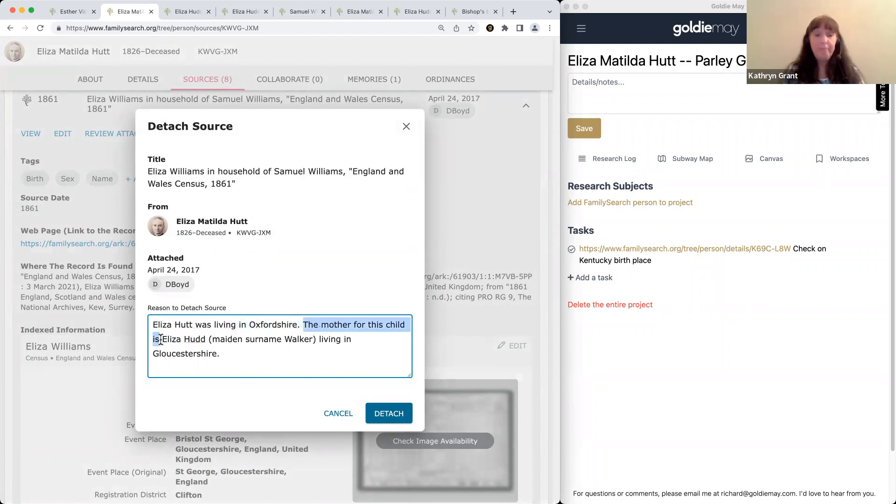
type("The motehr")
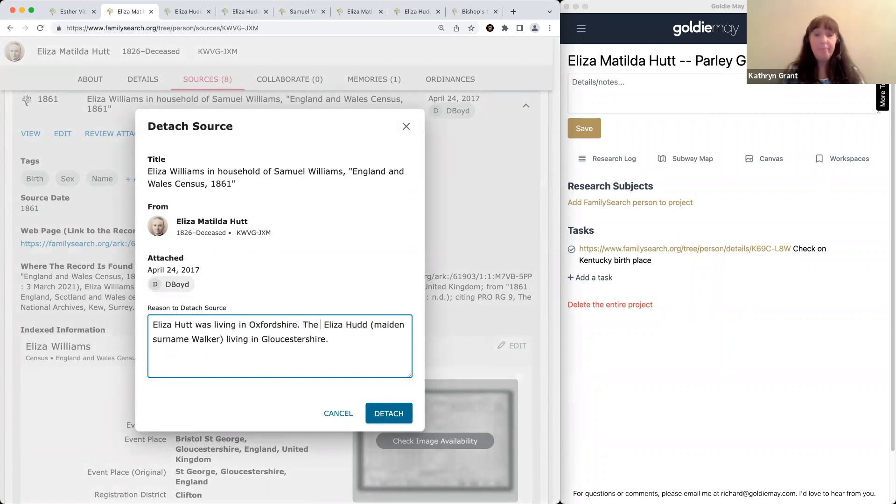
type(" i")
key("BackSpace")
key("BackSpace")
key("BackSpace")
key("BackSpace")
key("BackSpace")
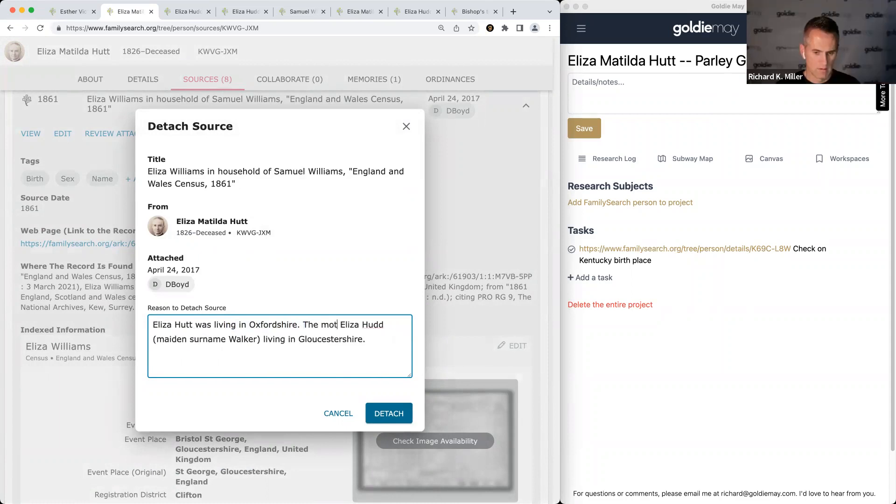
type("her in this family is")
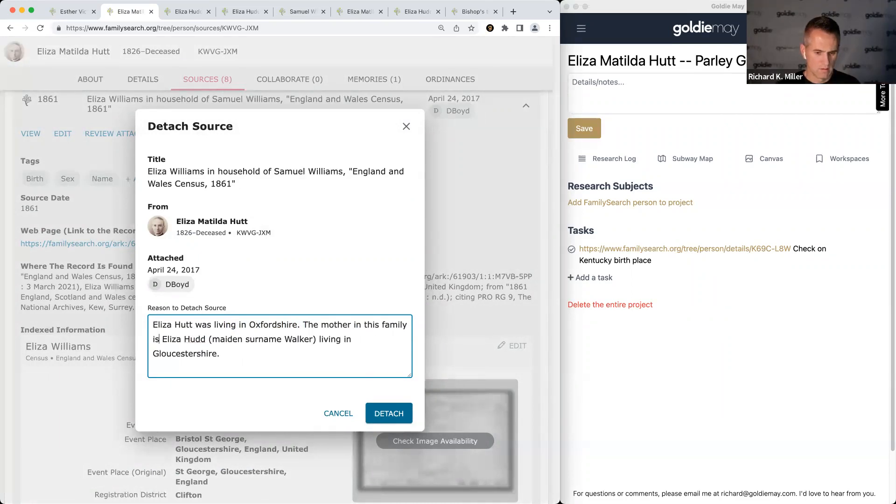
left_click(389, 414)
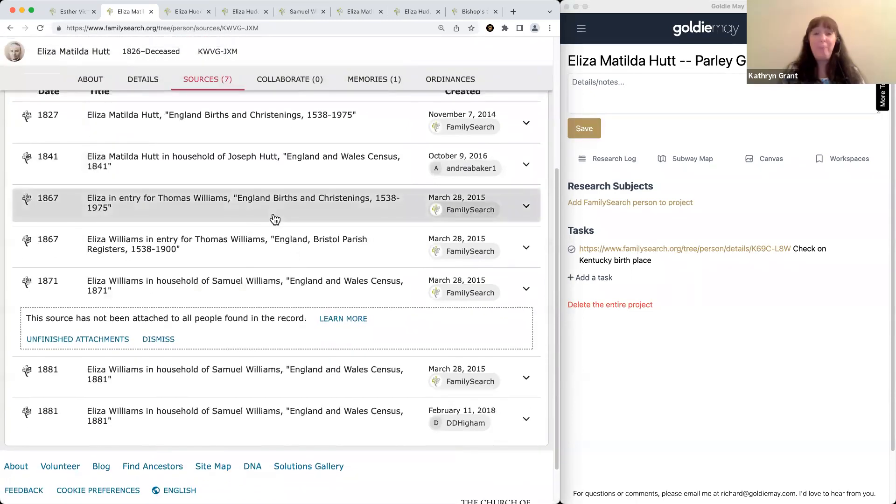
Detach the remaining 1867, 1871 and 1881 sources, giving the reason that the mother is a different woman living in Gloucestershire.
left_click(171, 205)
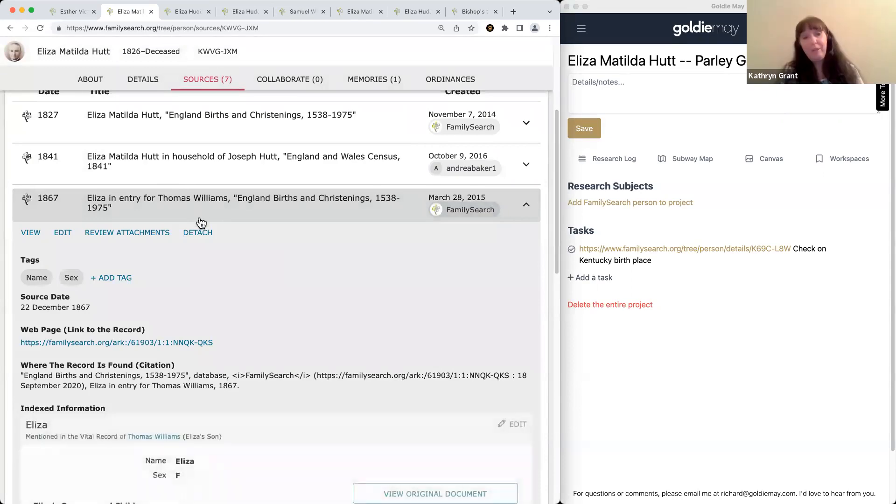
scroll(200, 220, "down", 4)
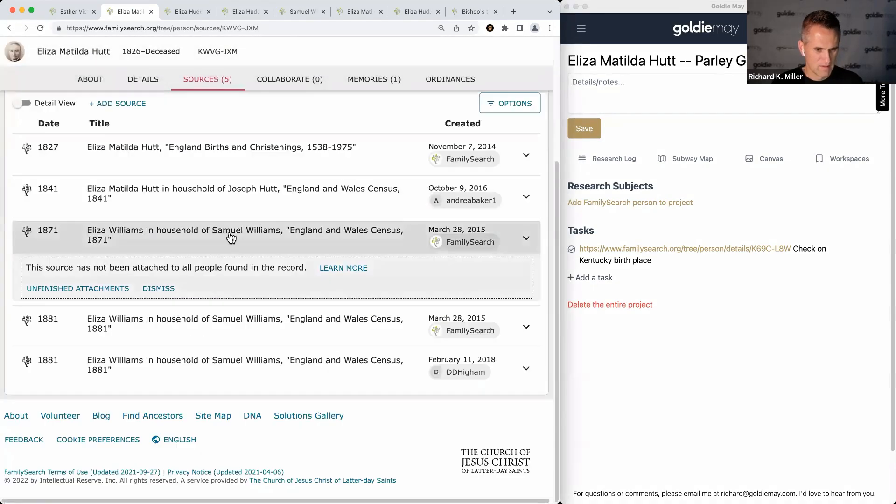
scroll(224, 237, "down", 5)
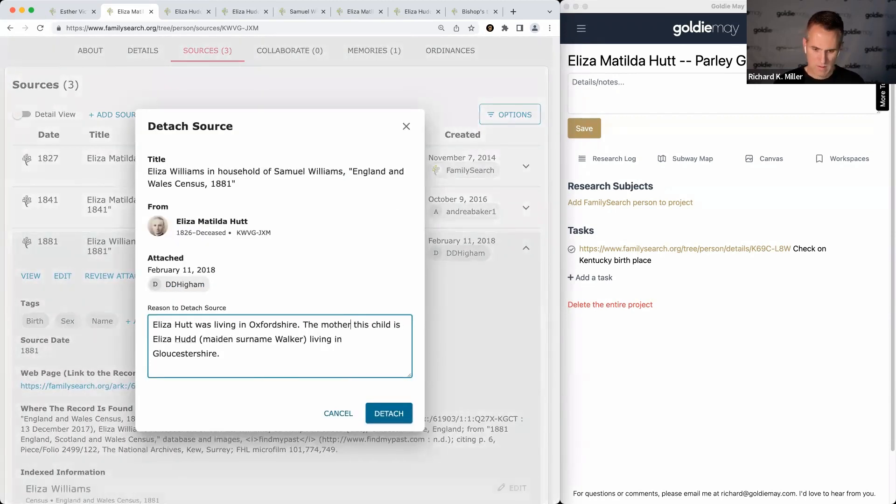
left_click(389, 414)
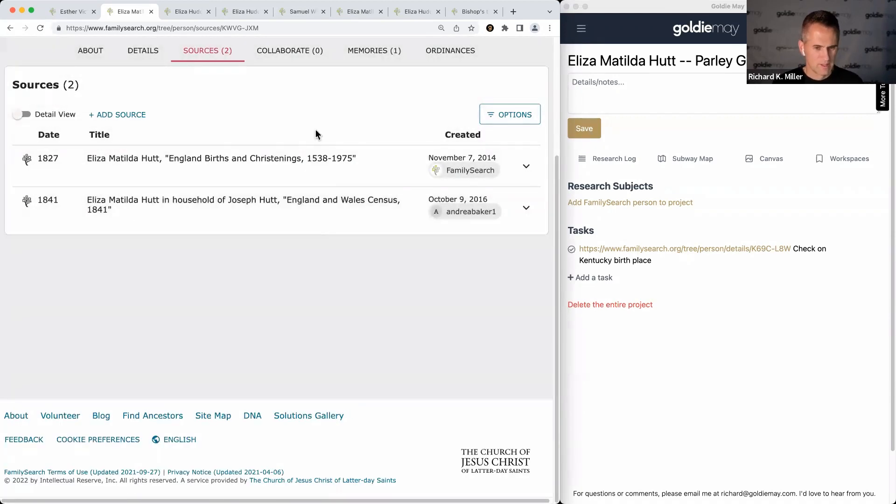
Open the profile's details, change the deletion reason's wording to "There was a separate", and delete the first Gloucestershire residence.
left_click(155, 54)
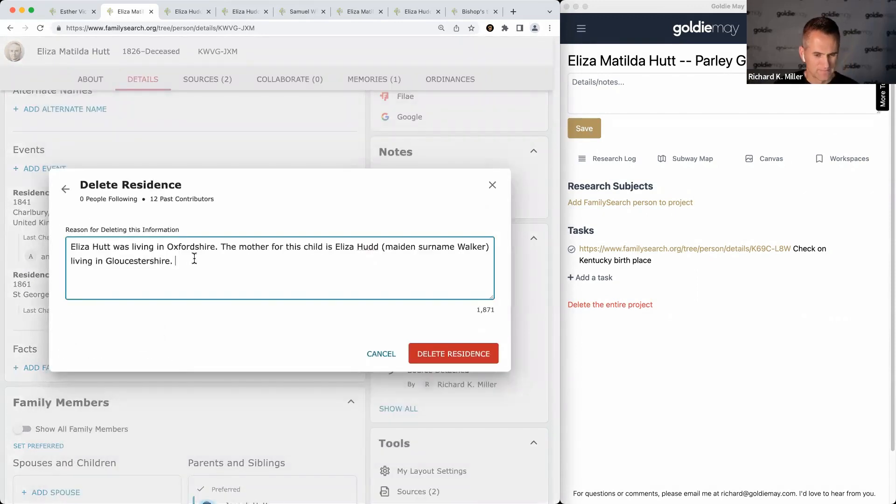
left_click_drag(221, 246, 332, 243)
type("There was a")
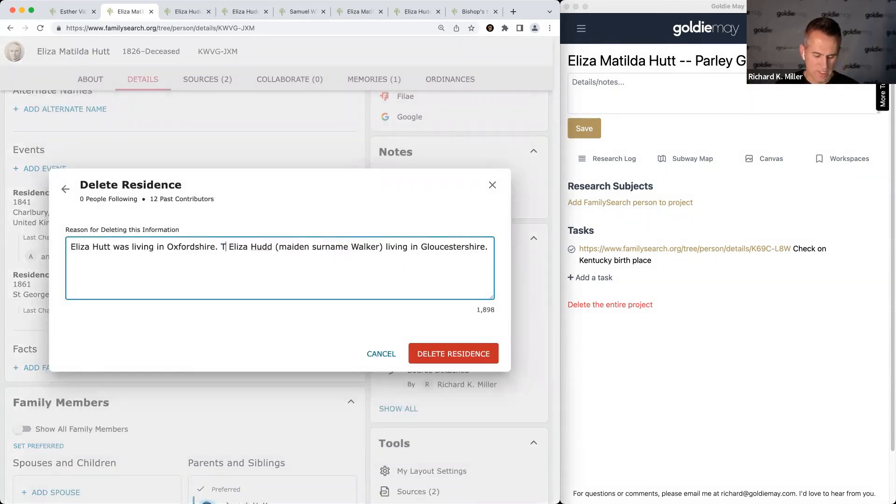
type(" separate")
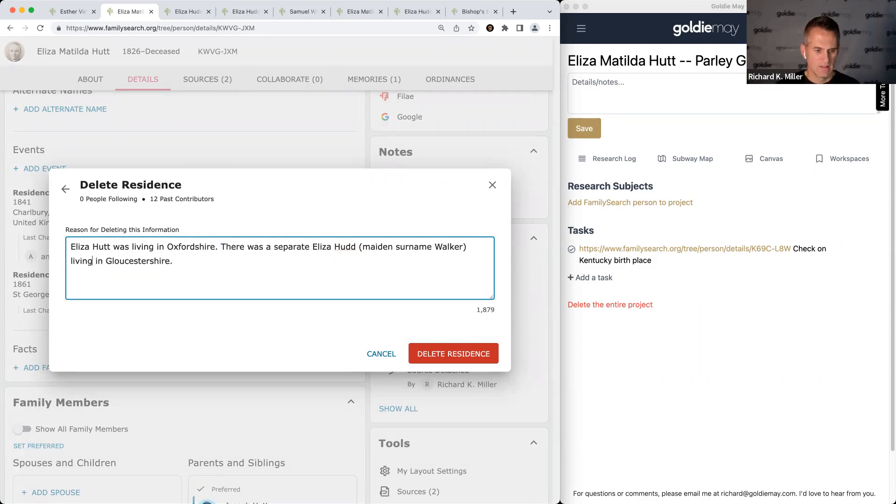
key("super+a")
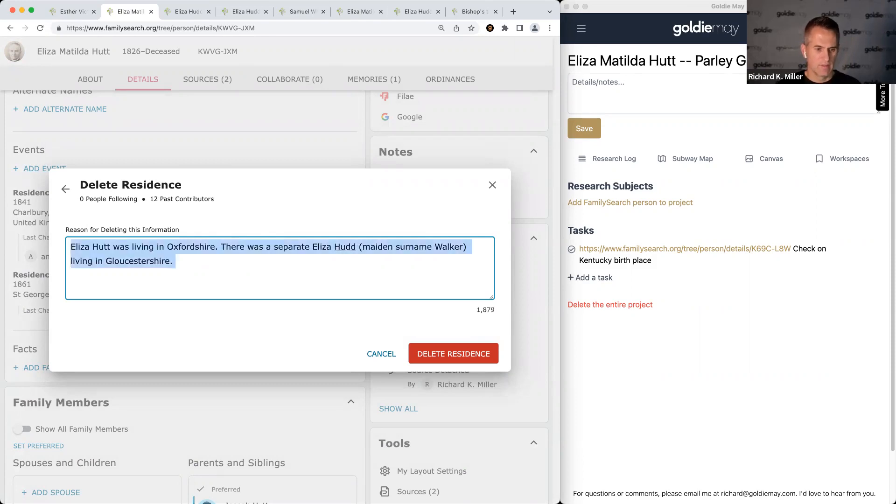
left_click(446, 354)
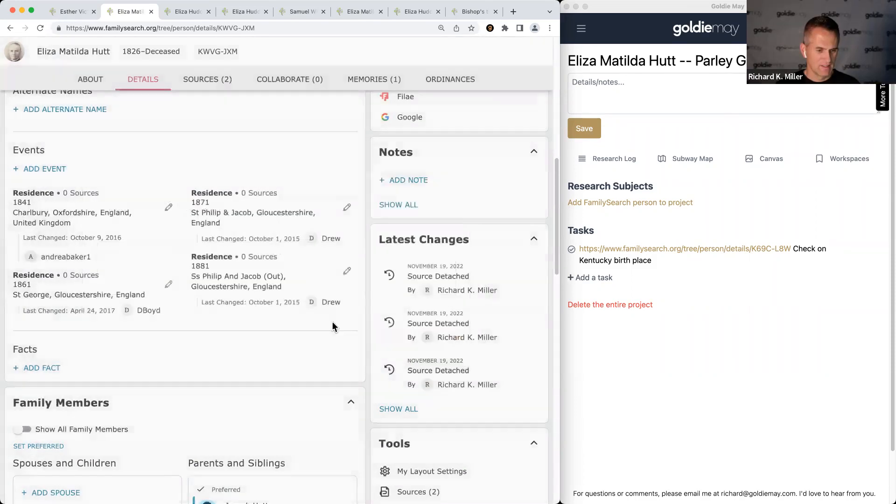
Delete the other Gloucestershire residences with the same copied reason, keeping the 1841 Charlbury residence.
left_click(168, 289)
scroll(162, 365, "down", 3)
left_click(98, 398)
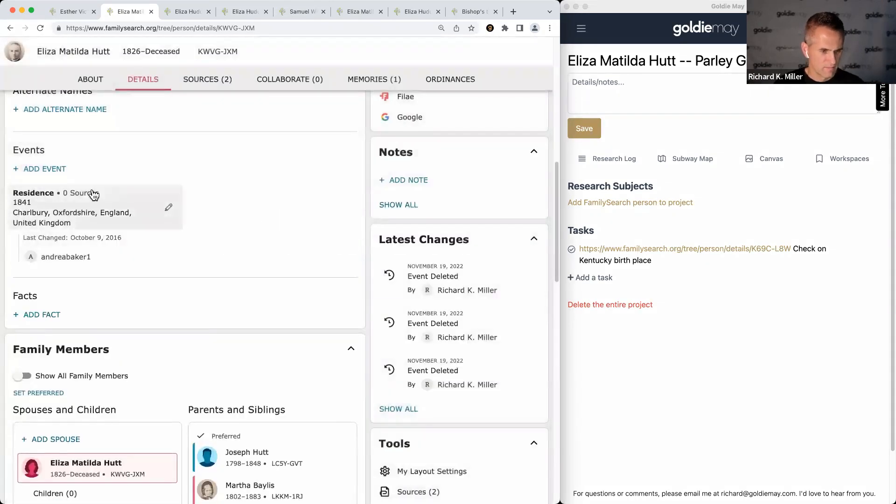
Open the second listed father's profile in a separate tab and examine the details of his 1846 marriage sources.
scroll(396, 259, "down", 10)
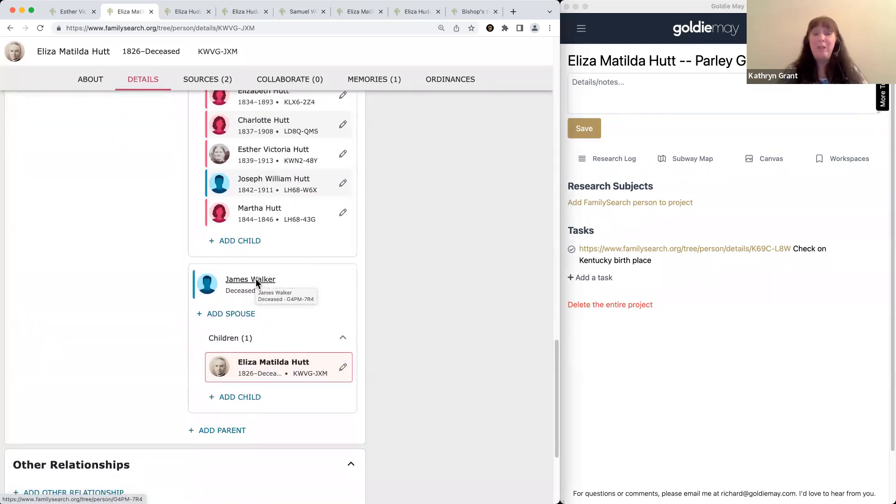
right_click(255, 279)
left_click(268, 282)
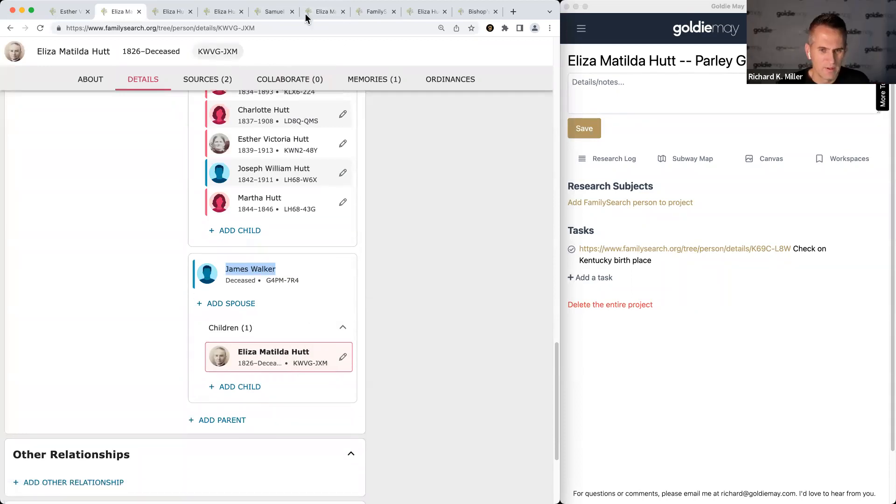
left_click(381, 14)
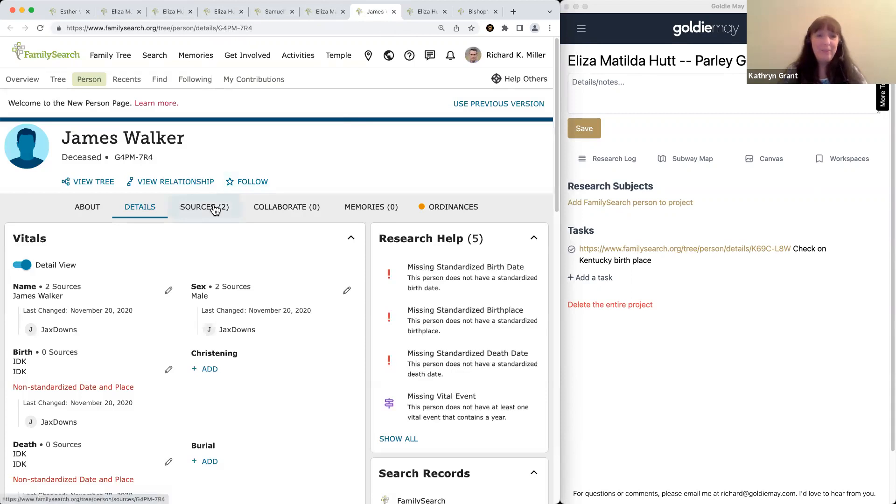
left_click(214, 209)
scroll(214, 209, "down", 3)
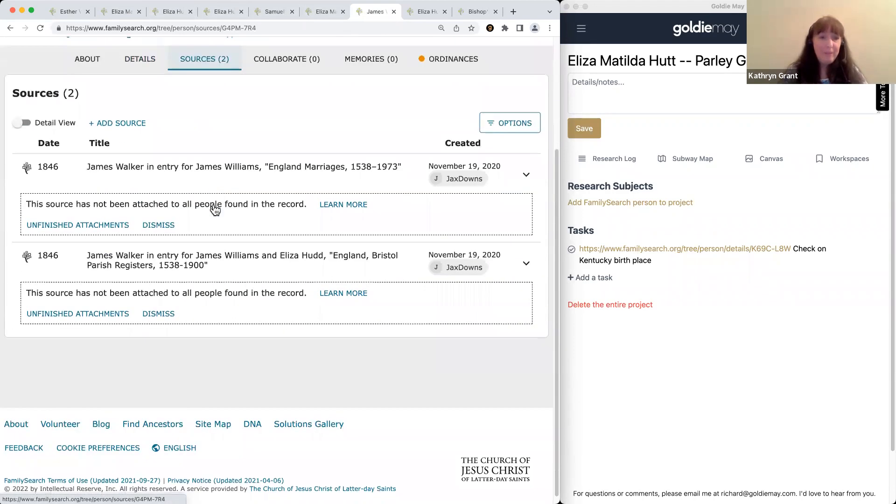
left_click(214, 260)
left_click(200, 180)
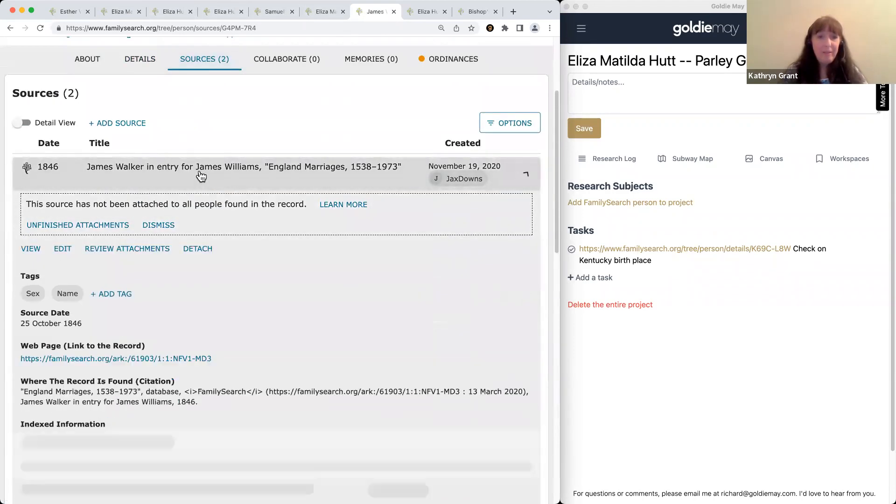
scroll(200, 173, "down", 3)
scroll(193, 194, "down", 5)
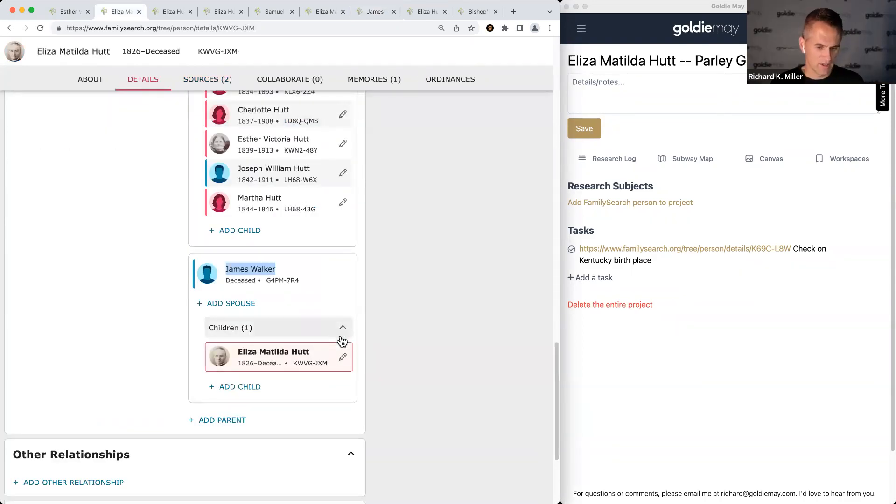
Delete the parent-child relationship with the second father, adding "who may be his daughter." to the copied reason.
left_click(343, 359)
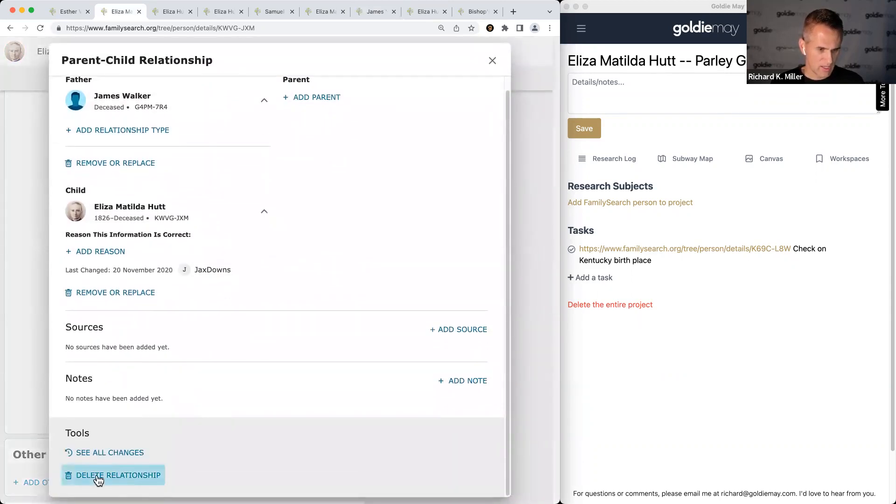
left_click(98, 476)
left_click(93, 323)
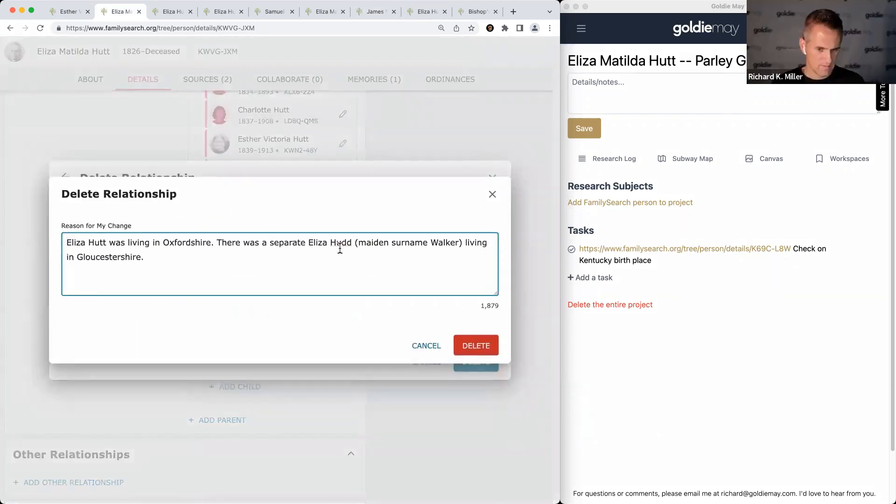
type("who may be his daughter.")
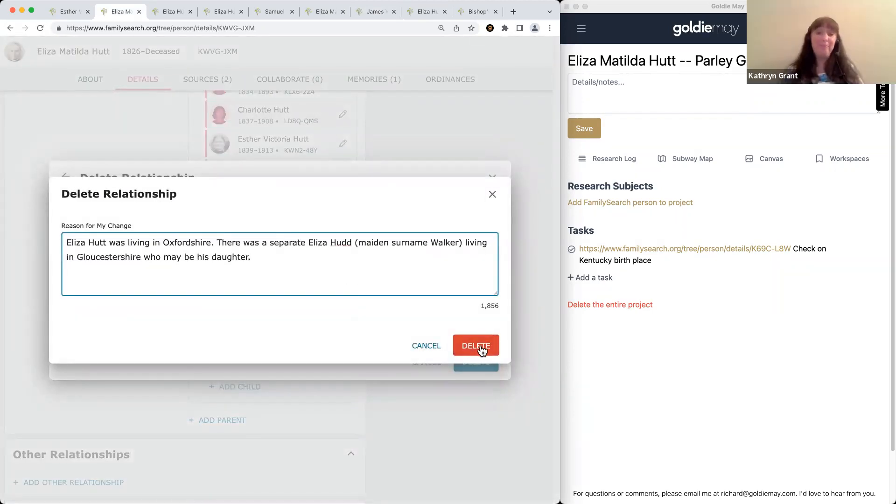
left_click(481, 348)
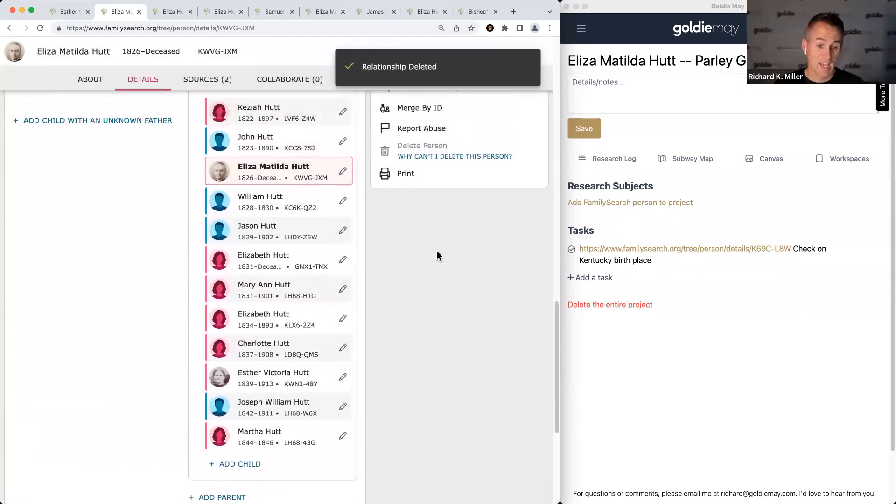
Open the merge review for the possible duplicate MGVR-RYD and compare both persons' vitals, birthplaces and family members.
scroll(436, 256, "up", 3)
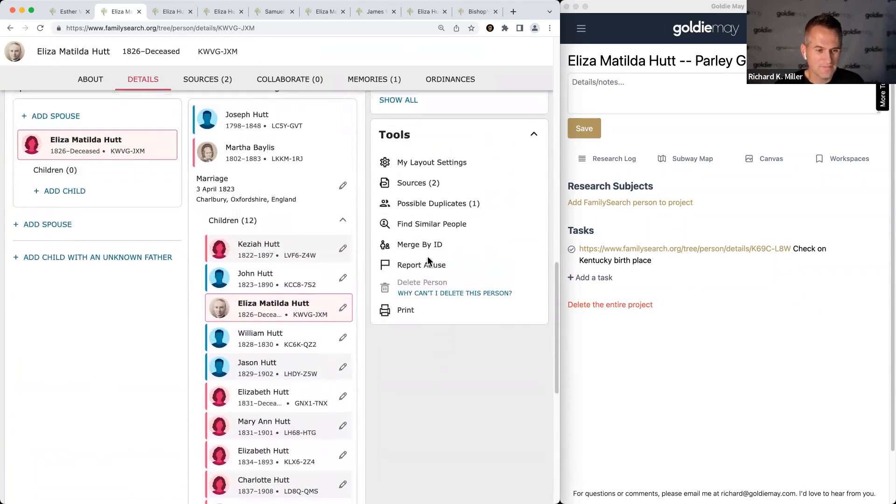
scroll(428, 261, "up", 6)
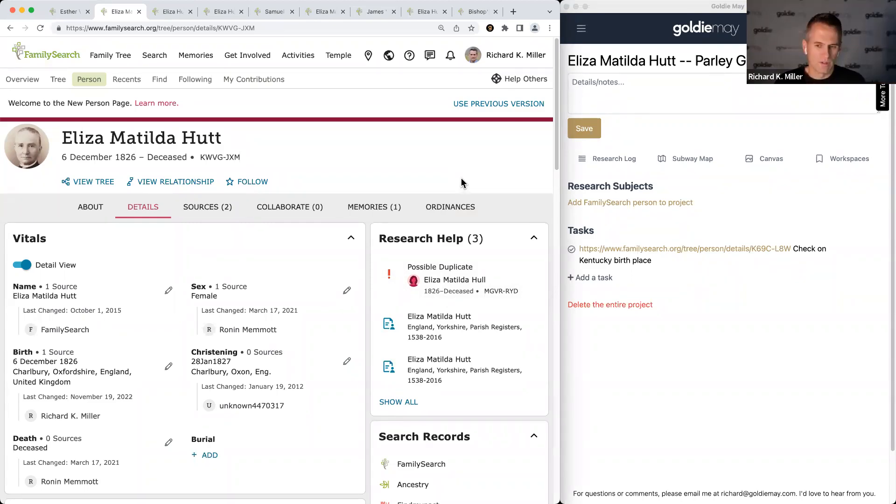
left_click(446, 282)
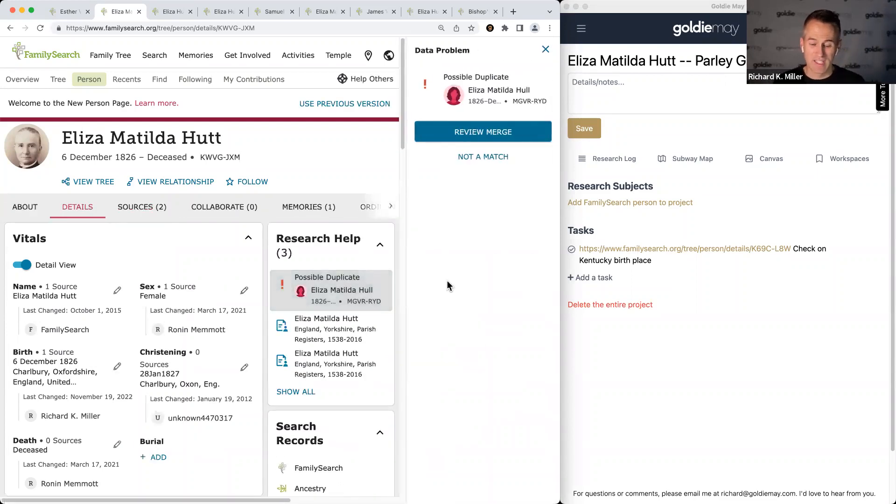
left_click(492, 136)
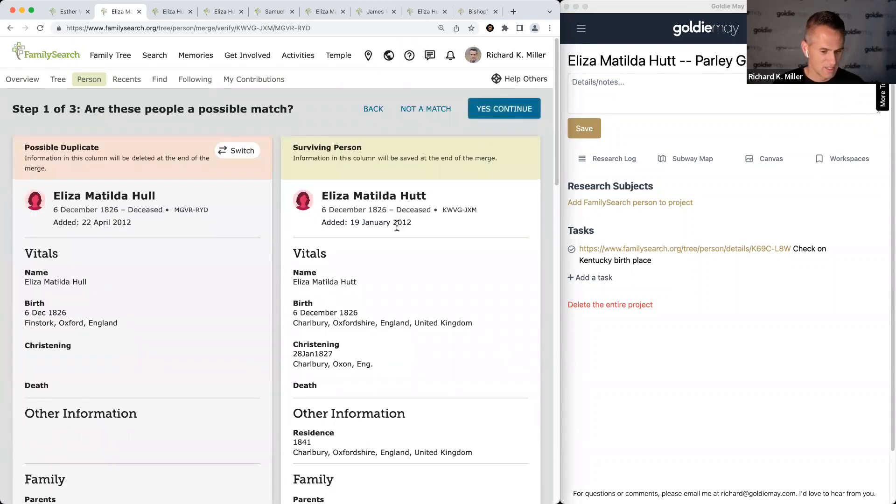
scroll(357, 247, "down", 1)
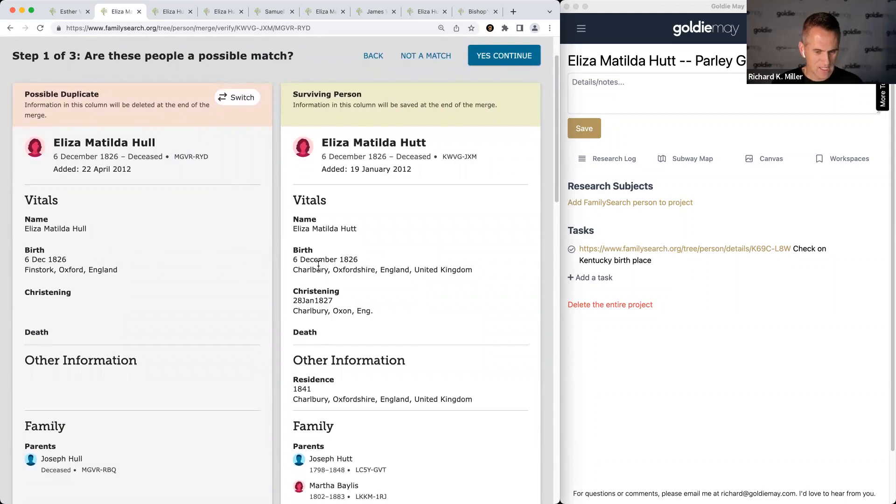
left_click_drag(29, 271, 87, 271)
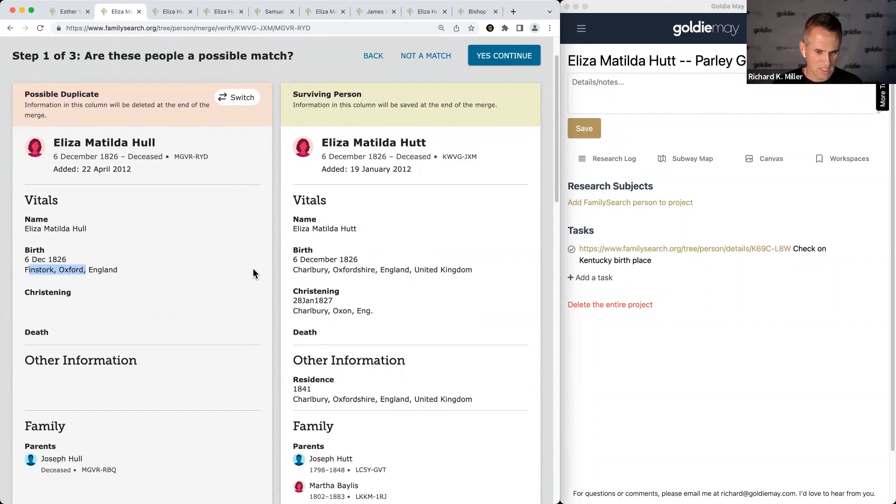
scroll(310, 270, "down", 5)
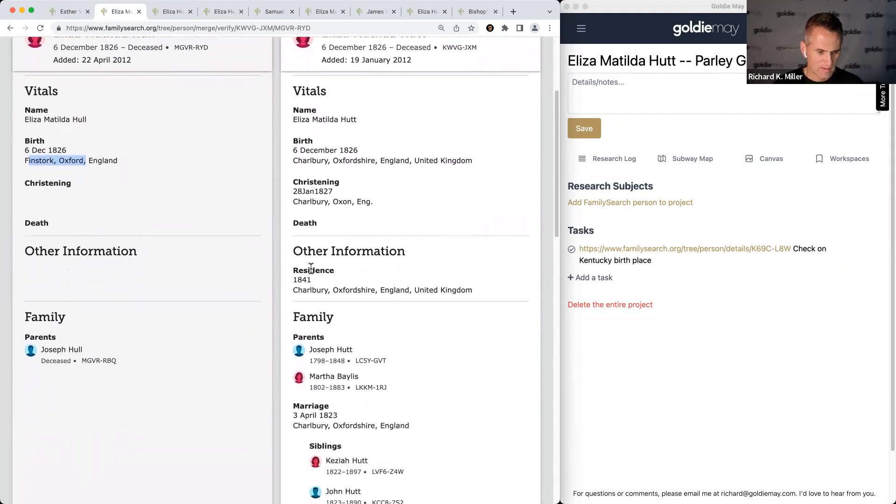
scroll(316, 266, "up", 2)
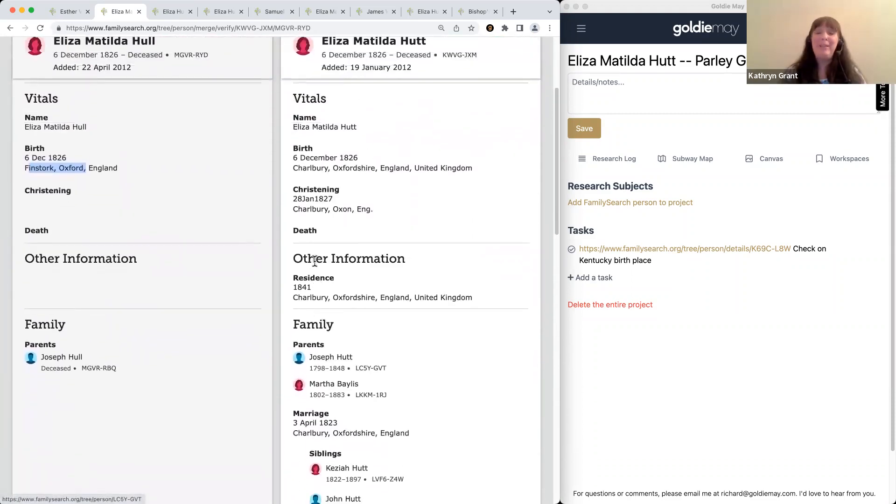
scroll(316, 266, "down", 15)
scroll(315, 266, "up", 15)
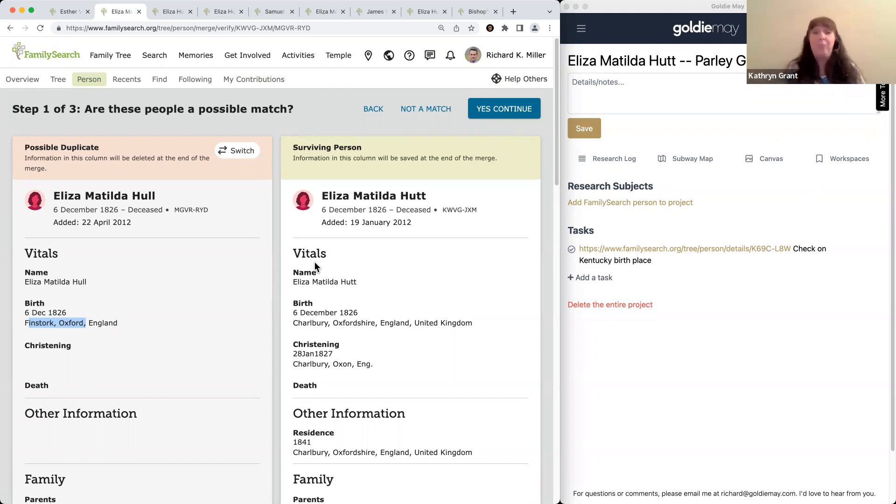
scroll(324, 267, "down", 2)
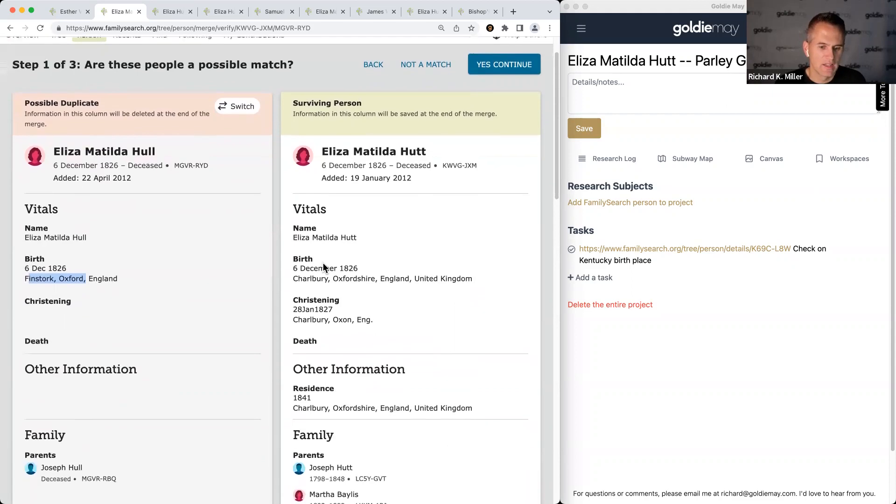
Bring up the KWVG-JXM profile's details in another tab and search FamilySearch's historical records for this person.
left_click(160, 12)
left_click(220, 12)
key("super+shift+t")
left_click(159, 13)
key("super+shift+t")
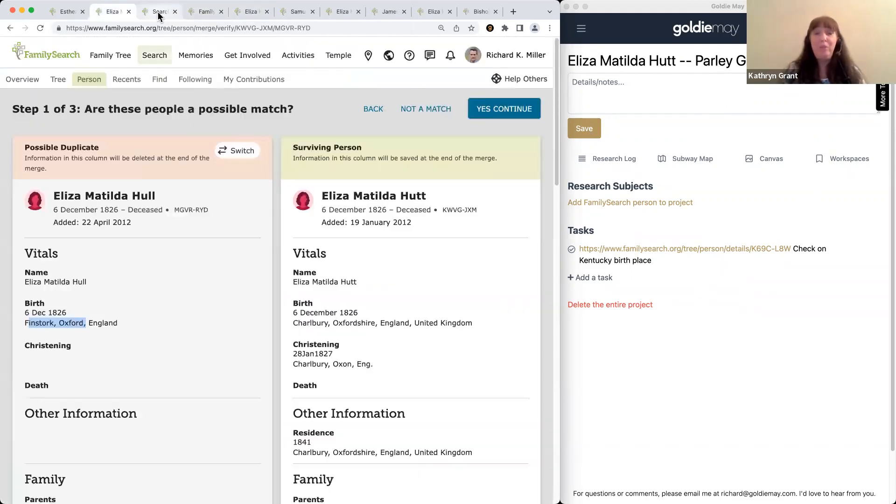
key("ctrl+Tab")
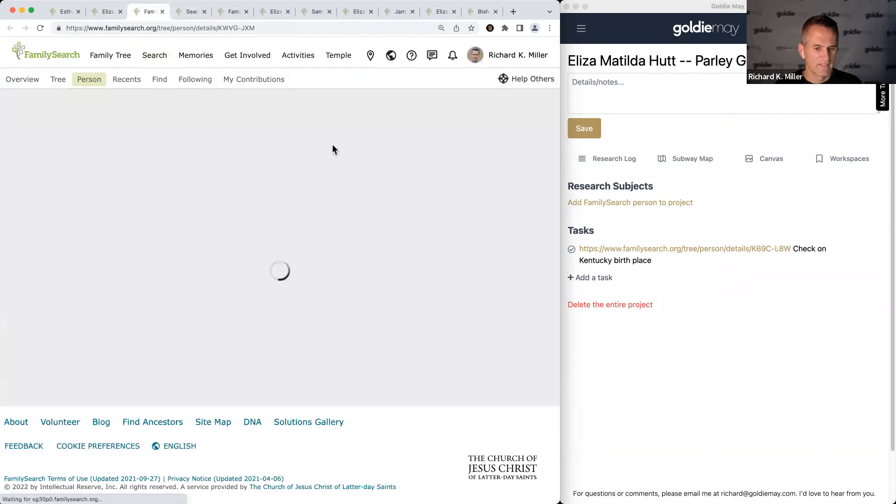
scroll(351, 317, "down", 5)
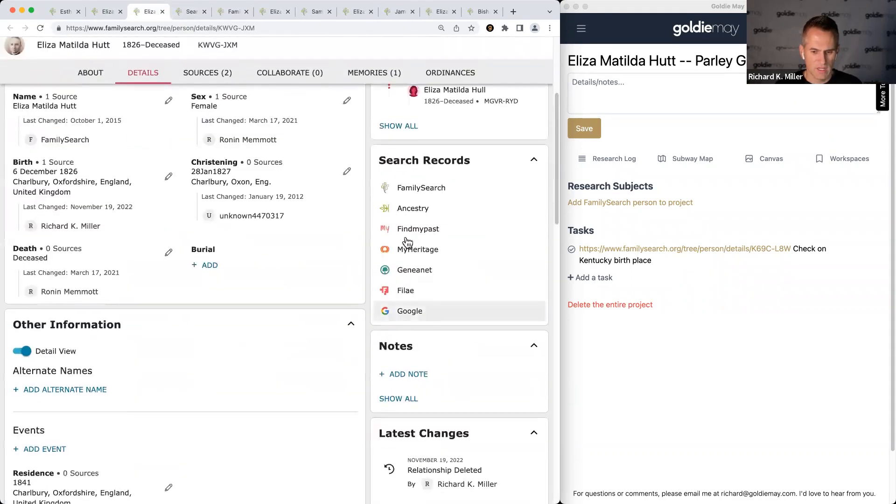
left_click(415, 193)
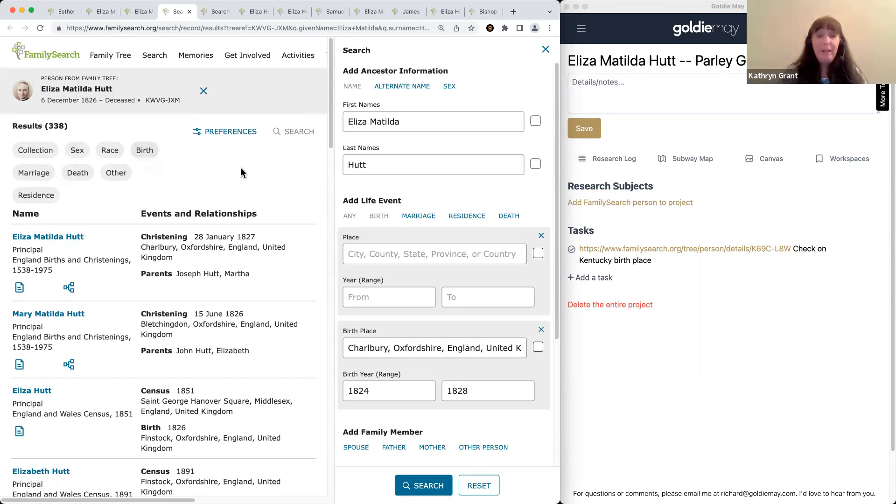
Open the 28 January 1827 Charlbury christening record from the search results in a separate tab and bring up its film for browsing.
left_click(69, 289)
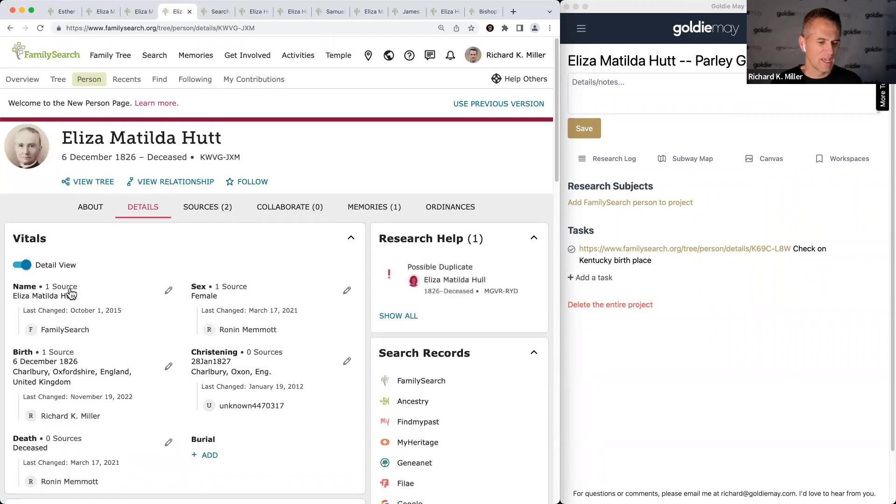
key("super+bracketleft")
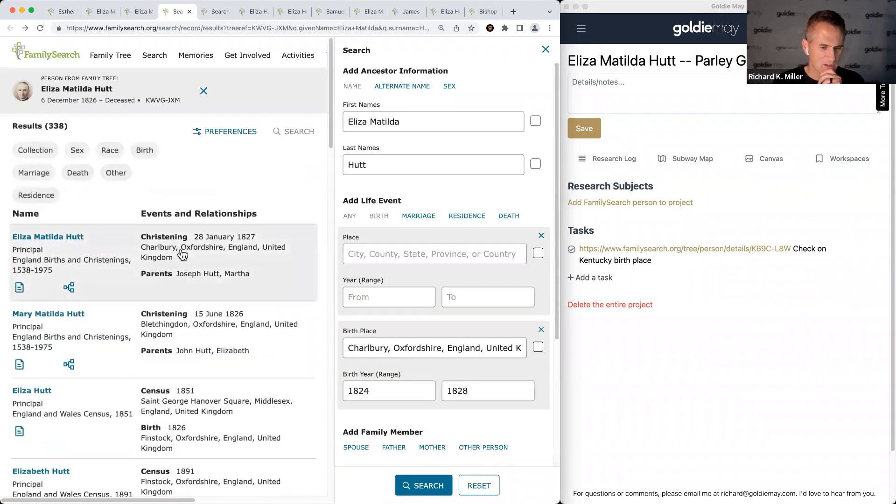
scroll(177, 273, "down", 3)
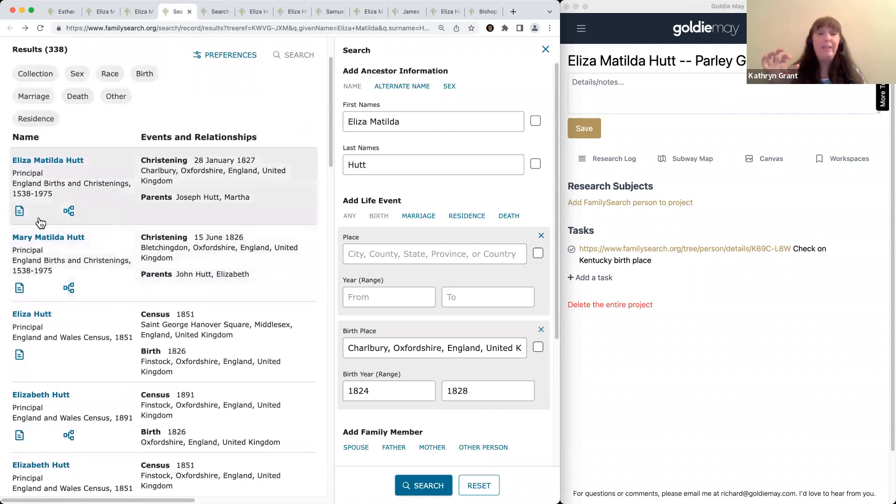
left_click(19, 212, "super")
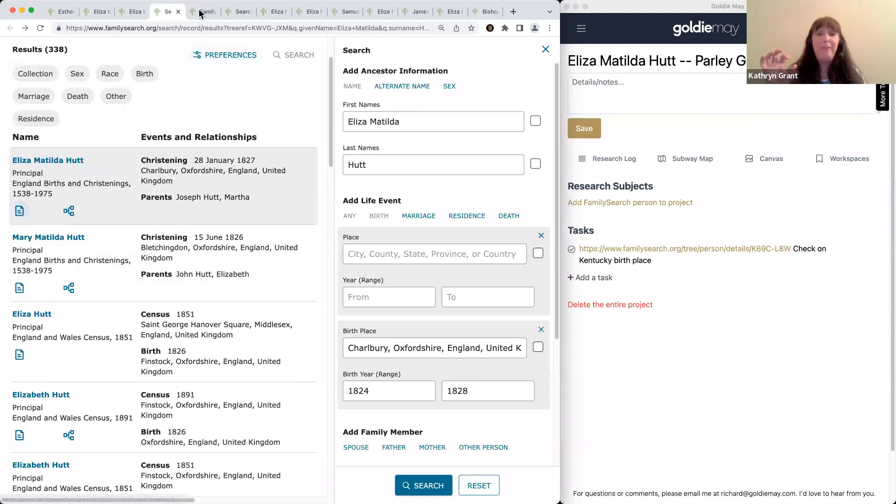
left_click(196, 11)
left_click(395, 268)
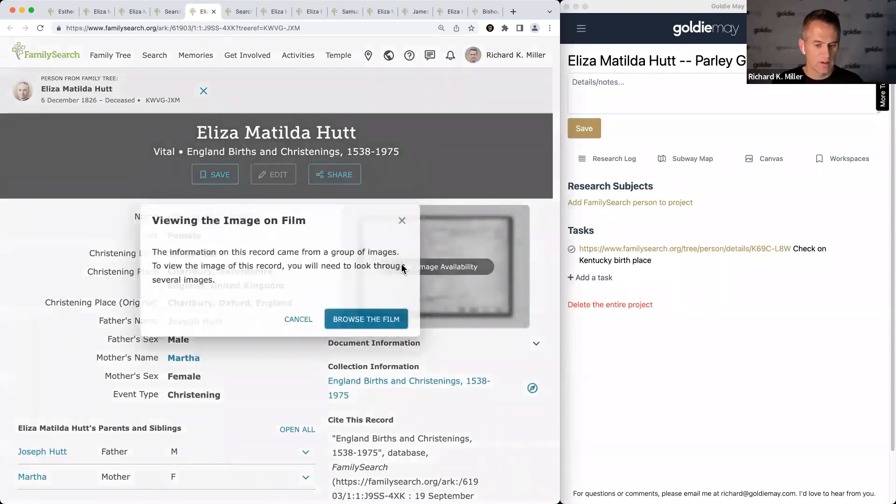
left_click(350, 317)
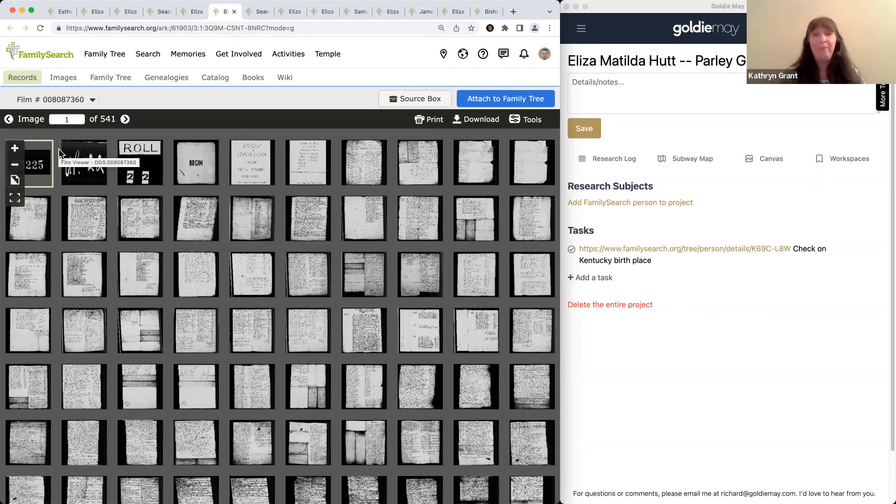
key("super+w")
key("super+w")
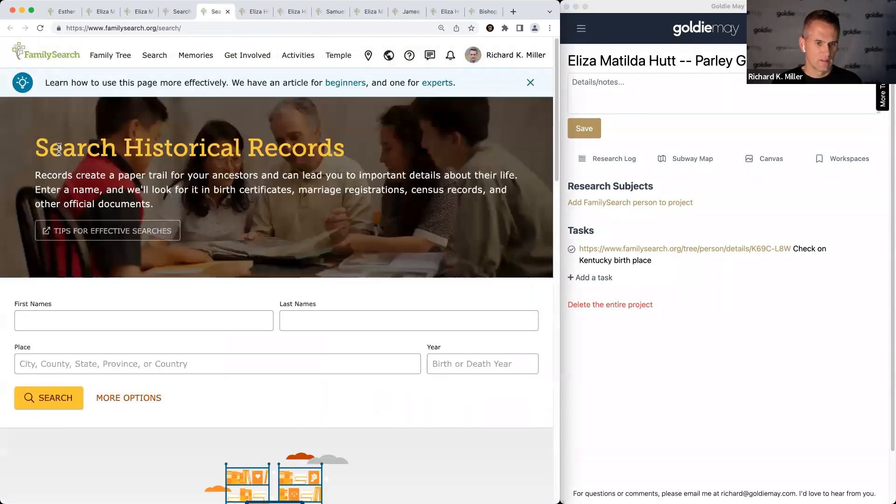
key("super+w")
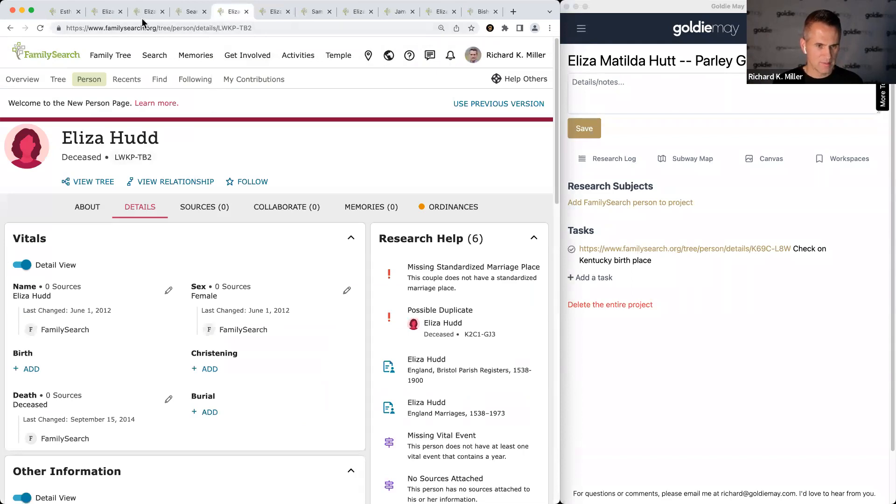
left_click(107, 13)
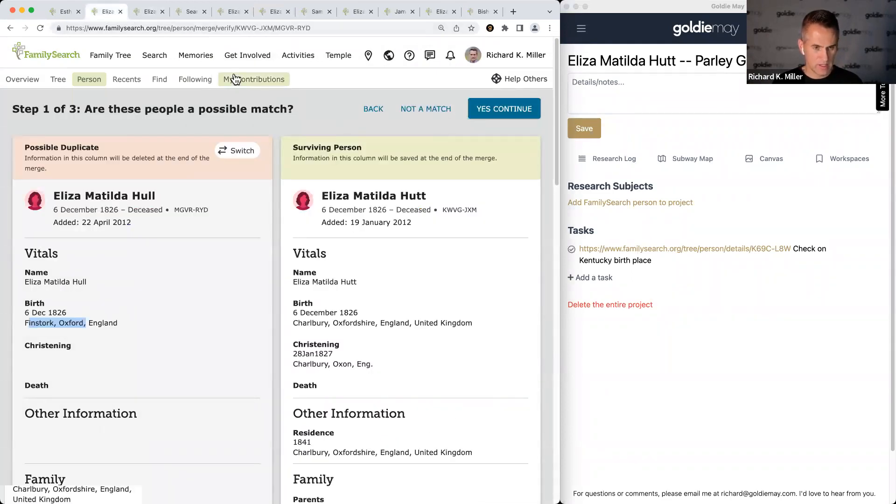
key("ctrl+Tab")
left_click(408, 206)
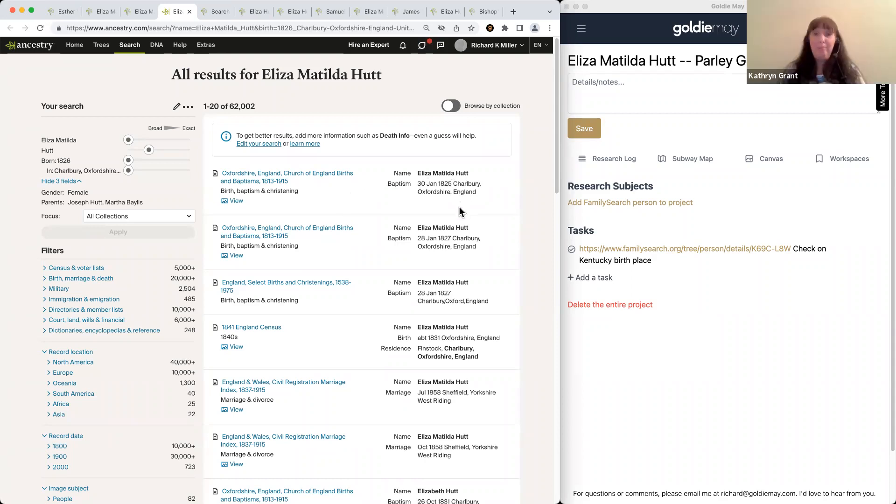
Compare the profile's birth and christening details with the Ancestry results and open the 30 Jan 1825 baptism record in a separate tab.
key("ctrl+shift+Tab")
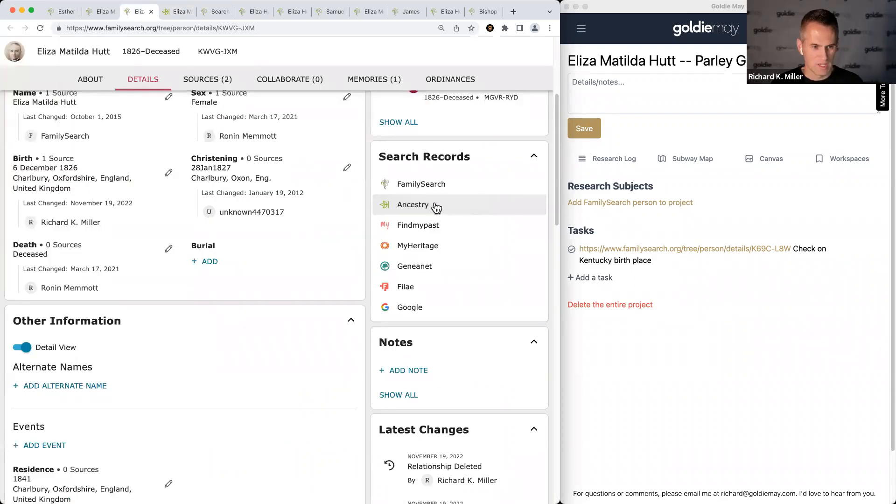
scroll(245, 201, "up", 4)
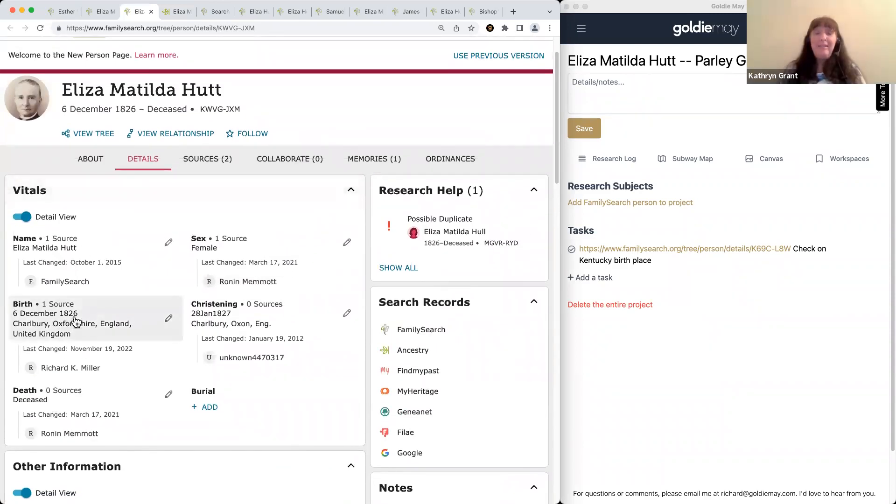
key("ctrl+Tab")
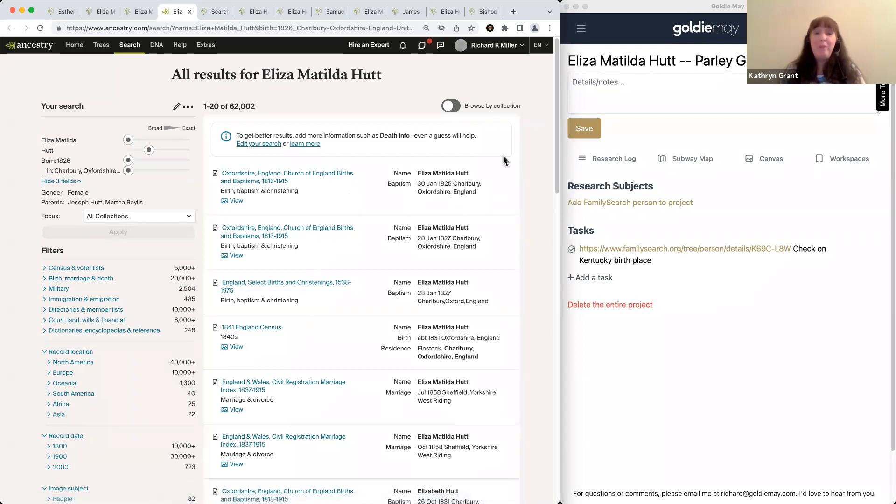
right_click(299, 176)
left_click(308, 180)
left_click(203, 12)
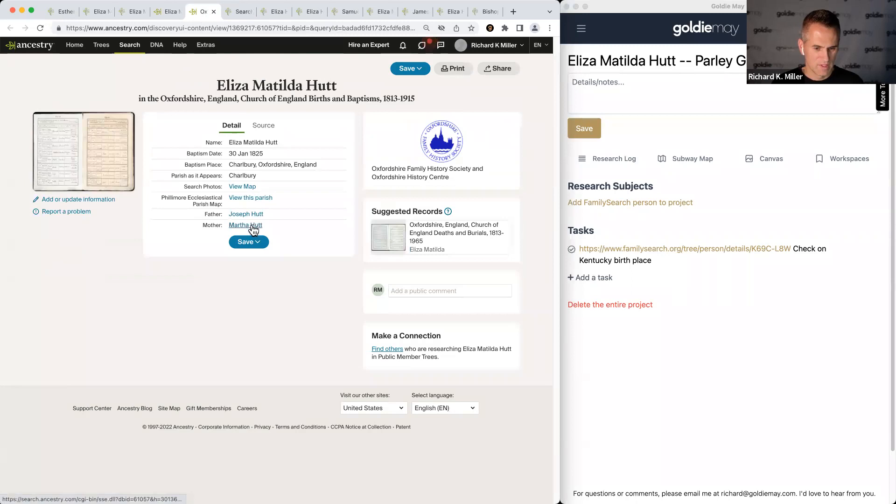
View the 1825 baptism's register image and examine the 30 January entry, No. 808, at the foot of page 101.
left_click(89, 160)
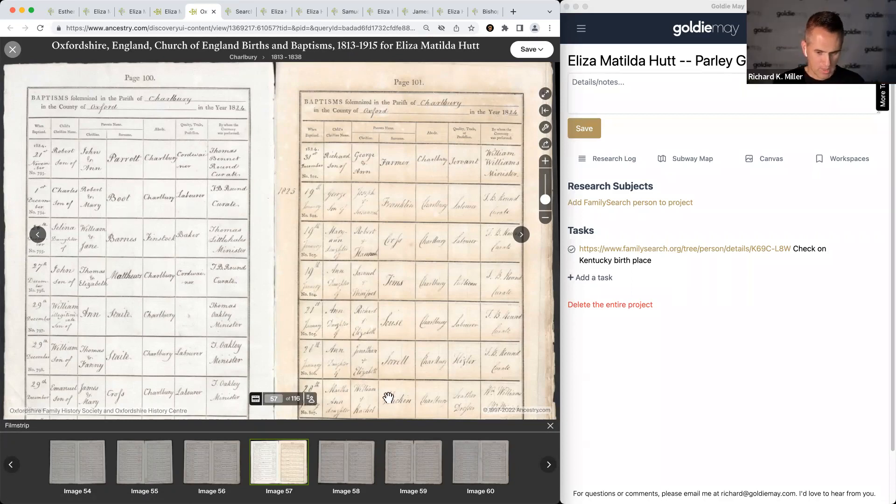
left_click(545, 161)
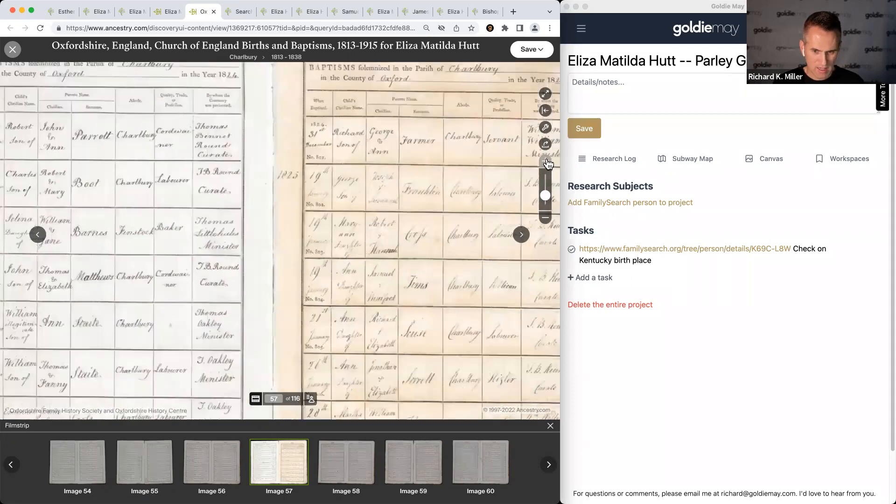
scroll(363, 198, "down", 5)
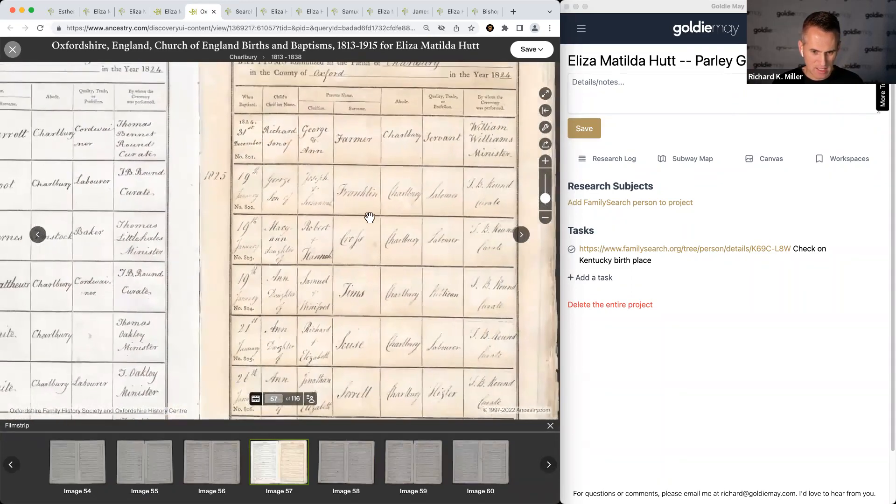
left_click_drag(358, 157, 355, 110)
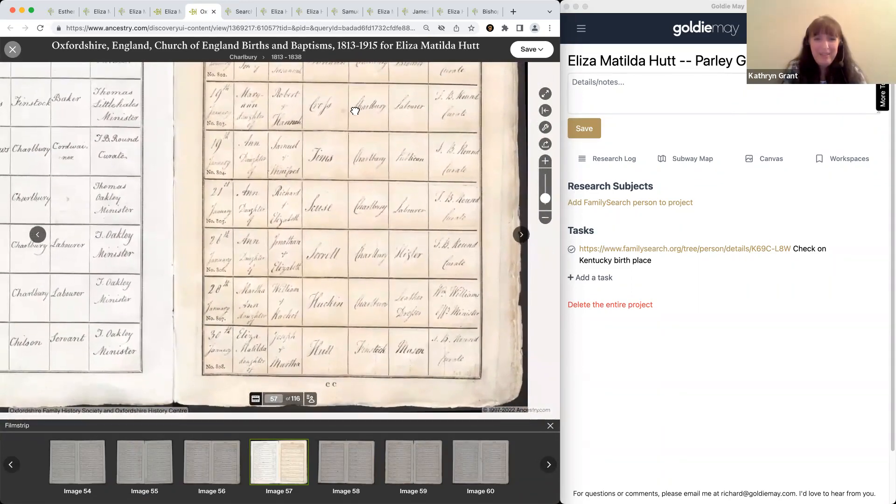
left_click_drag(322, 284, 275, 240)
scroll(276, 240, "up", 3)
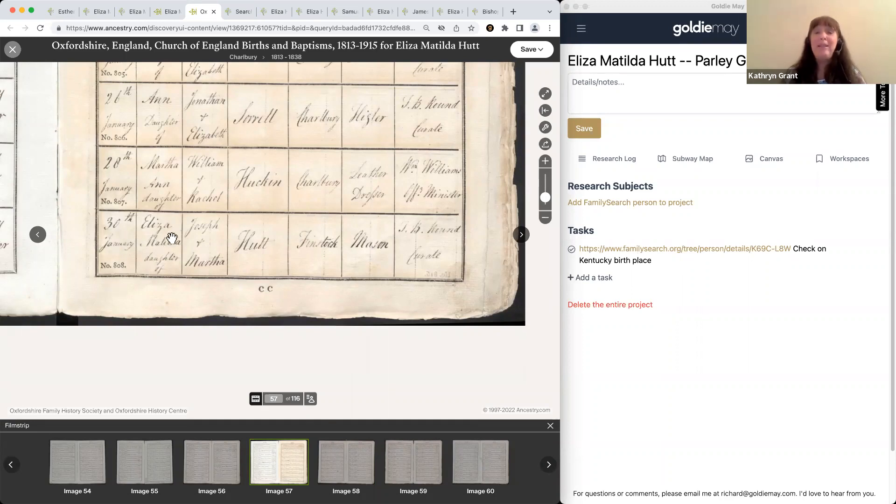
Open the 28 Jan 1827 Charlbury baptism record from the Ancestry results in a separate tab and display its register image.
key("super+2")
key("super+3")
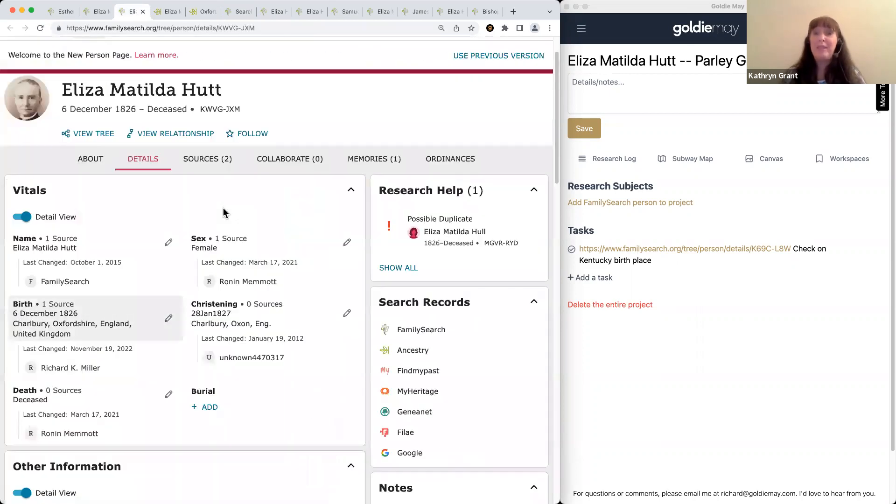
key("super+4")
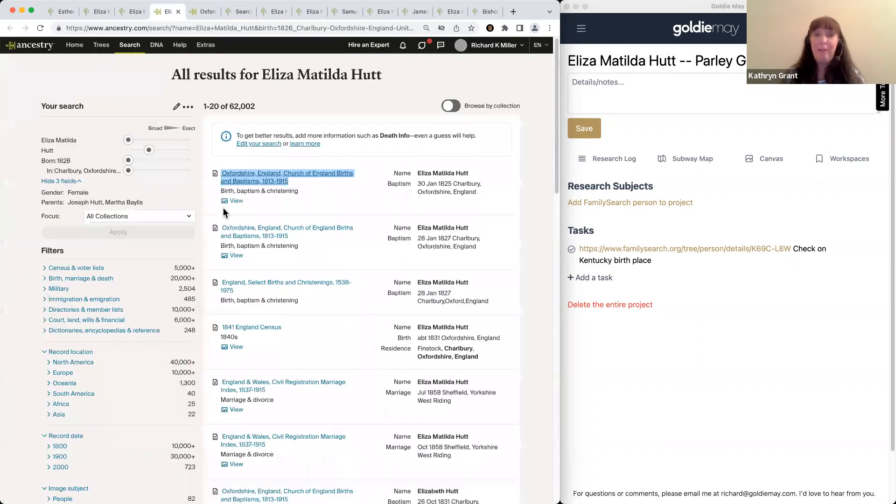
right_click(251, 232)
left_click(275, 234)
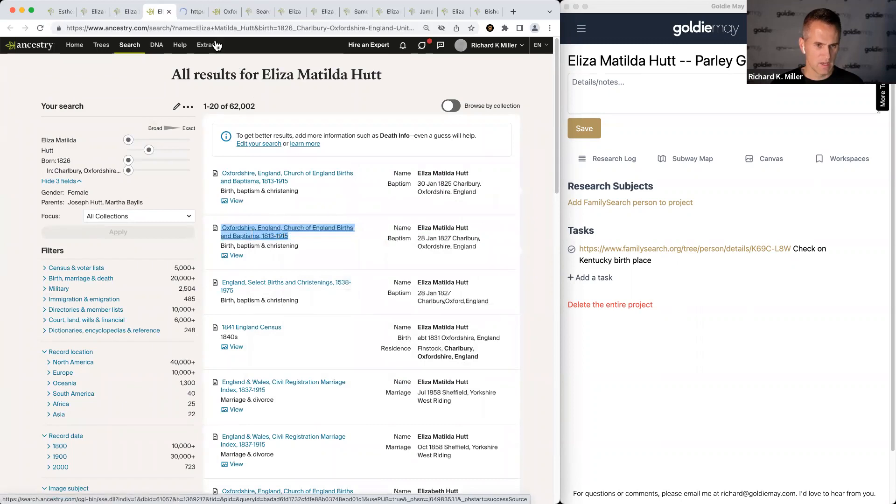
left_click(212, 15)
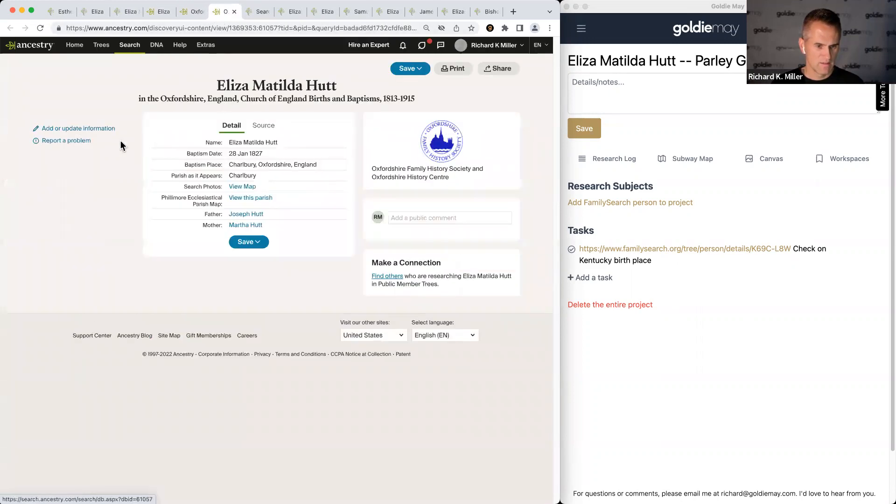
left_click(100, 173)
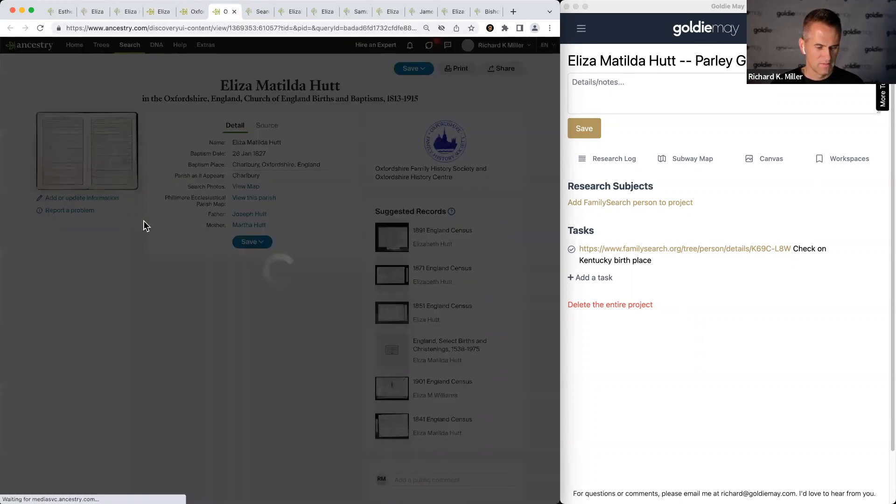
Search both pages of the 1827 Charlbury baptism register on image 66 for the child's January entry and examine it.
scroll(287, 188, "up", 3)
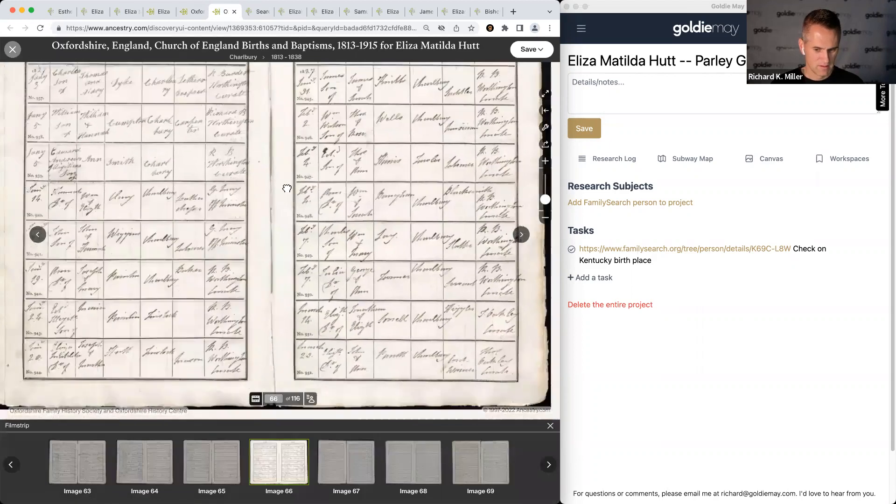
left_click_drag(286, 188, 275, 123)
left_click_drag(190, 270, 204, 368)
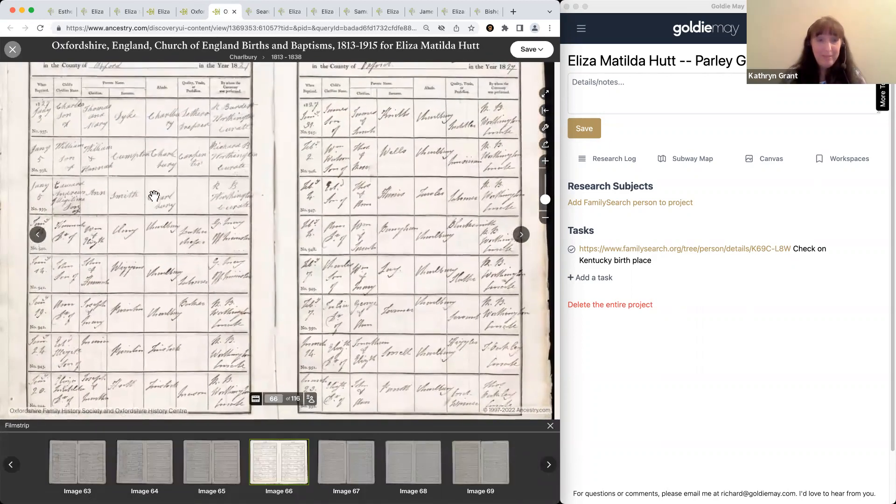
scroll(250, 200, "down", 3)
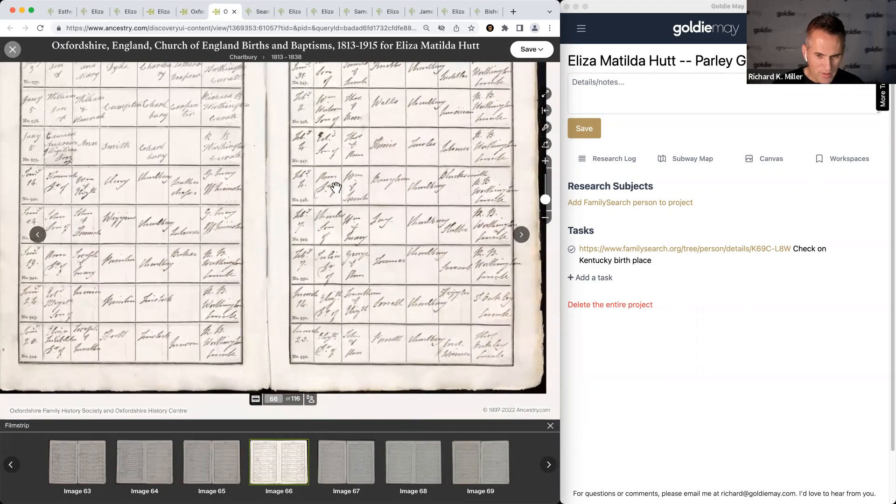
scroll(353, 169, "up", 3)
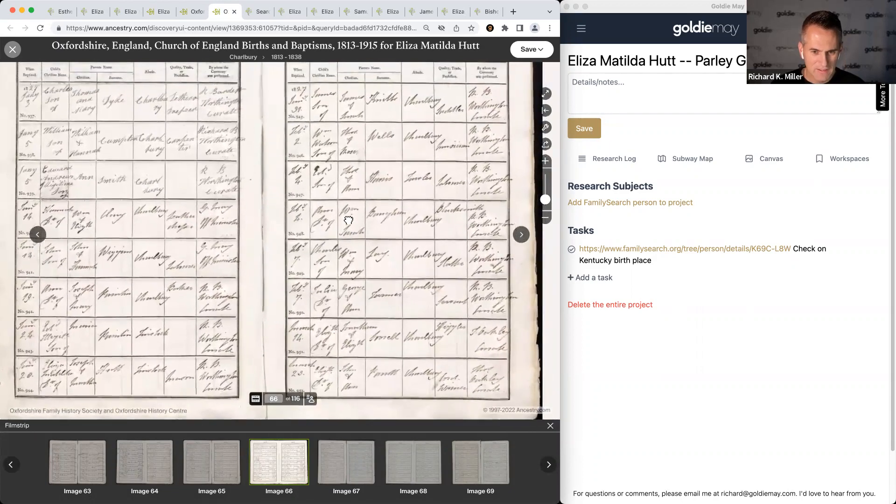
scroll(411, 140, "up", 2)
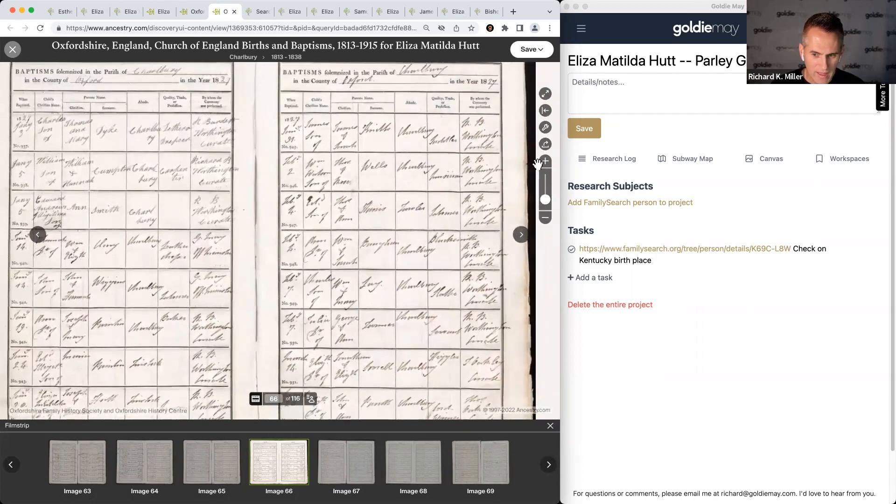
scroll(449, 153, "up", 3)
left_click(545, 161)
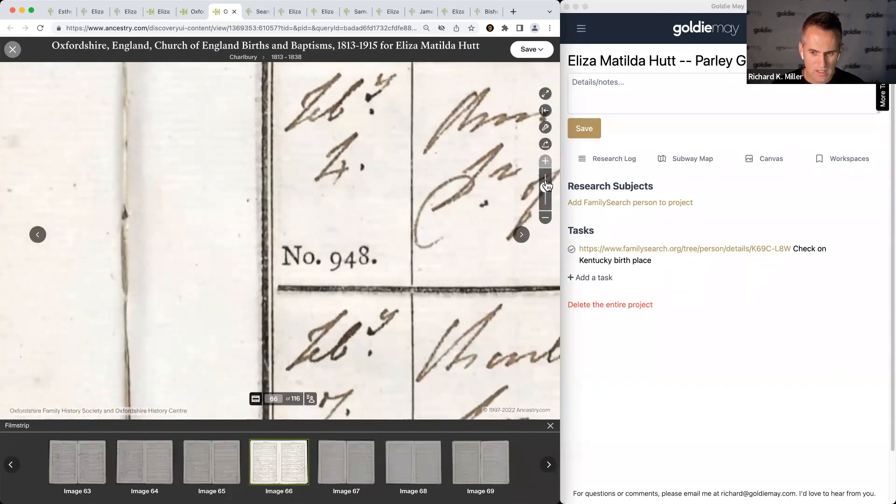
left_click(545, 217)
left_click_drag(546, 196, 546, 199)
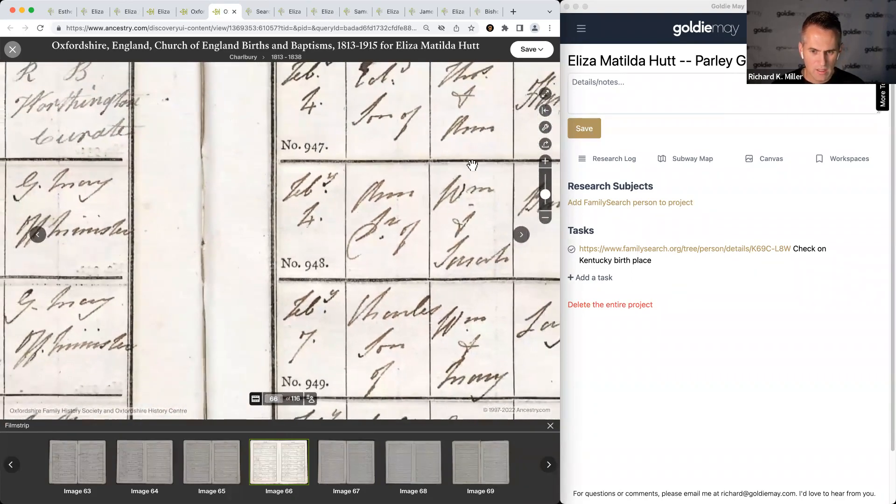
left_click_drag(462, 159, 316, 320)
left_click_drag(338, 230, 263, 342)
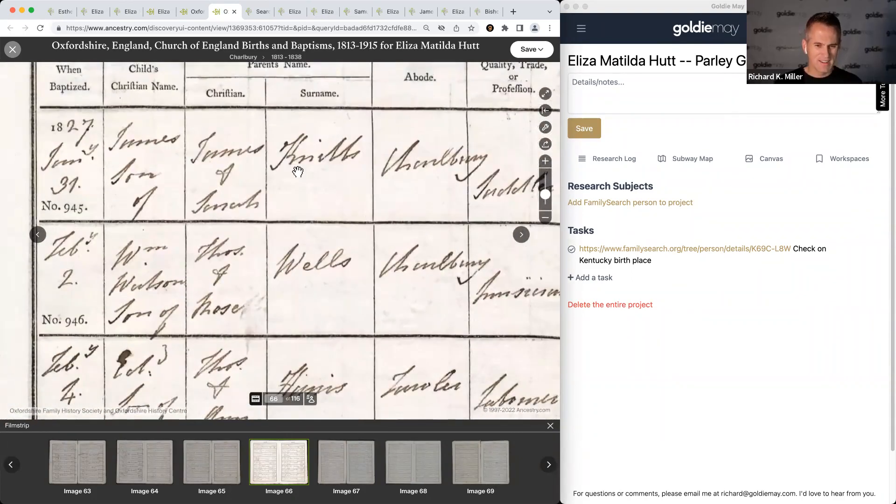
left_click(545, 218)
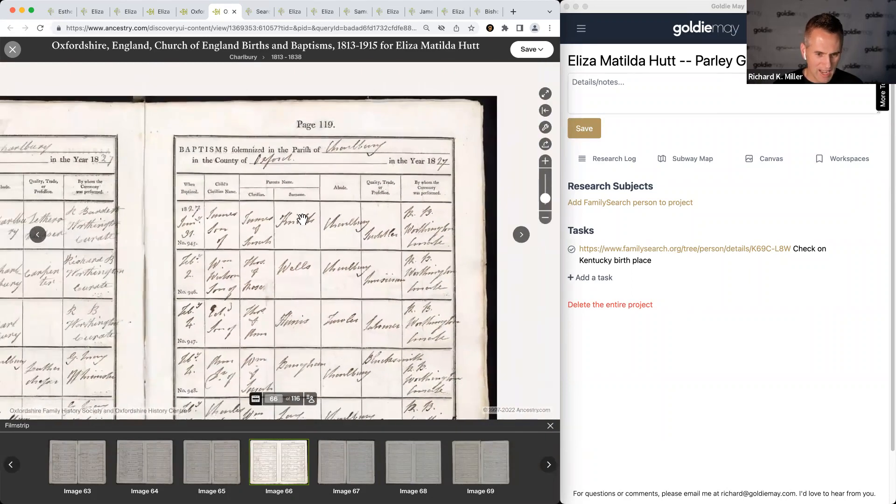
left_click_drag(293, 273, 315, 138)
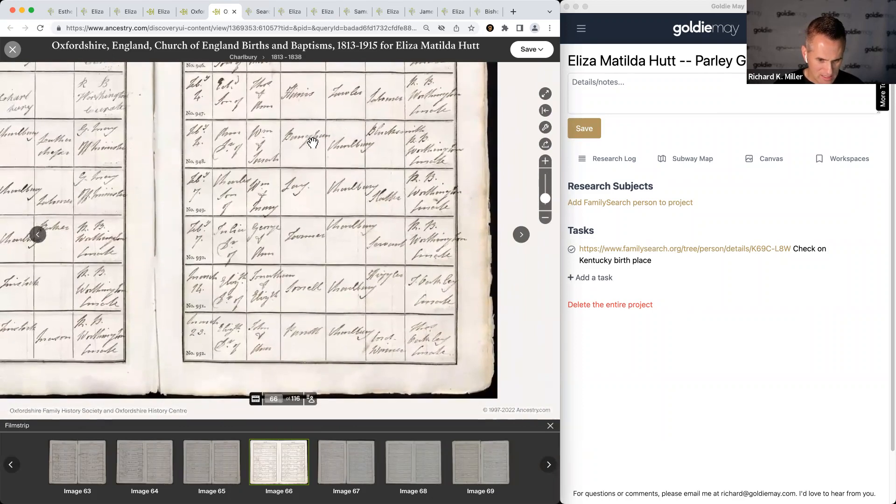
left_click_drag(14, 349, 251, 337)
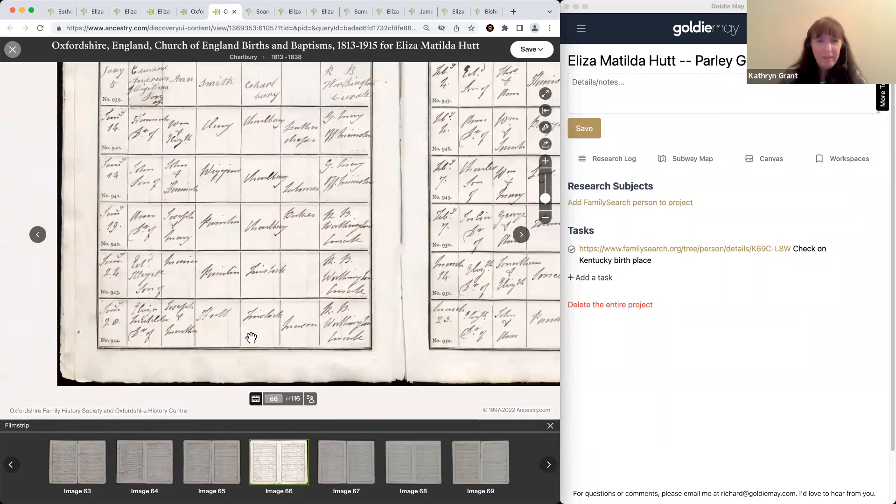
Examine the 28 January baptism entry, No. 944, on image 66, checking the child's name, parents, abode and father's trade.
scroll(333, 300, "up", 3)
left_click_drag(332, 300, 518, 204)
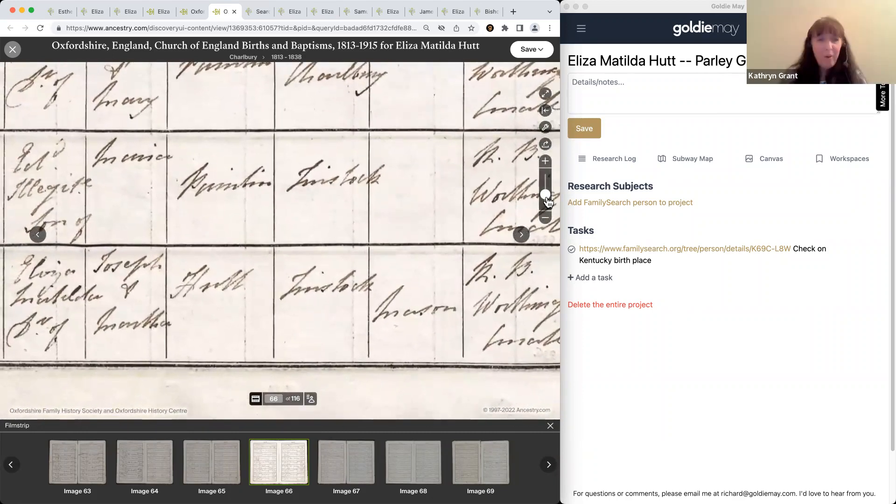
scroll(546, 201, "down", 3)
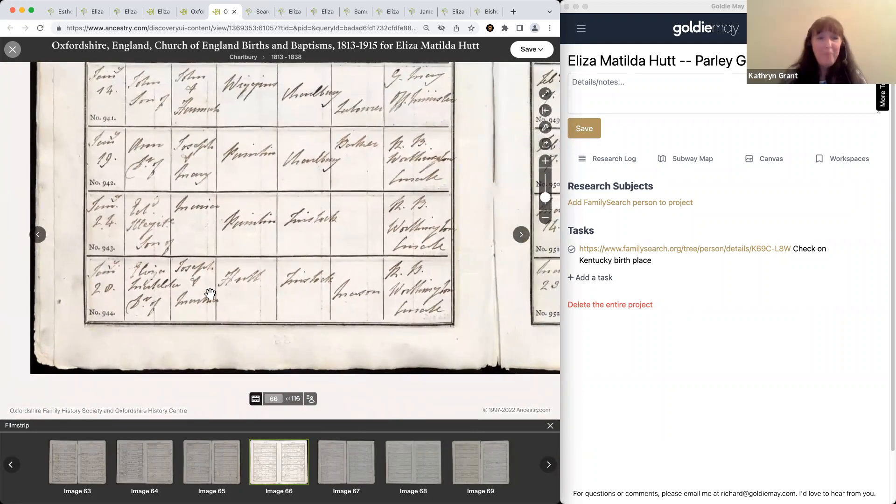
scroll(210, 294, "down", 1)
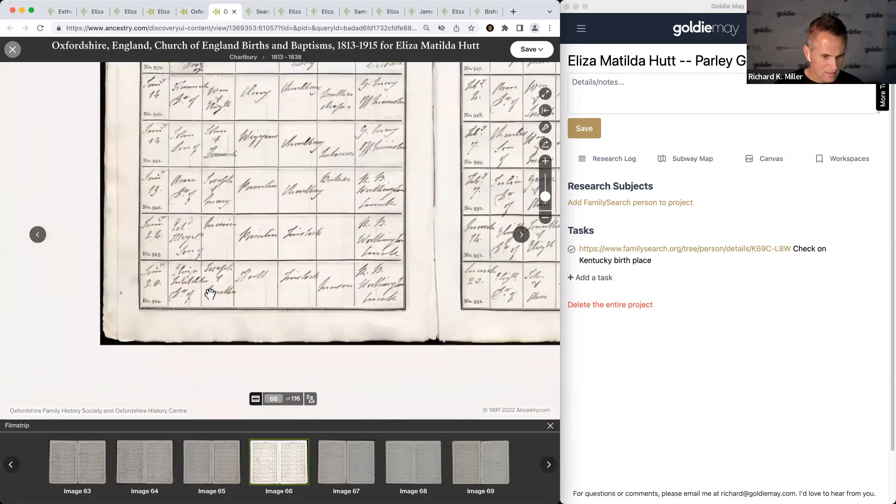
scroll(212, 294, "up", 4)
scroll(270, 274, "down", 1)
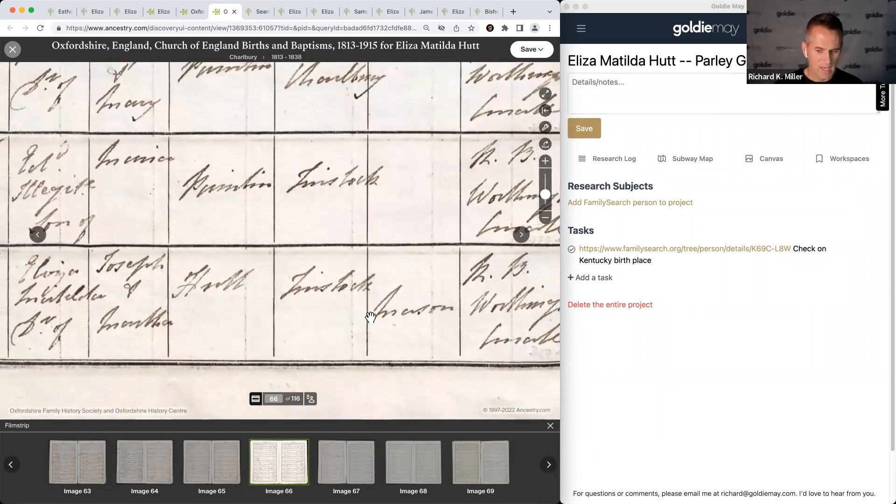
left_click_drag(270, 274, 331, 256)
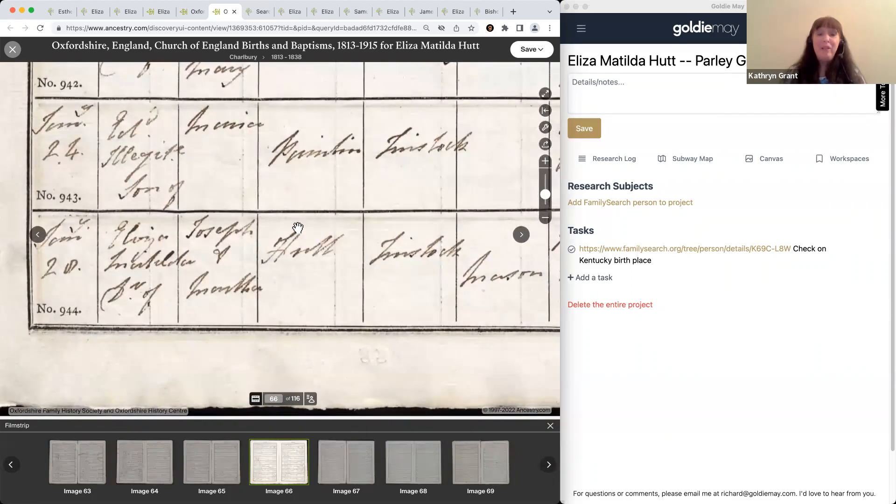
scroll(391, 236, "down", 1)
left_click_drag(391, 236, 264, 230)
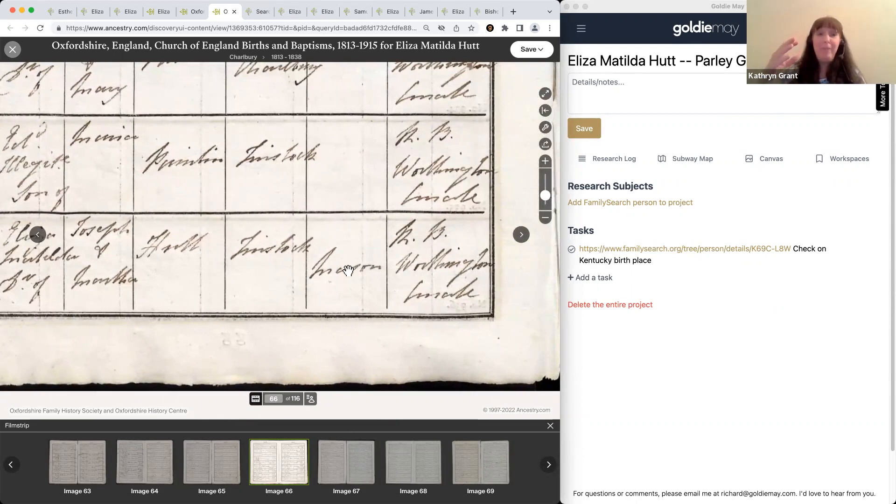
left_click_drag(361, 192, 357, 206)
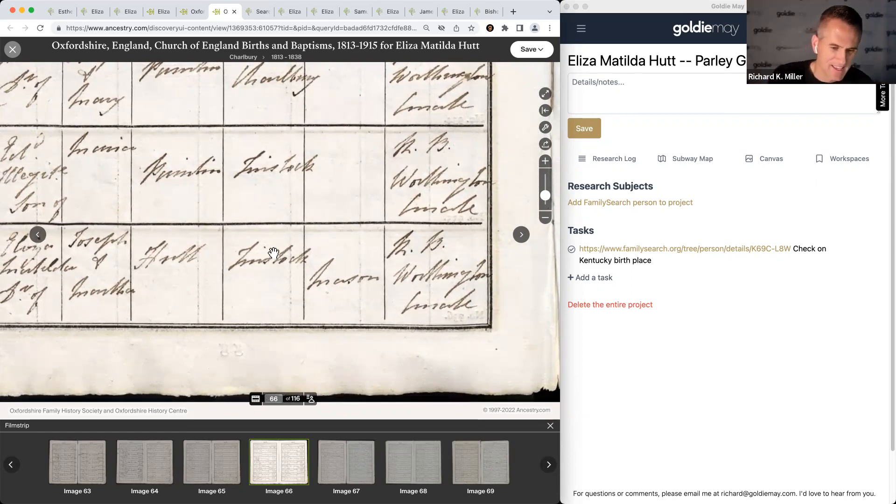
Compare the 1825 baptism entry No. 808 with the 1827 baptism entry No. 944 by alternating between the two register images.
left_click(196, 15)
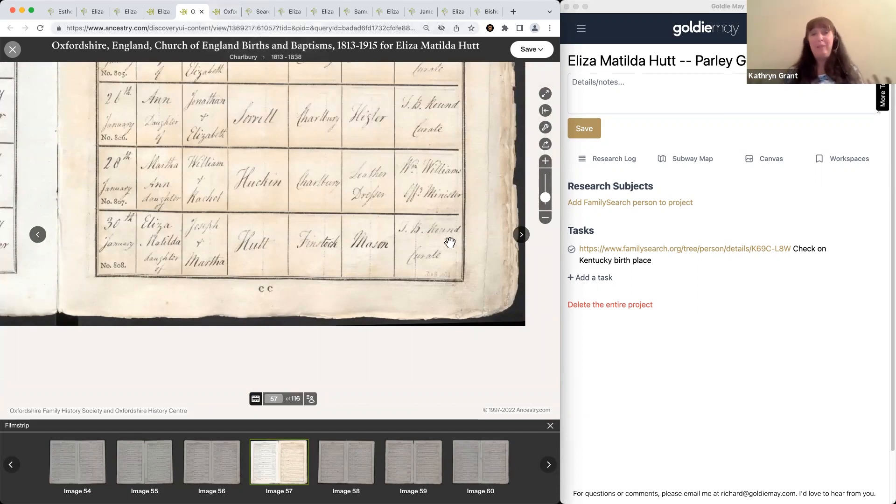
left_click(219, 13)
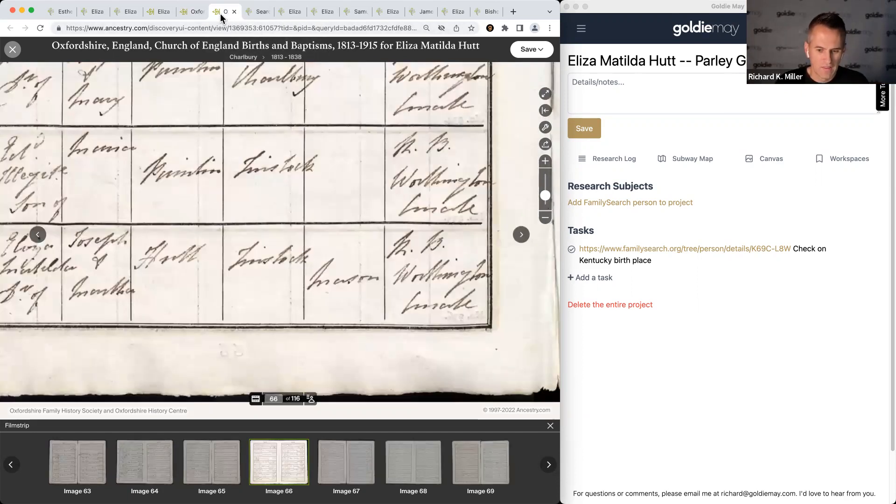
left_click(191, 16)
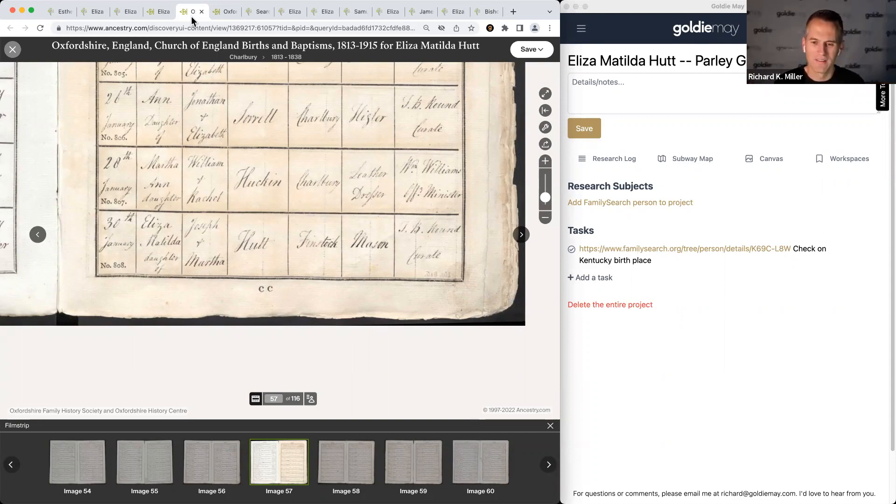
left_click(221, 14)
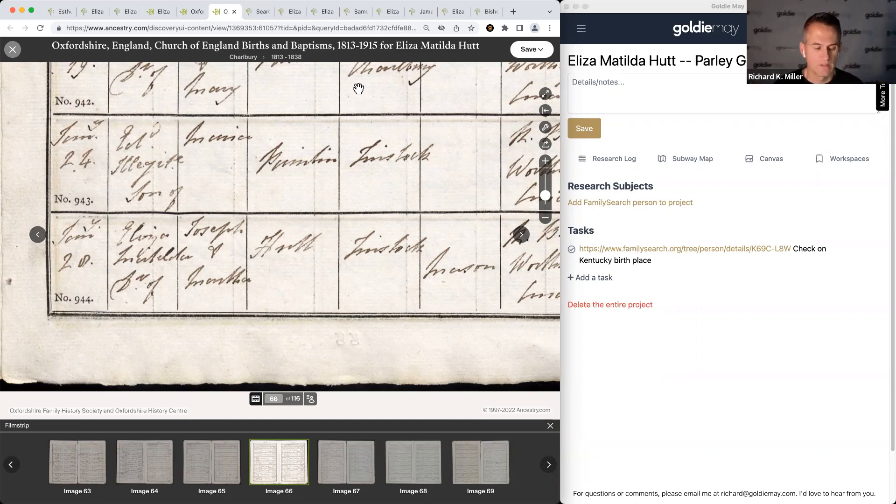
Return to the Ancestry search results and open the 30 Jan 1825 baptism record page in a separate tab.
key("ctrl+shift+Tab")
key("ctrl+shift+Tab")
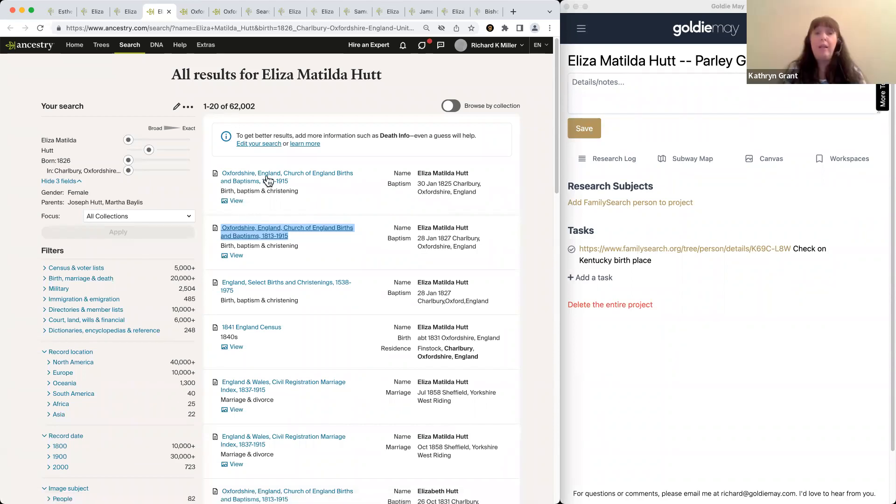
mouse_move(267, 180)
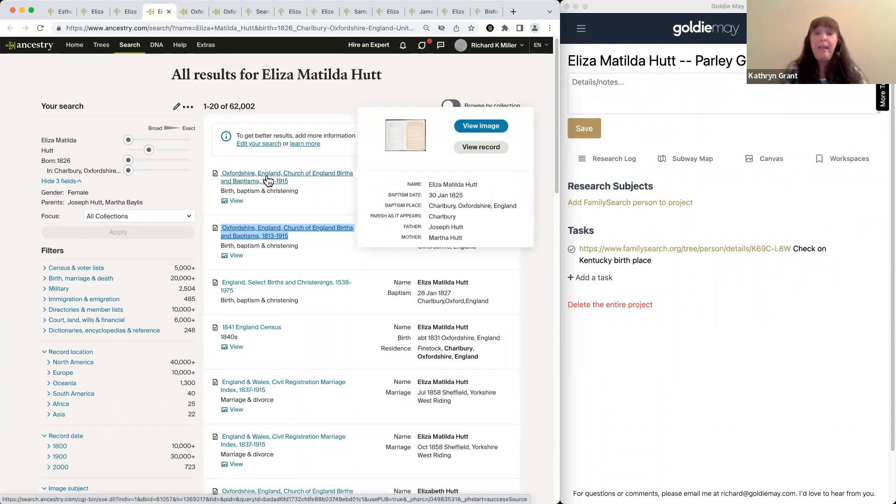
left_click(476, 127, "super")
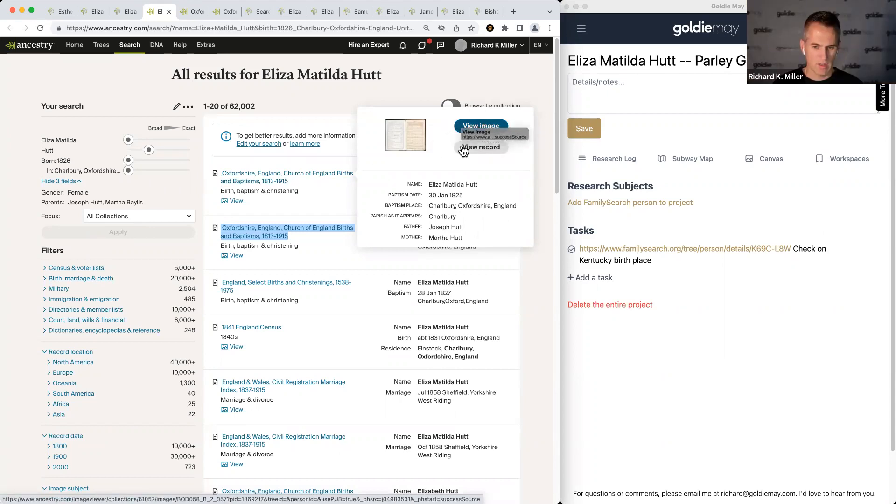
left_click(183, 11)
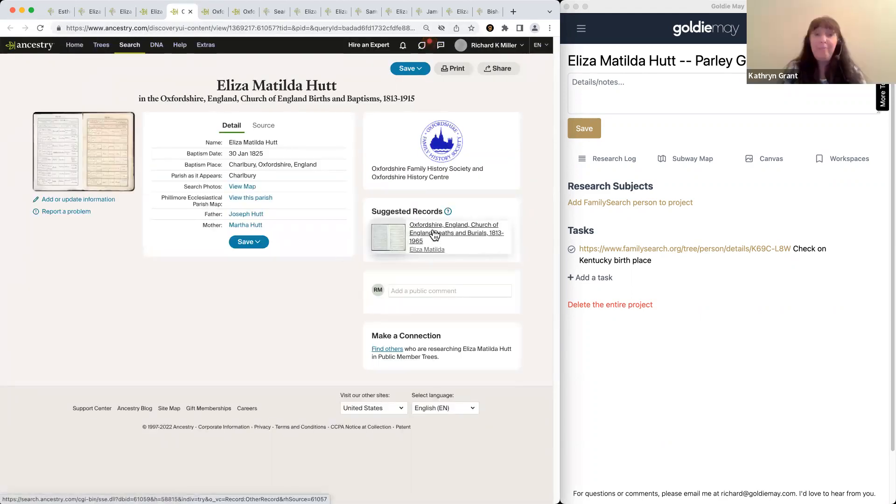
Open the suggested Church of England Deaths and Burials record from the 1825 baptism and check its burial date.
left_click(434, 235)
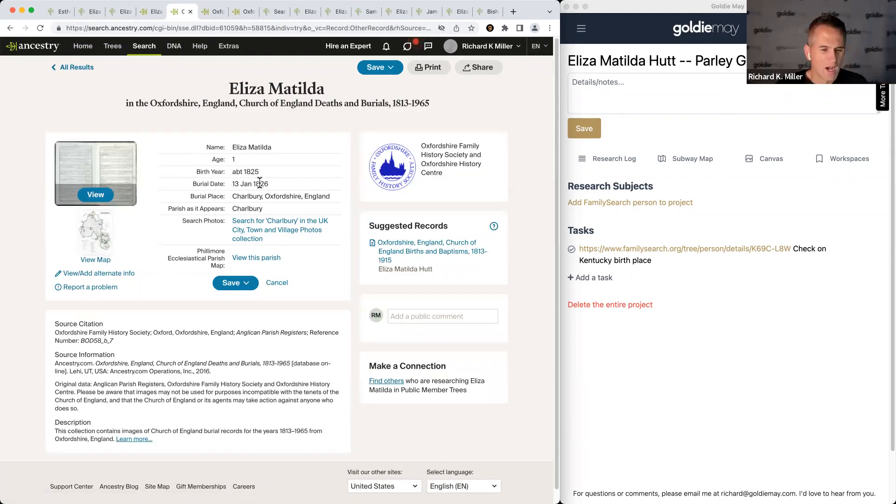
left_click_drag(271, 185, 252, 185)
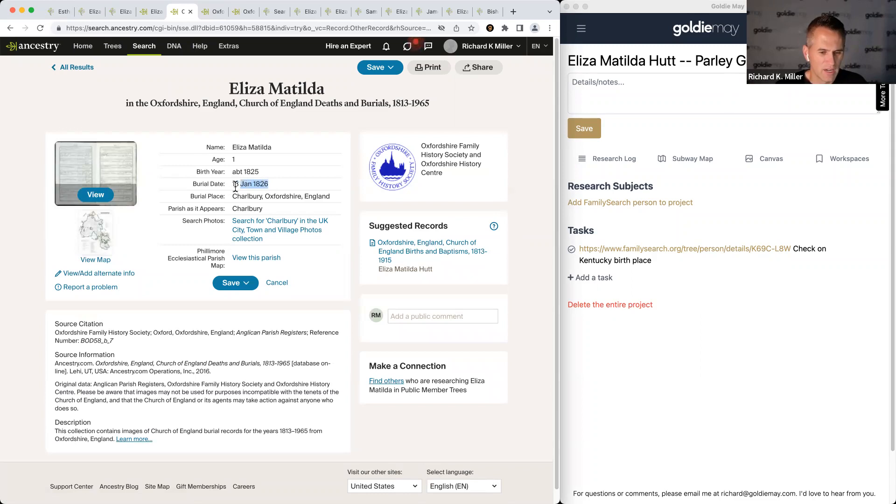
left_click_drag(232, 185, 252, 185)
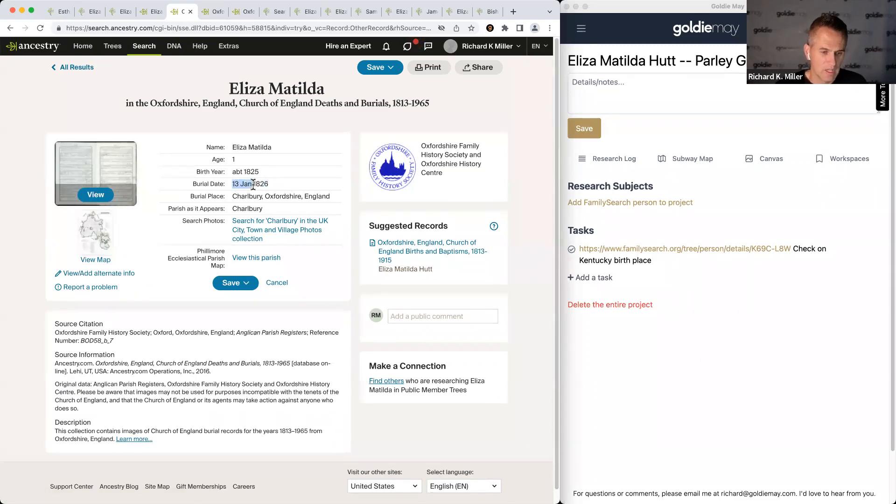
View the burial's register image and locate the child's 13 January 1826 entry, No. 406, on page 51.
left_click(86, 198)
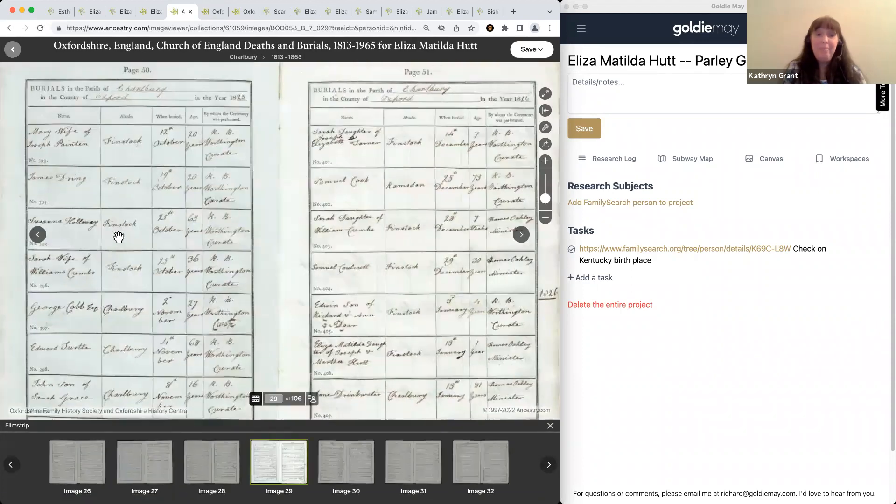
scroll(121, 238, "up", 3)
scroll(120, 238, "down", 5)
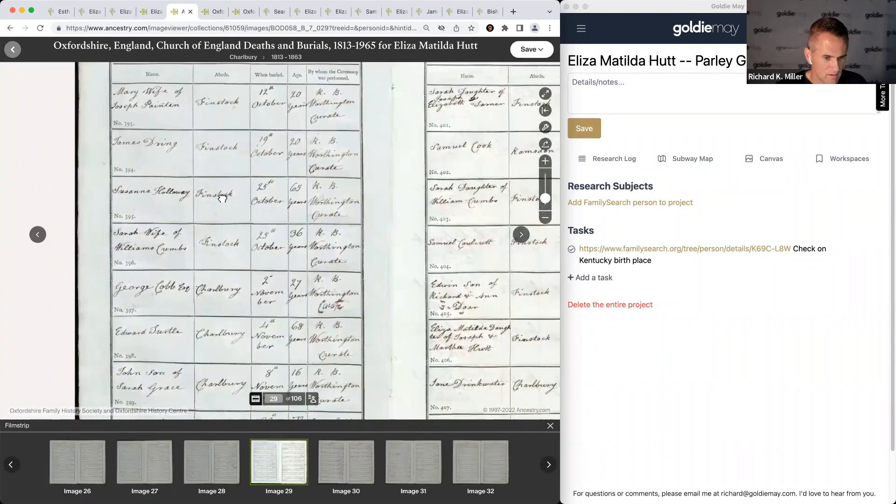
left_click_drag(192, 193, 76, 222)
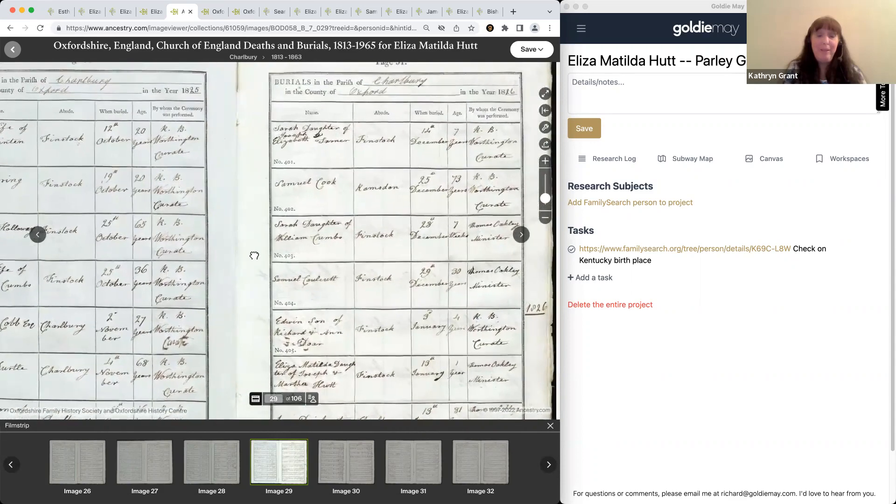
left_click_drag(249, 204, 243, 180)
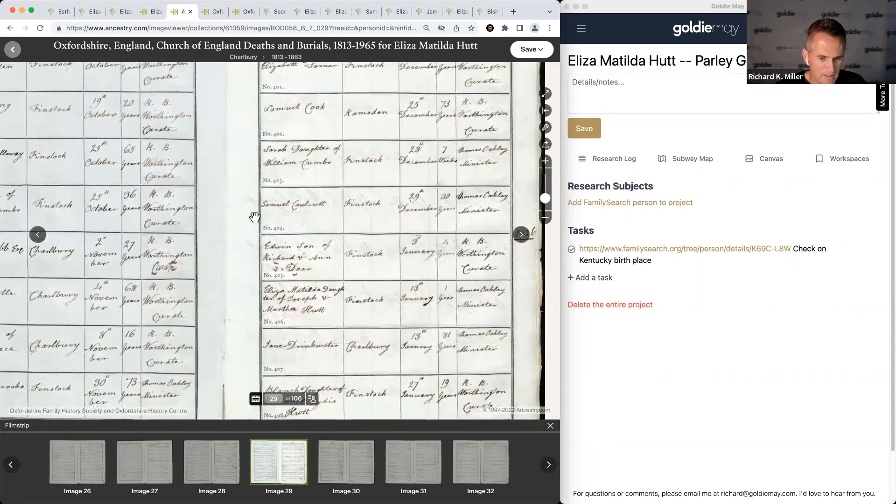
left_click_drag(255, 219, 262, 142)
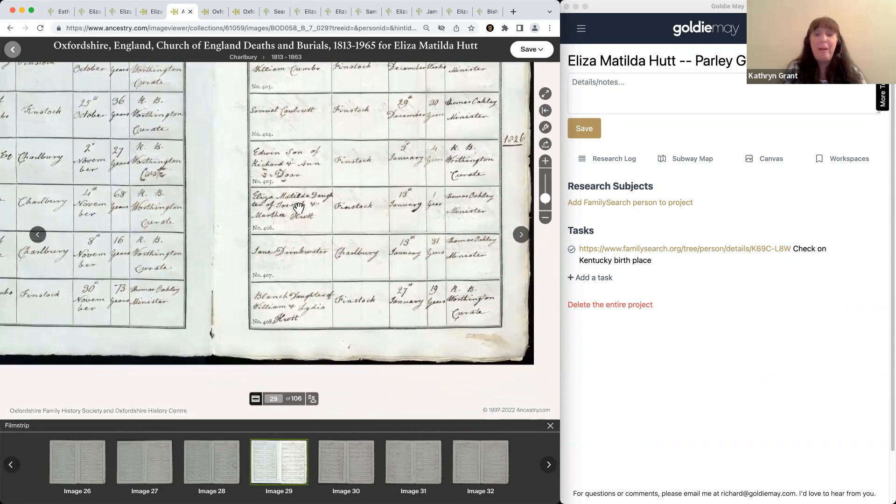
Examine burial entry No. 406 up close for parents, abode, date and age, and check the year against neighbouring entries.
scroll(318, 208, "up", 2)
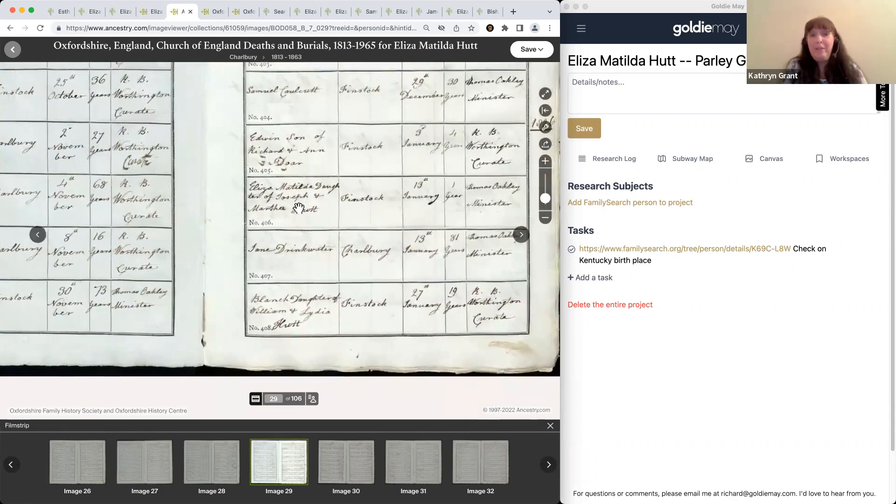
scroll(279, 200, "up", 3)
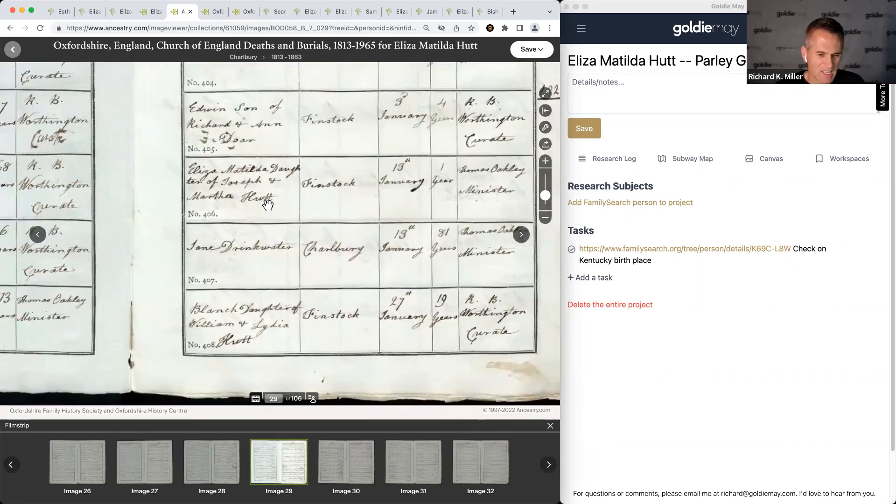
left_click_drag(279, 199, 207, 248)
scroll(213, 251, "down", 3)
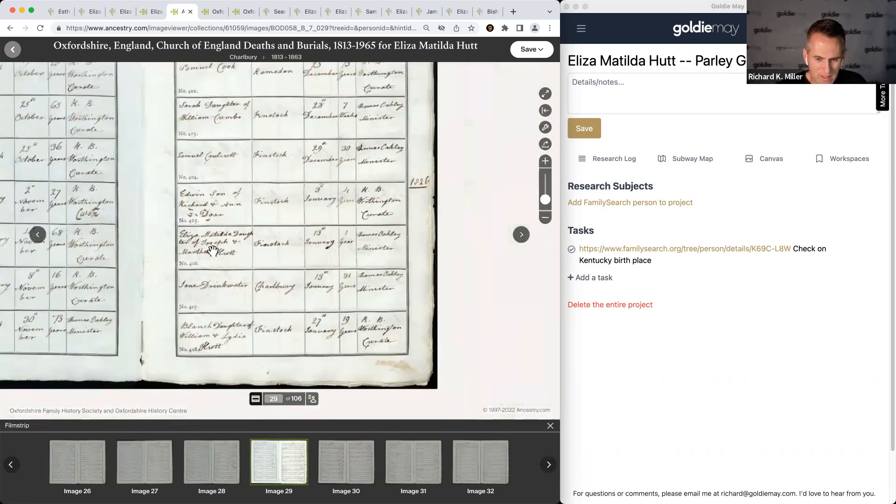
scroll(212, 251, "up", 3)
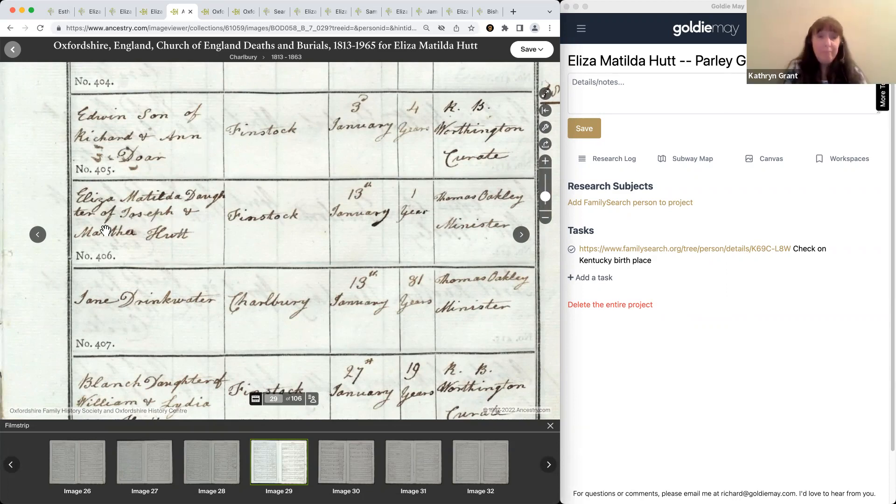
left_click_drag(349, 179, 312, 246)
scroll(313, 246, "up", 5)
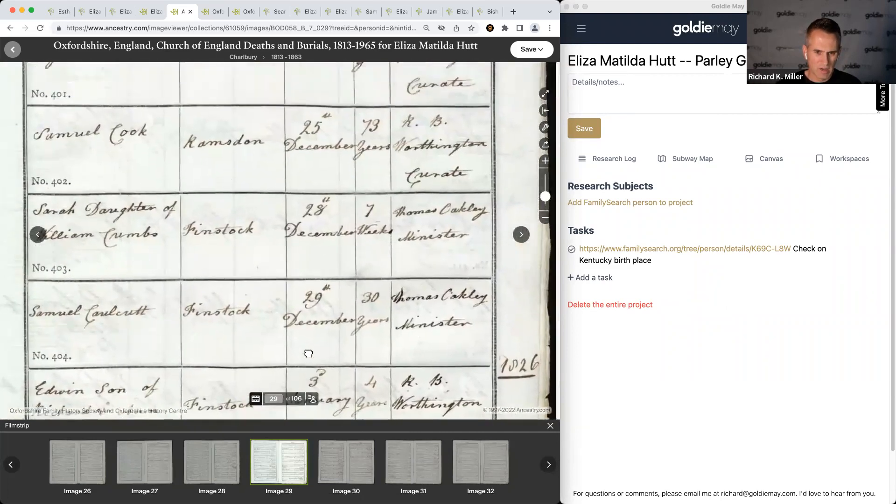
scroll(337, 261, "down", 6)
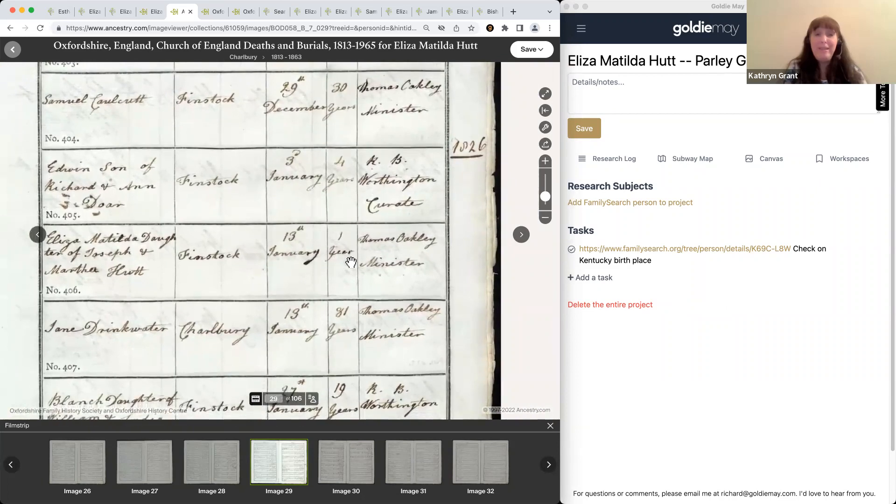
scroll(326, 196, "left", 3)
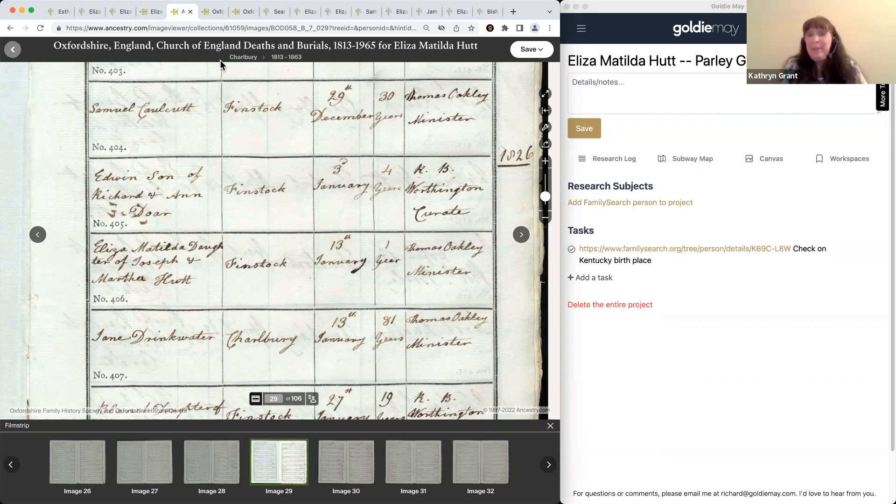
Go back to the daughter's FamilySearch profile, open the father's profile from it and review his list of children.
left_click(85, 15)
left_click(109, 15)
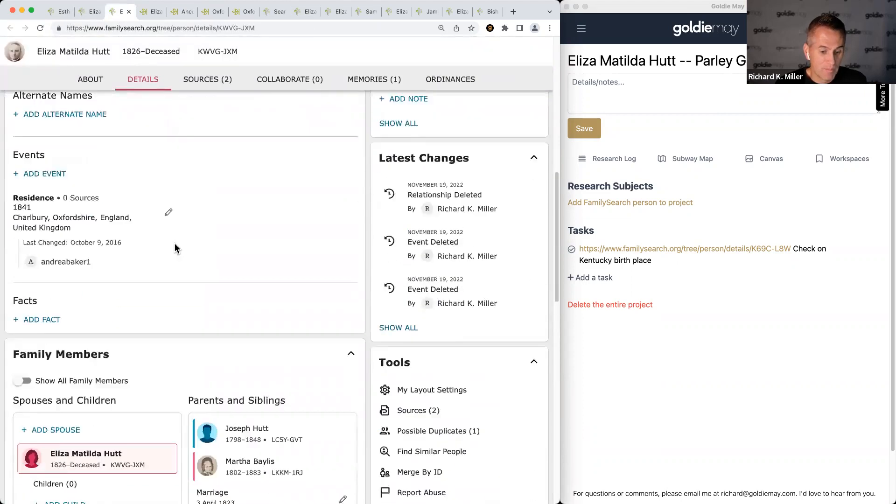
scroll(176, 246, "down", 5)
mouse_move(254, 304)
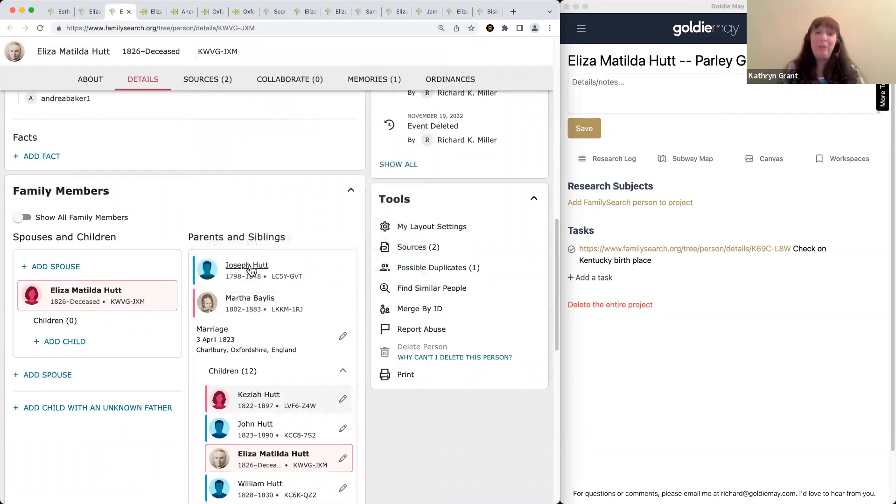
left_click(398, 268)
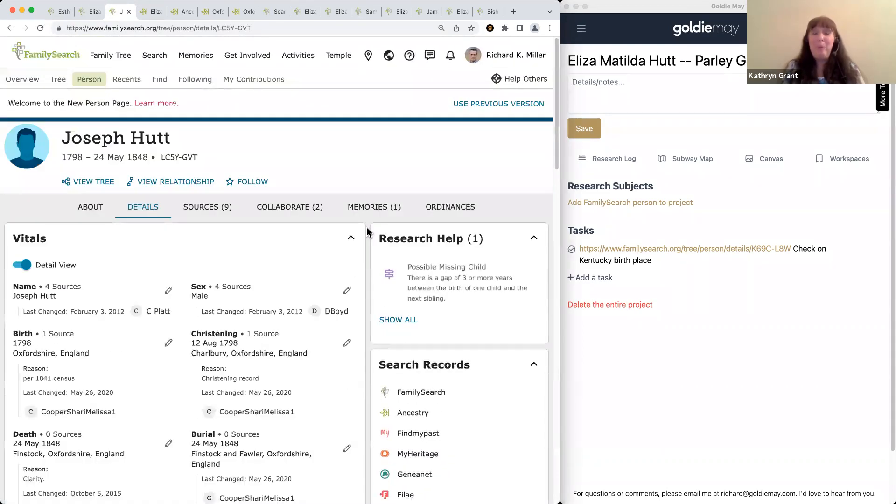
scroll(327, 248, "down", 10)
scroll(329, 256, "down", 10)
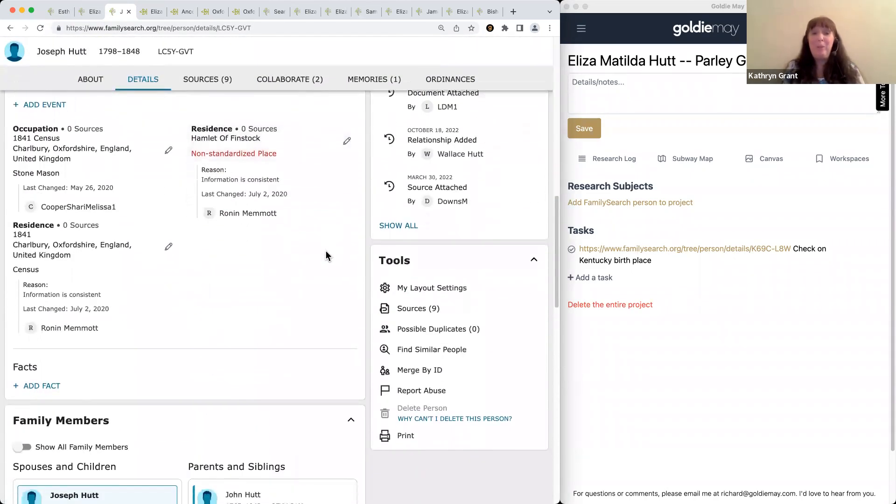
scroll(327, 253, "down", 3)
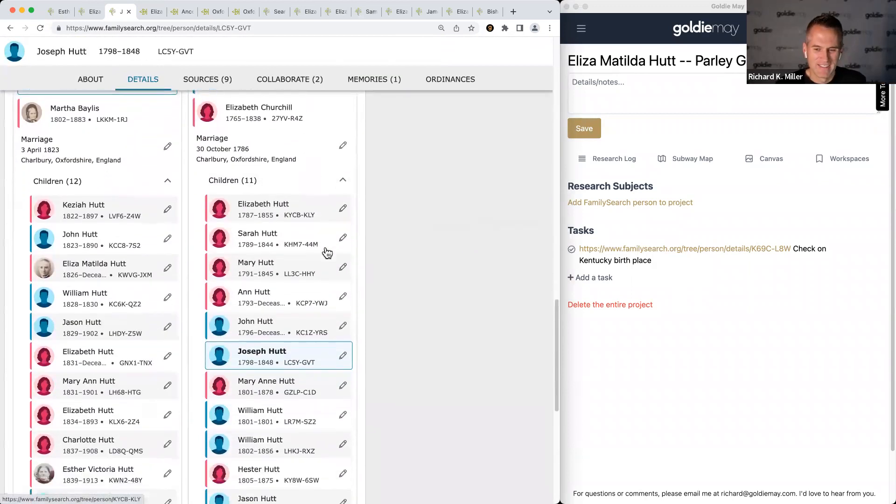
Look through the father's list of children for a second same-named daughter and start adding a child to the couple.
scroll(374, 170, "down", 1)
scroll(372, 174, "down", 2)
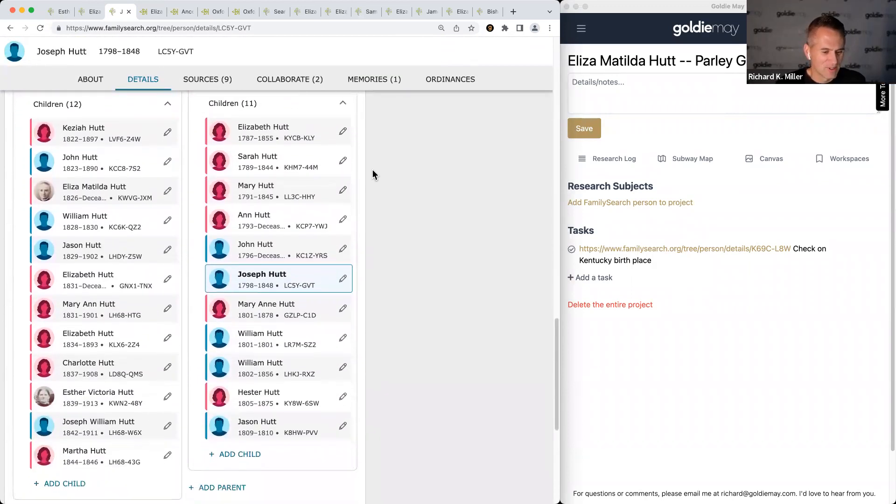
scroll(372, 173, "up", 2)
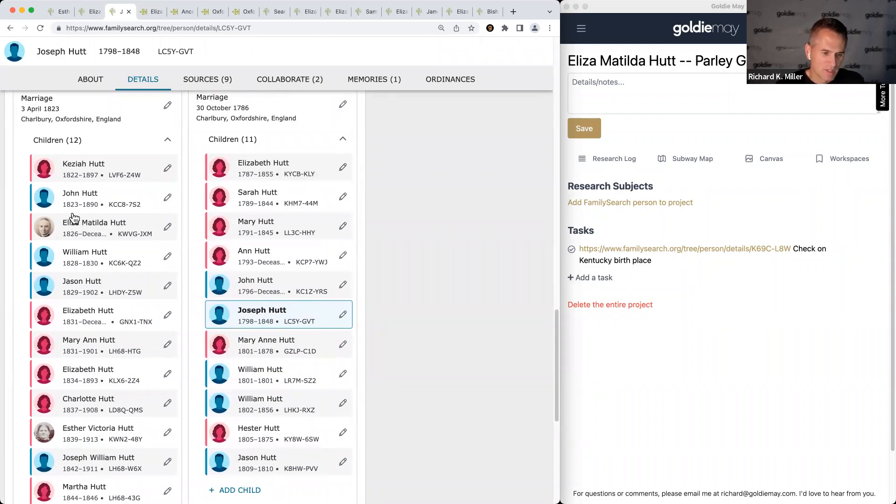
scroll(117, 219, "up", 5)
scroll(117, 219, "up", 5)
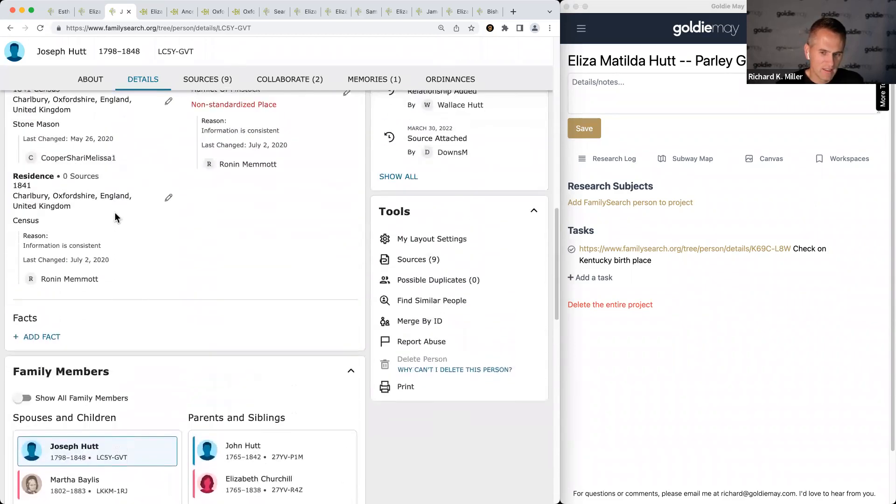
scroll(116, 212, "down", 10)
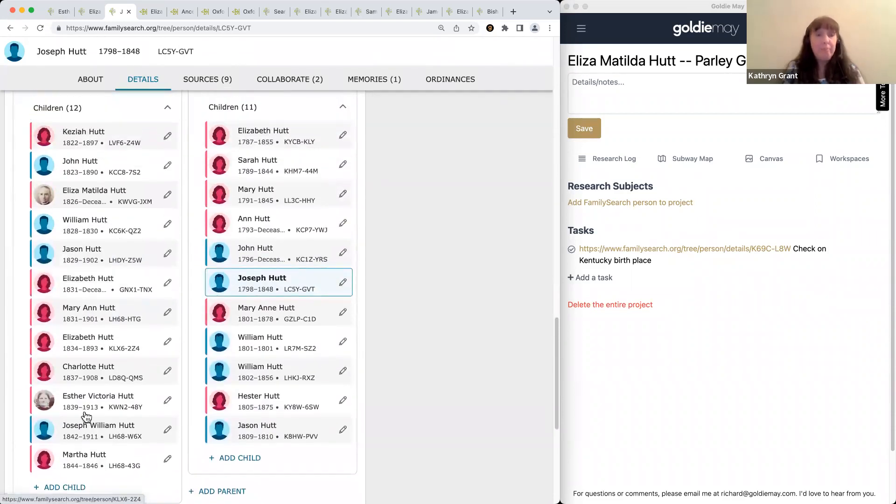
left_click(68, 480)
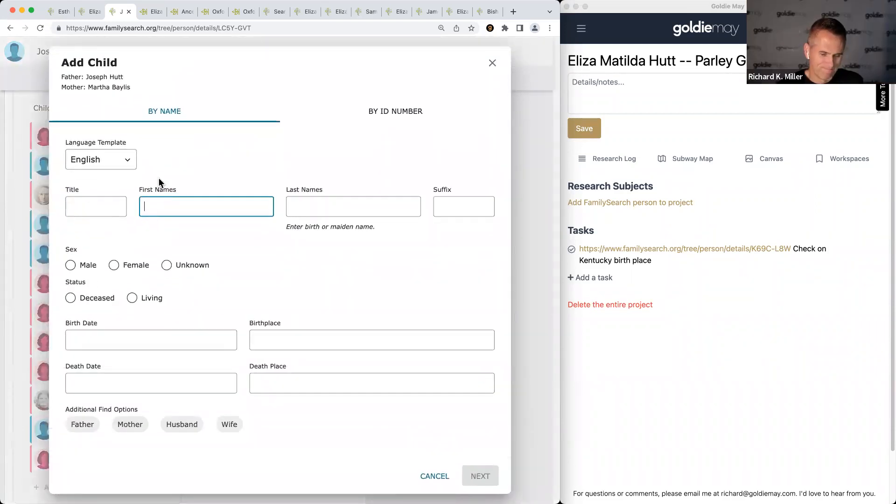
Enter the child's first names and last name as in the registers, with sex Female and status Deceased.
type("Eliza")
key("ctrl+Tab")
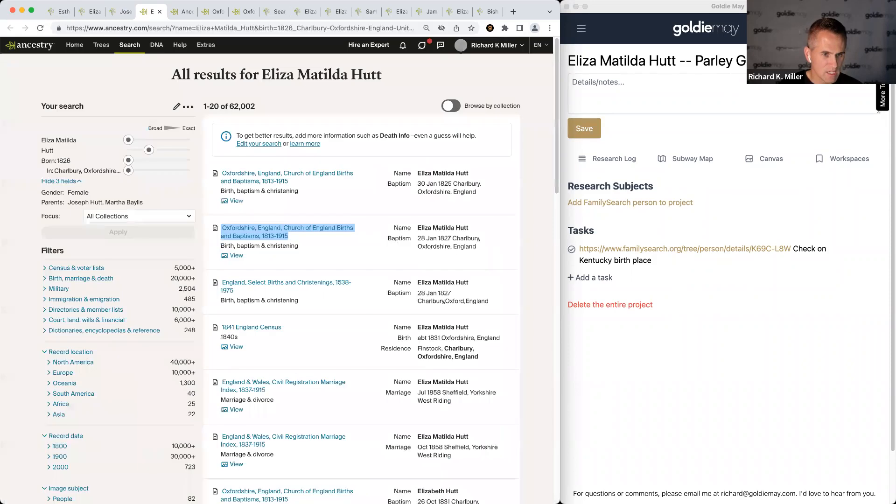
key("ctrl+shift+Tab")
type("Matilda")
key("Tab")
type("Hutt")
key("Tab")
key("Tab")
key("Right")
key("Tab")
key("space")
key("Tab")
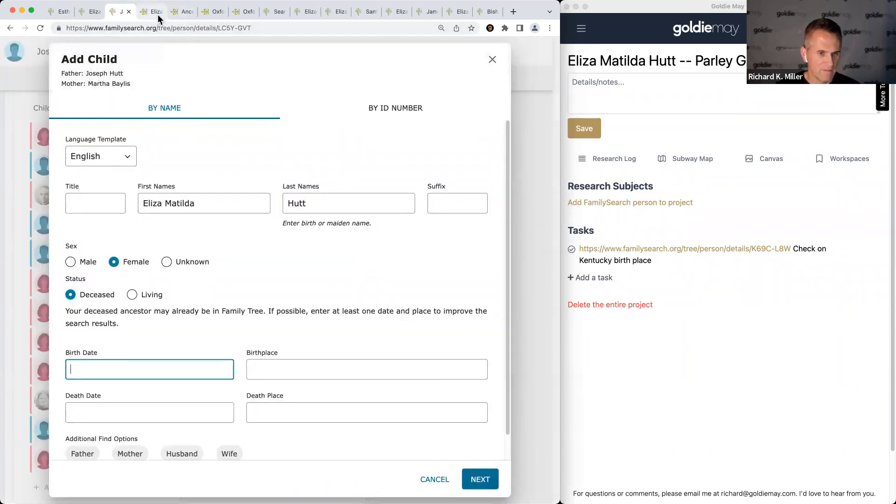
Examine the Charlbury baptism register on page 101 for entry No. 808's date and the year noted in the margin.
key("ctrl+Tab")
key("ctrl+Tab")
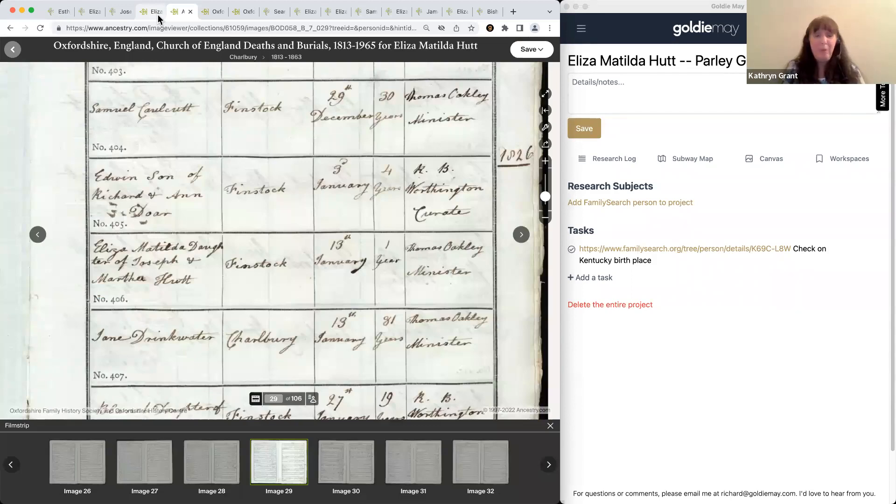
key("ctrl+Tab")
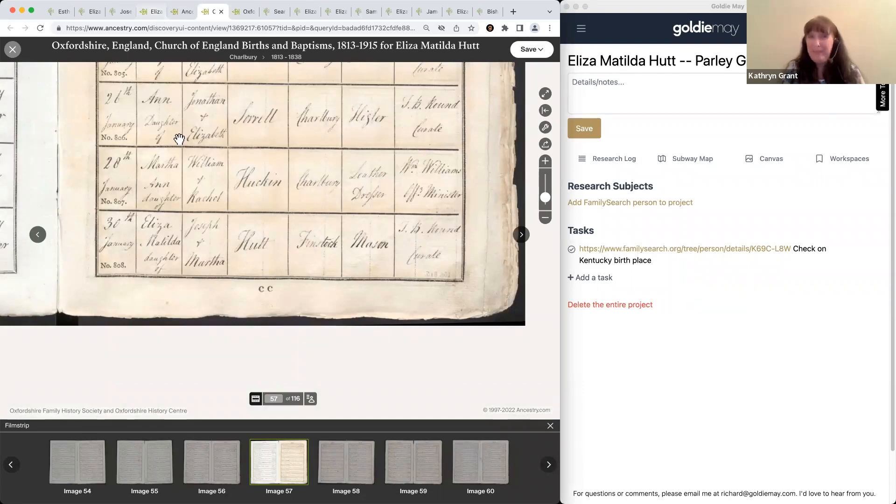
scroll(177, 142, "down", 3)
scroll(266, 278, "down", 3)
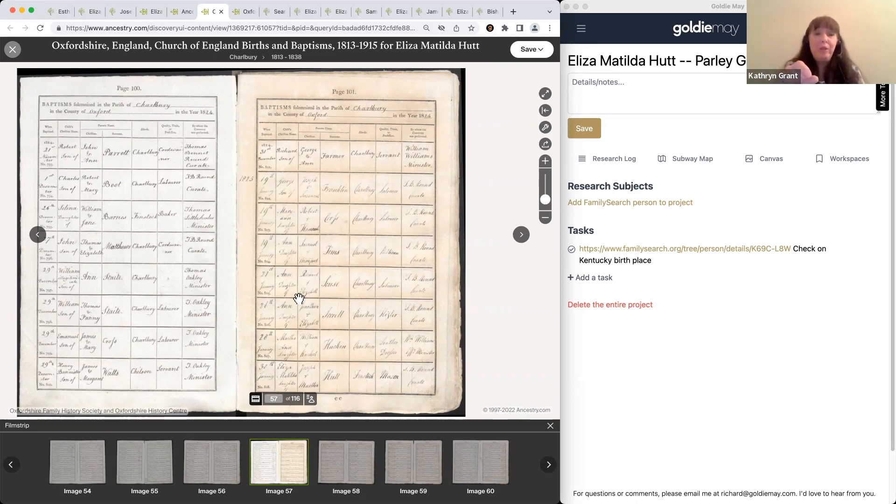
left_click_drag(299, 300, 288, 248)
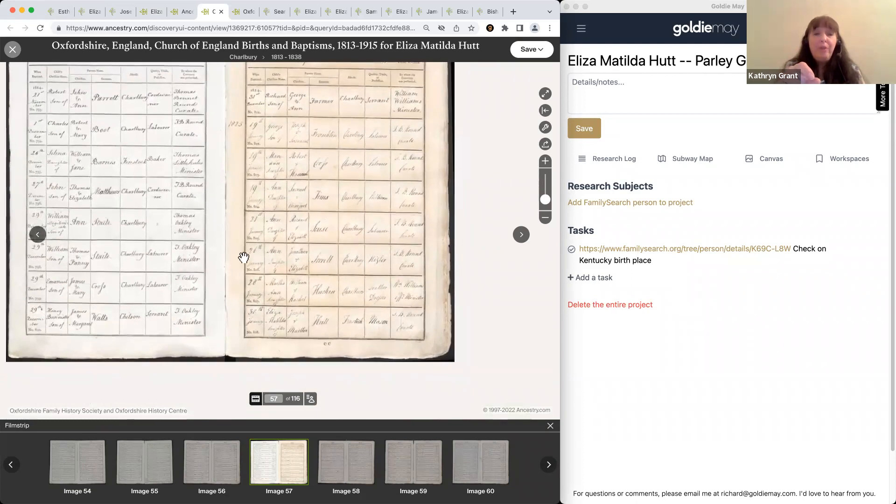
scroll(234, 140, "up", 5)
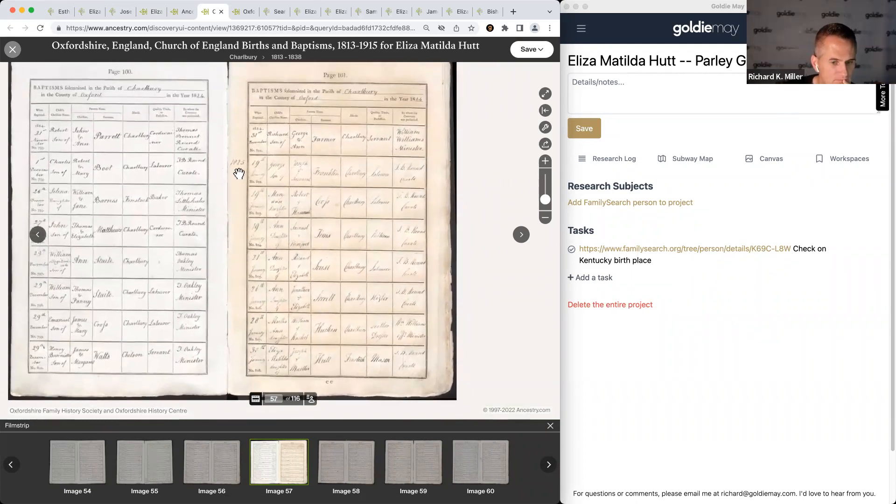
scroll(210, 117, "down", 5)
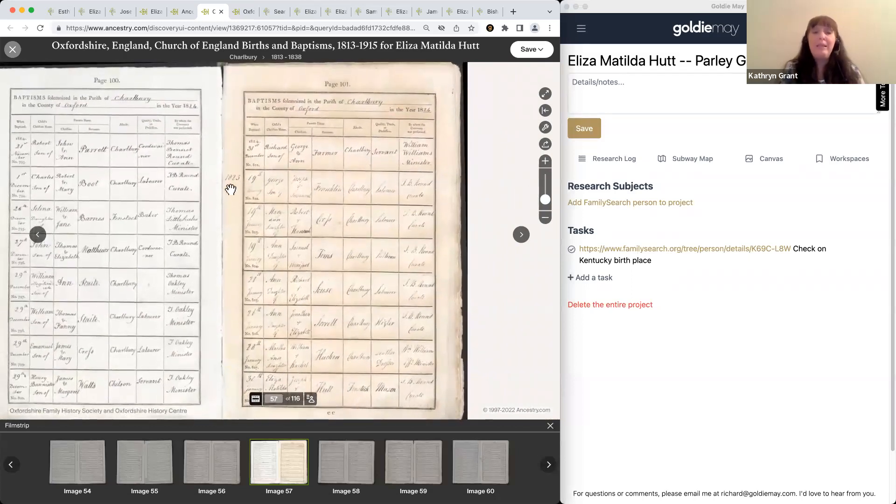
left_click_drag(261, 202, 264, 173)
scroll(270, 186, "down", 1)
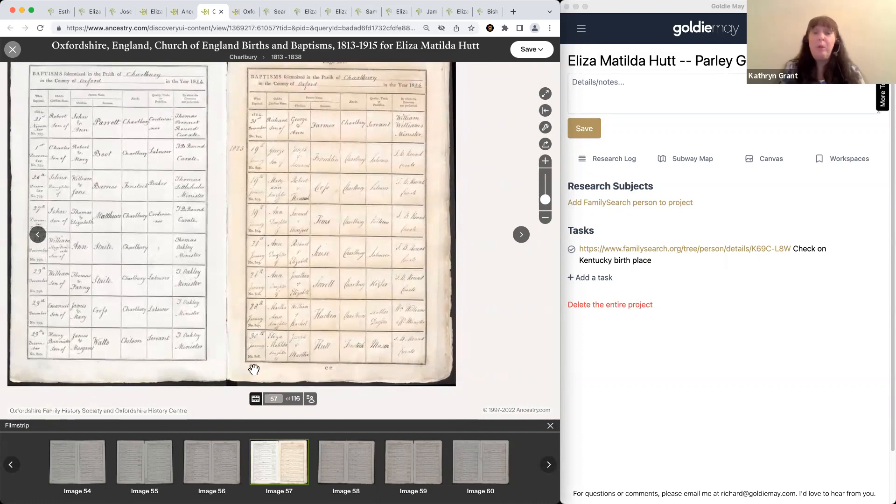
scroll(256, 354, "up", 2)
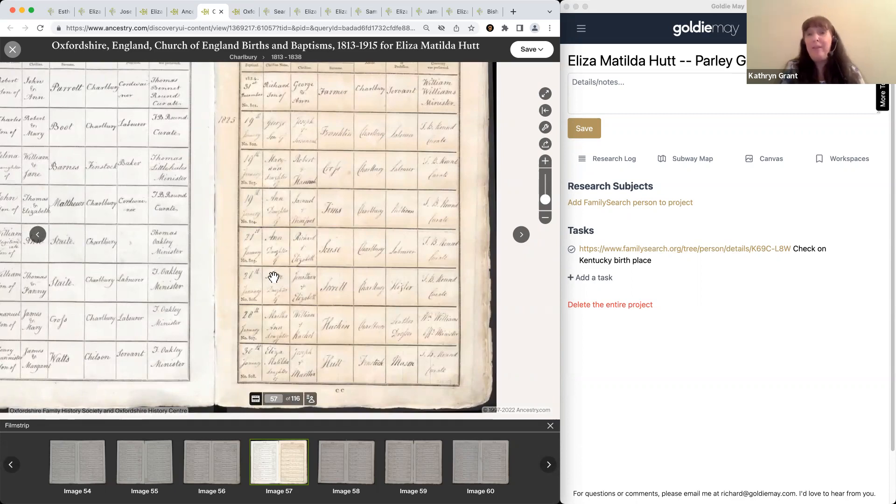
Compare the age in burial entry No. 406 and enter the child's birth date as "about" the year of the baptism.
key("ctrl+shift+Tab")
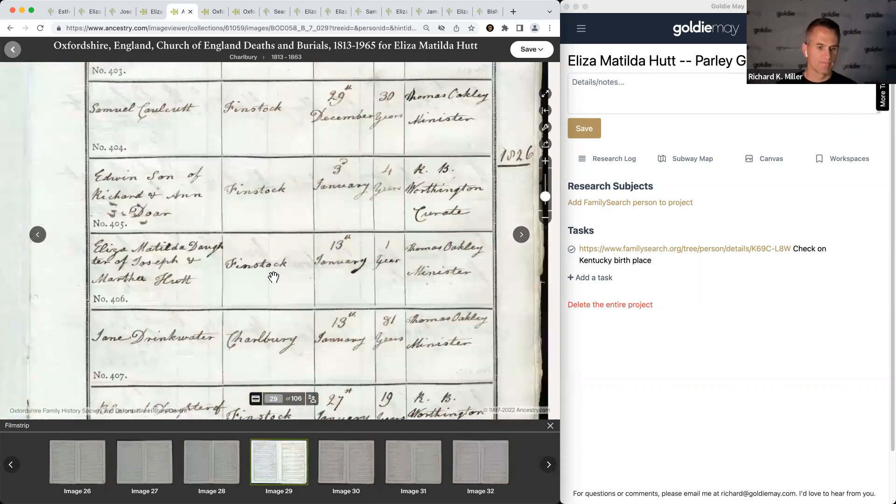
key("ctrl+shift+Tab")
key("ctrl+shift+Tab")
type("about 1825")
key("Tab")
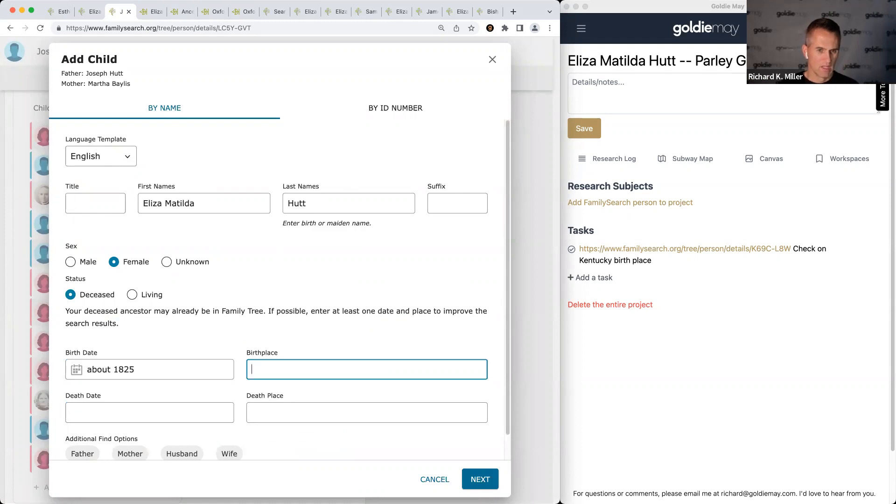
Check the abode in the baptism register and set the child's birthplace to Finstock, Oxfordshire, England, United Kingdom.
key("ctrl+Tab")
key("ctrl+Tab")
key("ctrl+Tab")
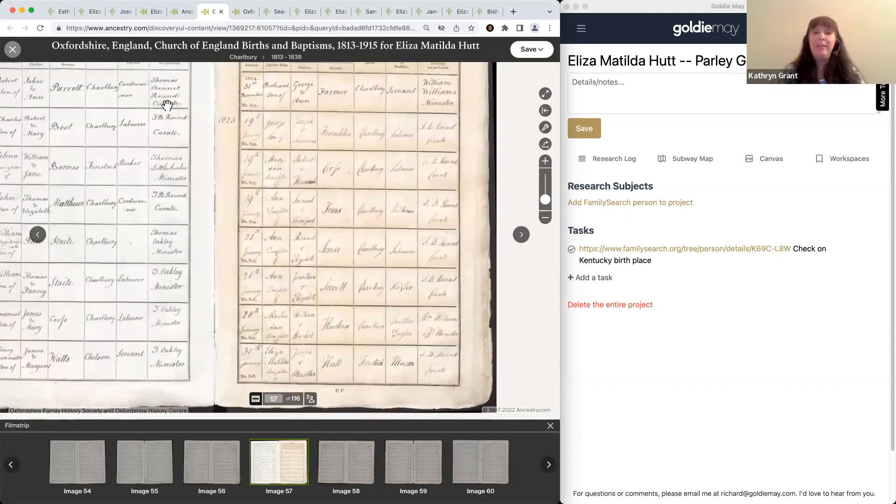
key("ctrl+shift+Tab")
key("ctrl+shift+Tab")
key("ctrl+shift+Tab")
type("Finstock")
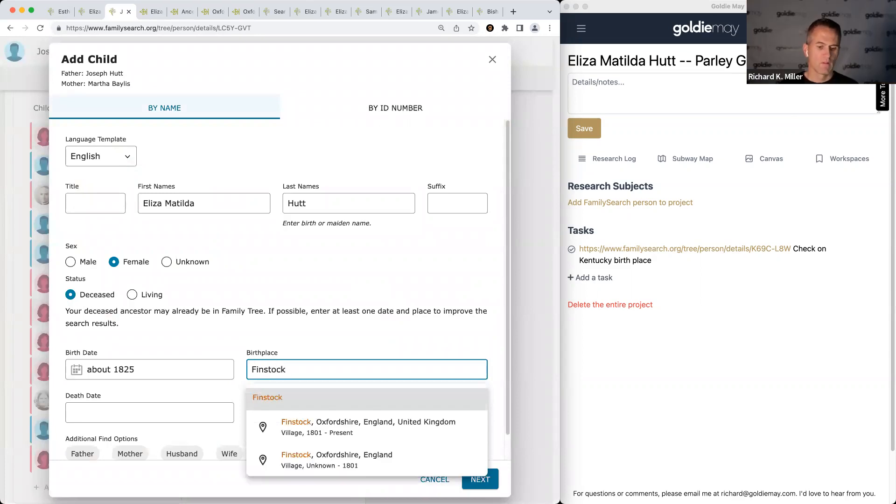
key("Down")
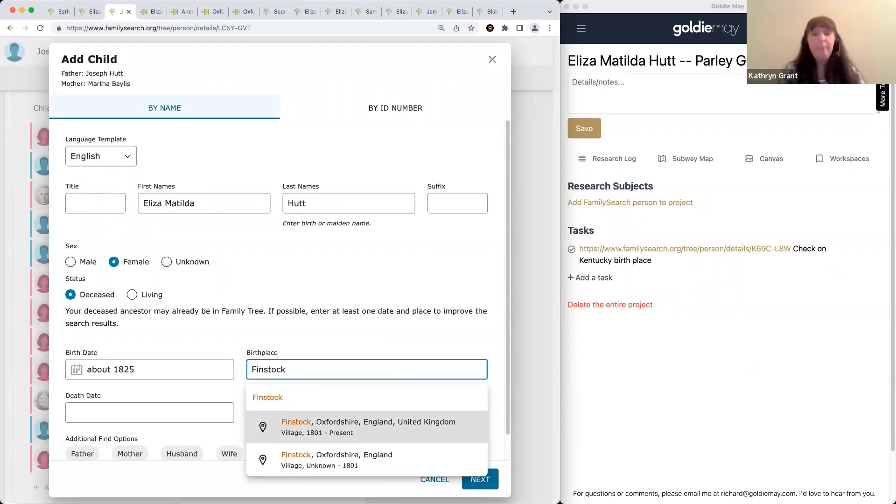
key("Return")
key("Tab")
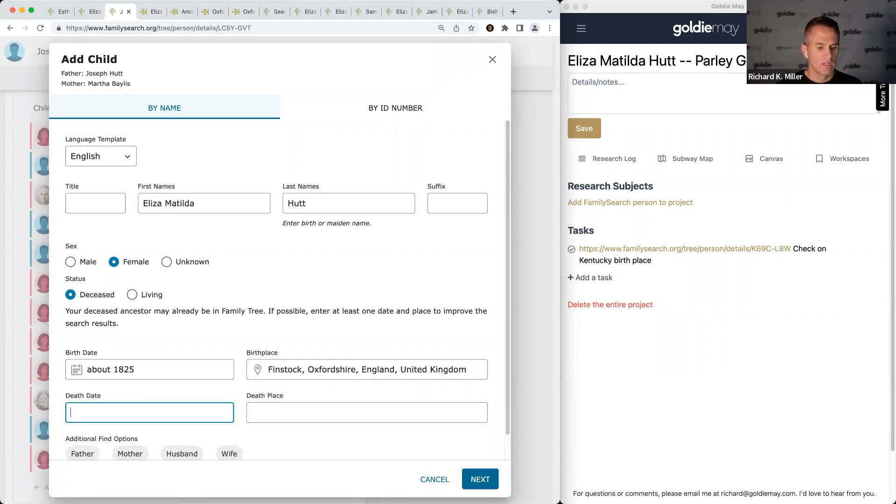
Recheck the date and margin year of burial entry No. 406 and set the child's death date to January 1826.
key("ctrl+Tab")
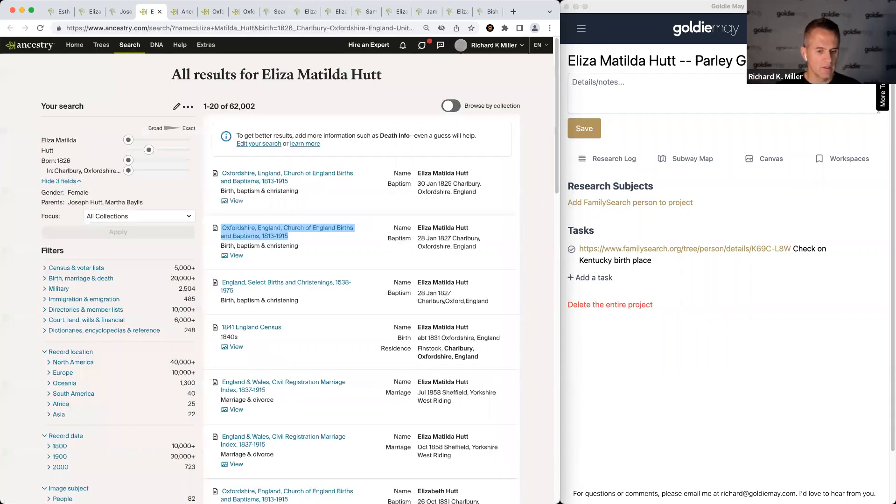
key("ctrl+Tab")
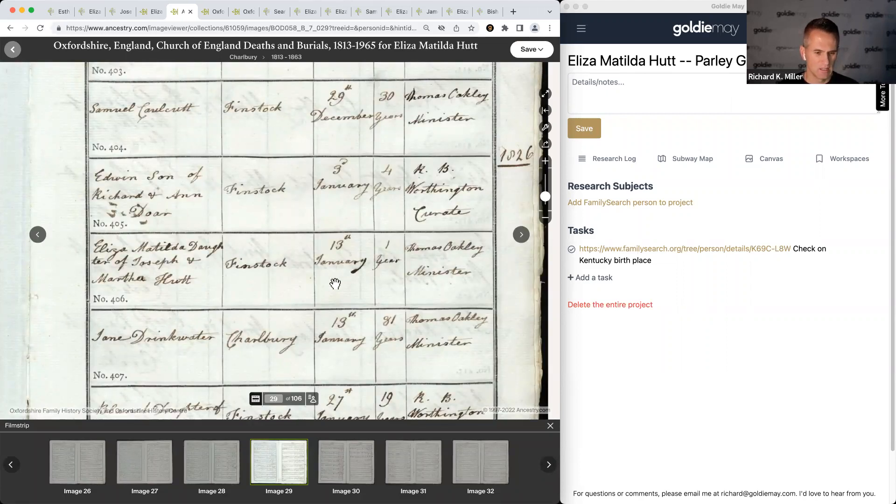
scroll(273, 215, "down", 5)
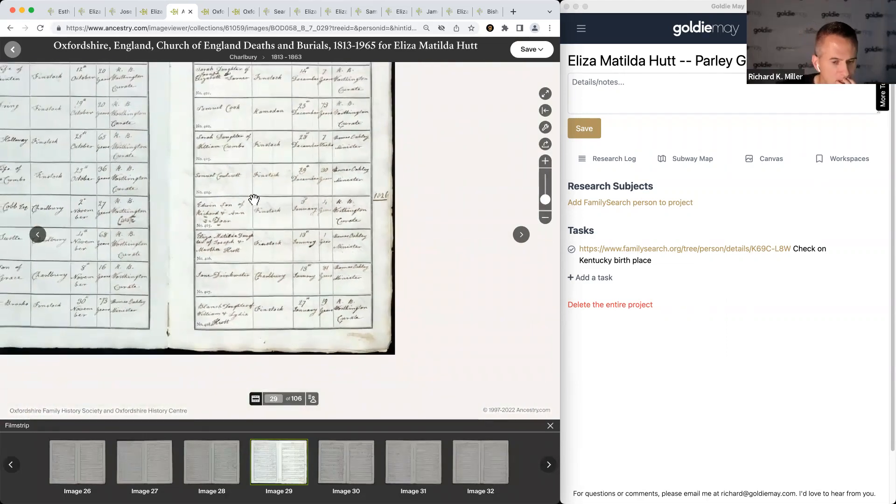
scroll(254, 199, "up", 5)
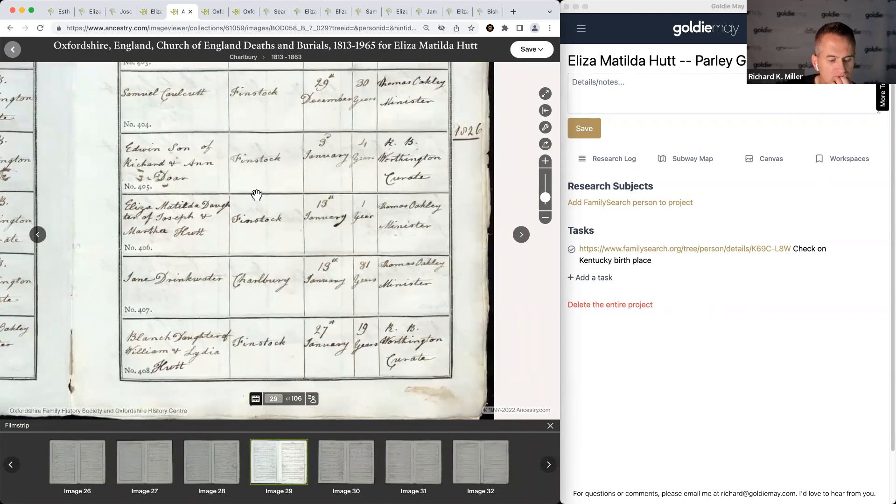
left_click_drag(257, 366, 252, 338)
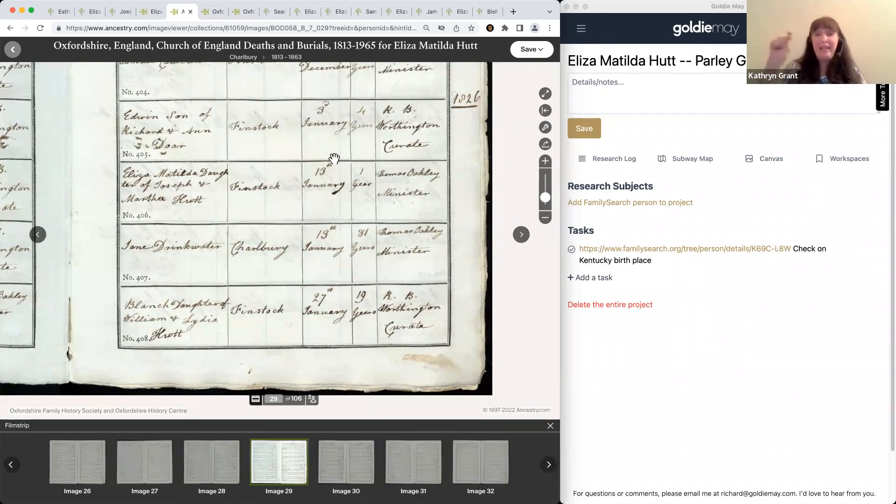
scroll(335, 163, "up", 2)
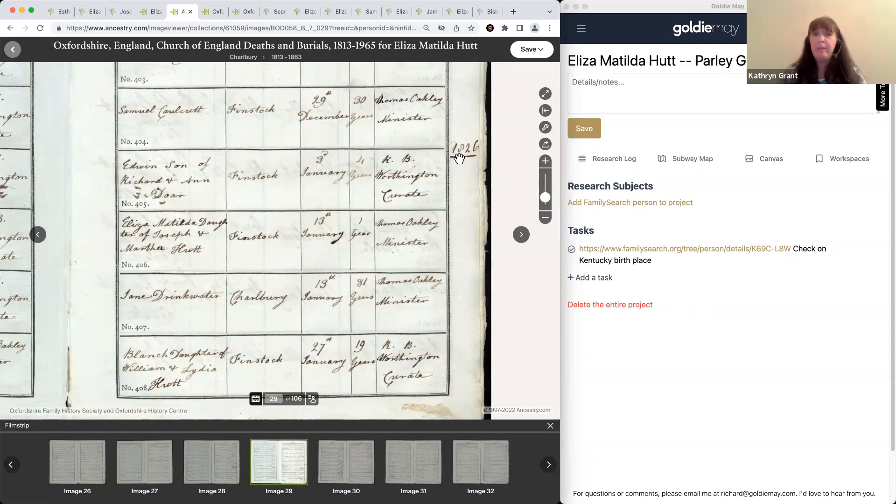
key("ctrl+shift+Tab")
key("ctrl+shift+Tab")
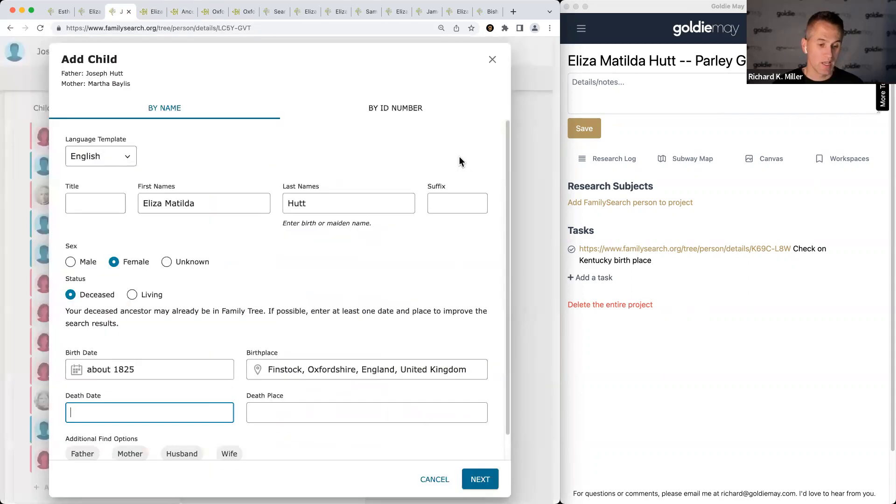
type("January 1826")
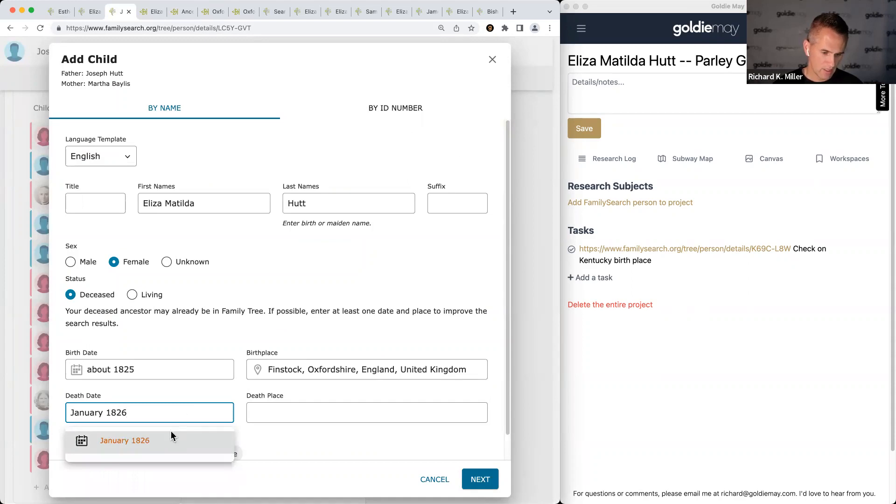
left_click(161, 440)
Set the child's death place to Finstock, Oxfordshire, England, United Kingdom.
left_click(284, 411)
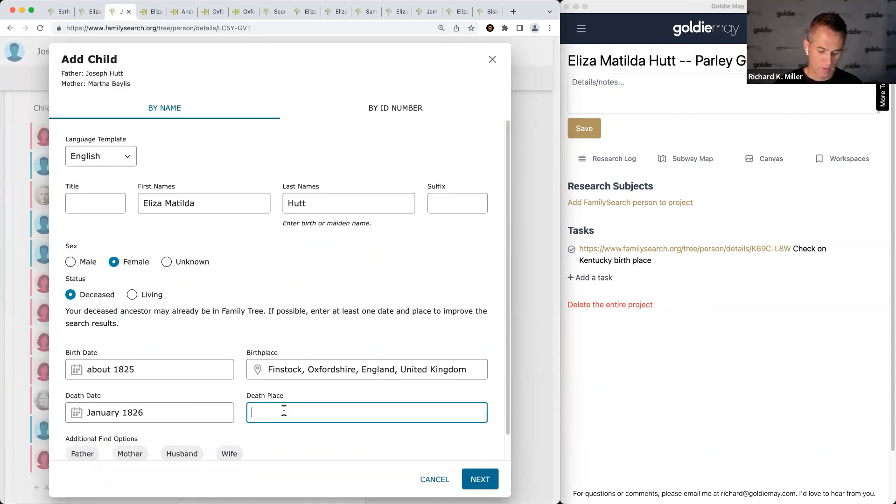
type("Finstock")
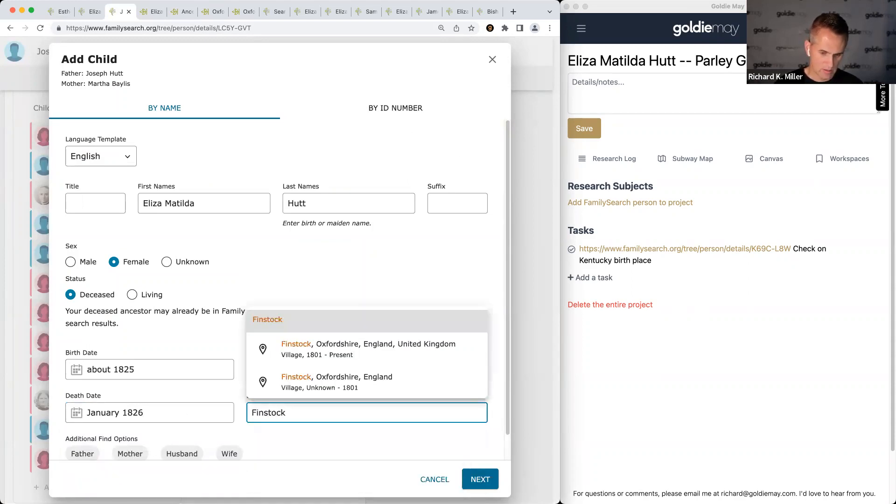
key("Down")
key("Return")
scroll(289, 377, "down", 2)
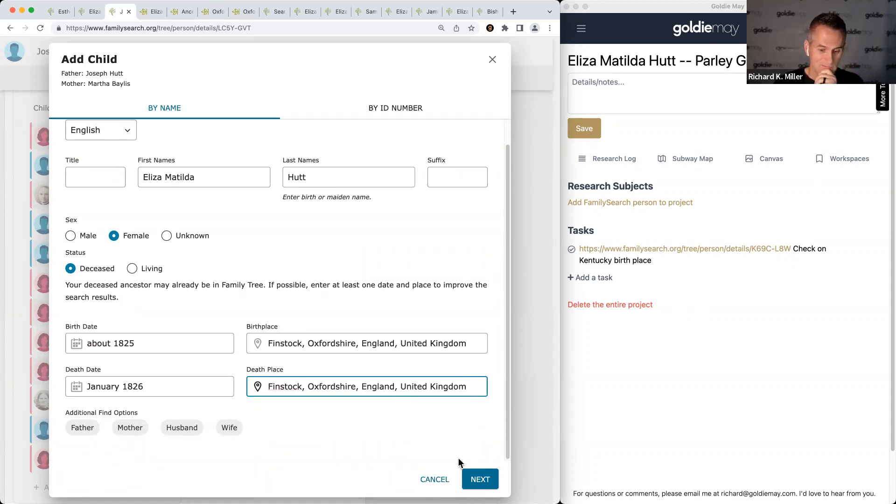
Search for possible matches with the entered details and create the child as a new person.
left_click(476, 478)
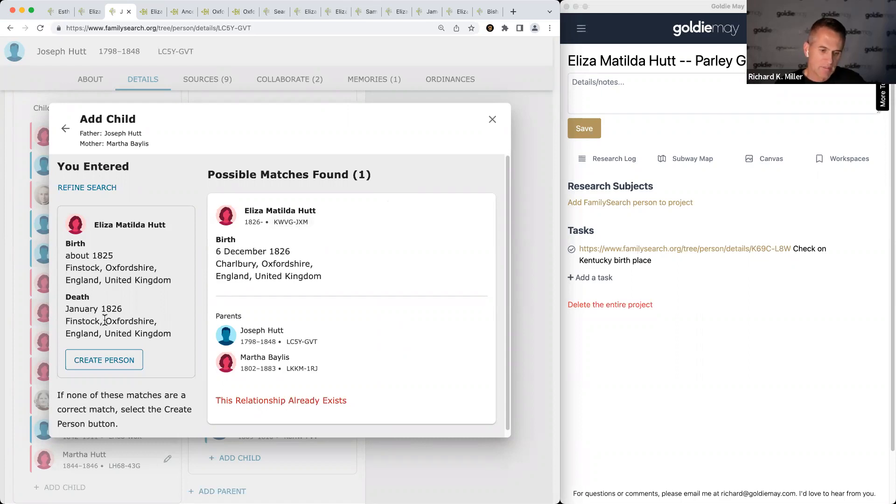
left_click(98, 363)
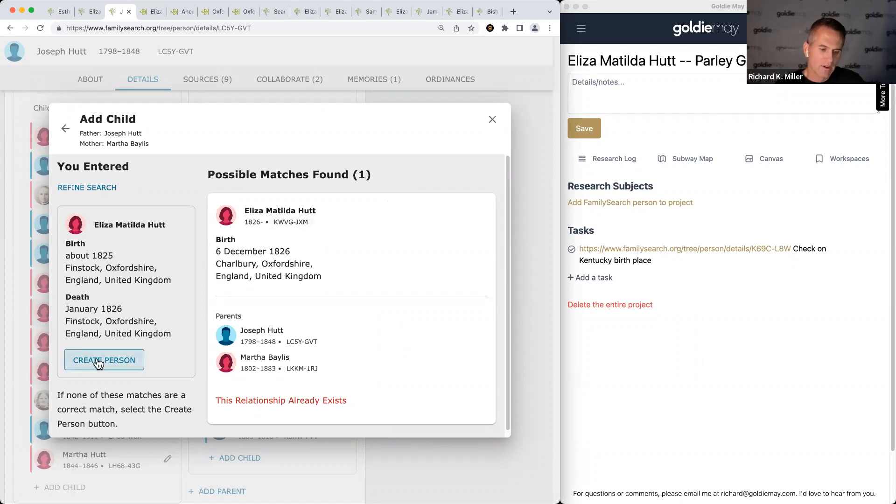
left_click(114, 365)
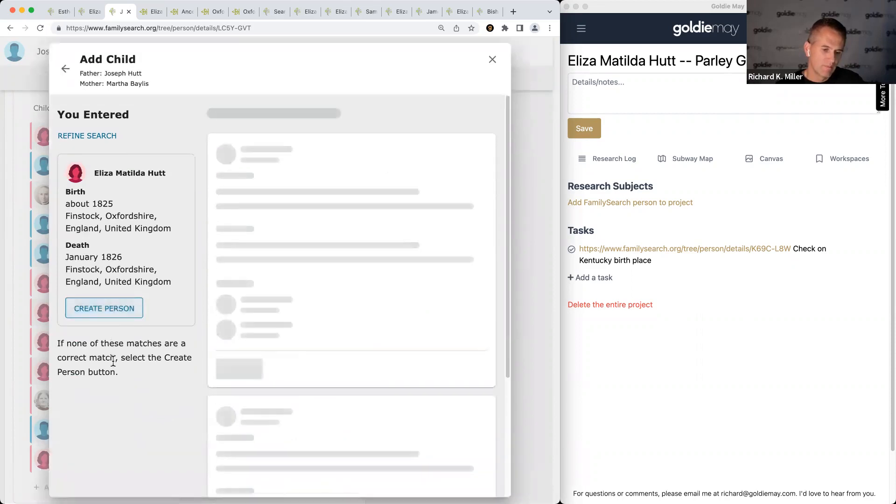
Open the details page of the newly added 1825–1826 daughter from the father's list of children.
scroll(170, 284, "down", 3)
scroll(170, 284, "up", 2)
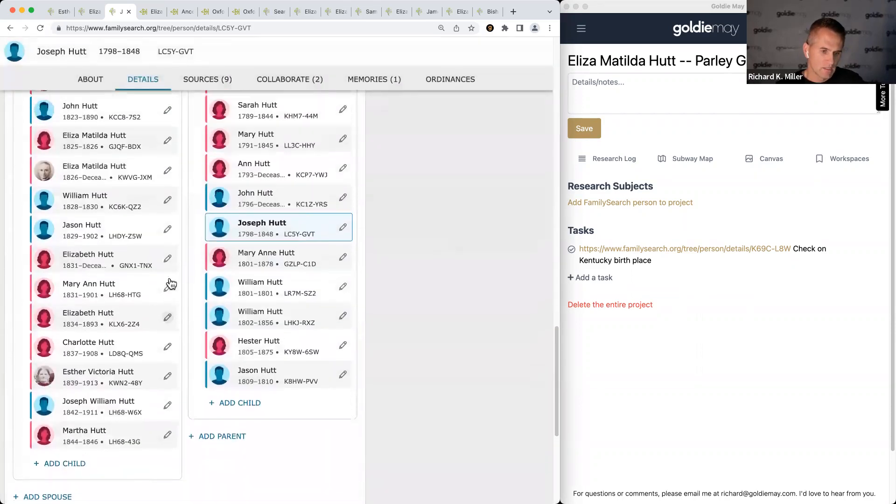
left_click(111, 161)
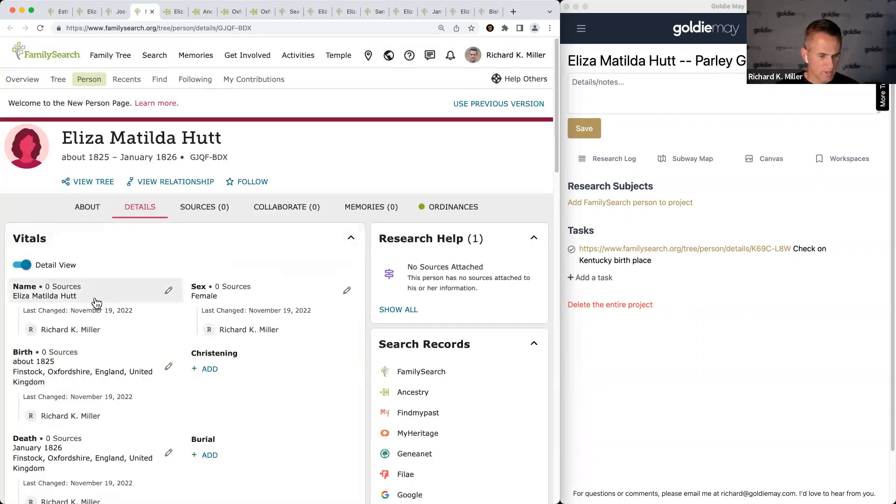
scroll(107, 306, "down", 1)
scroll(107, 306, "down", 1)
left_click(205, 267)
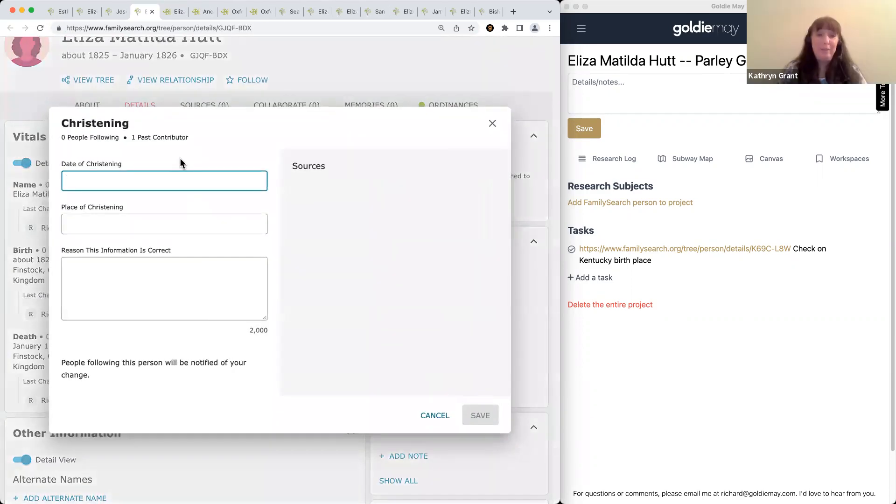
key("ctrl+Tab")
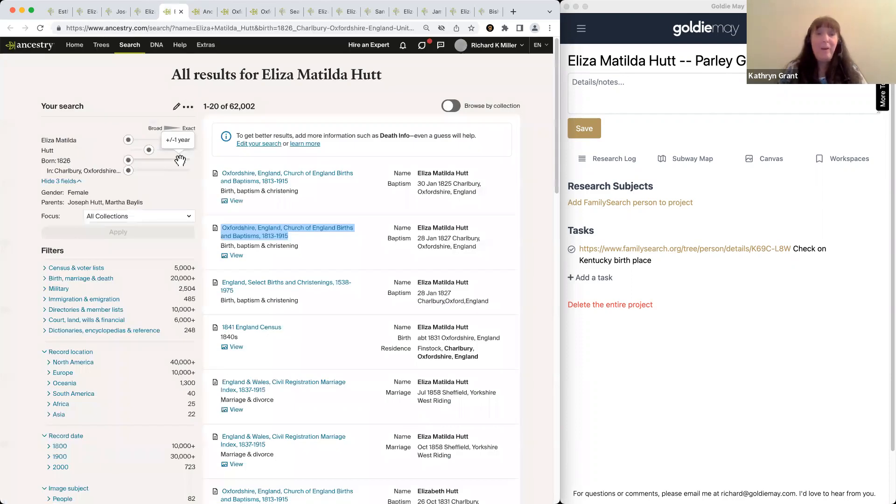
key("ctrl+w")
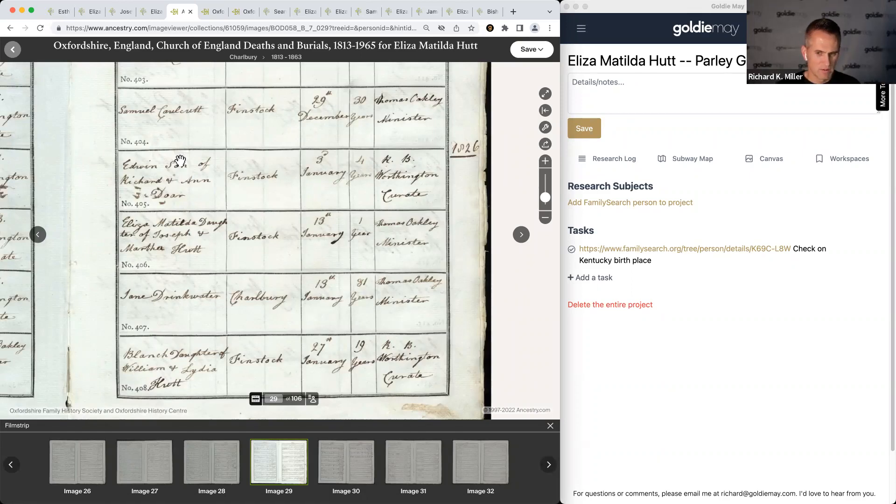
key("ctrl+shift+Tab")
key("Escape")
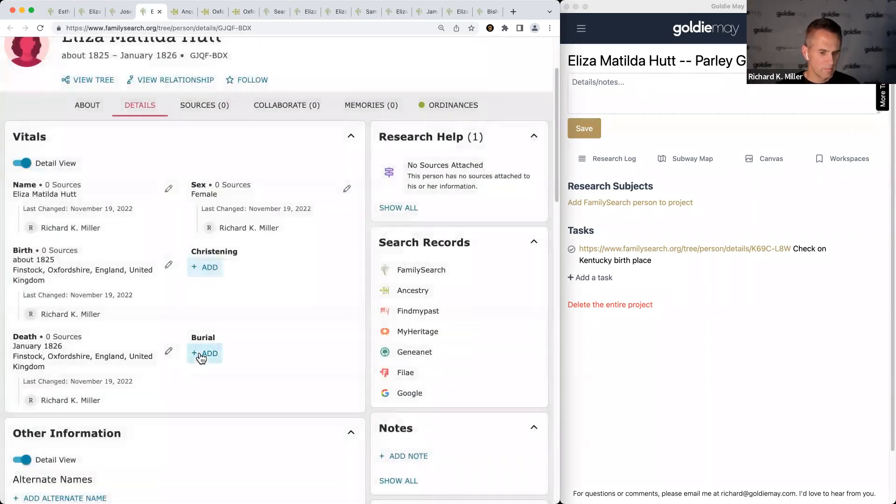
Start a burial entry dated 13 January 1826 and check the parish in the heading of the burial register page.
left_click(201, 358)
type("13 Jan 1826")
key("ctrl+Tab")
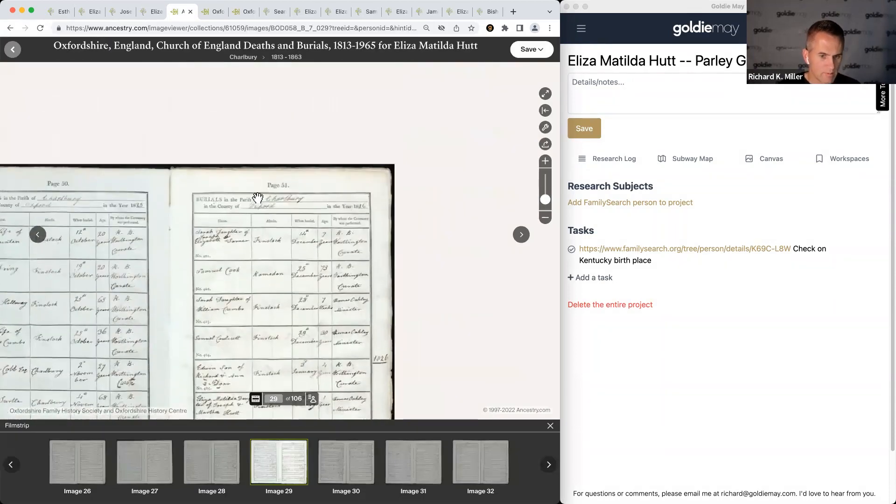
scroll(285, 210, "up", 3)
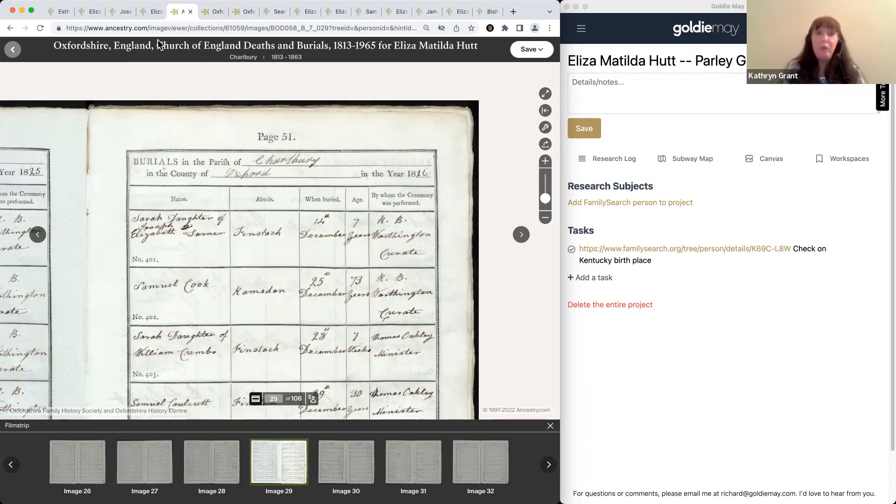
key("ctrl+shift+Tab")
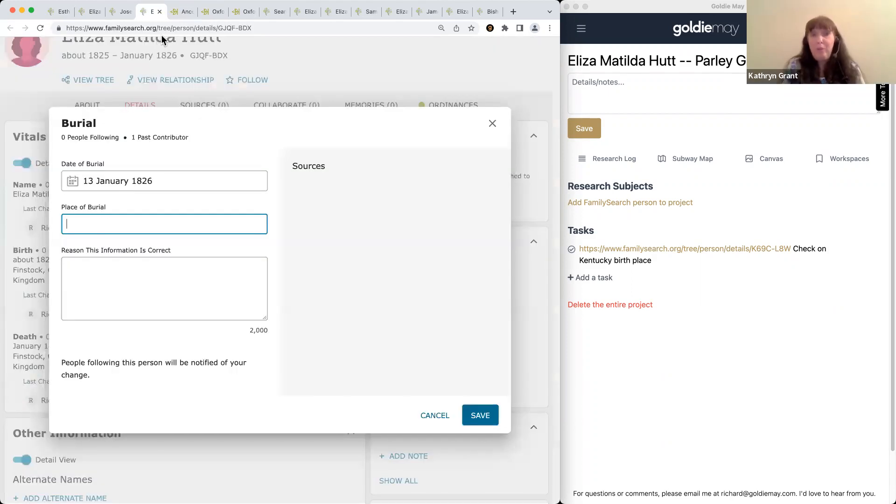
Set the burial place to Charlbury, Oxfordshire, England, United Kingdom and copy the register image's web address up to the query string.
type("Charlbur")
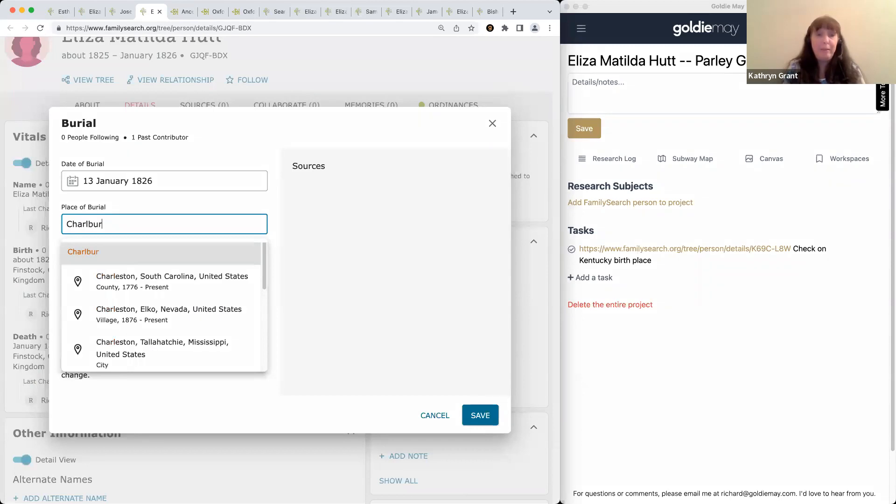
key("ctrl+Tab")
key("super+l")
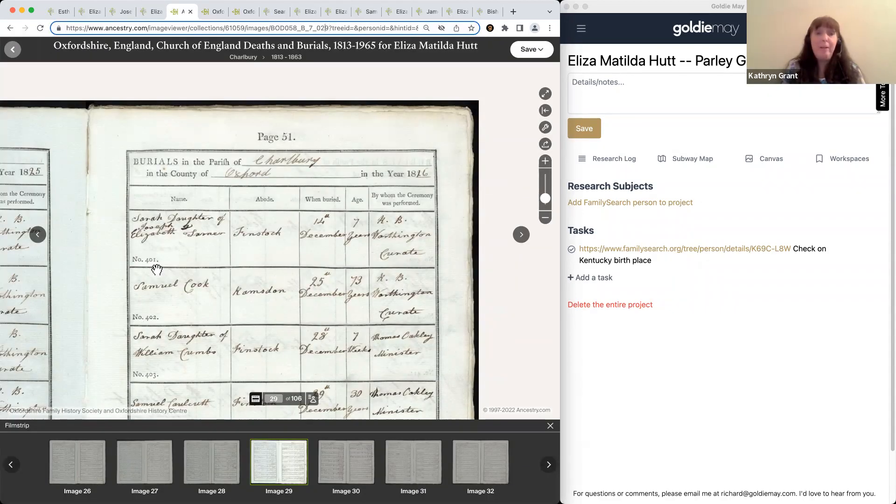
key("shift+Home")
key("Right")
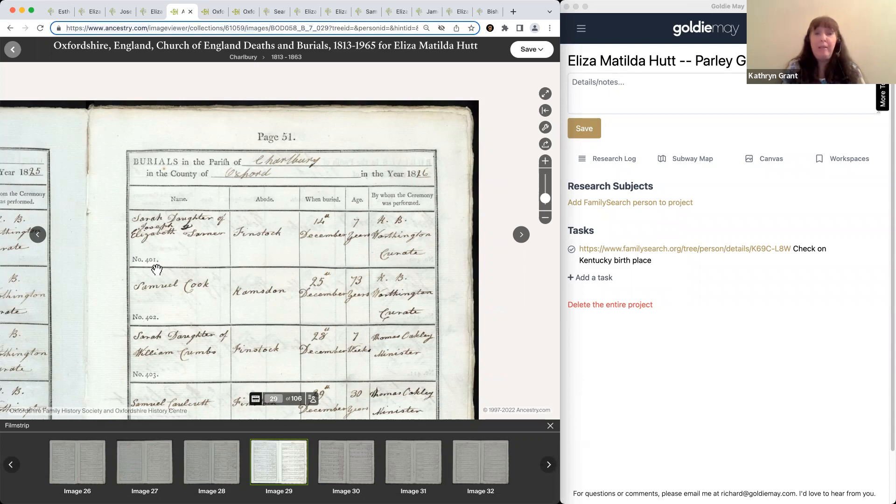
key("ctrl+shift+Tab")
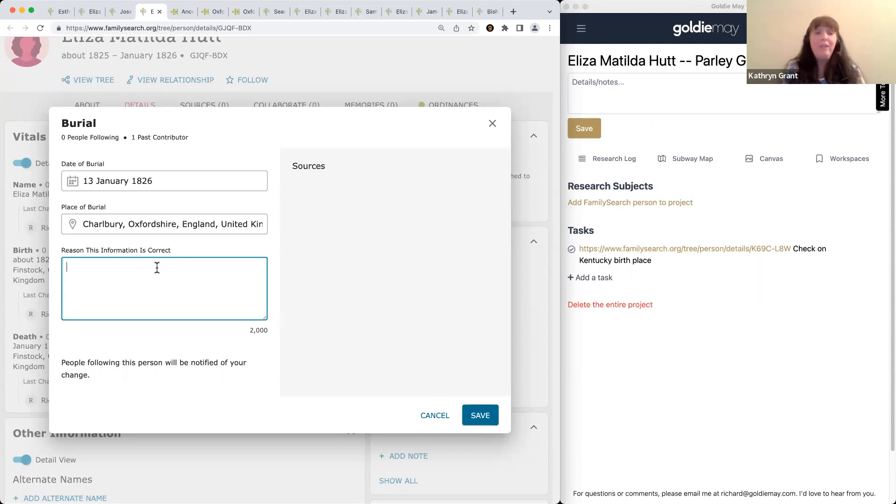
Give "Burial record from Charlbury parish." as the reason for the burial information and save the entry.
key("ctrl+Tab")
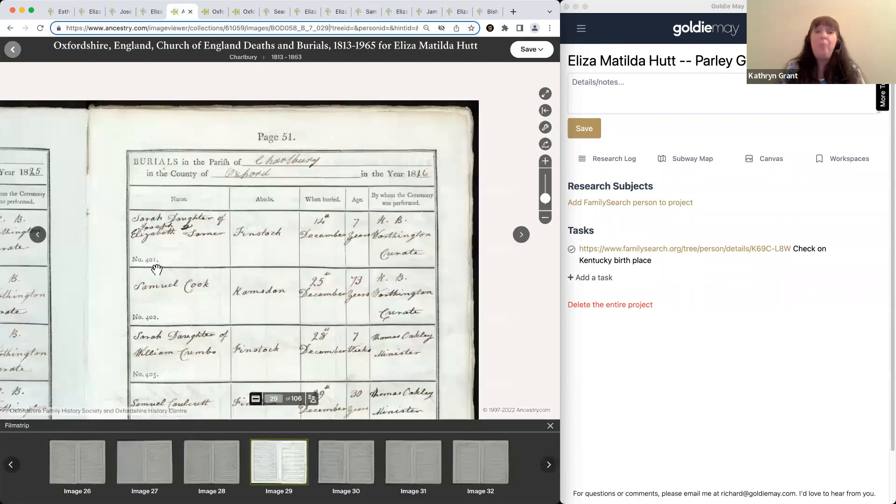
key("ctrl+shift+Tab")
type("Burial record from")
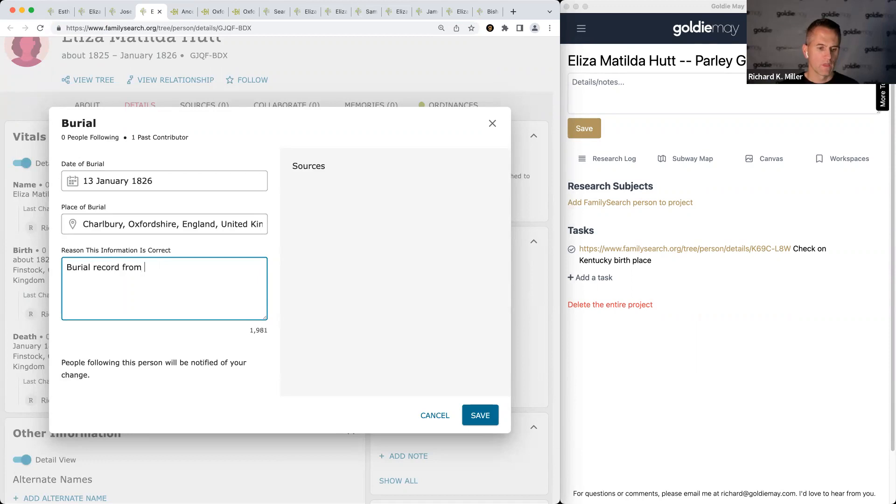
key("ctrl+Tab")
key("ctrl+shift+Tab")
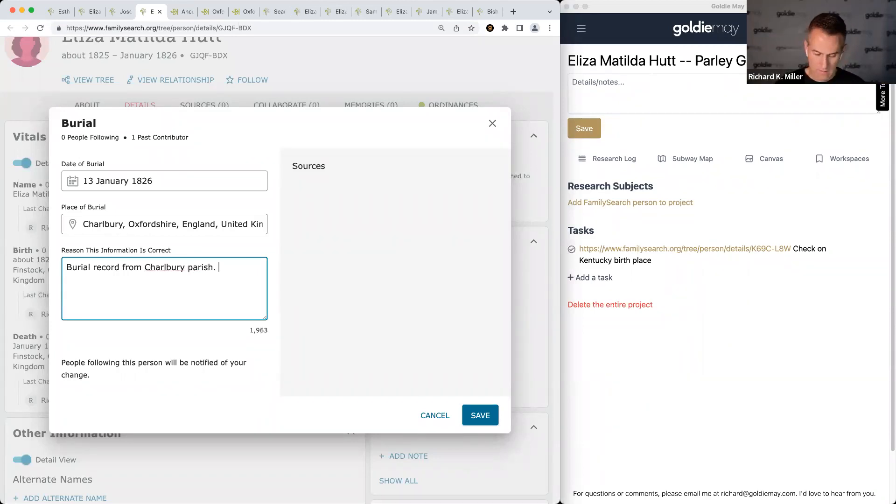
left_click(480, 415)
Start a web page source dated 1826 with the burial image's link and its "Oxfordshire, England, Church of England Deaths and Burials, 1813-1965" title.
left_click(198, 108)
left_click(115, 273)
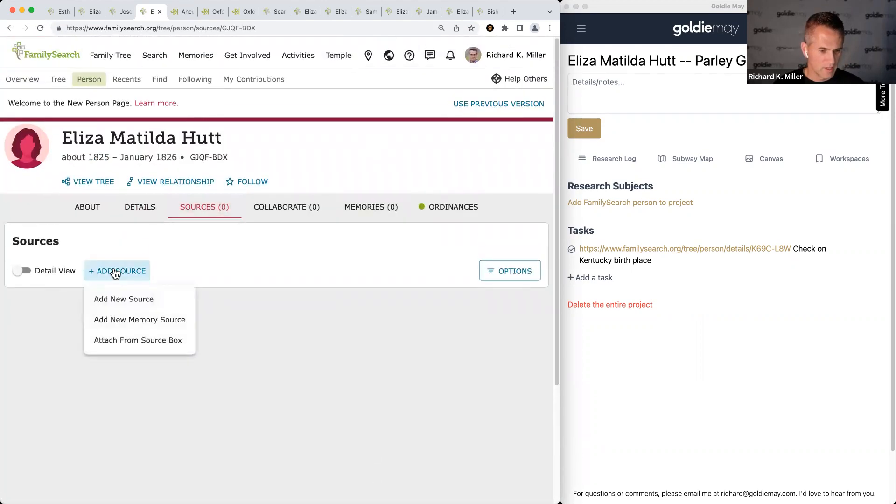
left_click(132, 301)
left_click_drag(53, 46, 313, 52)
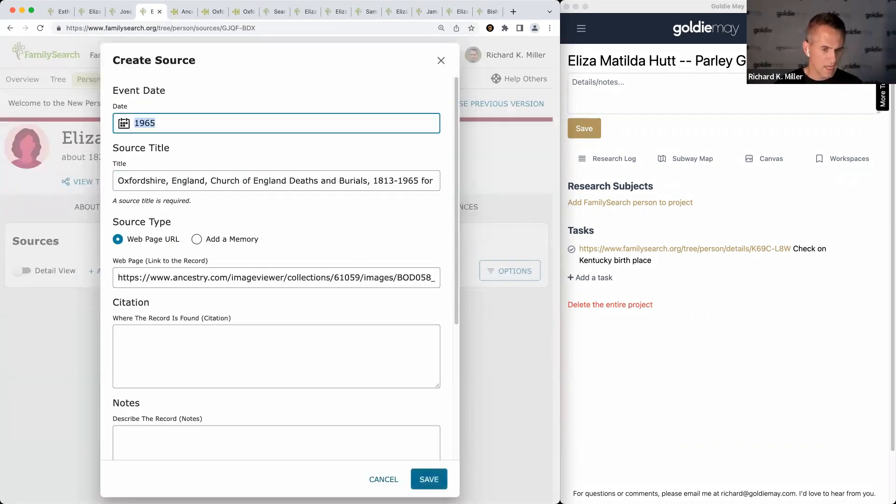
type("1826")
Copy the source citation and source information from the Ancestry burial record into the new source's citation and save the source.
left_click(206, 334)
scroll(206, 333, "down", 3)
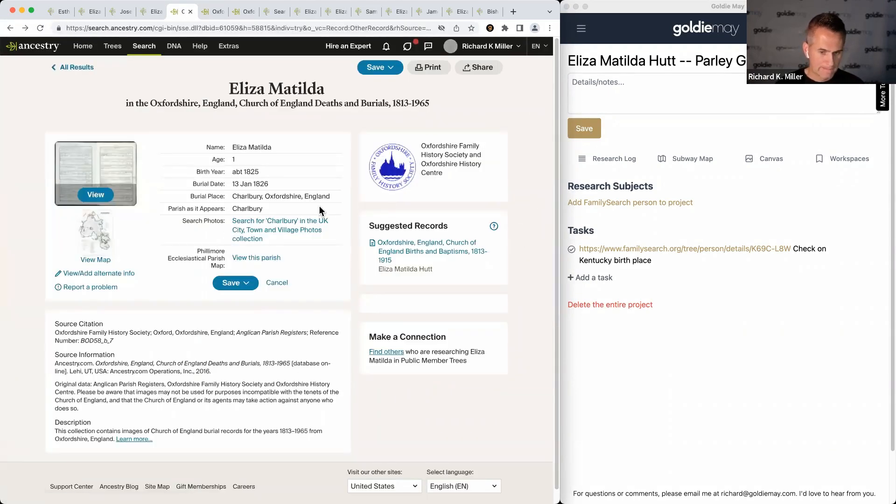
left_click_drag(54, 323, 180, 410)
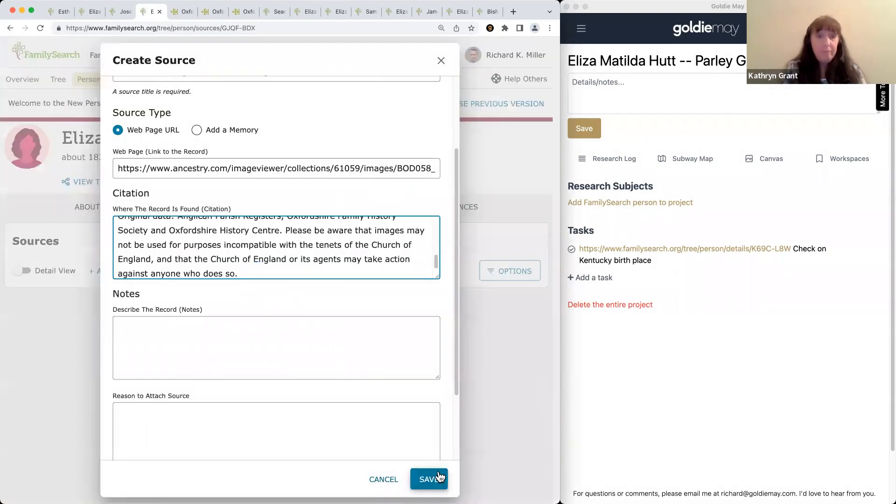
left_click(427, 476)
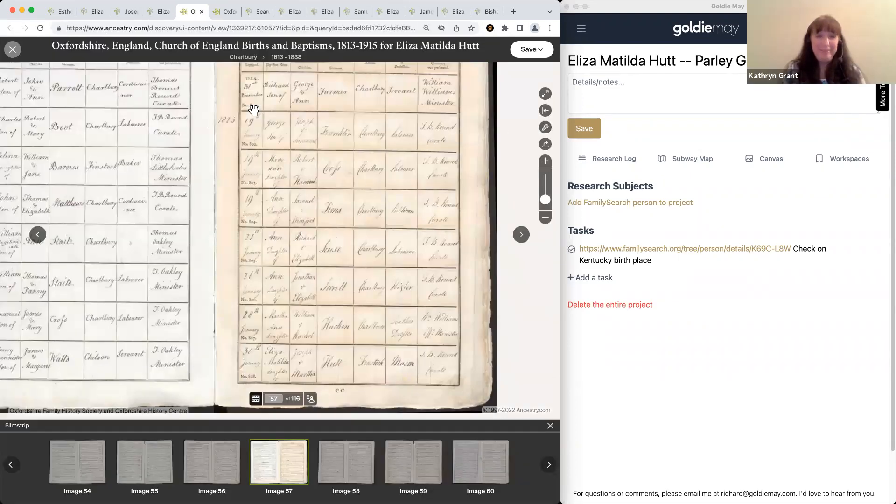
Check the parish heading, margin year and baptism date of entry No. 808 in the Charlbury baptism register.
left_click_drag(253, 110, 258, 264)
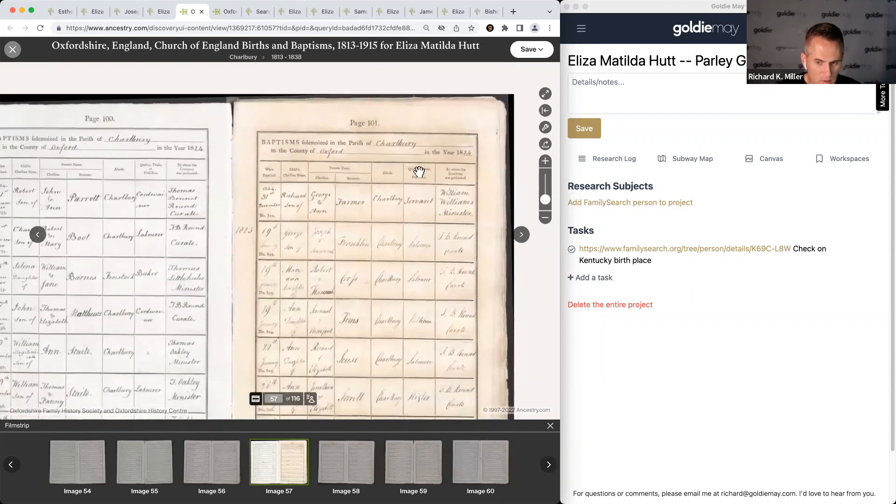
scroll(336, 246, "down", 5)
scroll(349, 313, "down", 5)
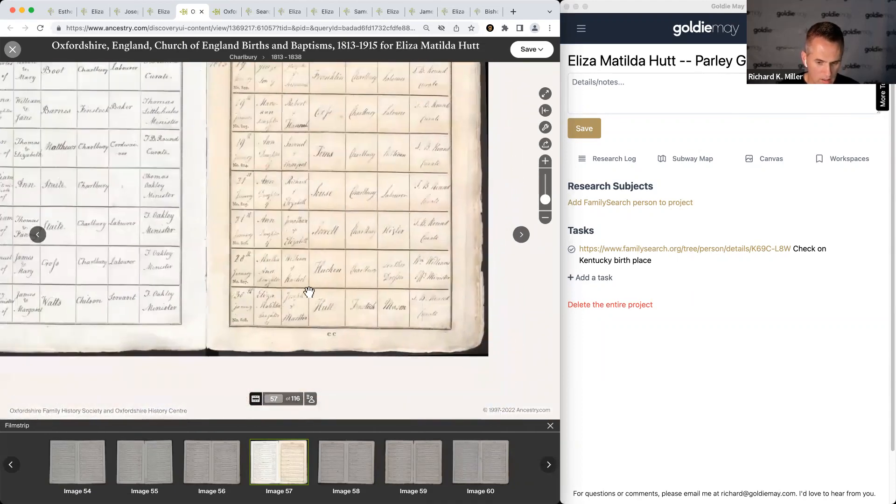
scroll(293, 275, "up", 3)
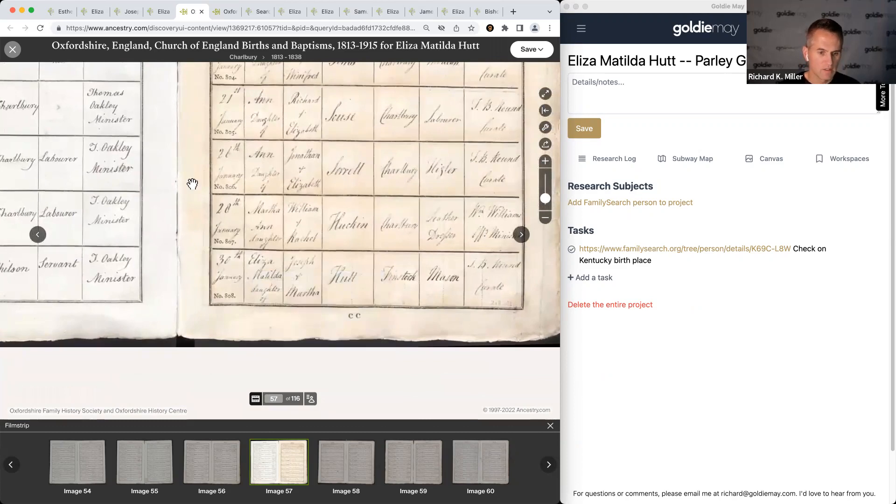
scroll(191, 185, "up", 4)
key("ctrl+shift+Tab")
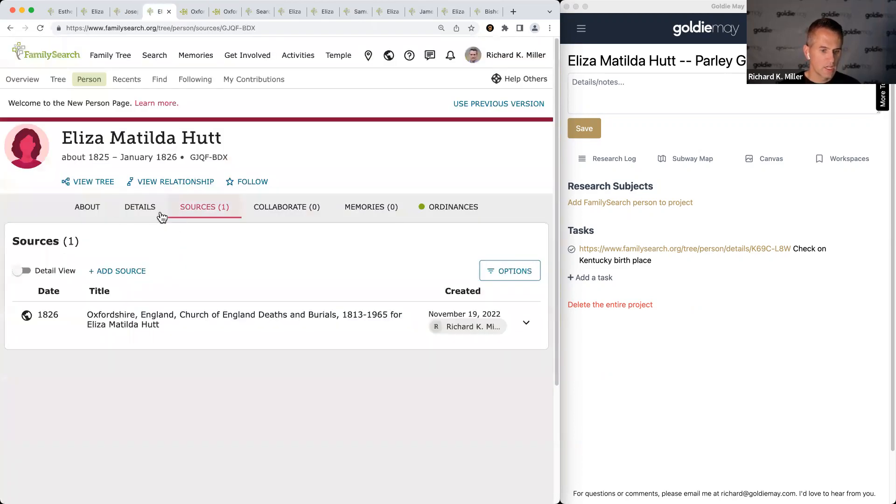
Add a christening on 30 January 1825 in Charlbury, Oxfordshire, England, United Kingdom, with the reason "Christening record in sources".
left_click(141, 207)
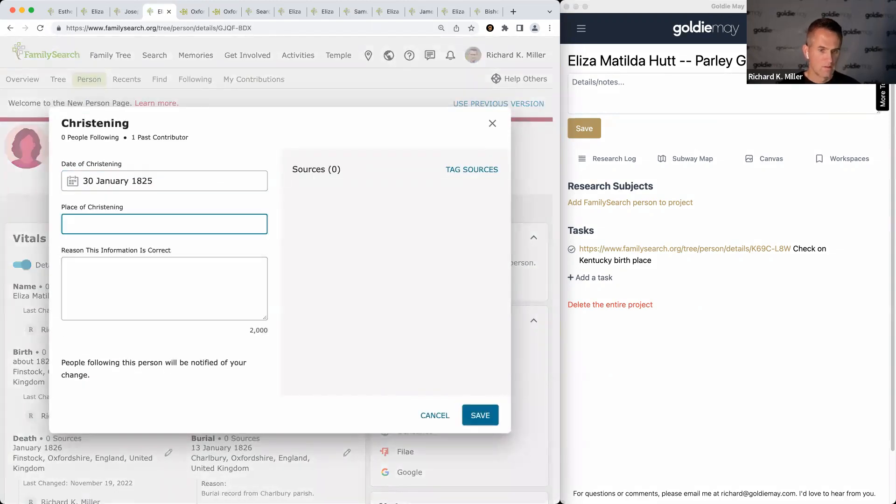
key("ctrl+Tab")
key("ctrl+shift+Tab")
key("Tab")
type("Christening record in sour")
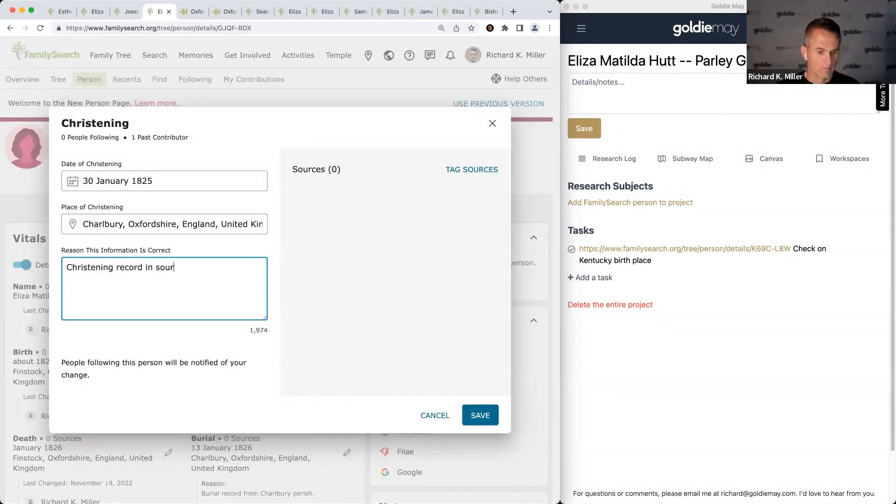
type("ces")
key("super+a")
left_click(480, 415)
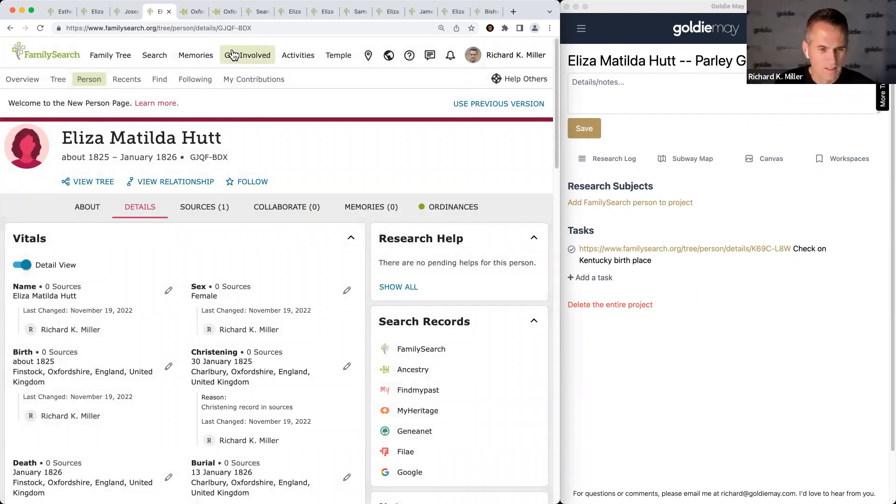
Add a source dated 1825 to the daughter, linked to the Ancestry baptism record's address without its query string.
key("ctrl+Tab")
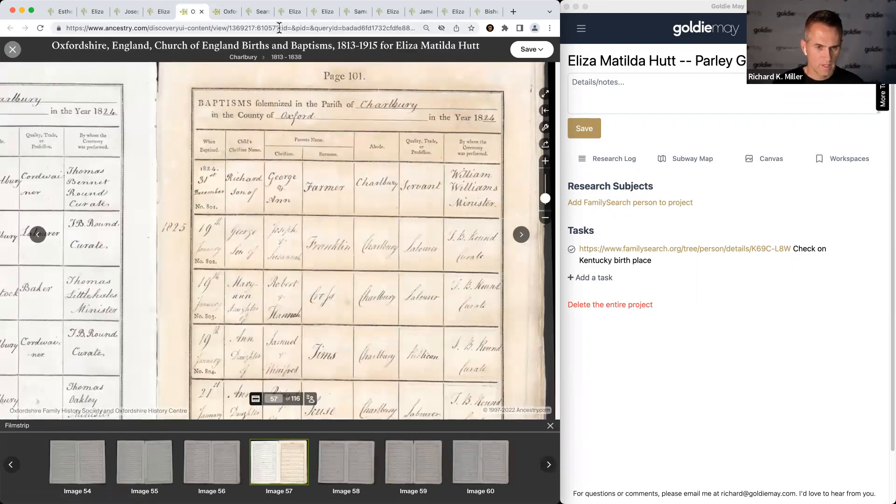
left_click_drag(277, 29, 67, 28)
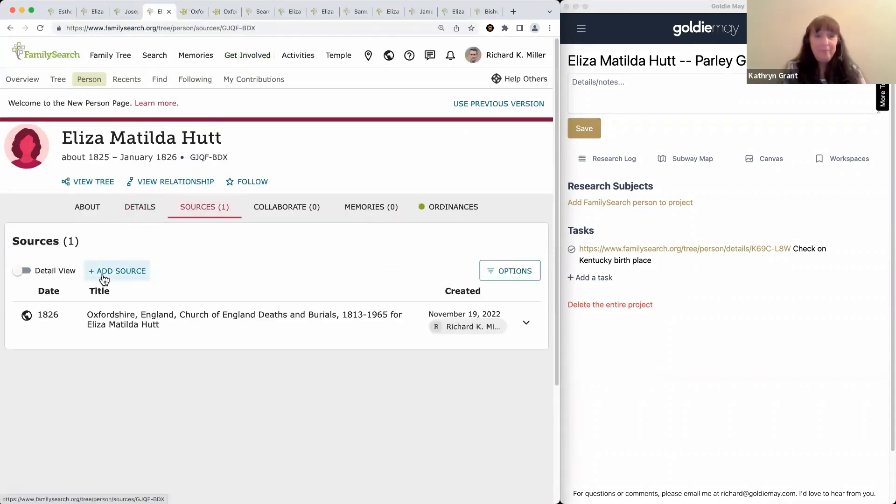
left_click(110, 272)
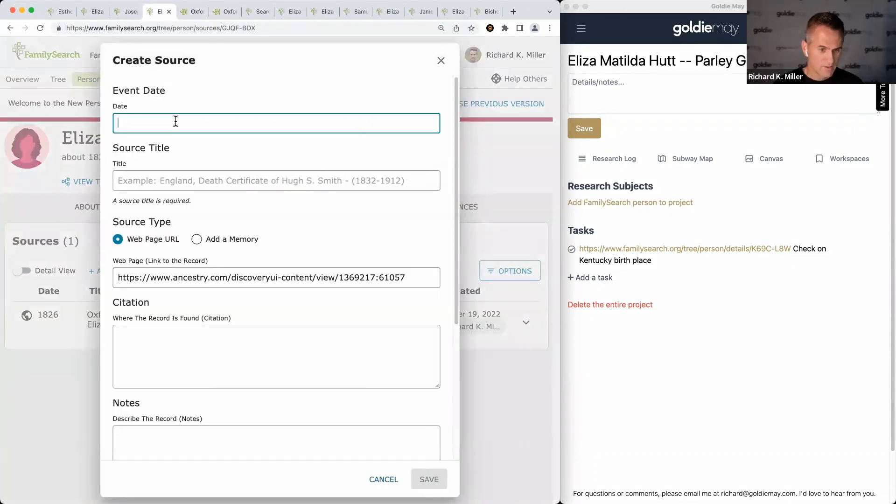
type("1825")
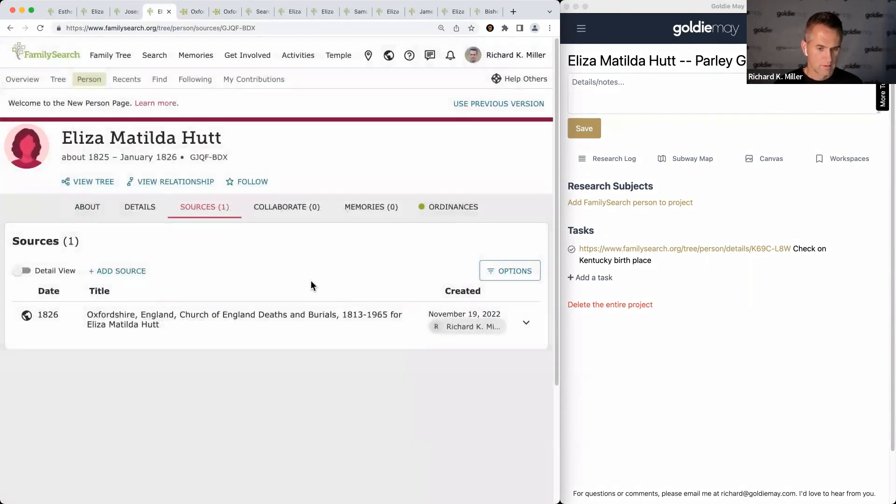
Review the daughter's vitals and her place among the parents and siblings in the family members section.
left_click(125, 207)
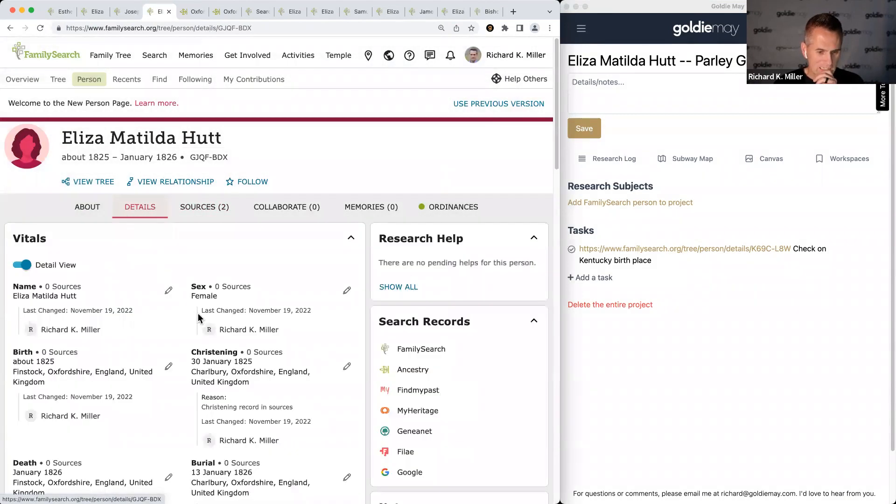
scroll(196, 313, "down", 10)
scroll(215, 316, "down", 2)
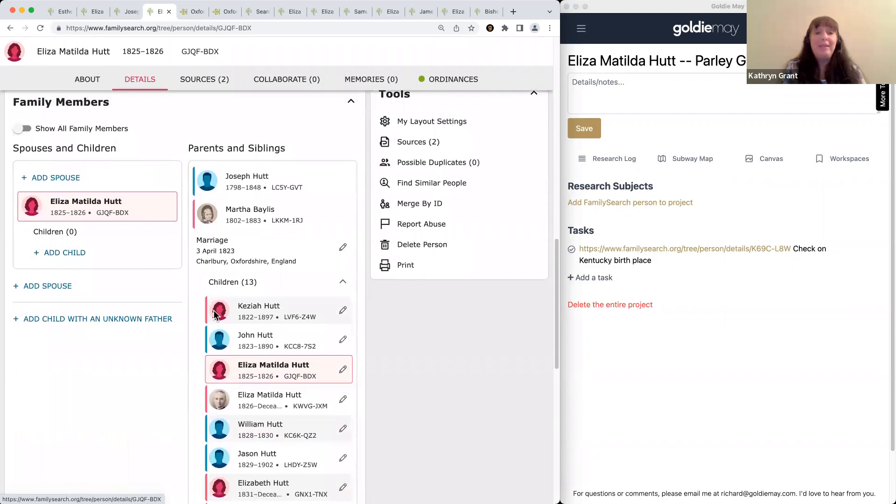
scroll(160, 267, "up", 15)
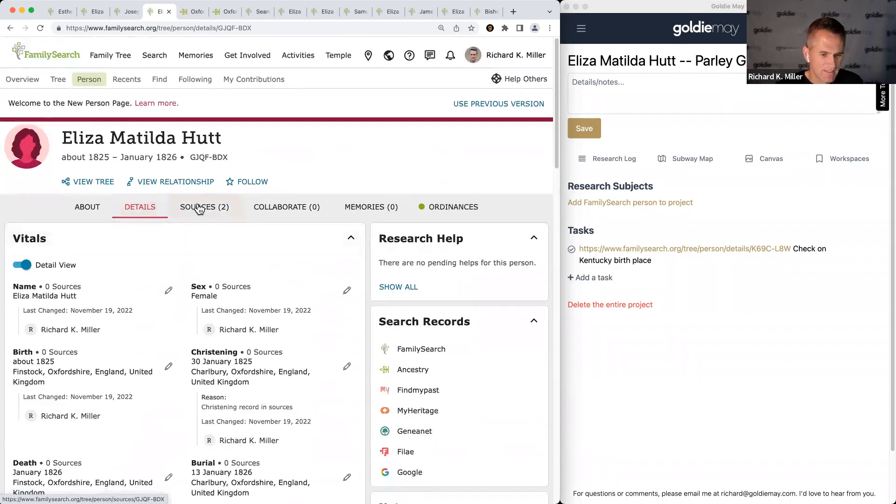
Tag the daughter's 1825 Church of England Births and Baptisms source as evidence for Name, Sex and Christening.
left_click(201, 210)
left_click(526, 145)
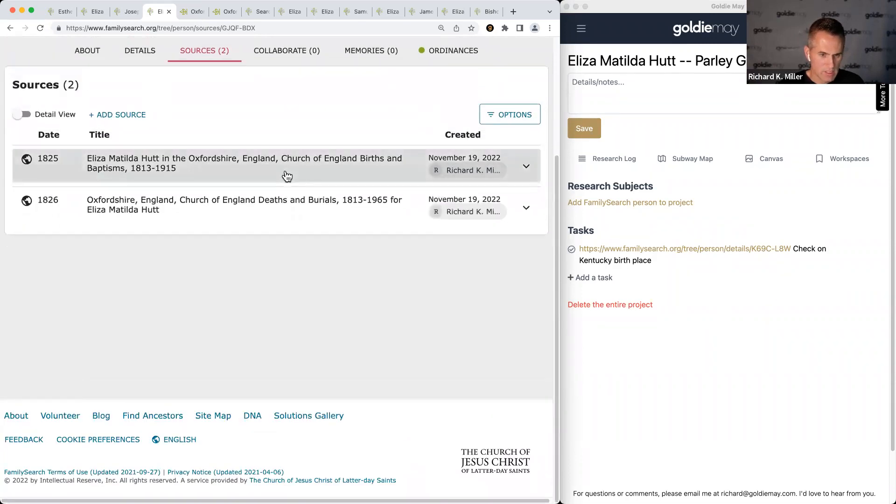
left_click(62, 192)
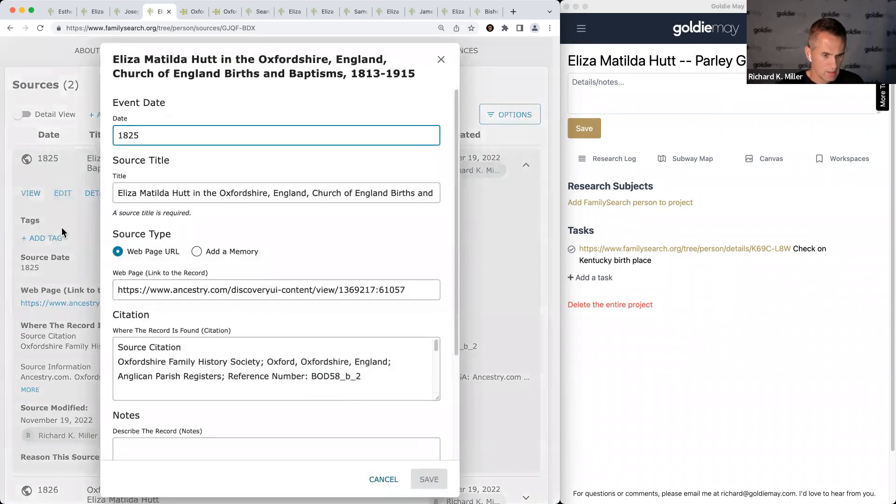
left_click(441, 59)
left_click(44, 239)
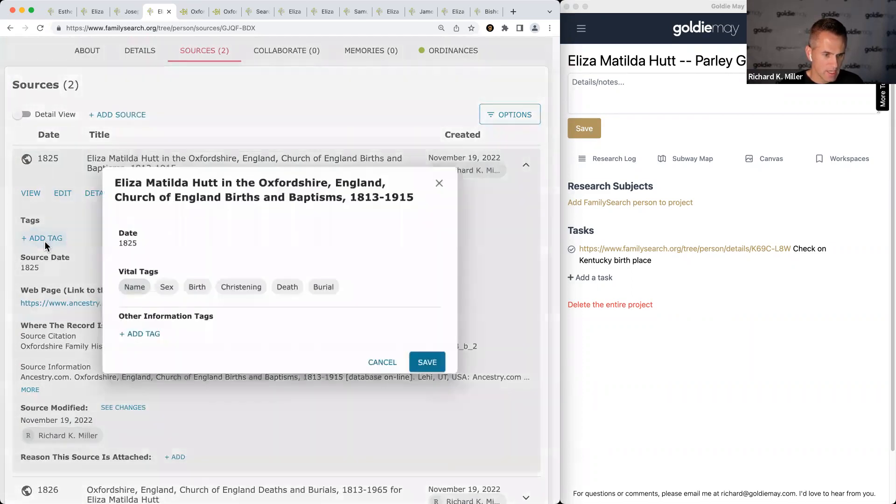
left_click(135, 286)
left_click(178, 288)
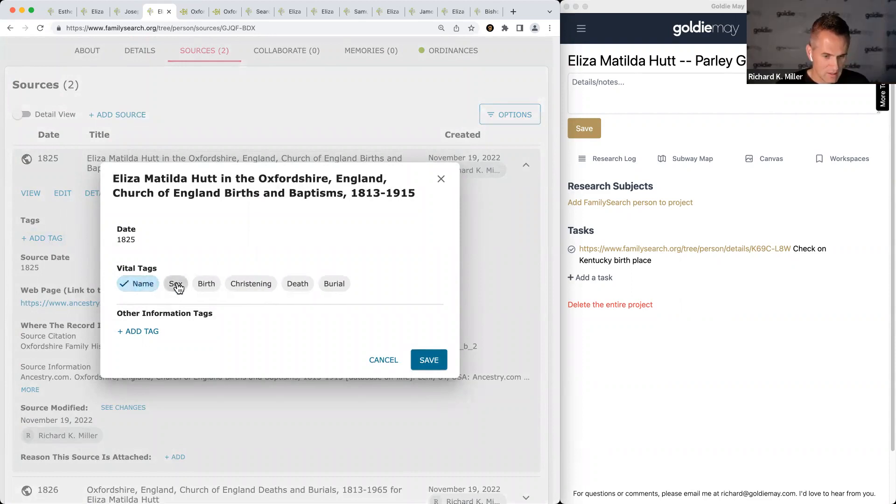
left_click(248, 286)
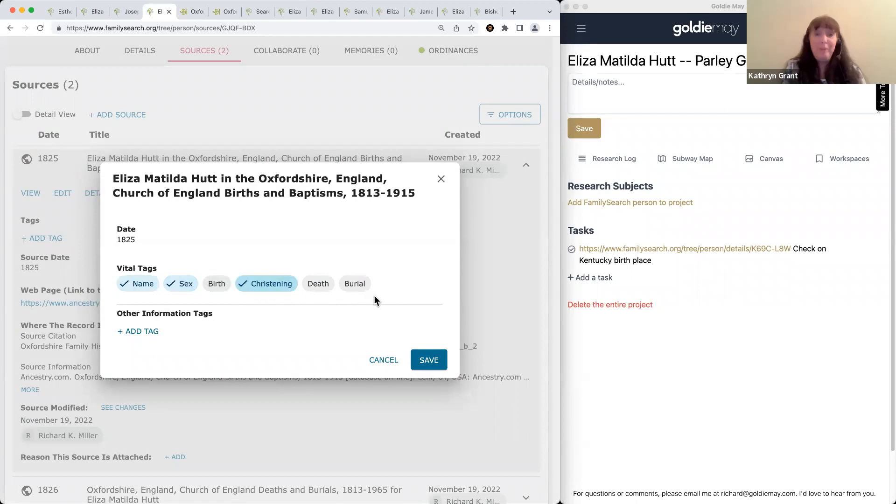
left_click(429, 360)
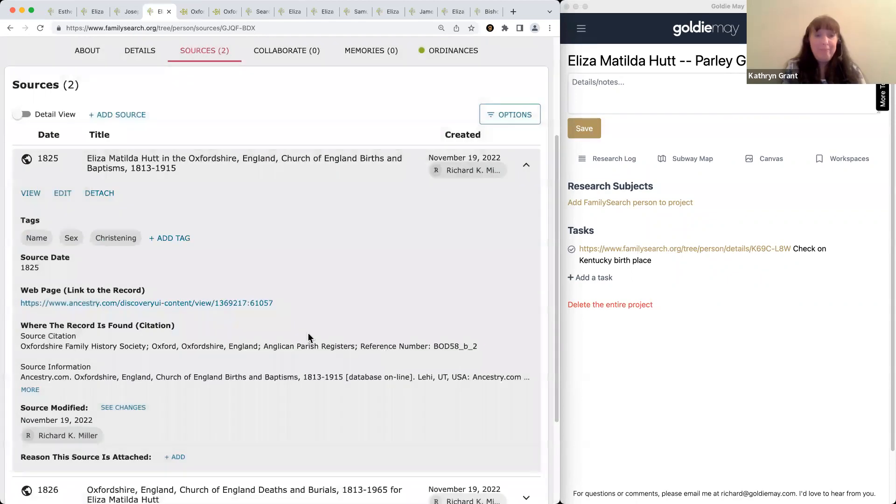
Tag the daughter's 1826 Church of England Deaths and Burials source with Name, Sex, Birth, Death and Burial.
scroll(309, 336, "down", 5)
scroll(144, 362, "down", 3)
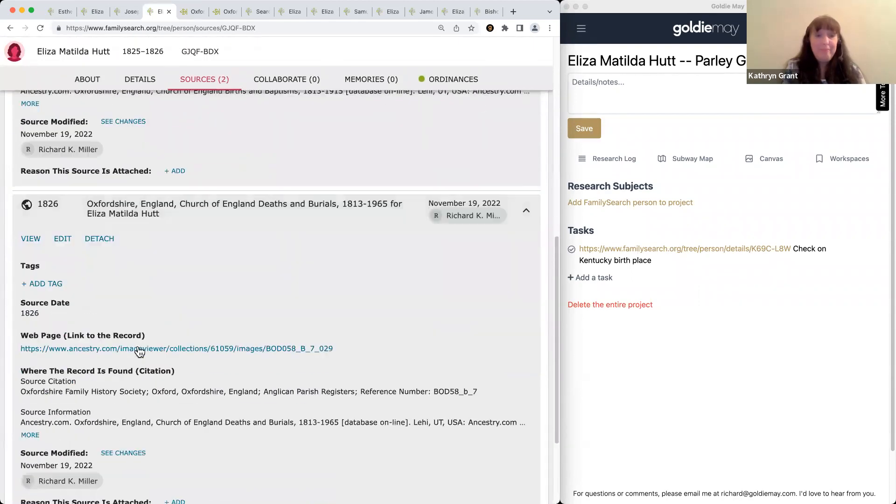
left_click(57, 239)
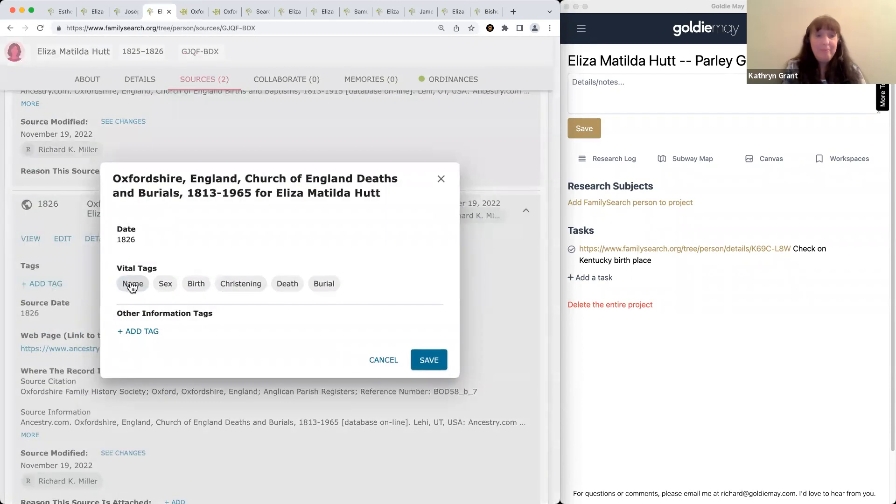
left_click(135, 285)
left_click(174, 286)
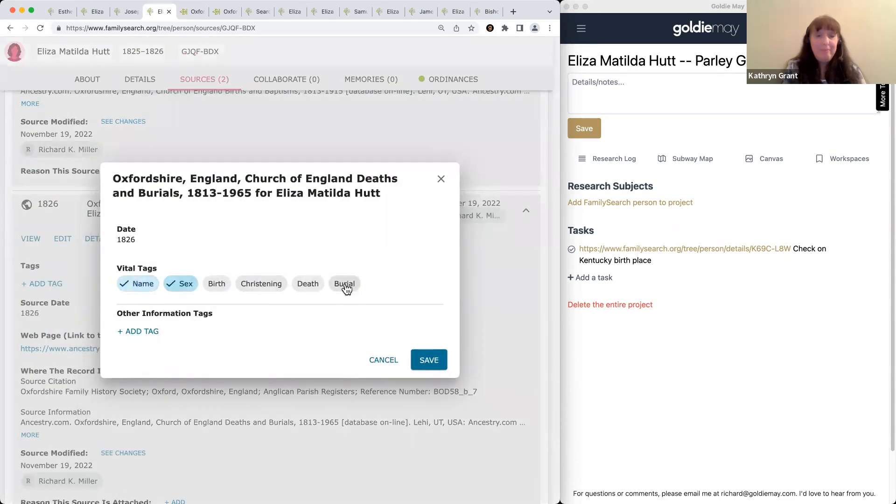
left_click(344, 285)
left_click(426, 361)
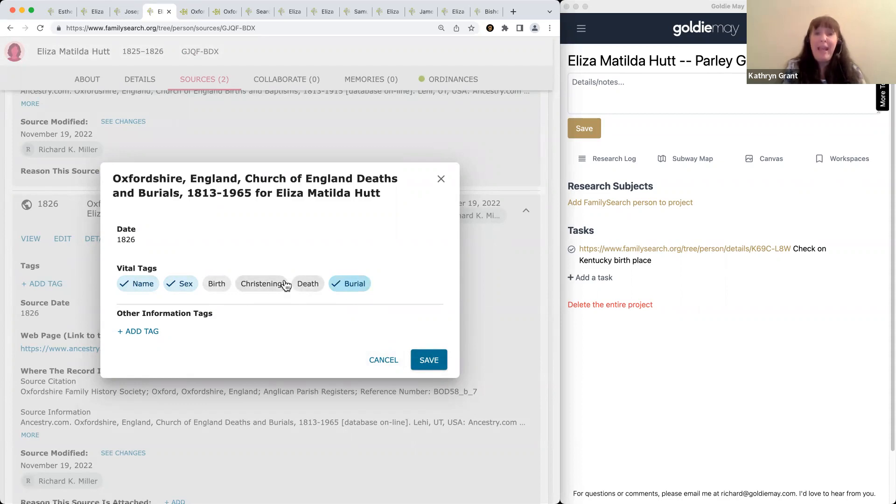
left_click(306, 284)
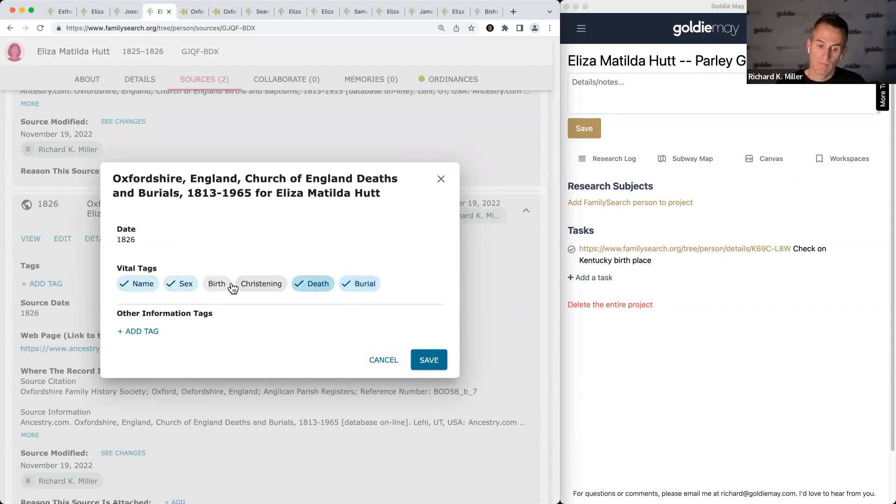
left_click(231, 287)
left_click(427, 361)
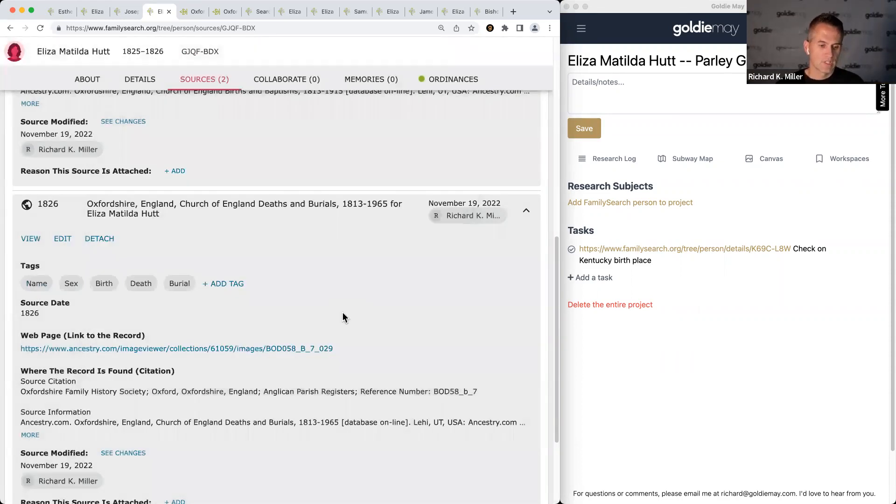
Check the source tagged to the daughter's birth among the vitals on her details page.
scroll(321, 299, "up", 15)
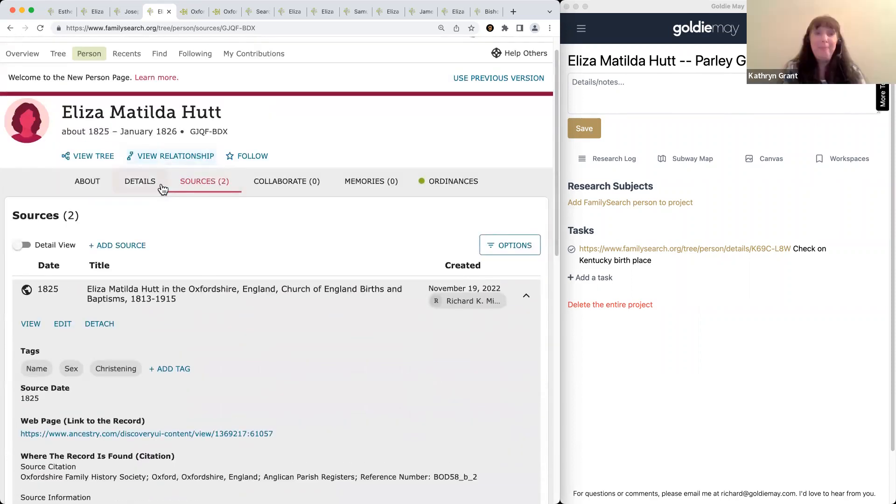
left_click(141, 214)
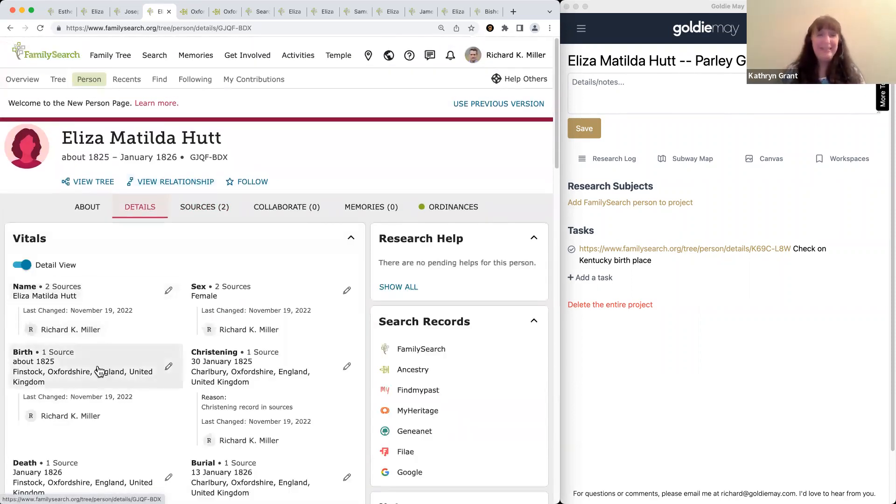
left_click(166, 371)
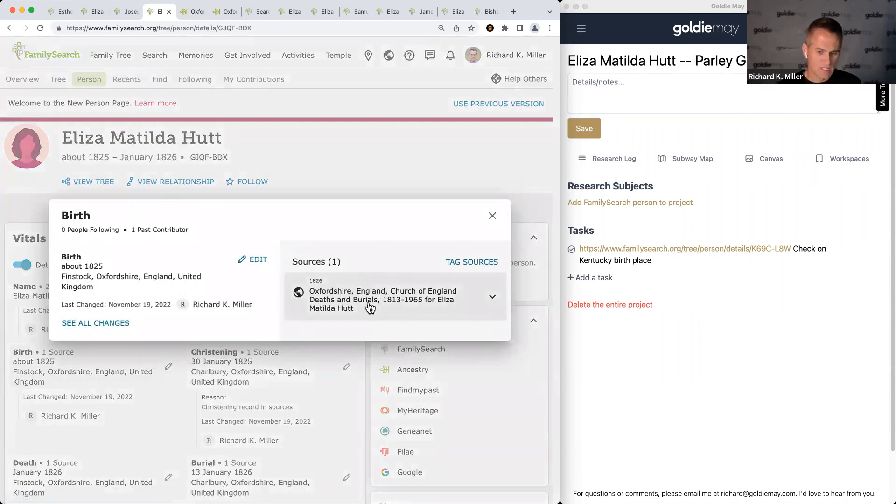
left_click(492, 216)
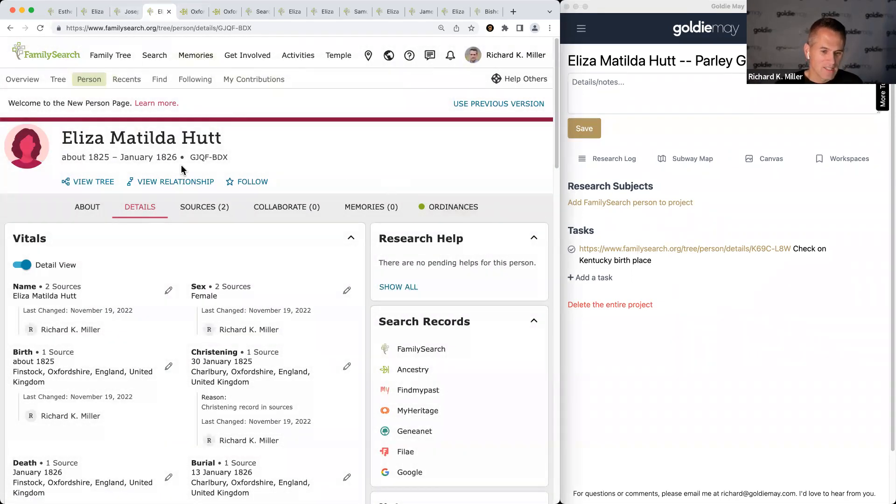
Compare the infant daughter with her younger same-named sister using Merge By ID and the sister's person ID.
scroll(150, 243, "down", 15)
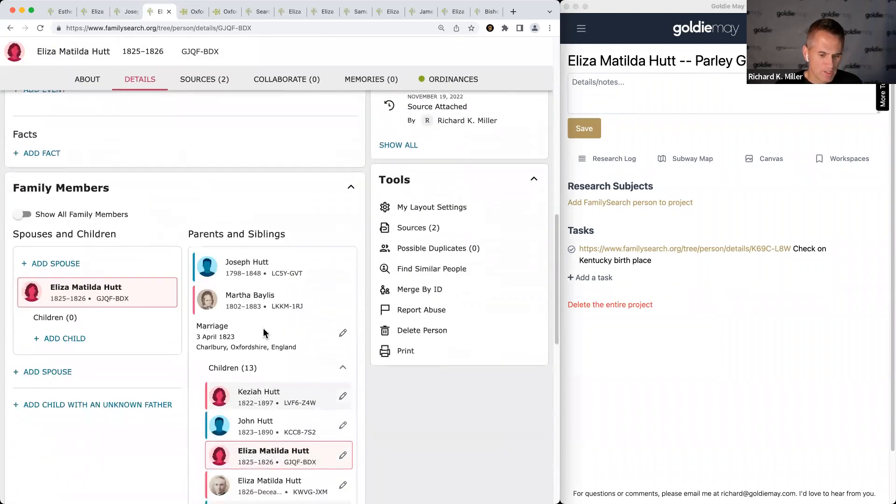
scroll(263, 332, "down", 2)
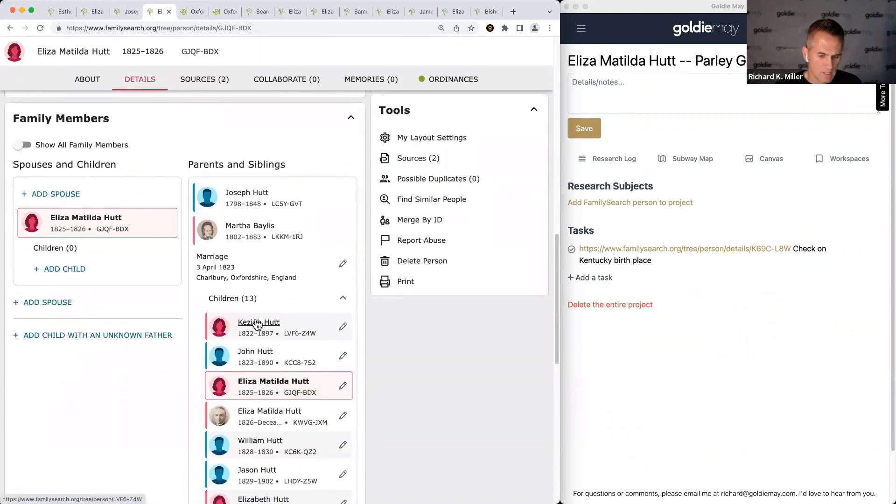
left_click(315, 422)
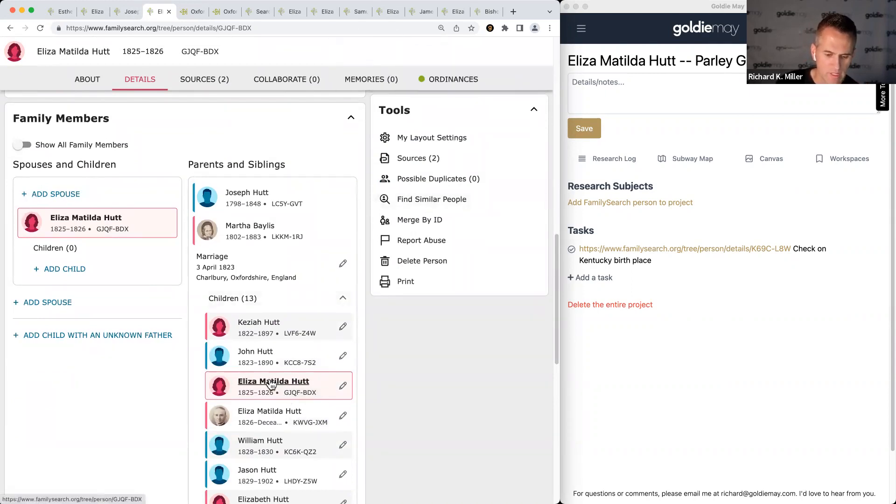
mouse_move(271, 384)
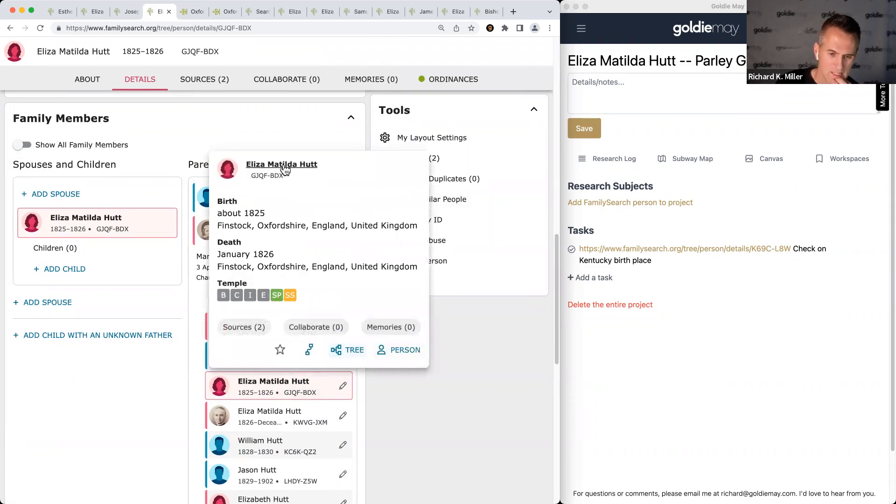
left_click(427, 225)
left_click(369, 365)
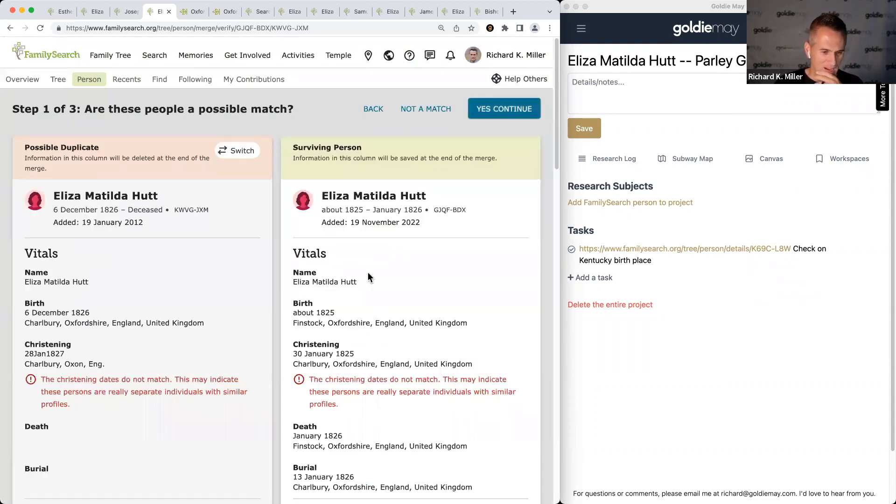
Declare the pair not a match: "These are two sisters, the older one having passed away at age 1, and the younger being named after her.".
left_click(425, 110)
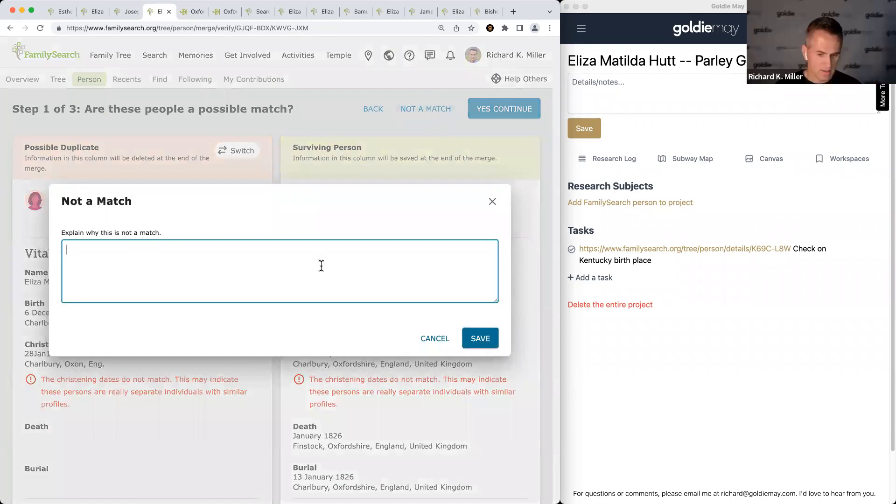
type("These are two sisters, the older one having passed away at age 1")
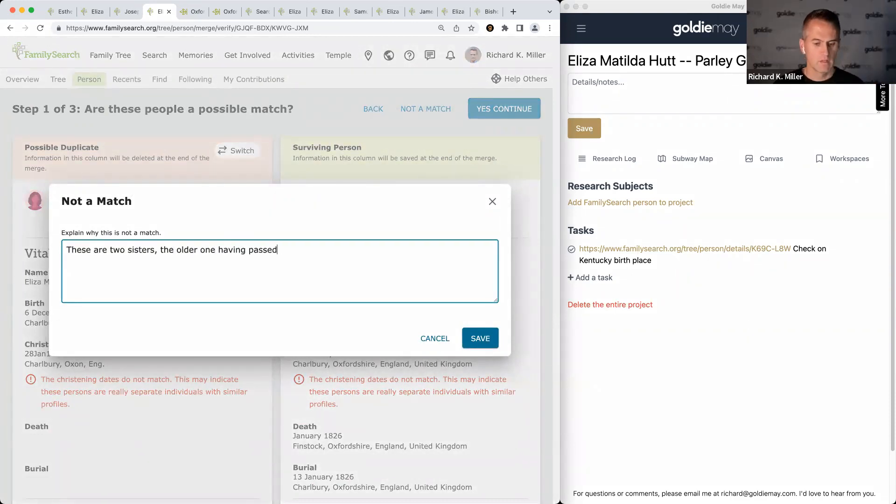
type(", and the younger being named after her.")
left_click(467, 338)
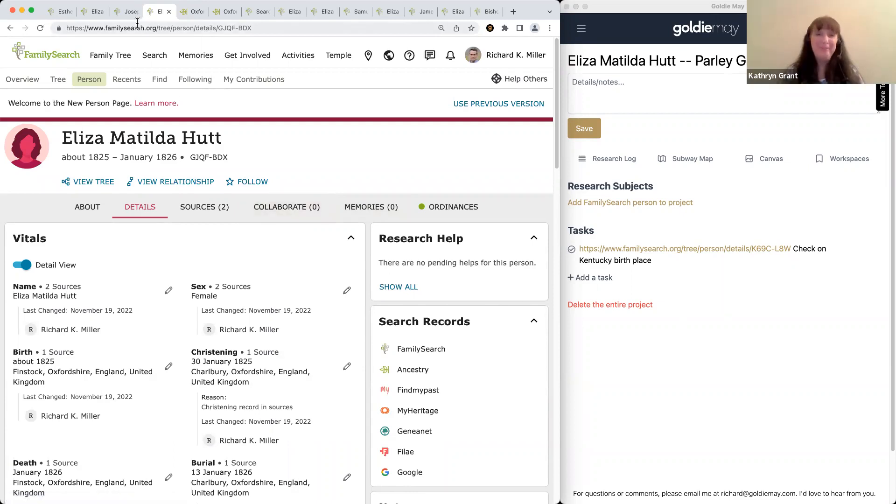
Review the father's children list, vitals and research help on his details page.
left_click(127, 12)
scroll(160, 171, "up", 2)
scroll(160, 172, "up", 10)
scroll(163, 168, "down", 5)
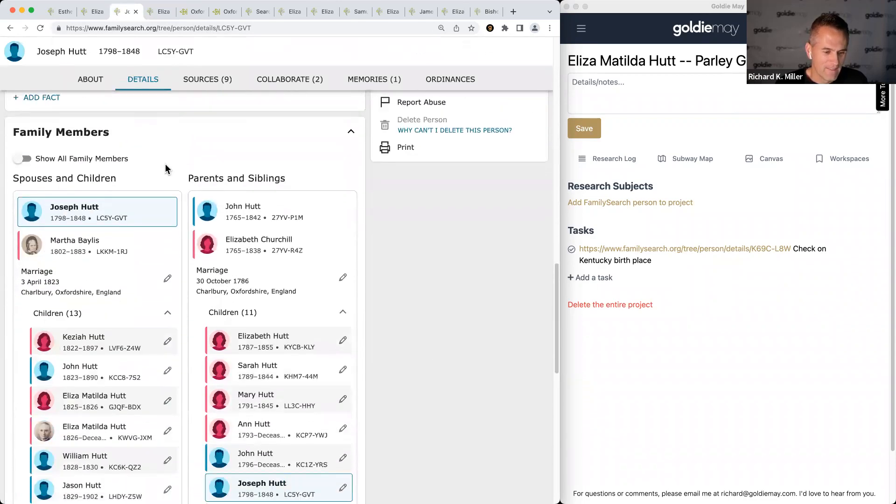
scroll(165, 168, "down", 4)
scroll(165, 168, "up", 15)
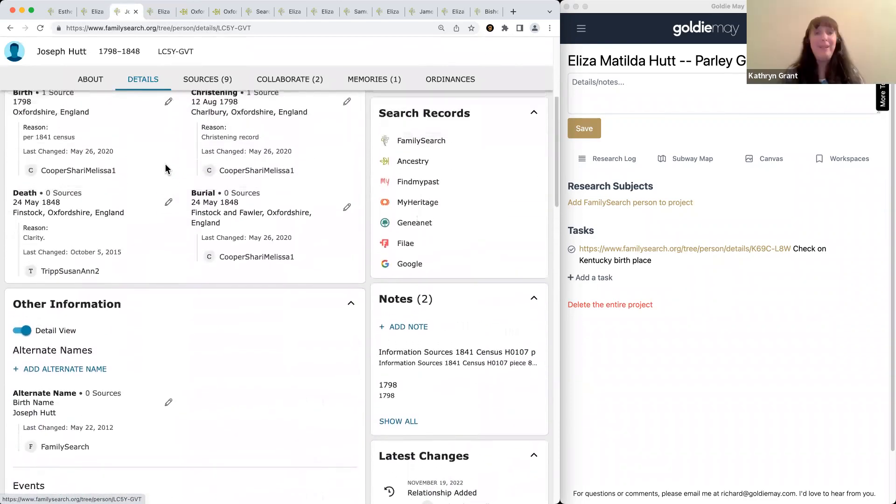
scroll(165, 164, "up", 8)
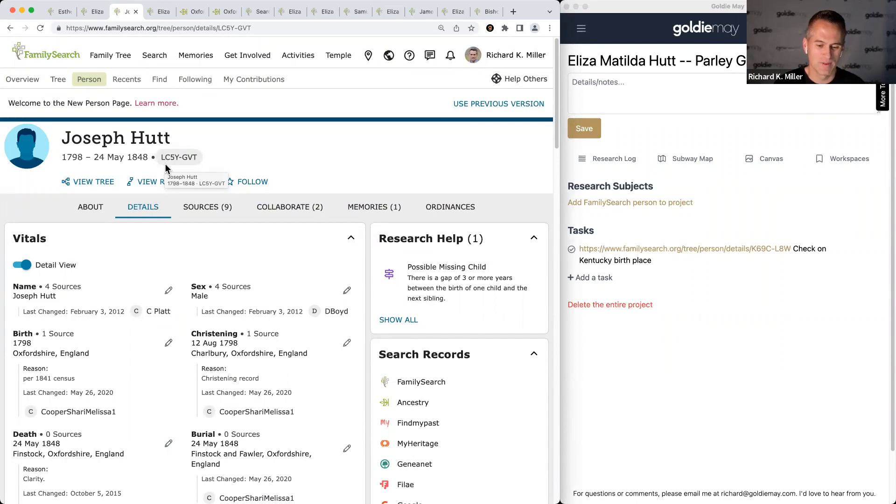
scroll(88, 262, "down", 3)
scroll(87, 263, "up", 3)
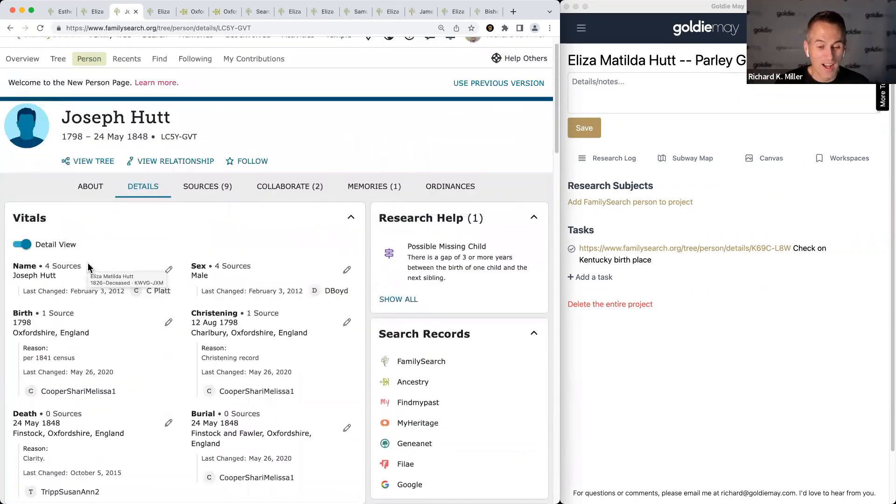